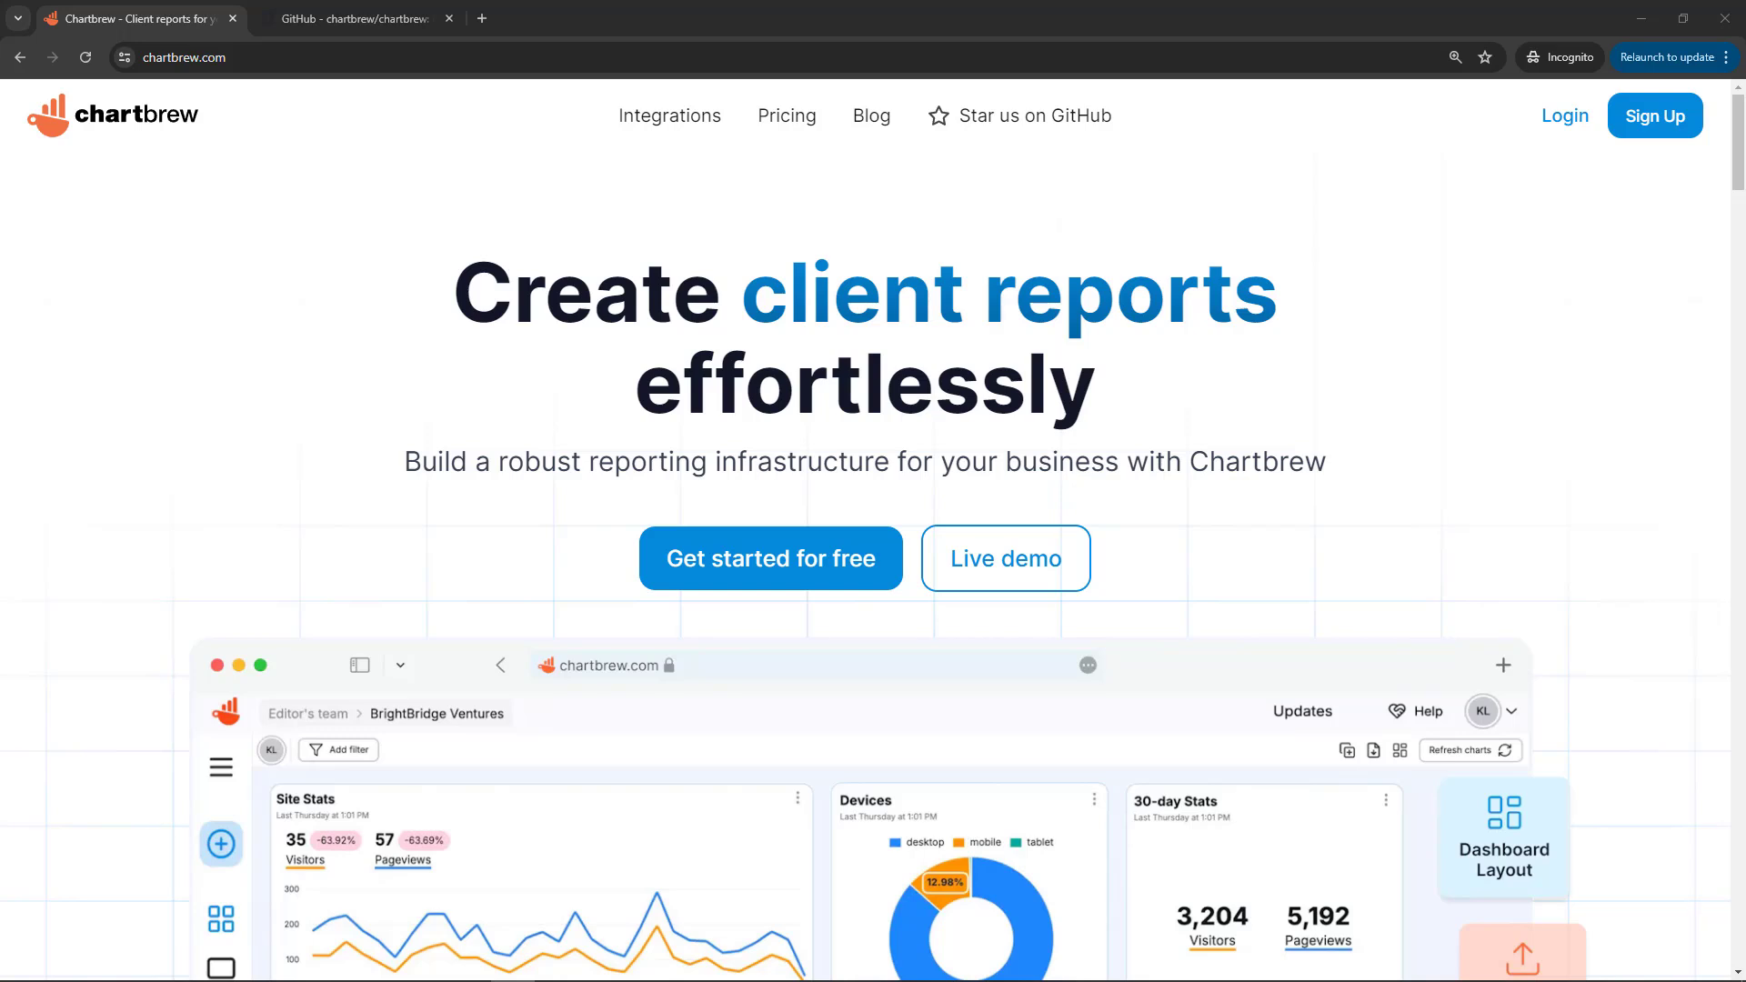
# Step: Open the chartbrew master branch's 2,397-commit history and browse commits from Jul 2 back to Jun 10, 2024
pyautogui.click(328, 20)
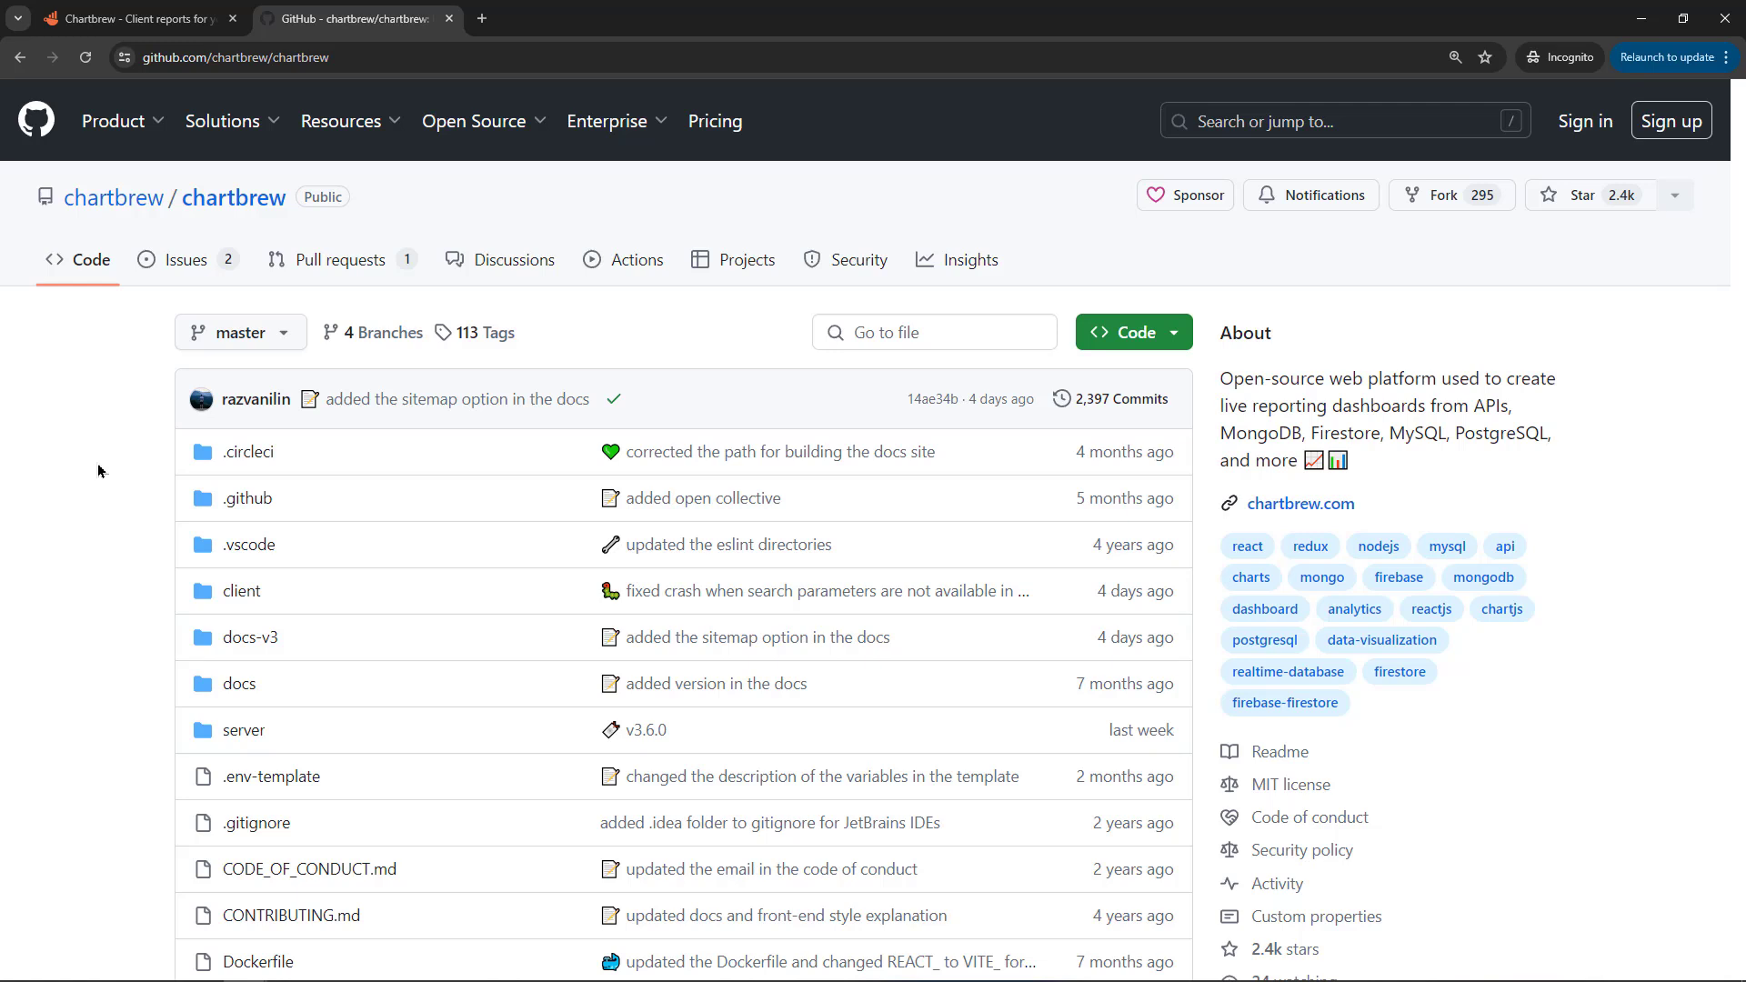
pyautogui.click(1130, 409)
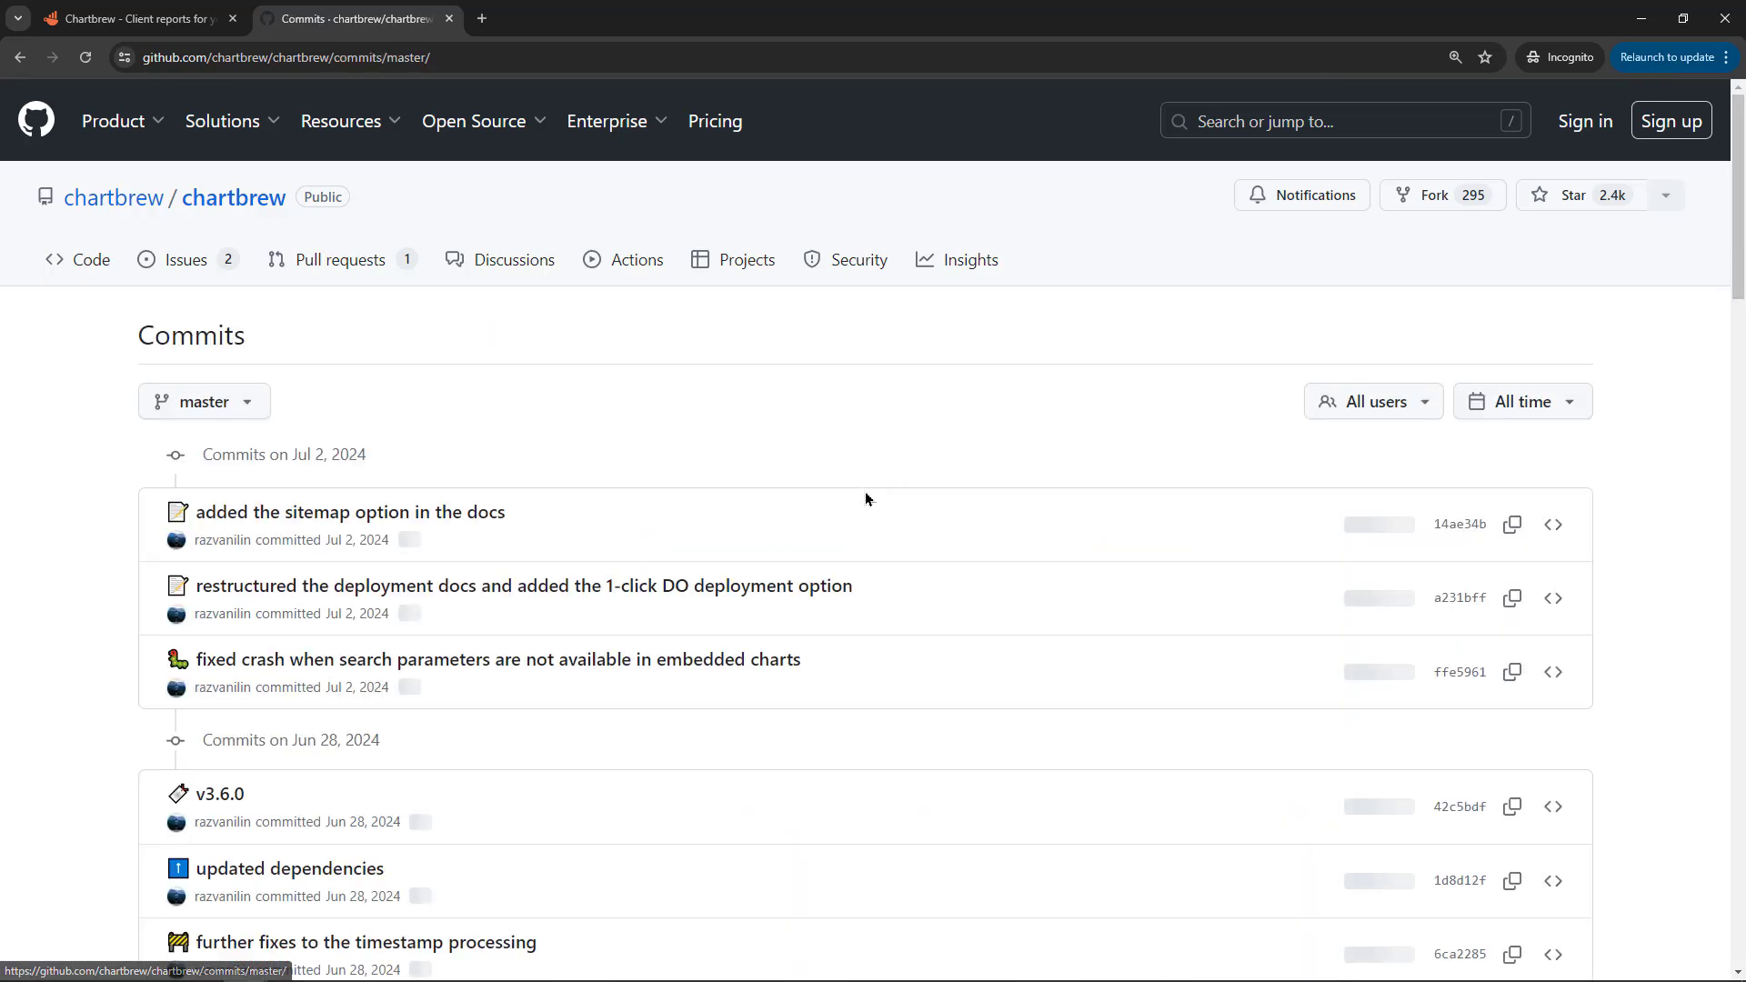
pyautogui.scroll(-2, 64, 534)
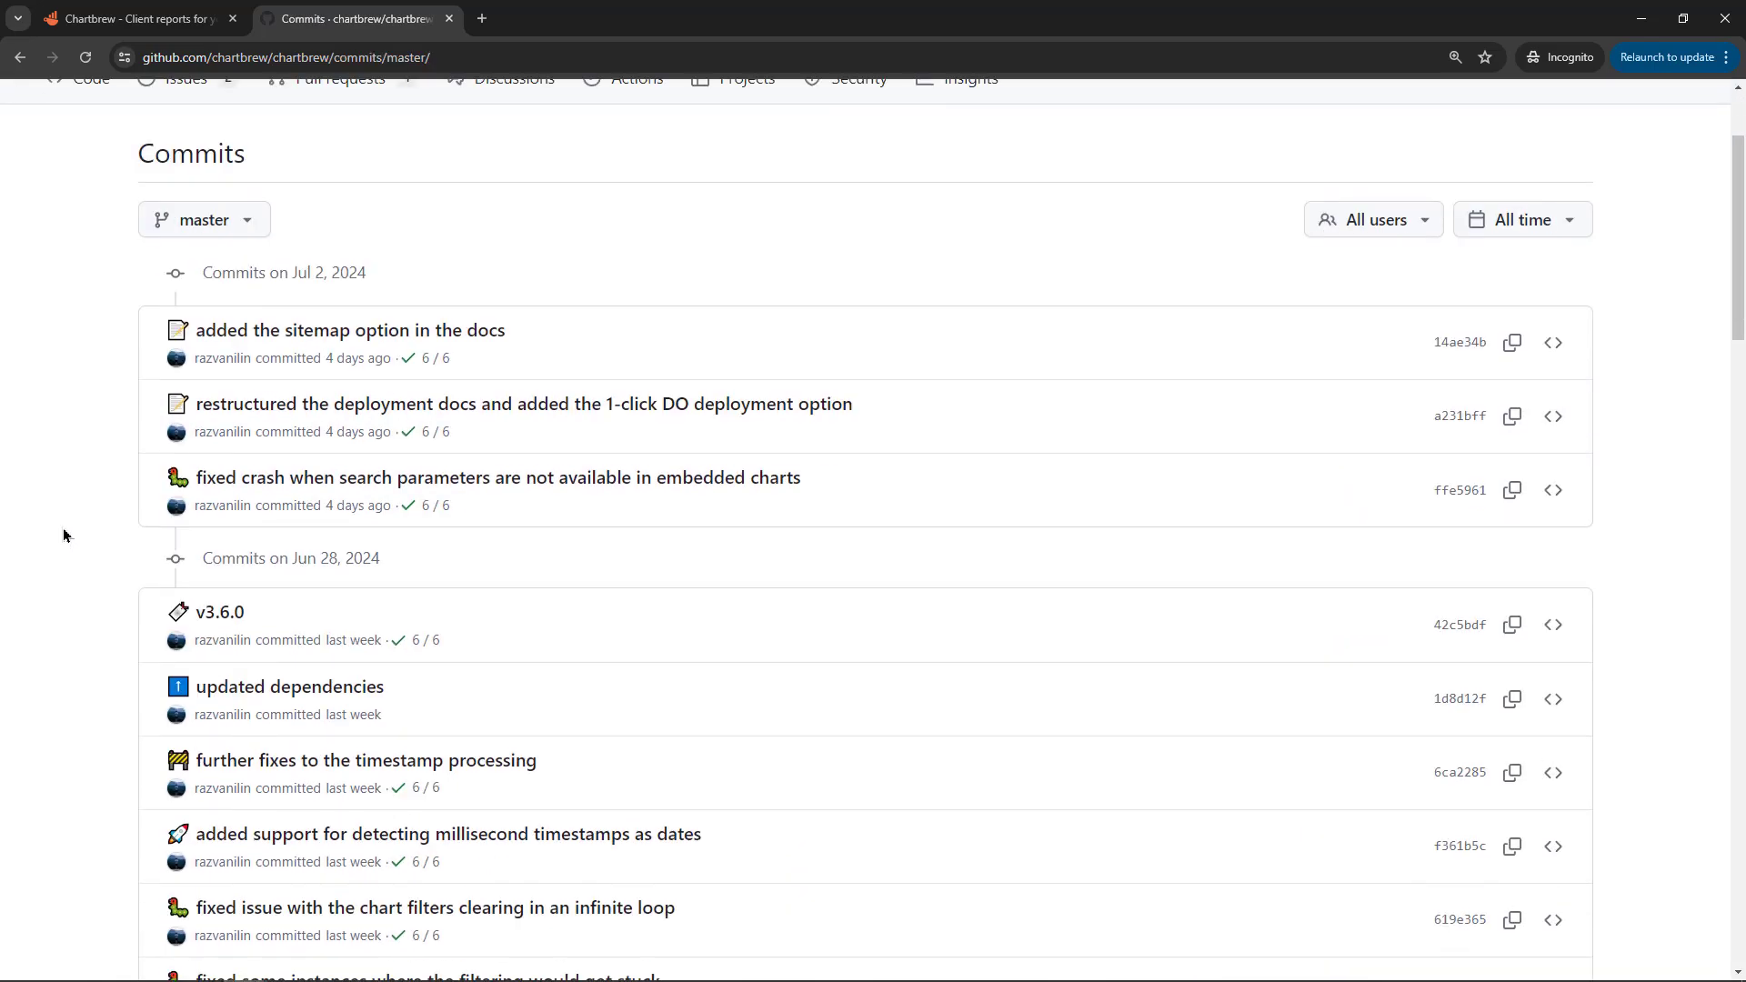
pyautogui.scroll(-5, 64, 534)
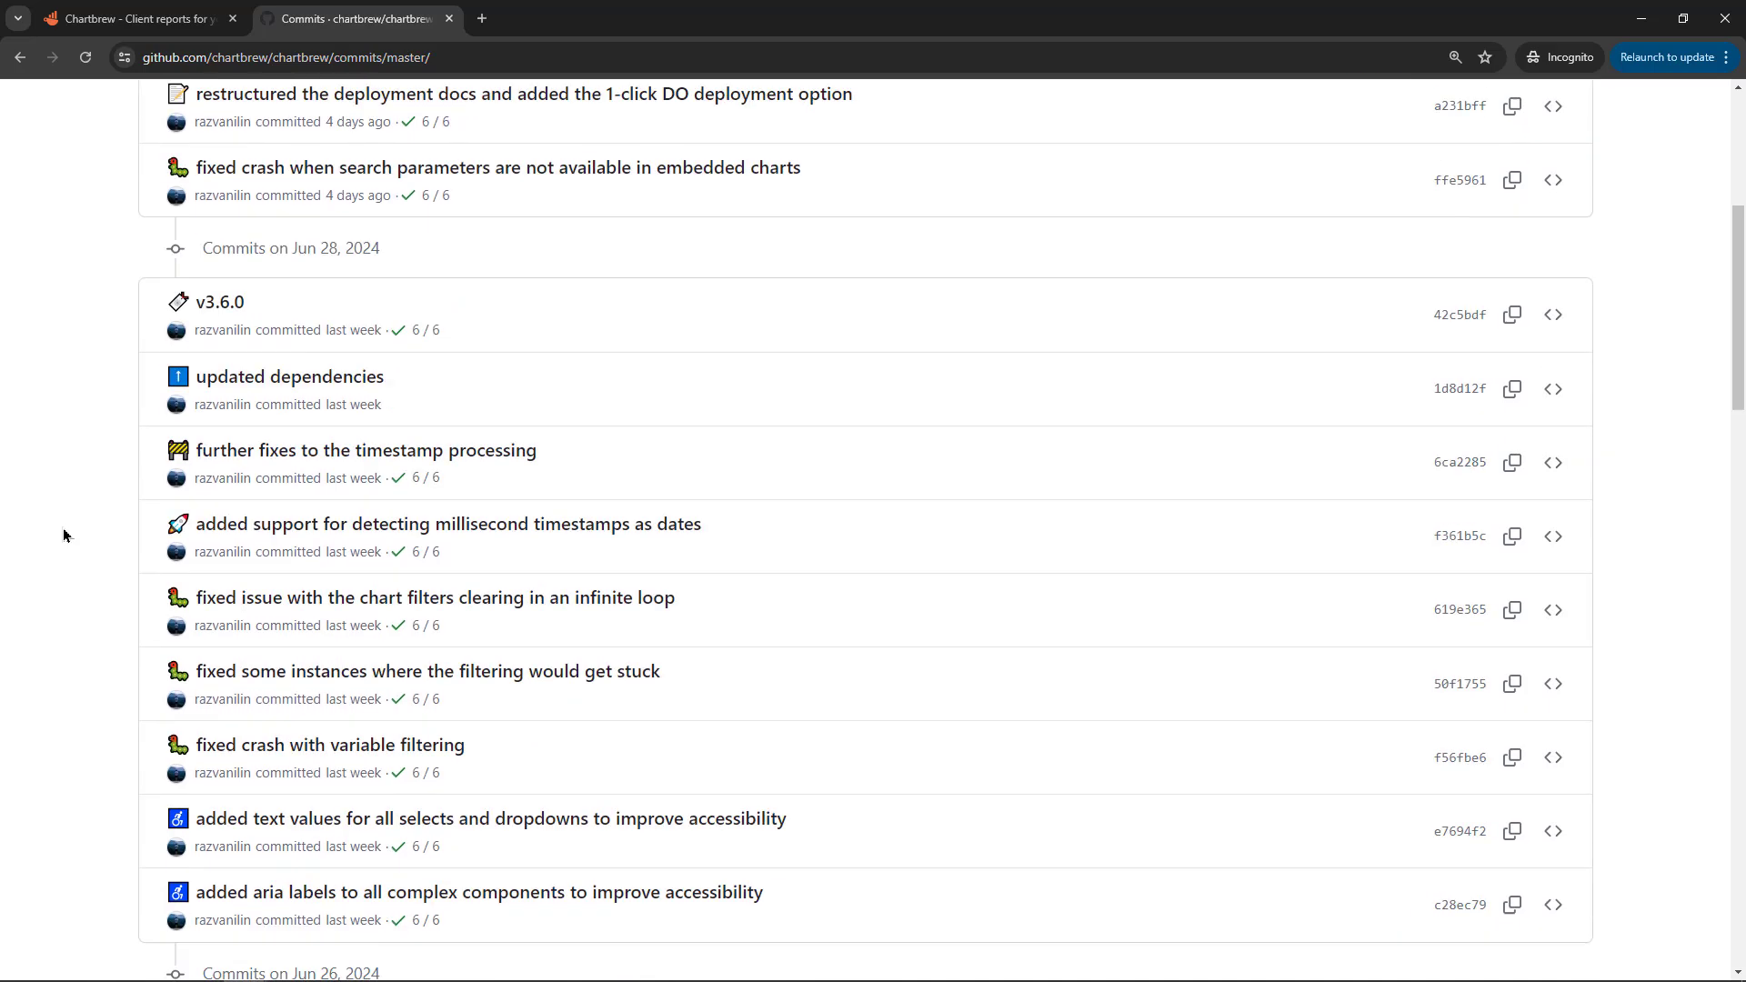
pyautogui.scroll(-3, 64, 535)
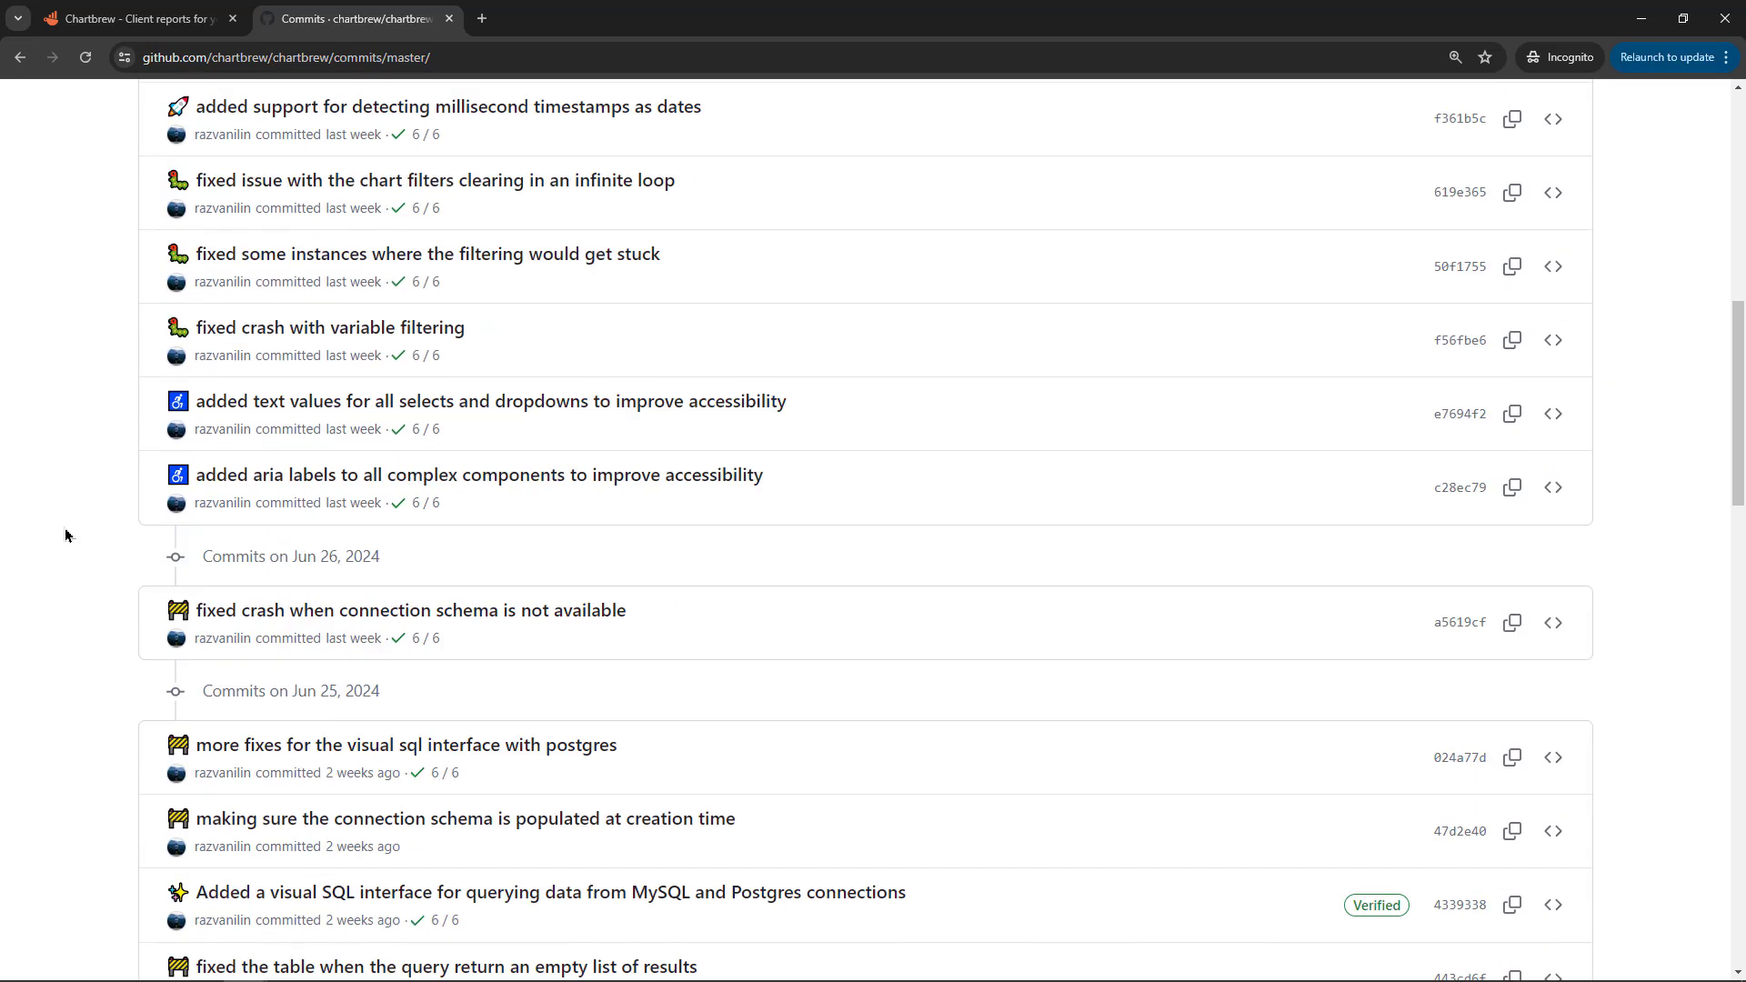
pyautogui.scroll(-3, 65, 535)
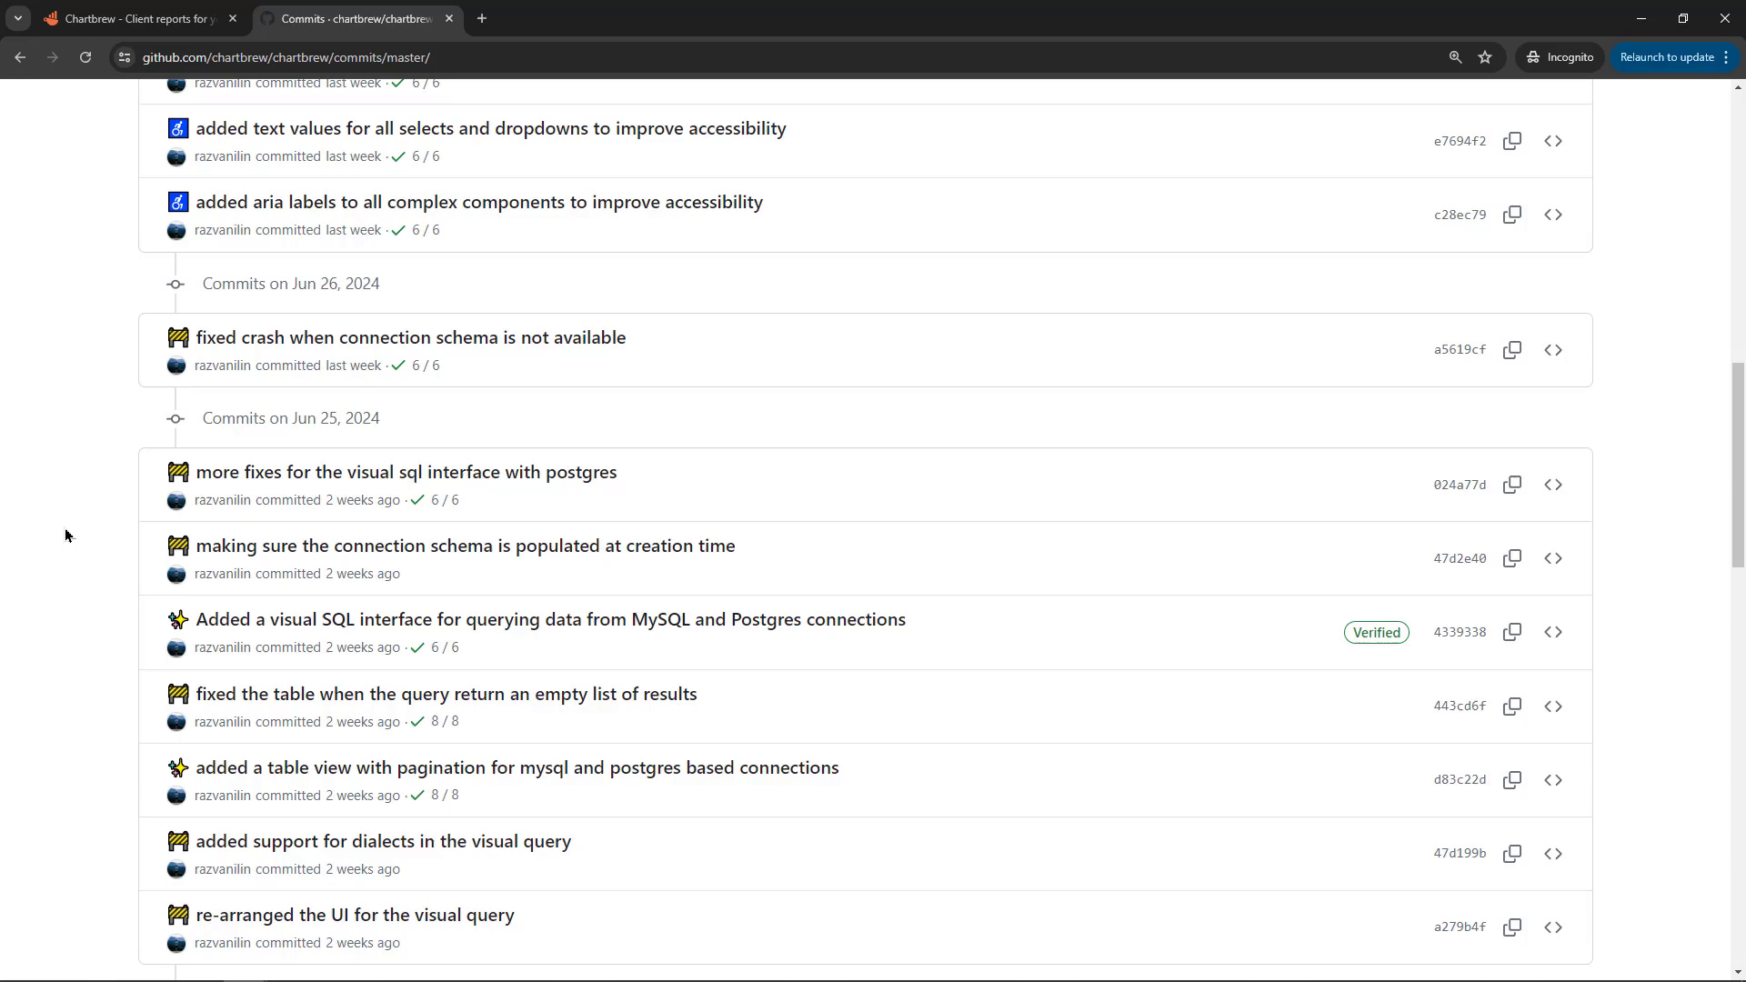
pyautogui.scroll(-11, 65, 535)
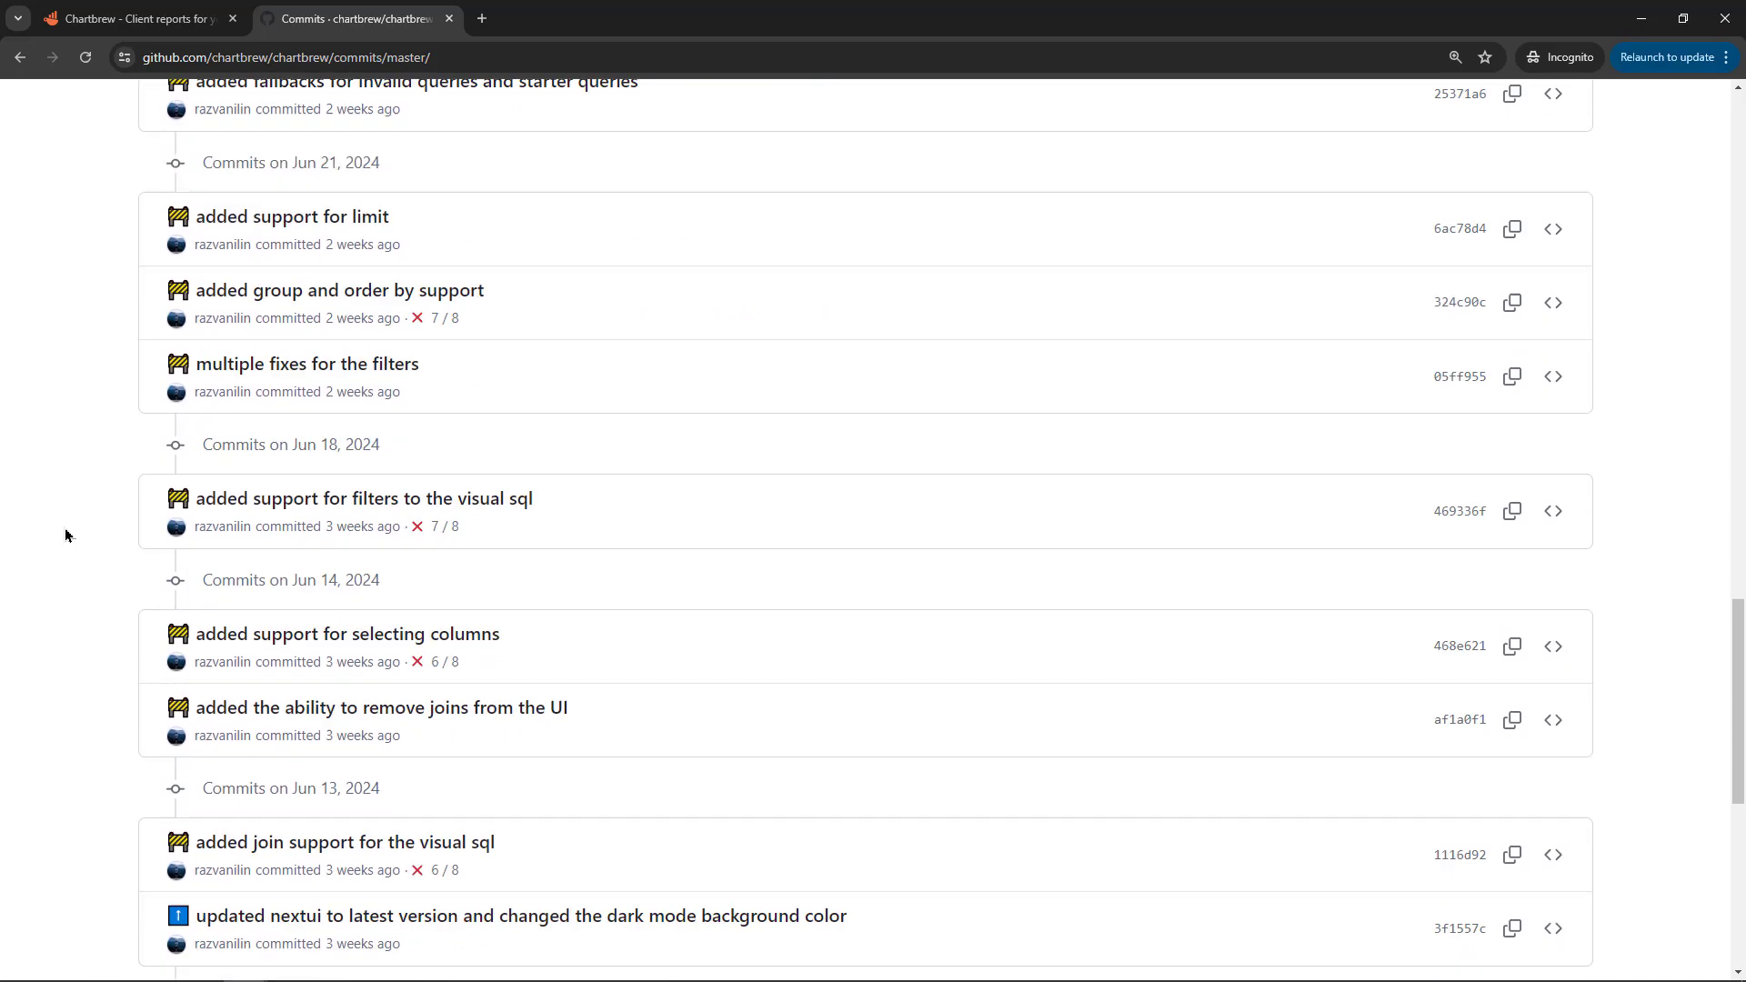
pyautogui.scroll(-8, 66, 534)
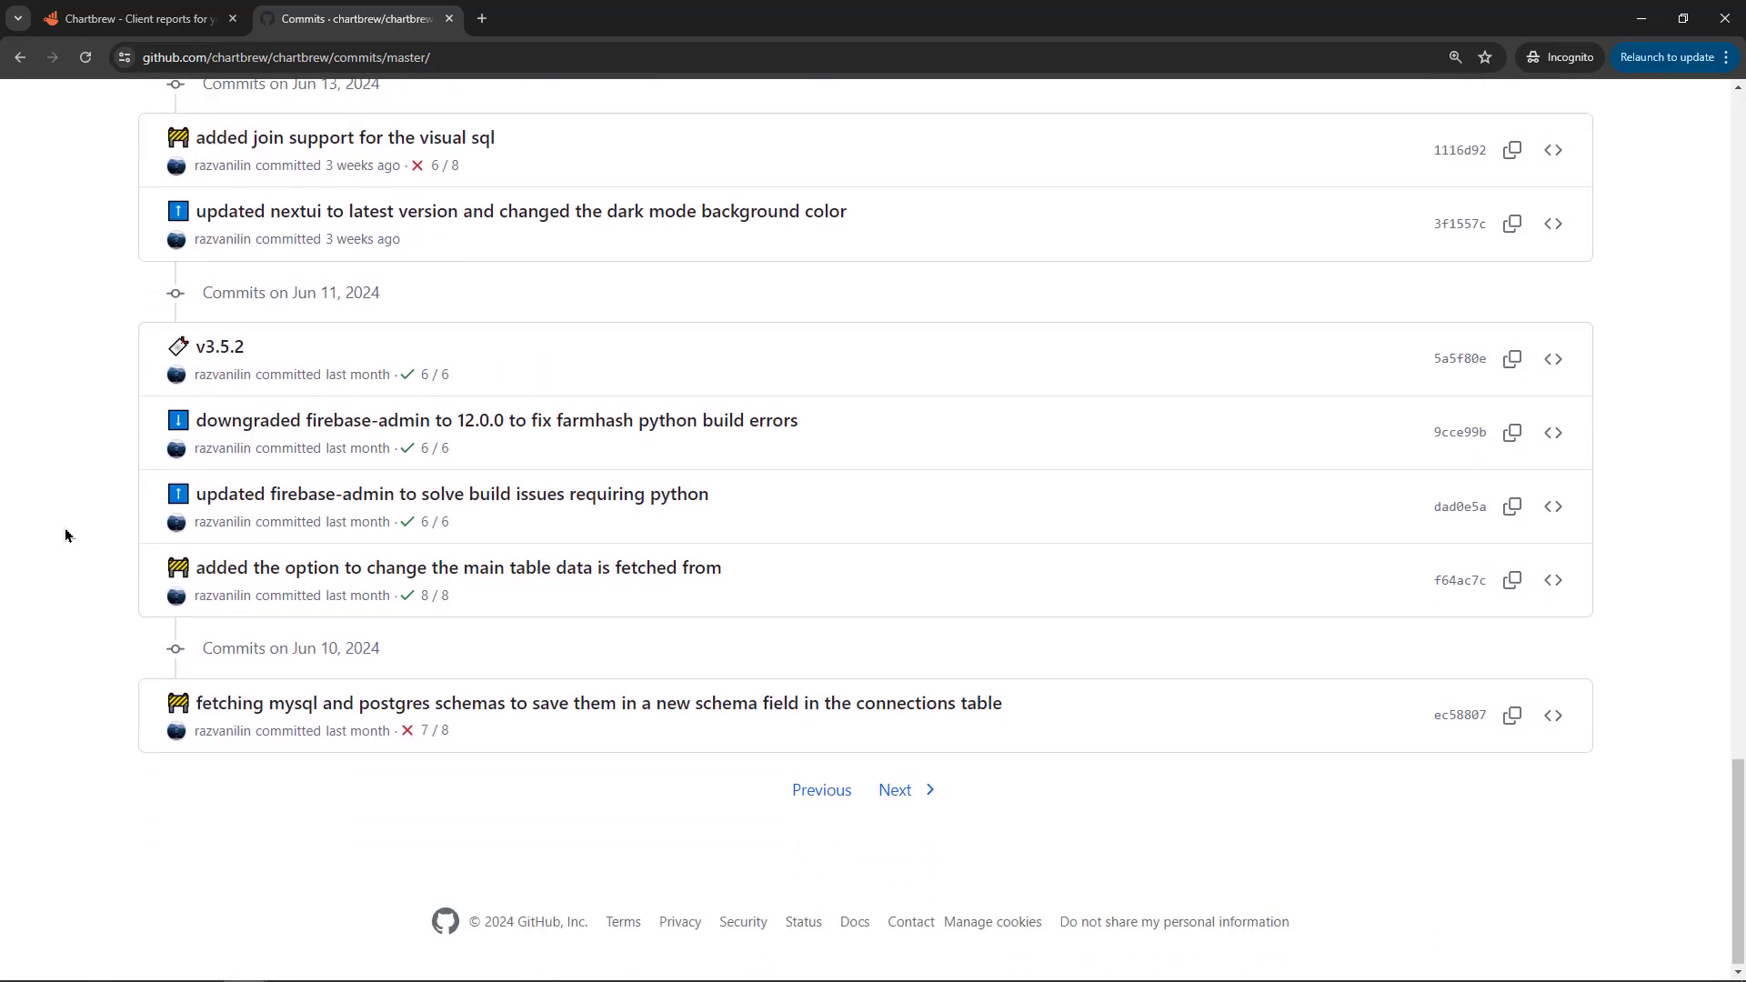
pyautogui.scroll(20, 66, 535)
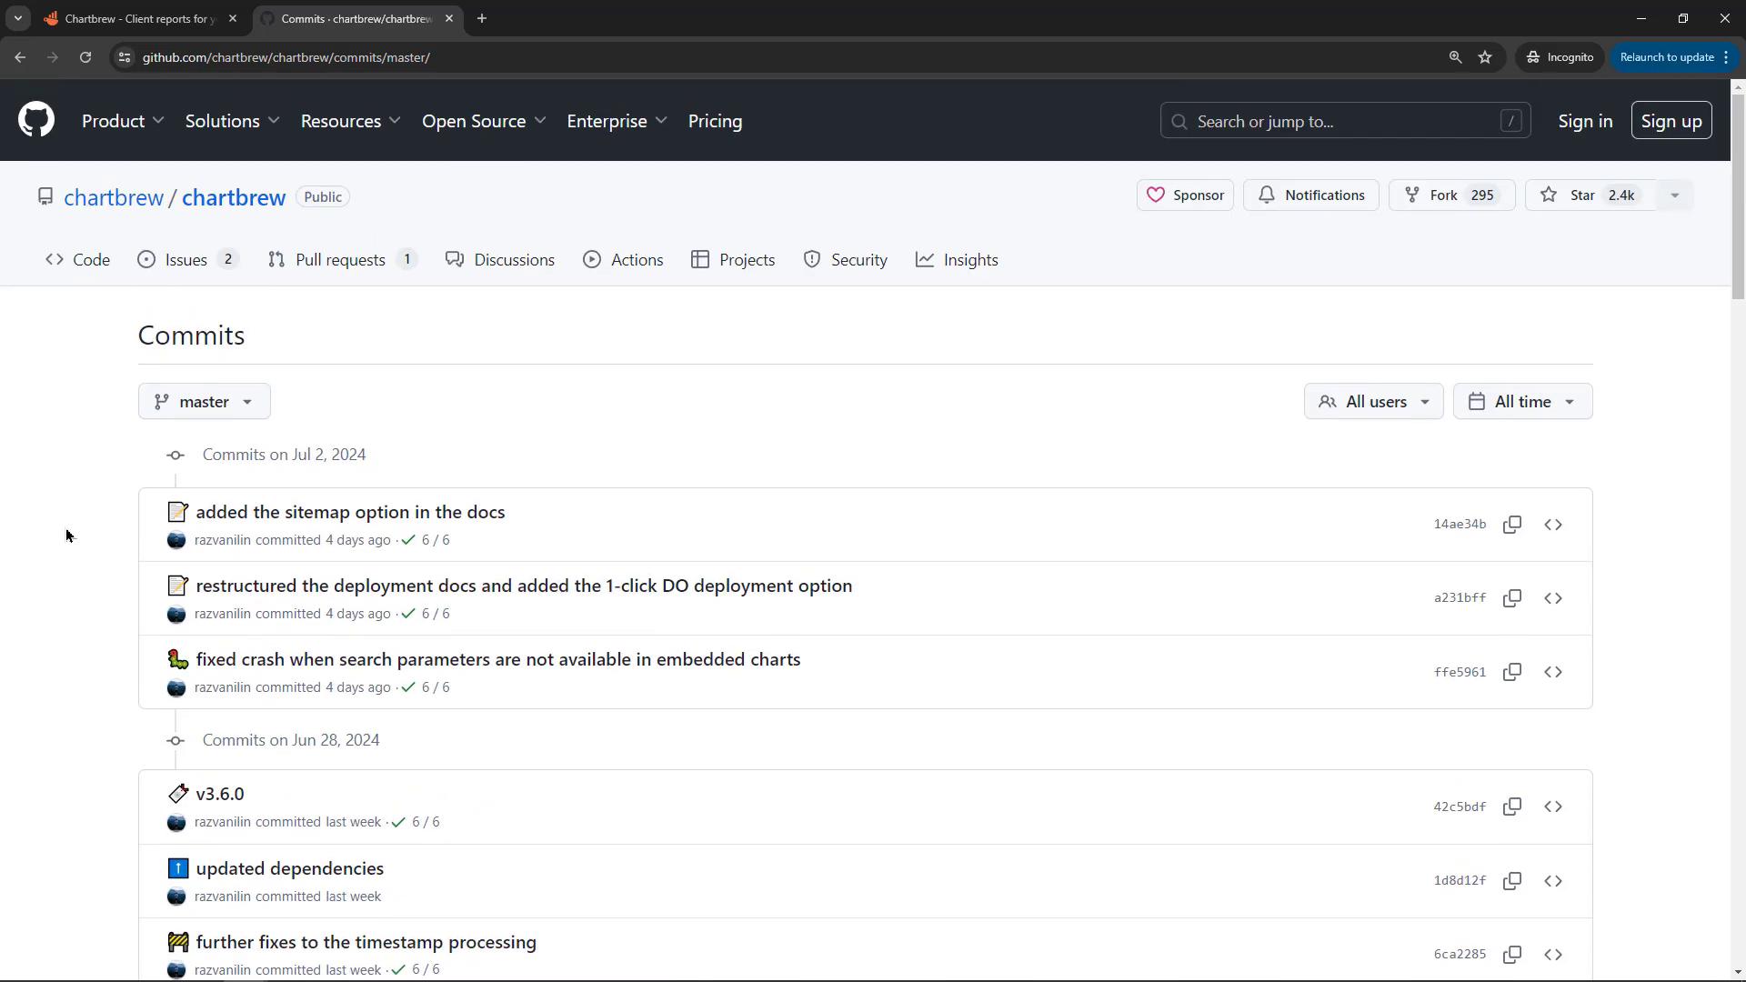
# Step: Go back from the commit history to the chartbrew repository's main code page
pyautogui.moveTo(418, 200)
pyautogui.moveTo(161, 21)
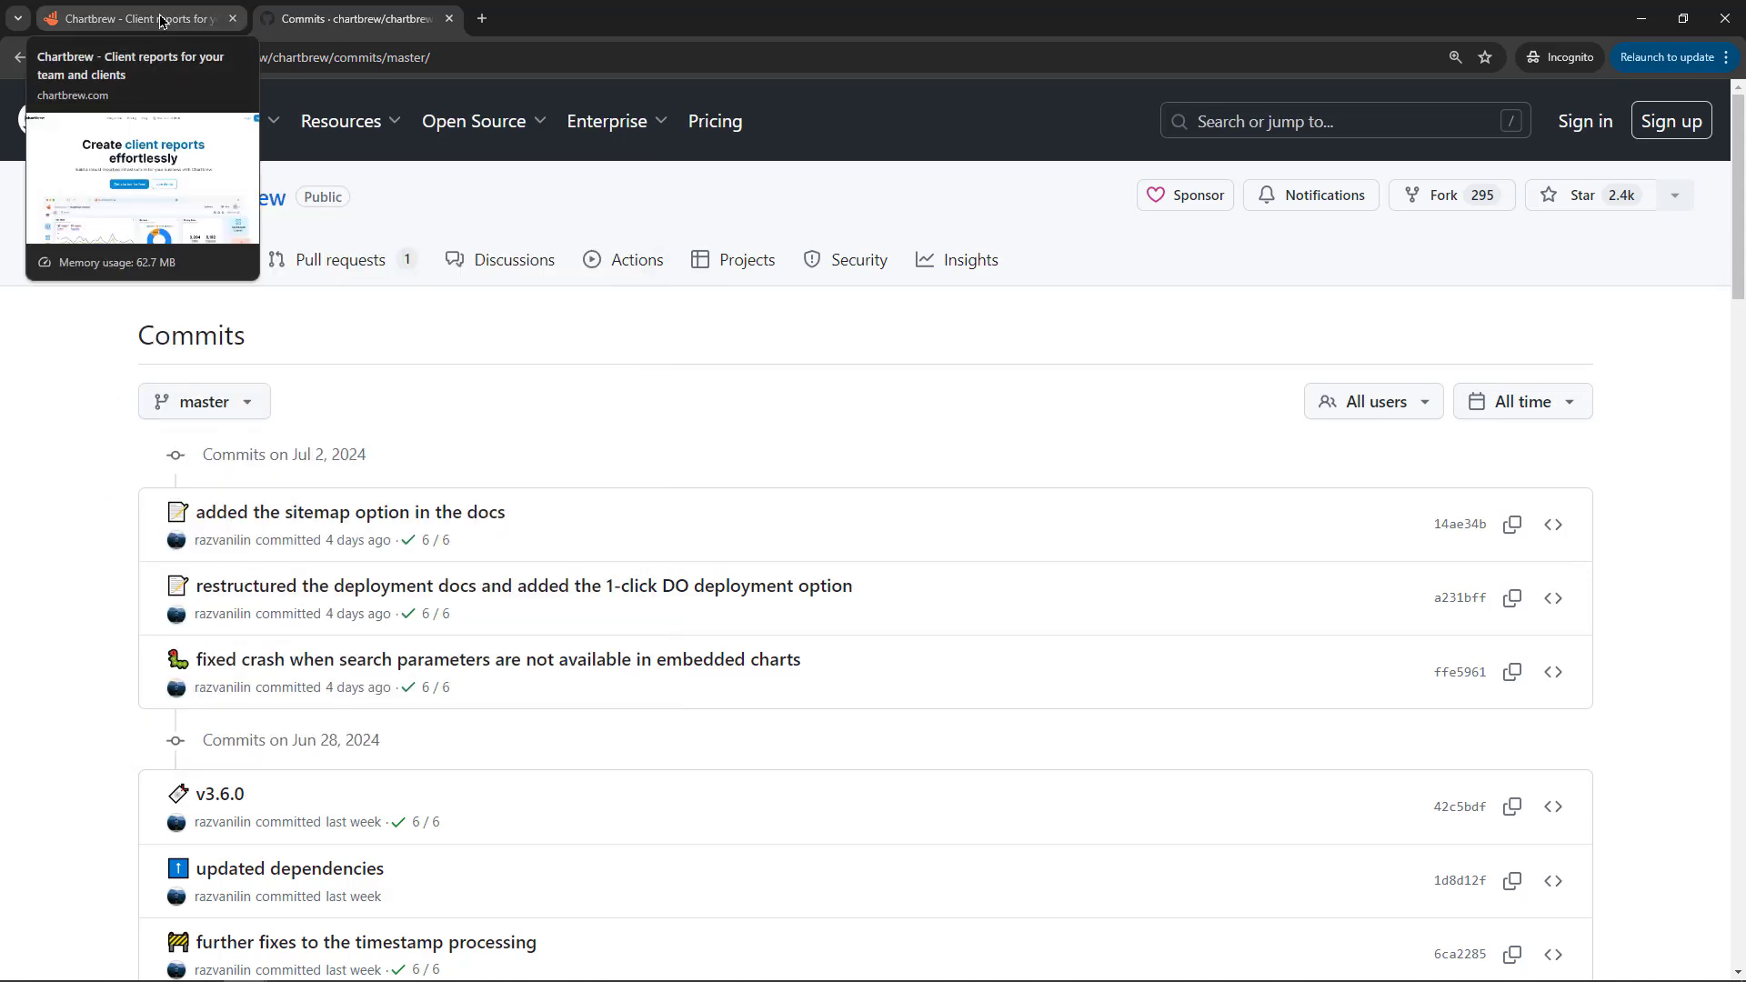
pyautogui.hotkey('alt', 'Left')
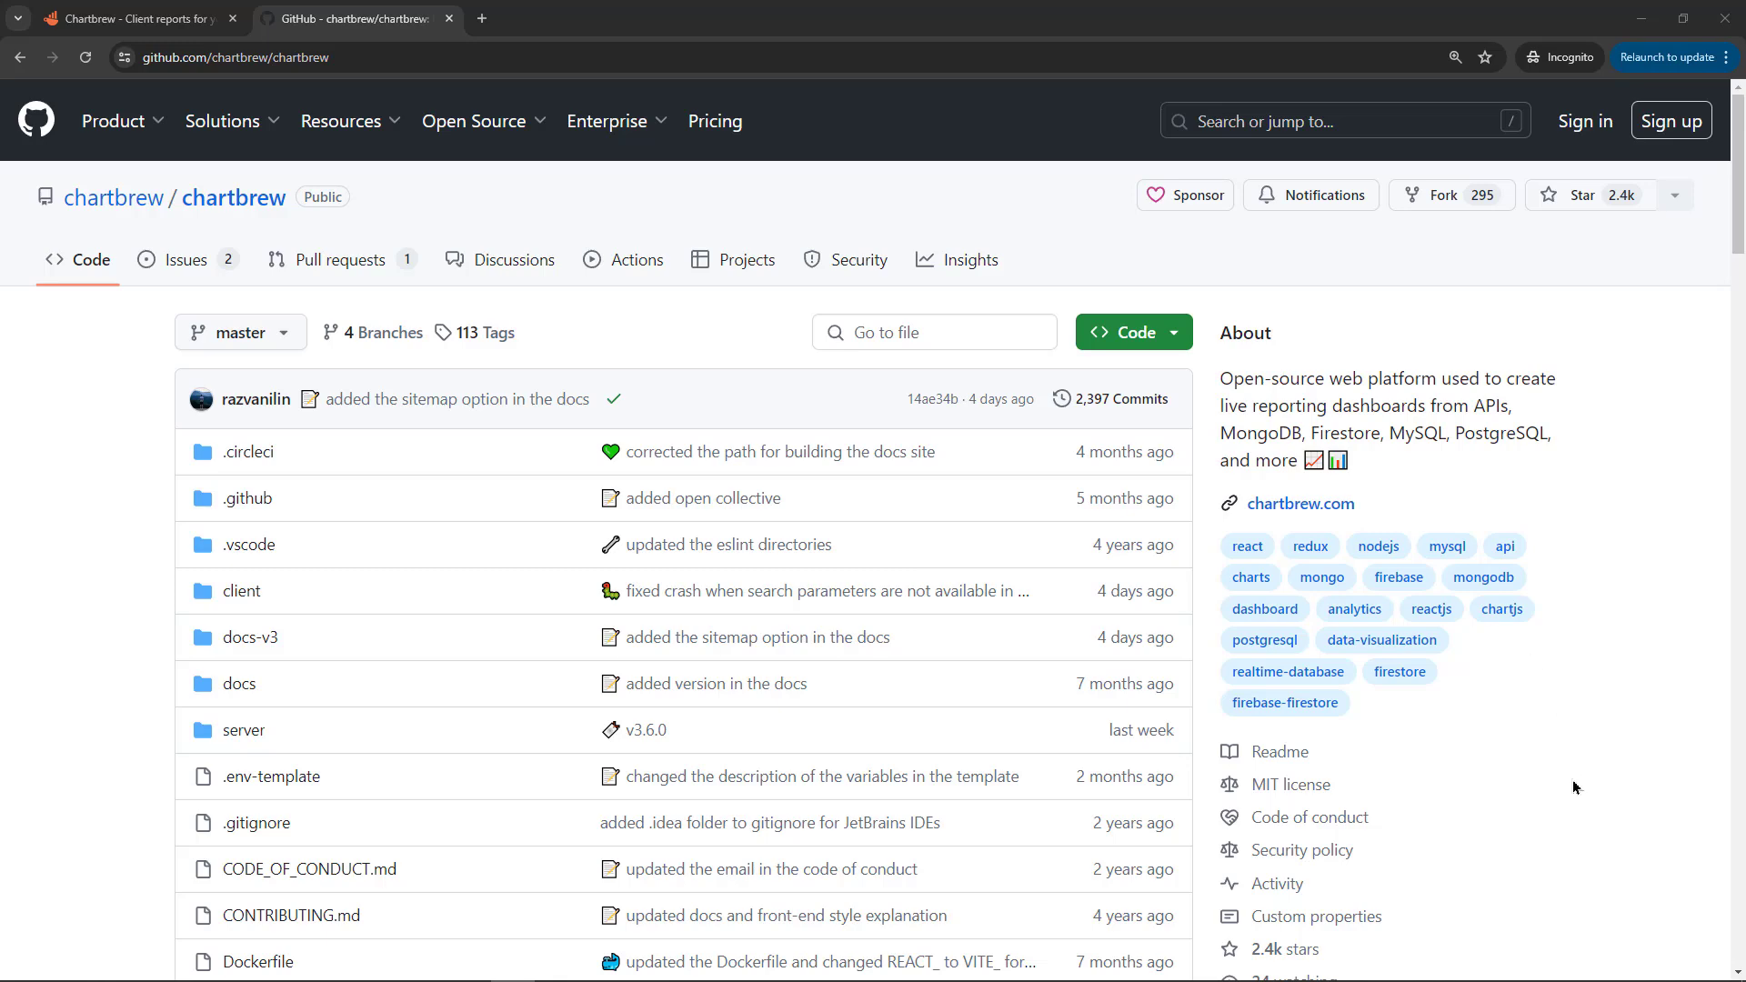
# Step: Read through the chartbrew README down to the page footer and partway back up
pyautogui.scroll(-15, 1576, 787)
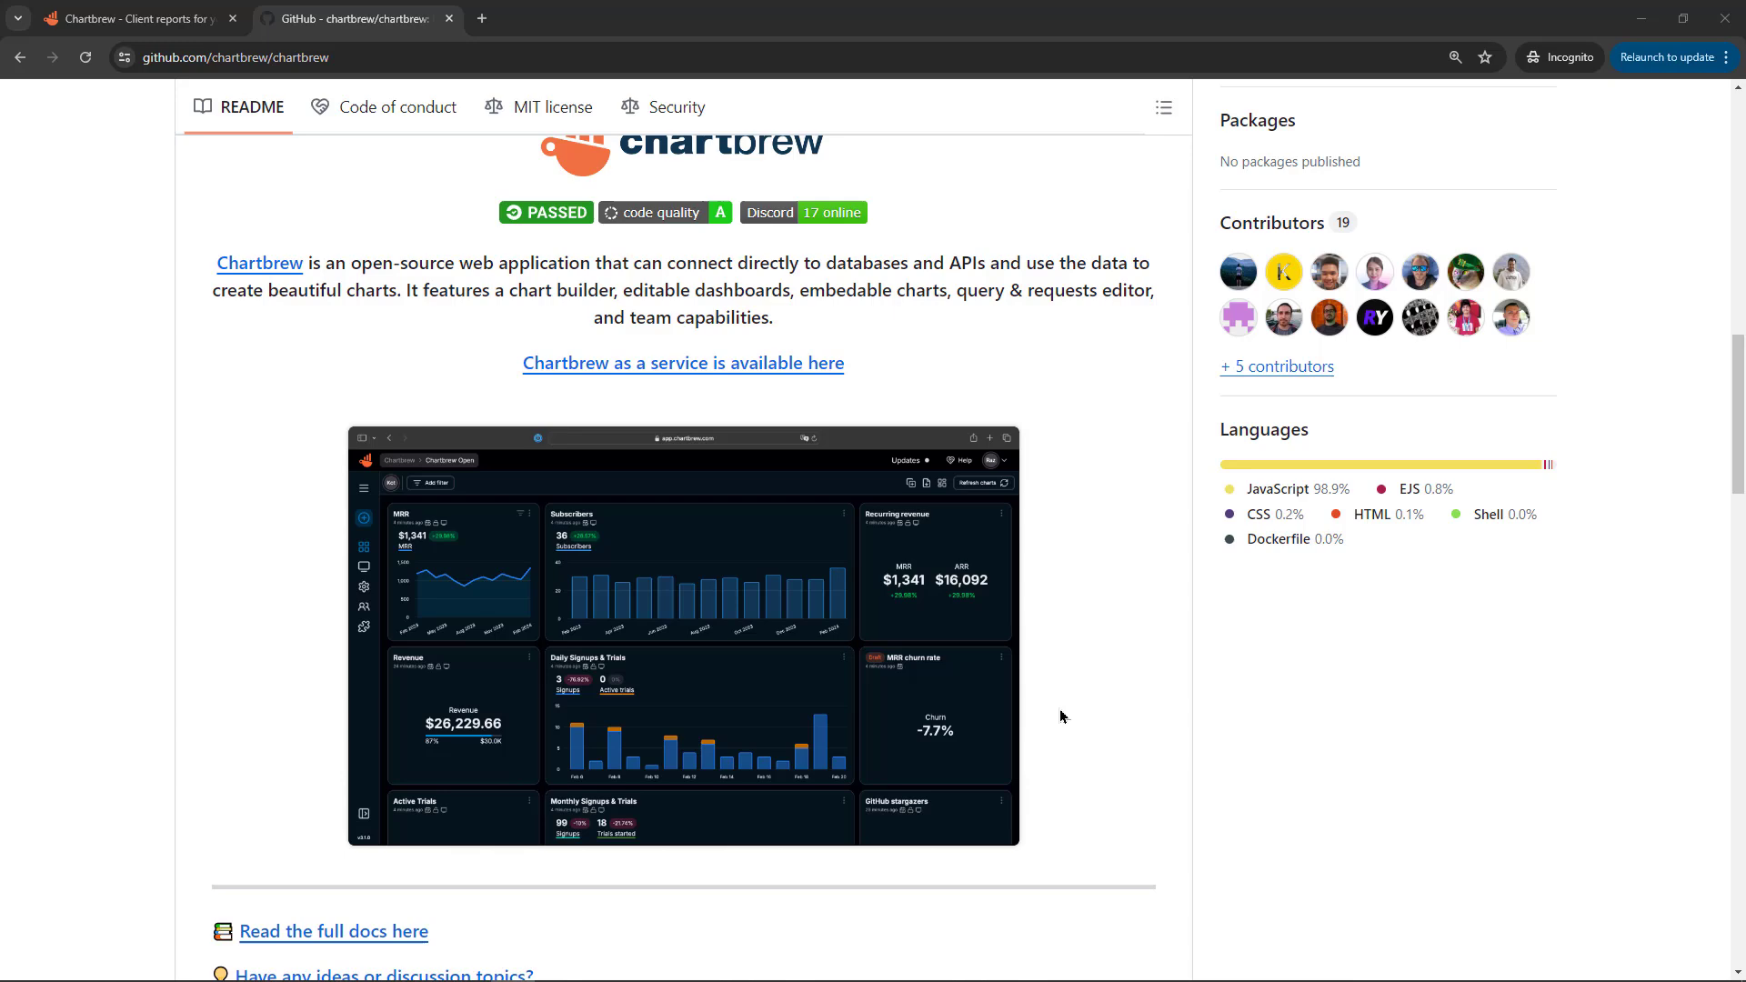
pyautogui.scroll(-10, 1061, 715)
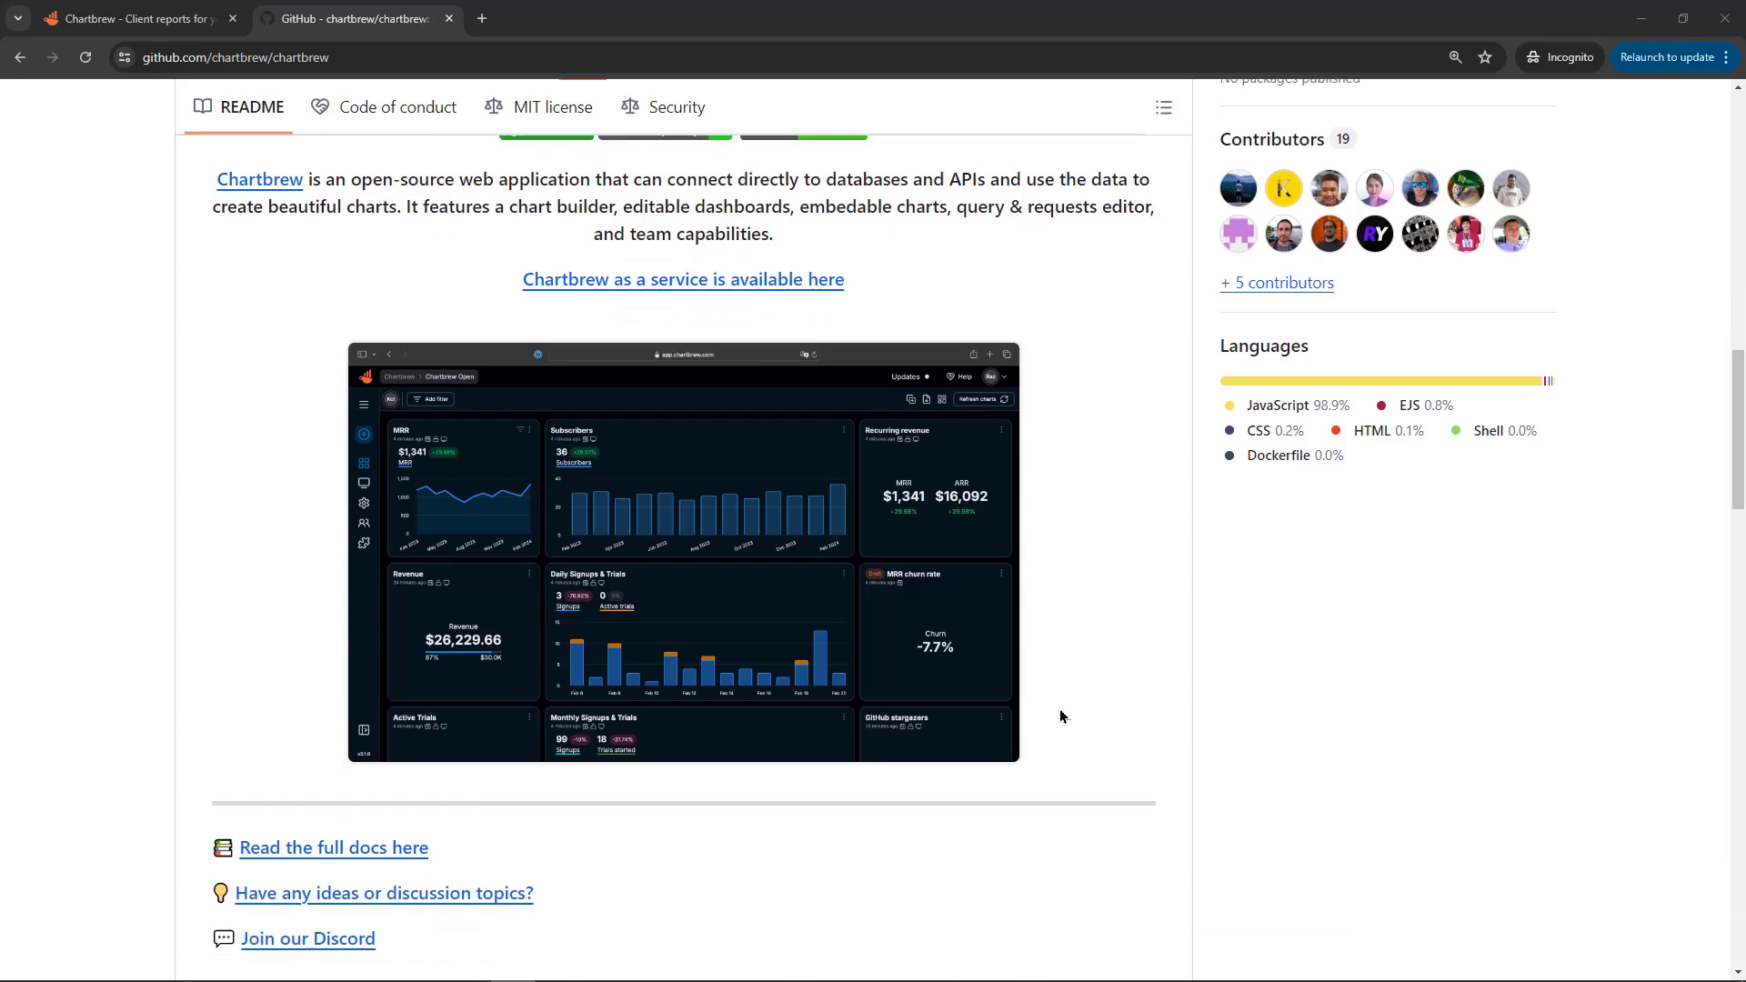
pyautogui.scroll(-1, 1061, 715)
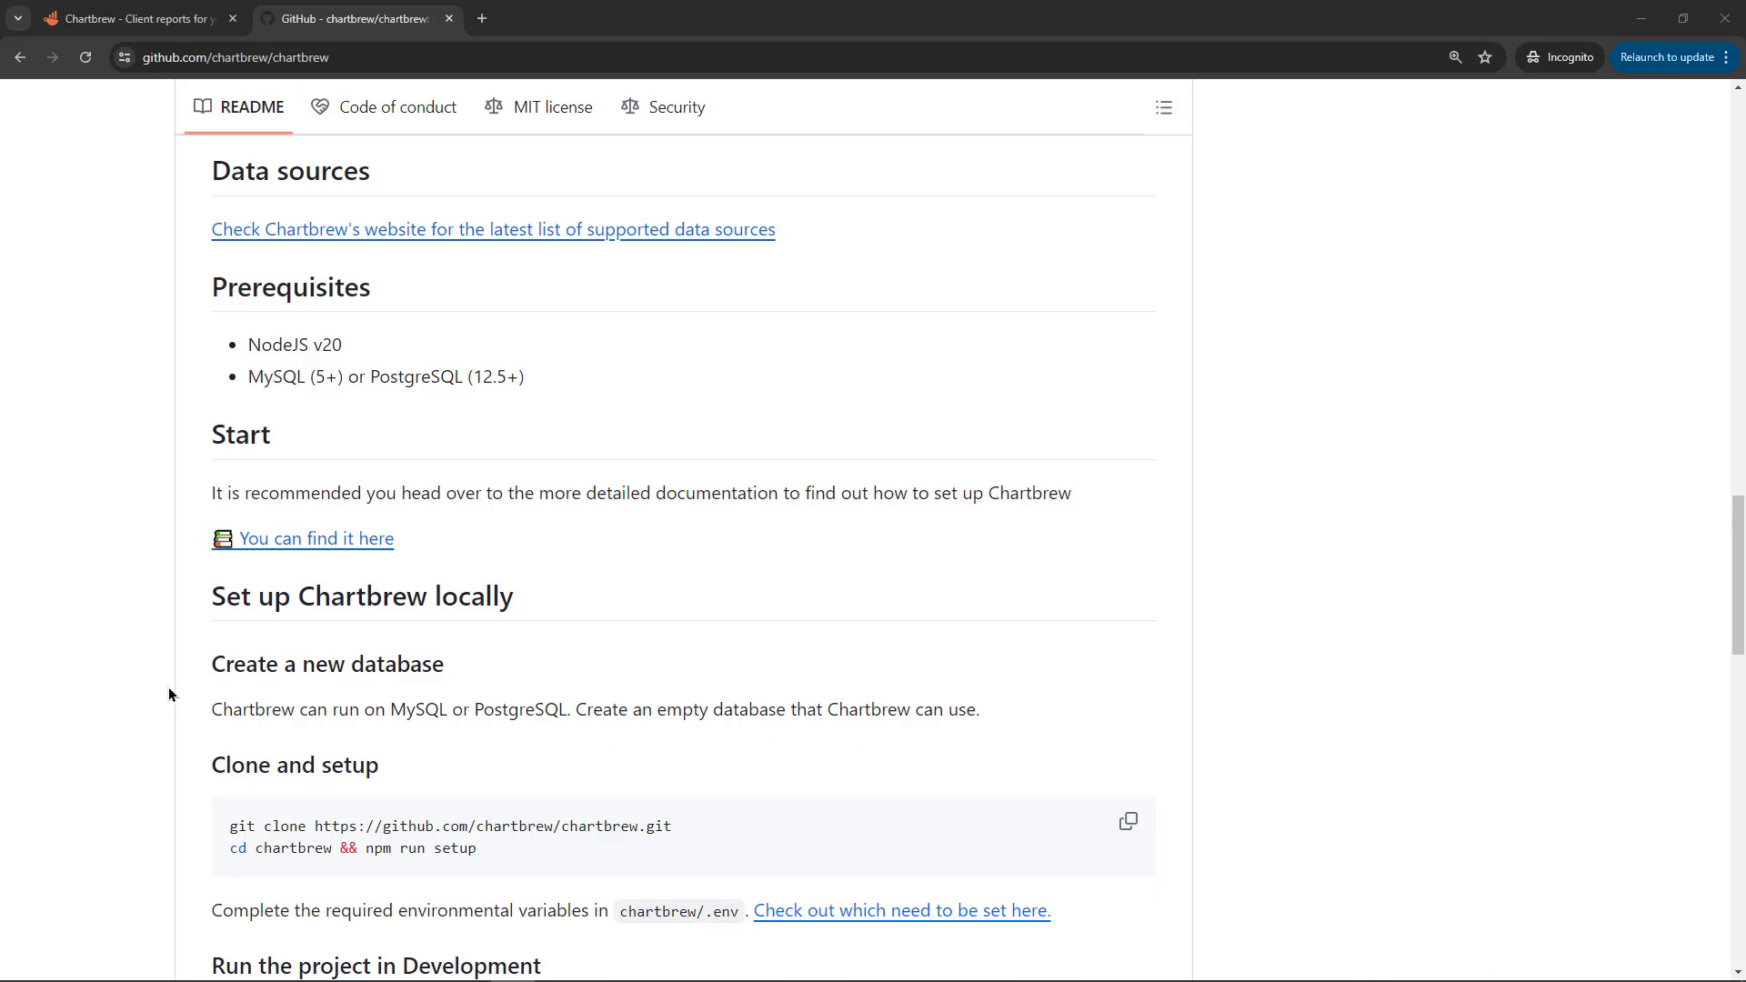
pyautogui.scroll(-3, 169, 693)
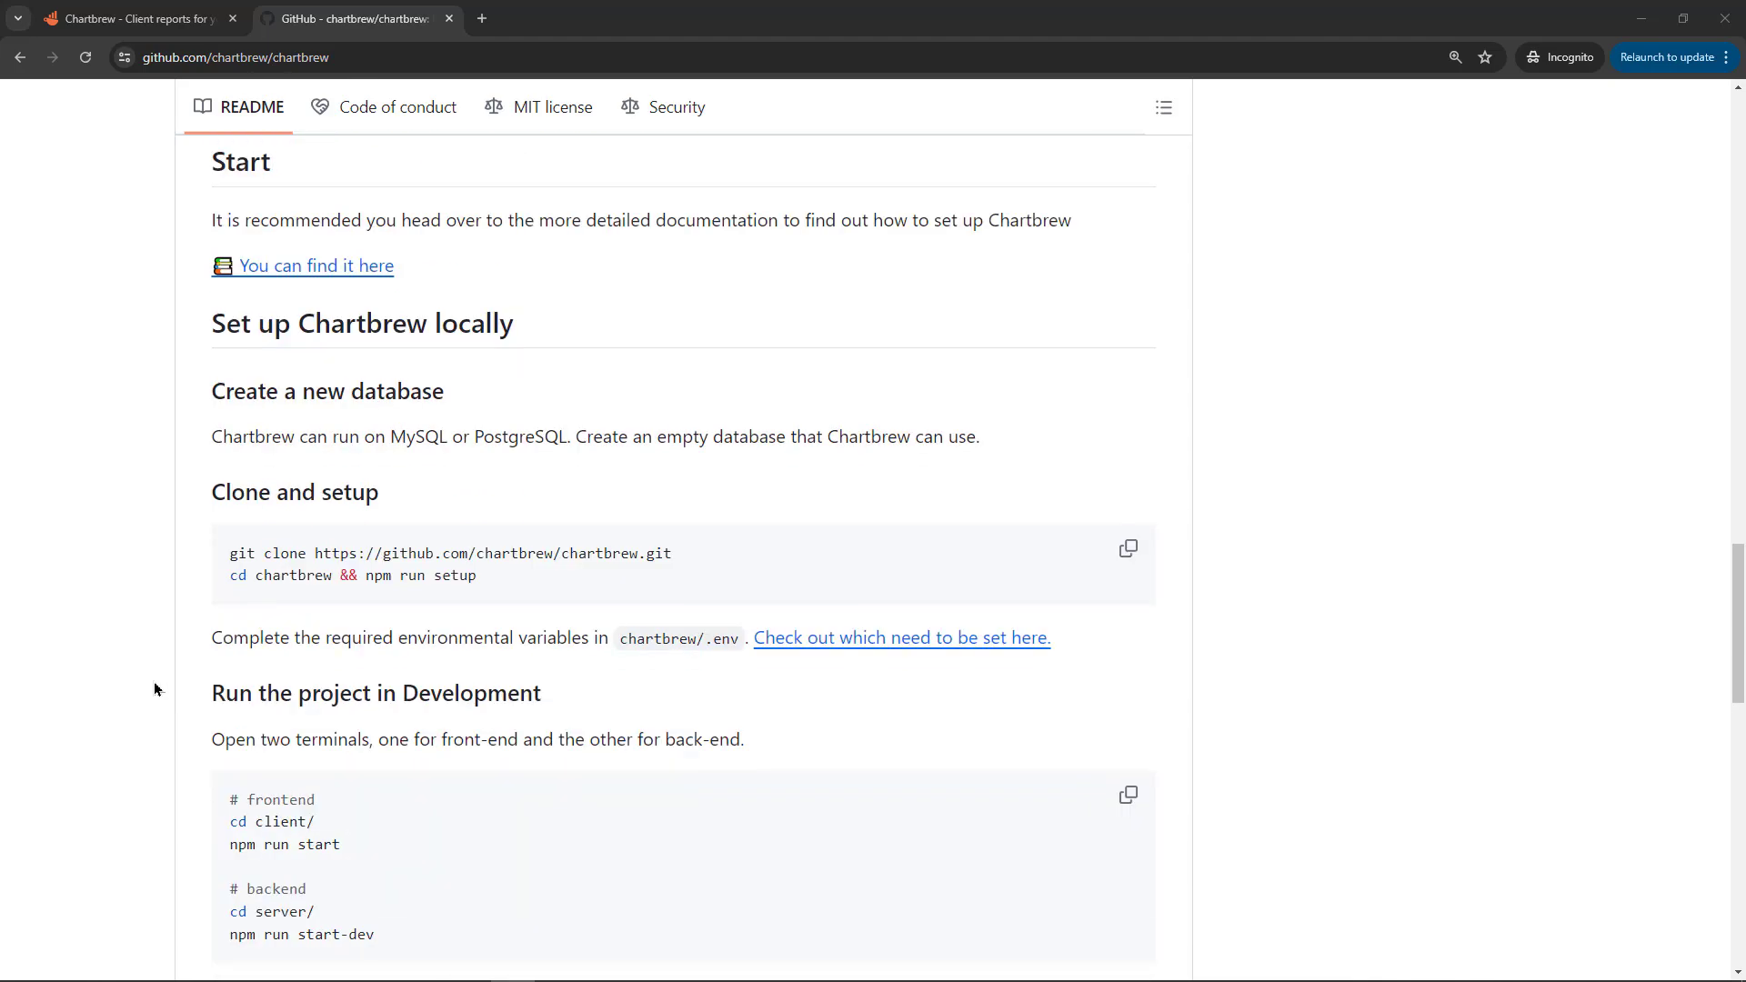
pyautogui.scroll(-5, 154, 689)
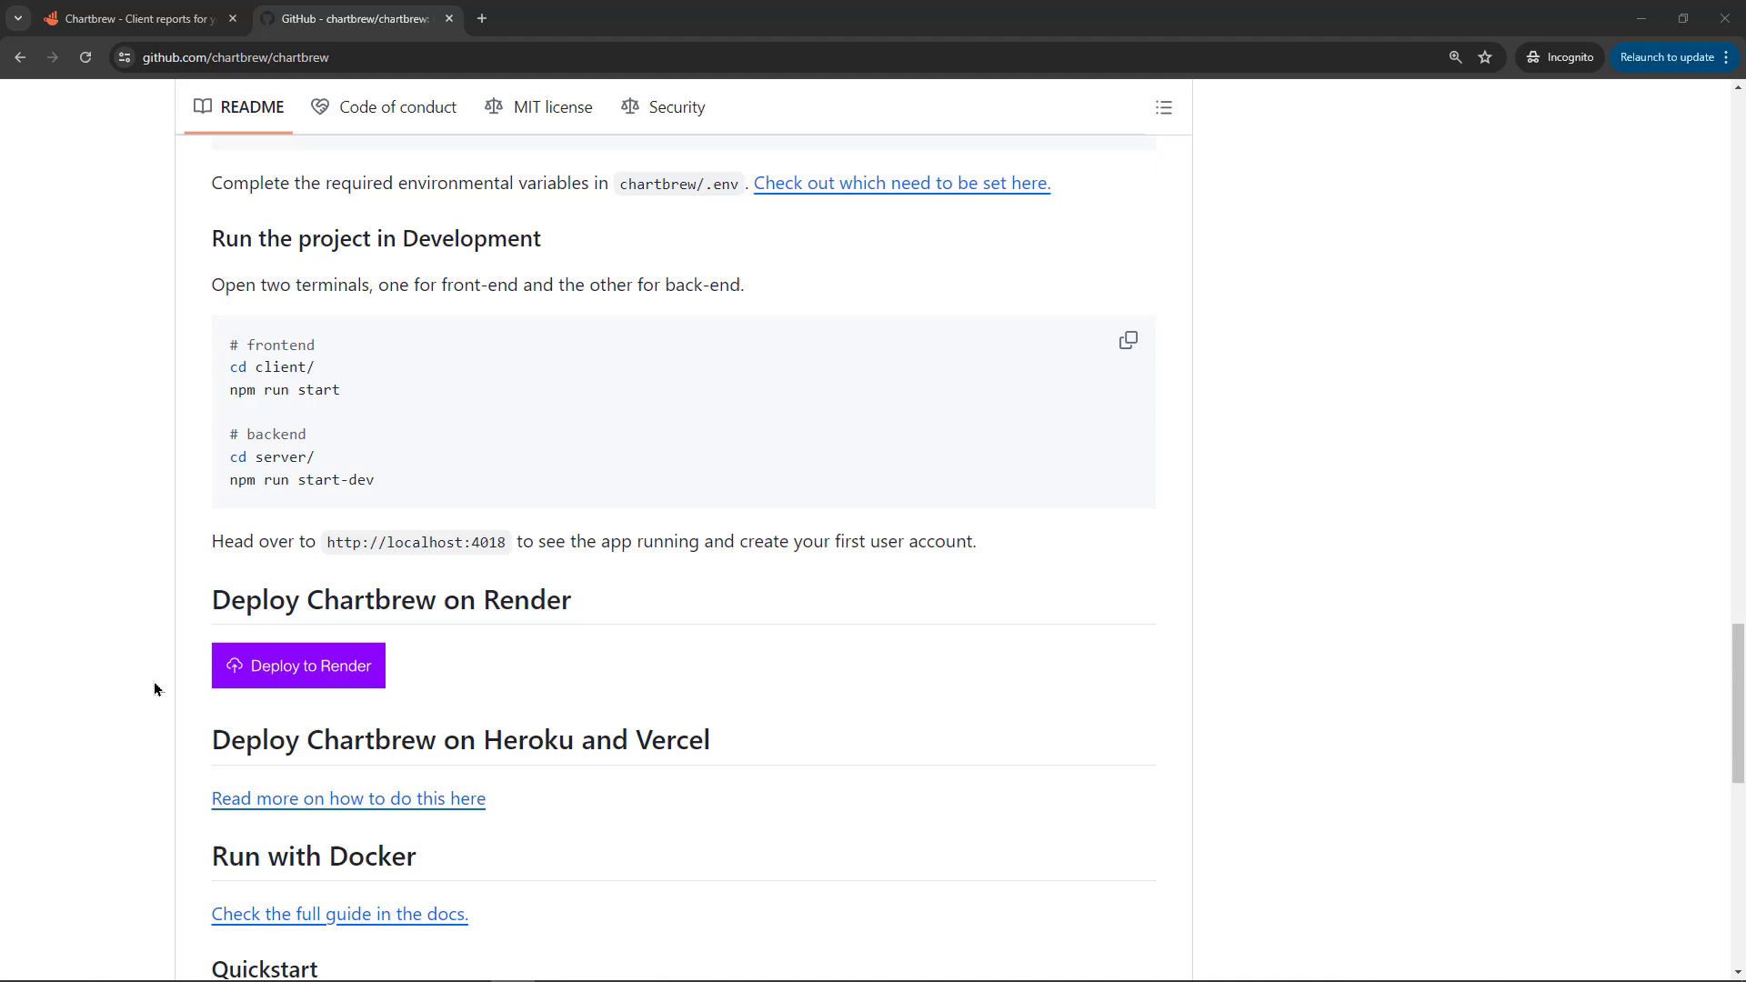
pyautogui.scroll(-1, 154, 689)
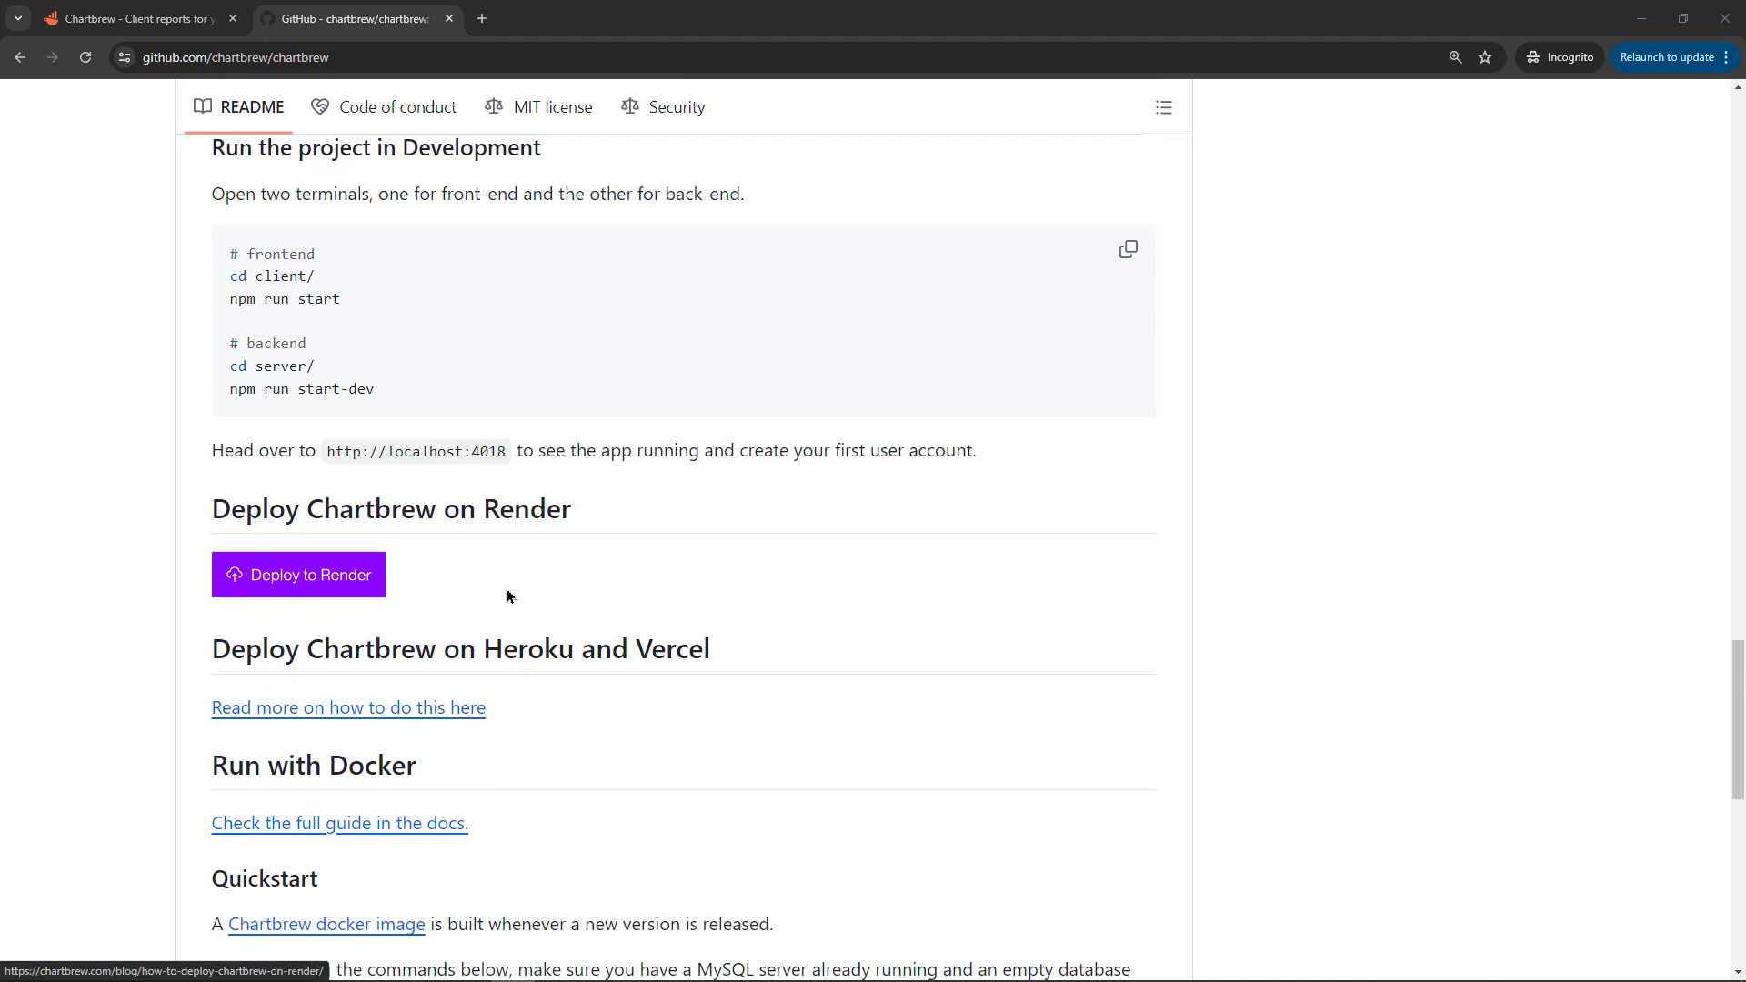
pyautogui.scroll(-3, 659, 617)
pyautogui.scroll(-3, 660, 616)
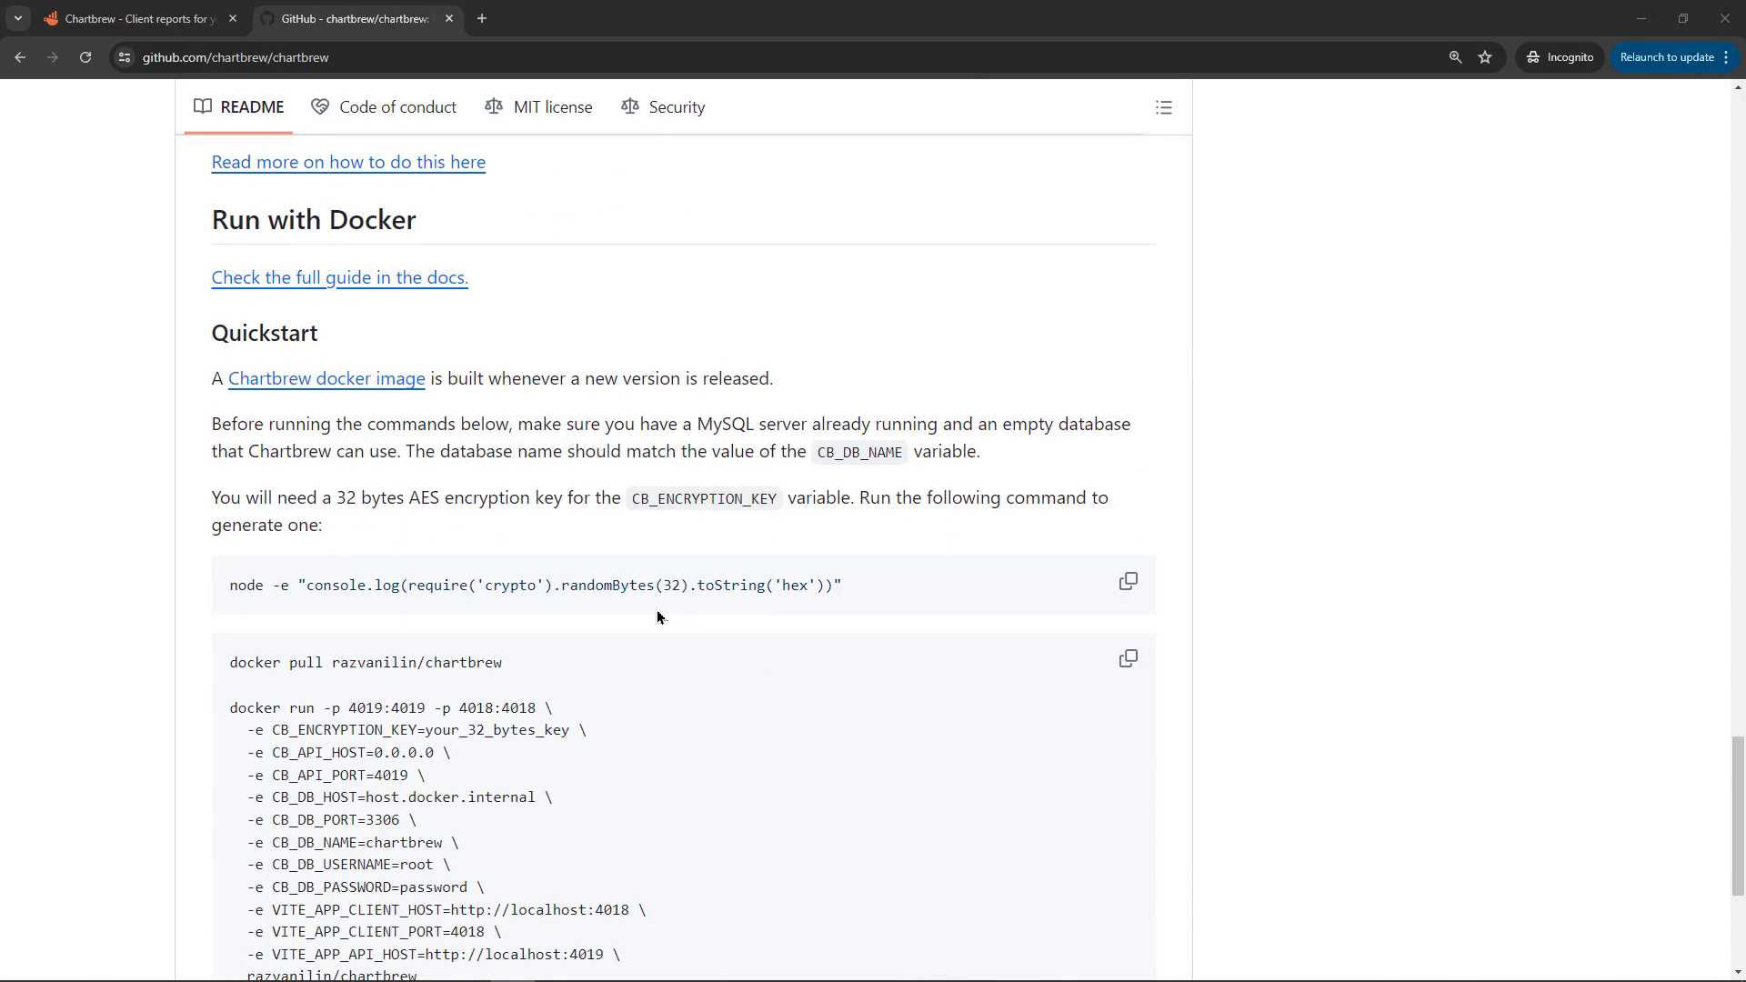
pyautogui.scroll(-4, 659, 617)
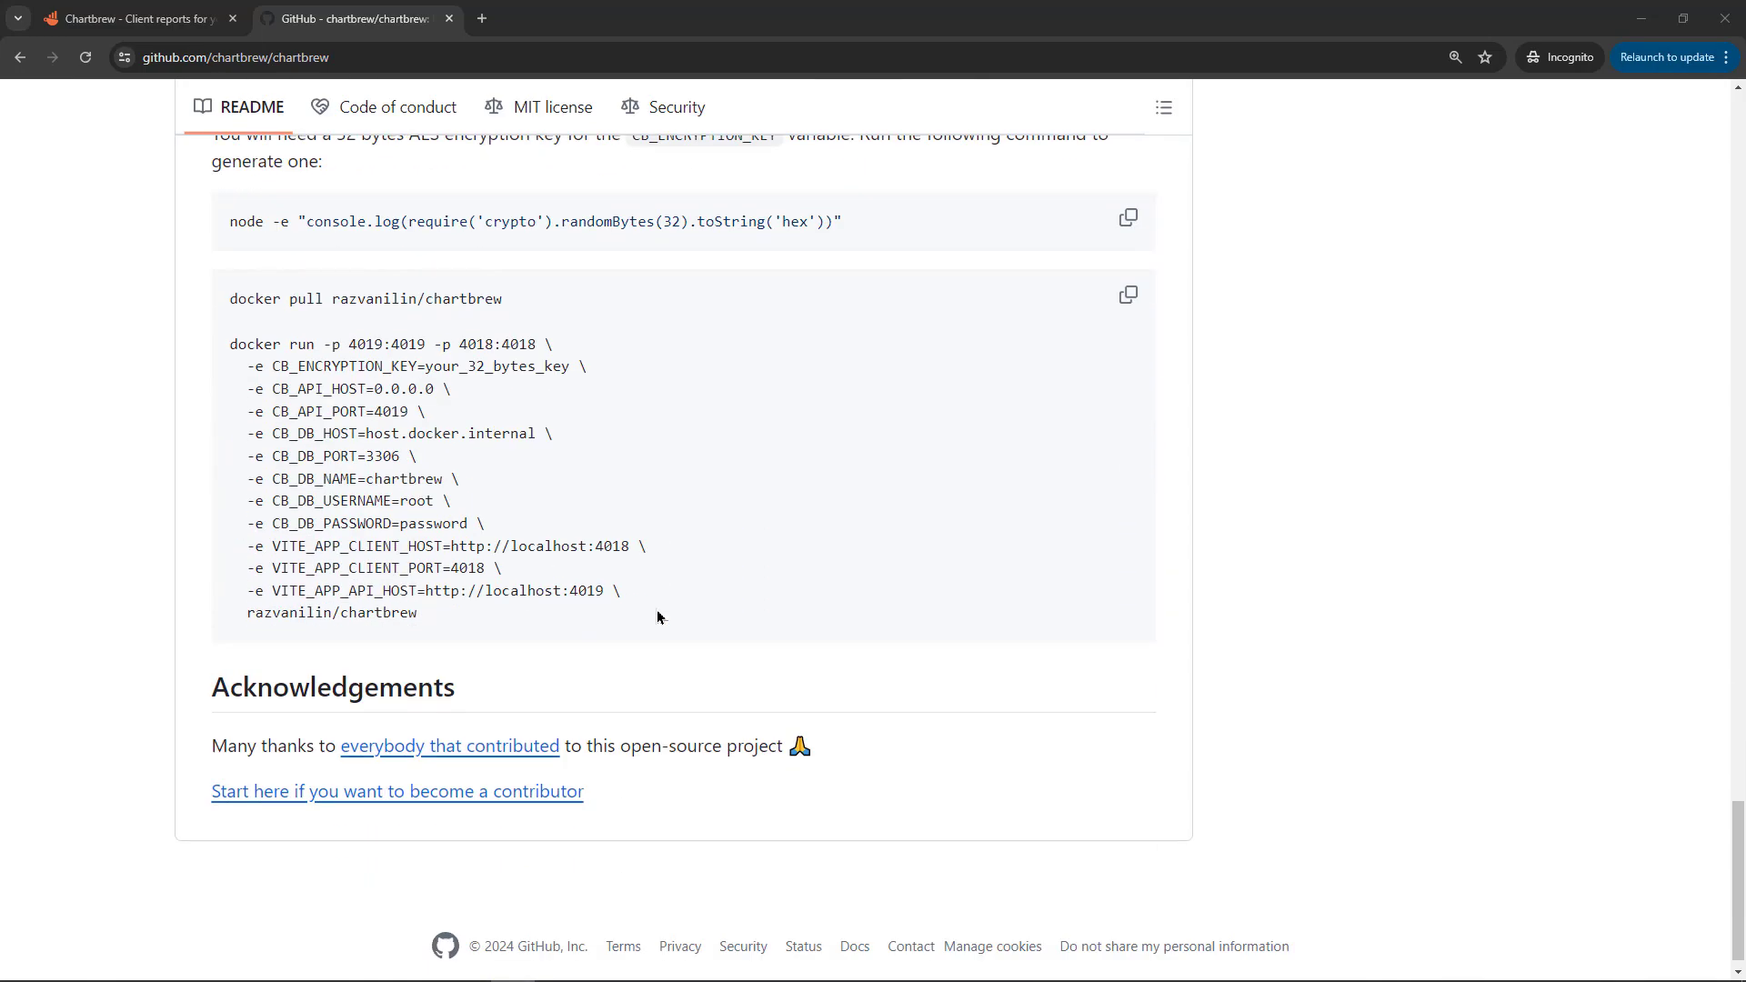
pyautogui.scroll(20, 659, 616)
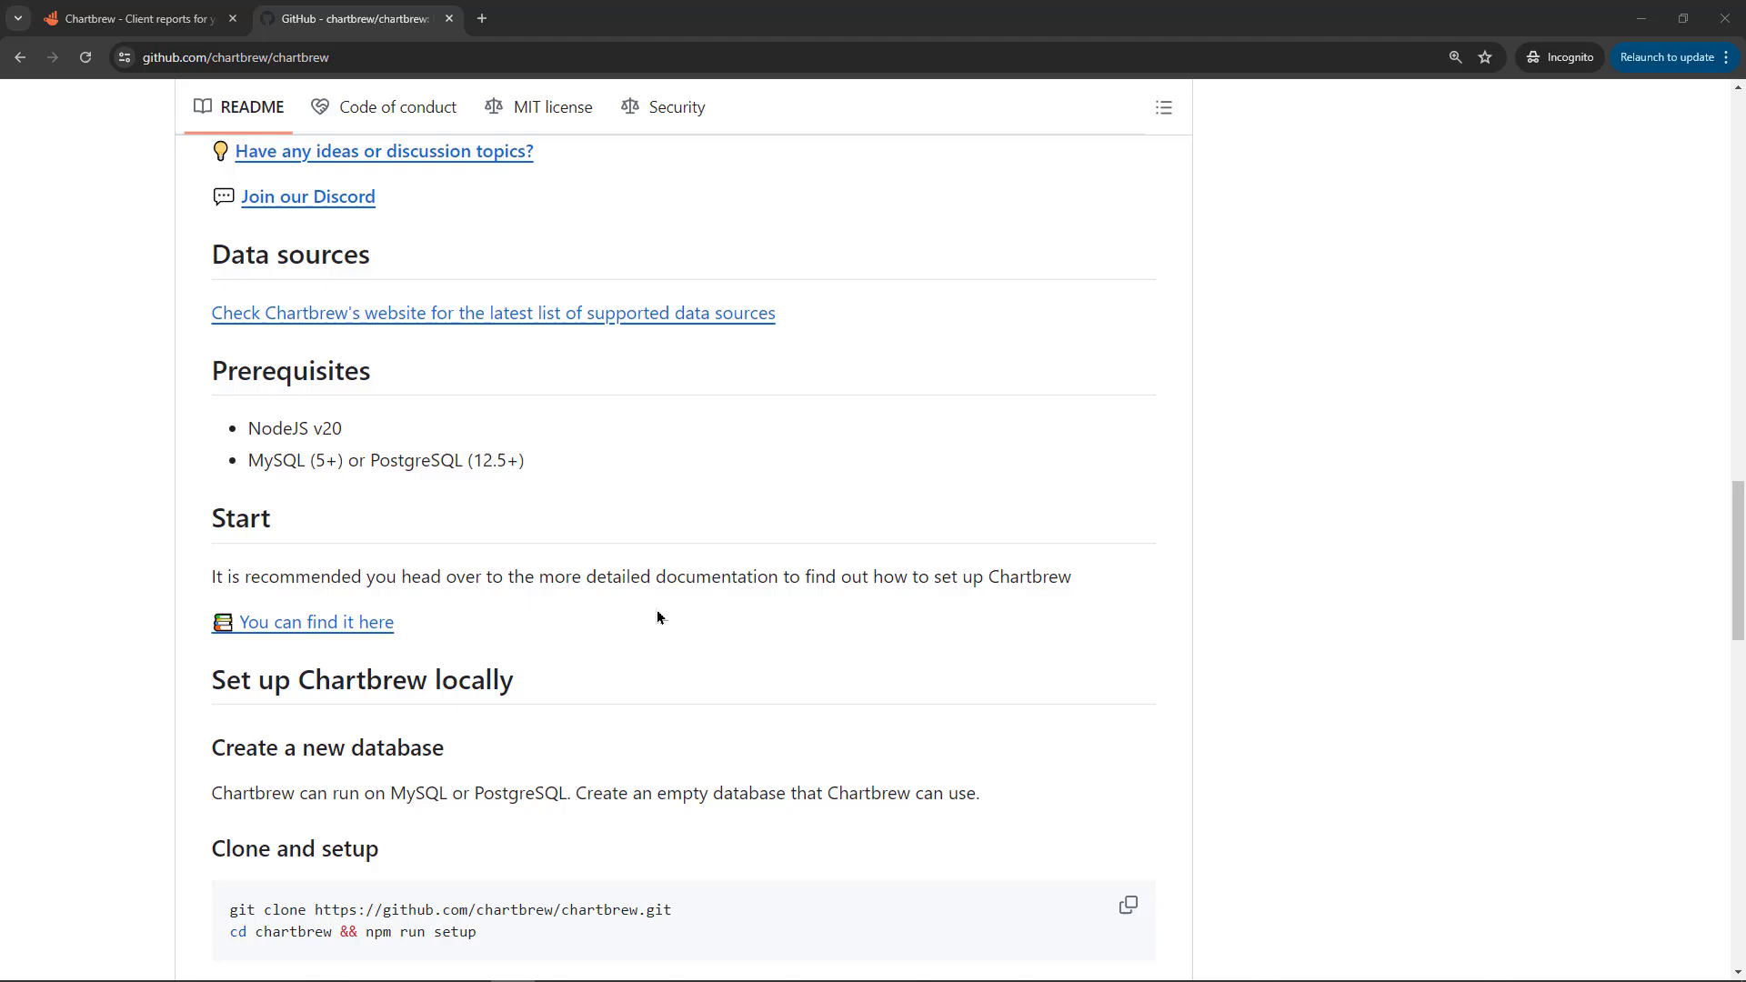
pyautogui.scroll(1, 659, 616)
# Step: Return to the Chartbrew website and open its Pricing page with the $29, $99 and $299 plans
pyautogui.click(151, 22)
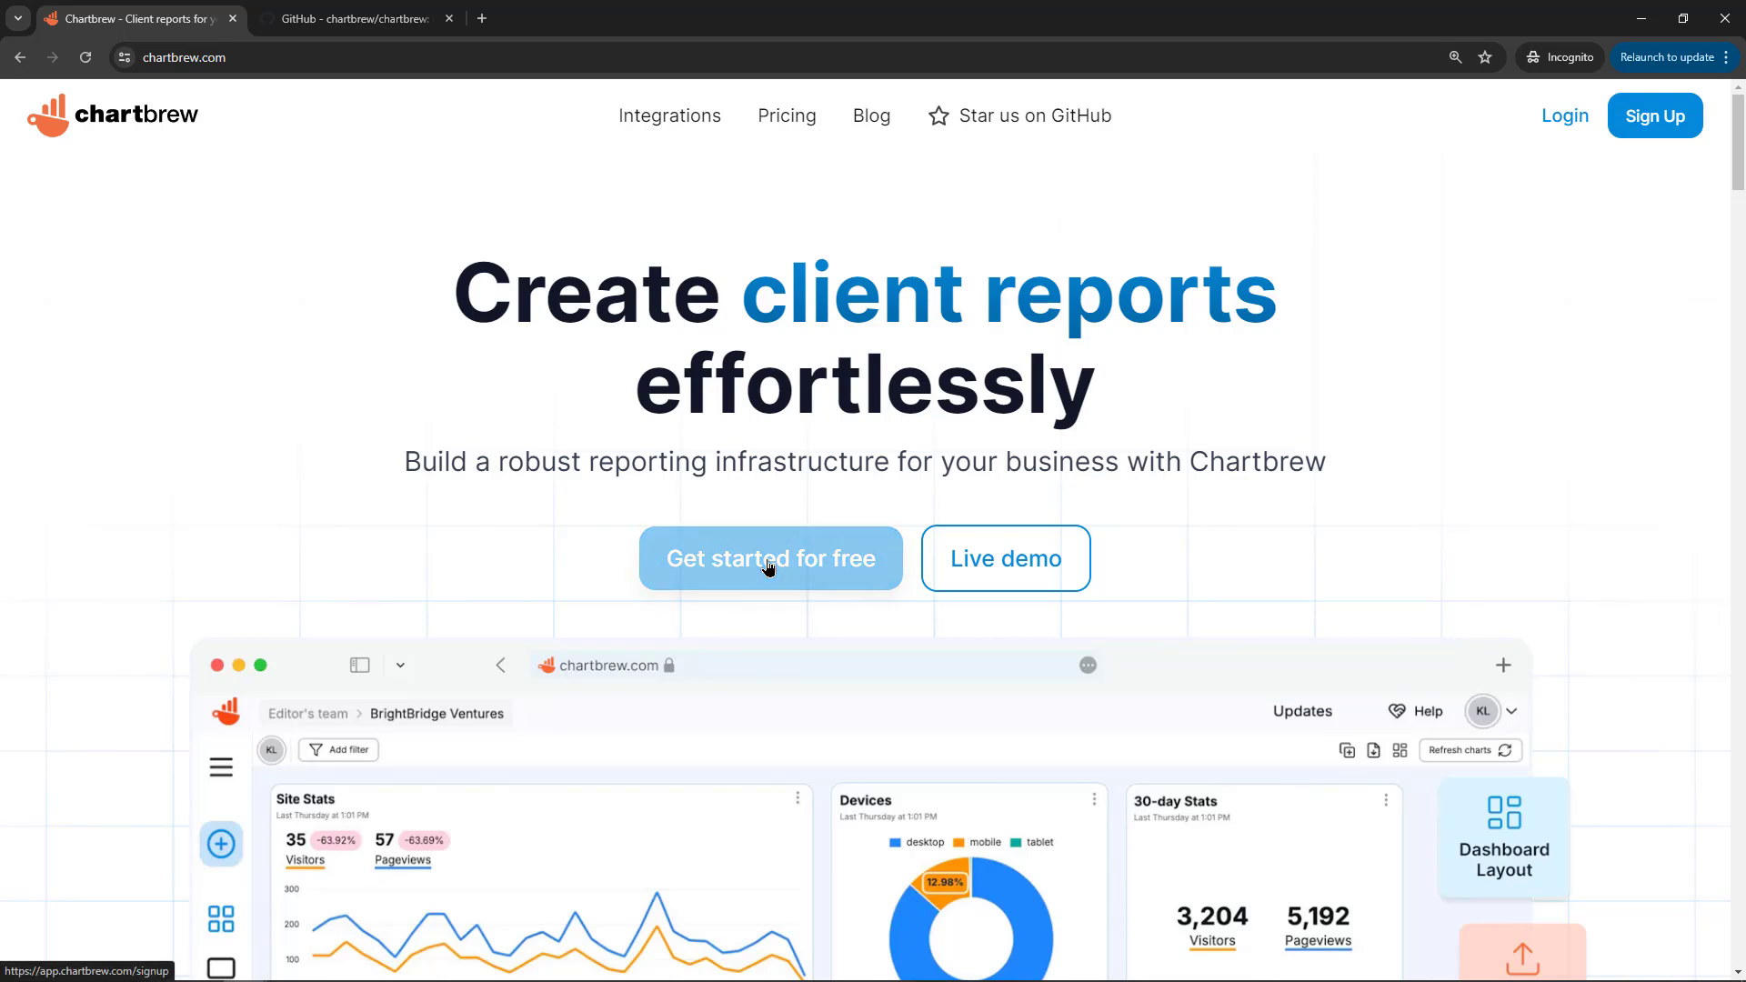
pyautogui.click(766, 113)
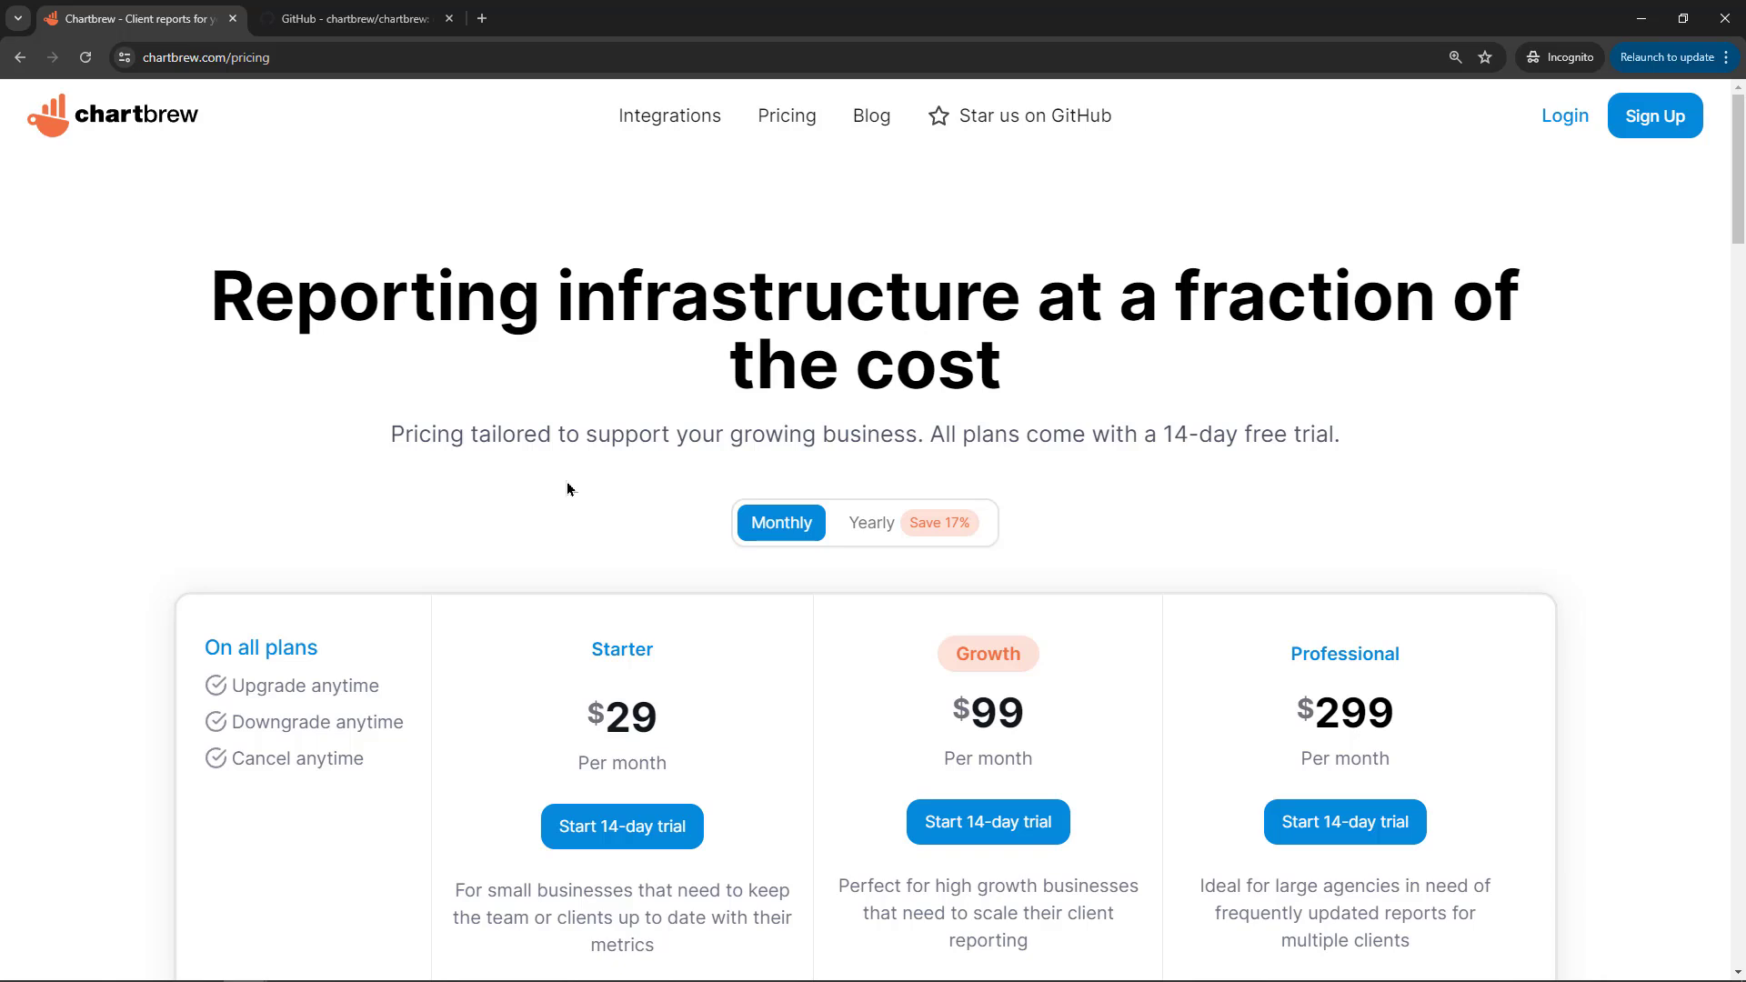
# Step: Browse the pricing page's feature comparison table and FAQ, then return toward the top
pyautogui.scroll(-3, 567, 489)
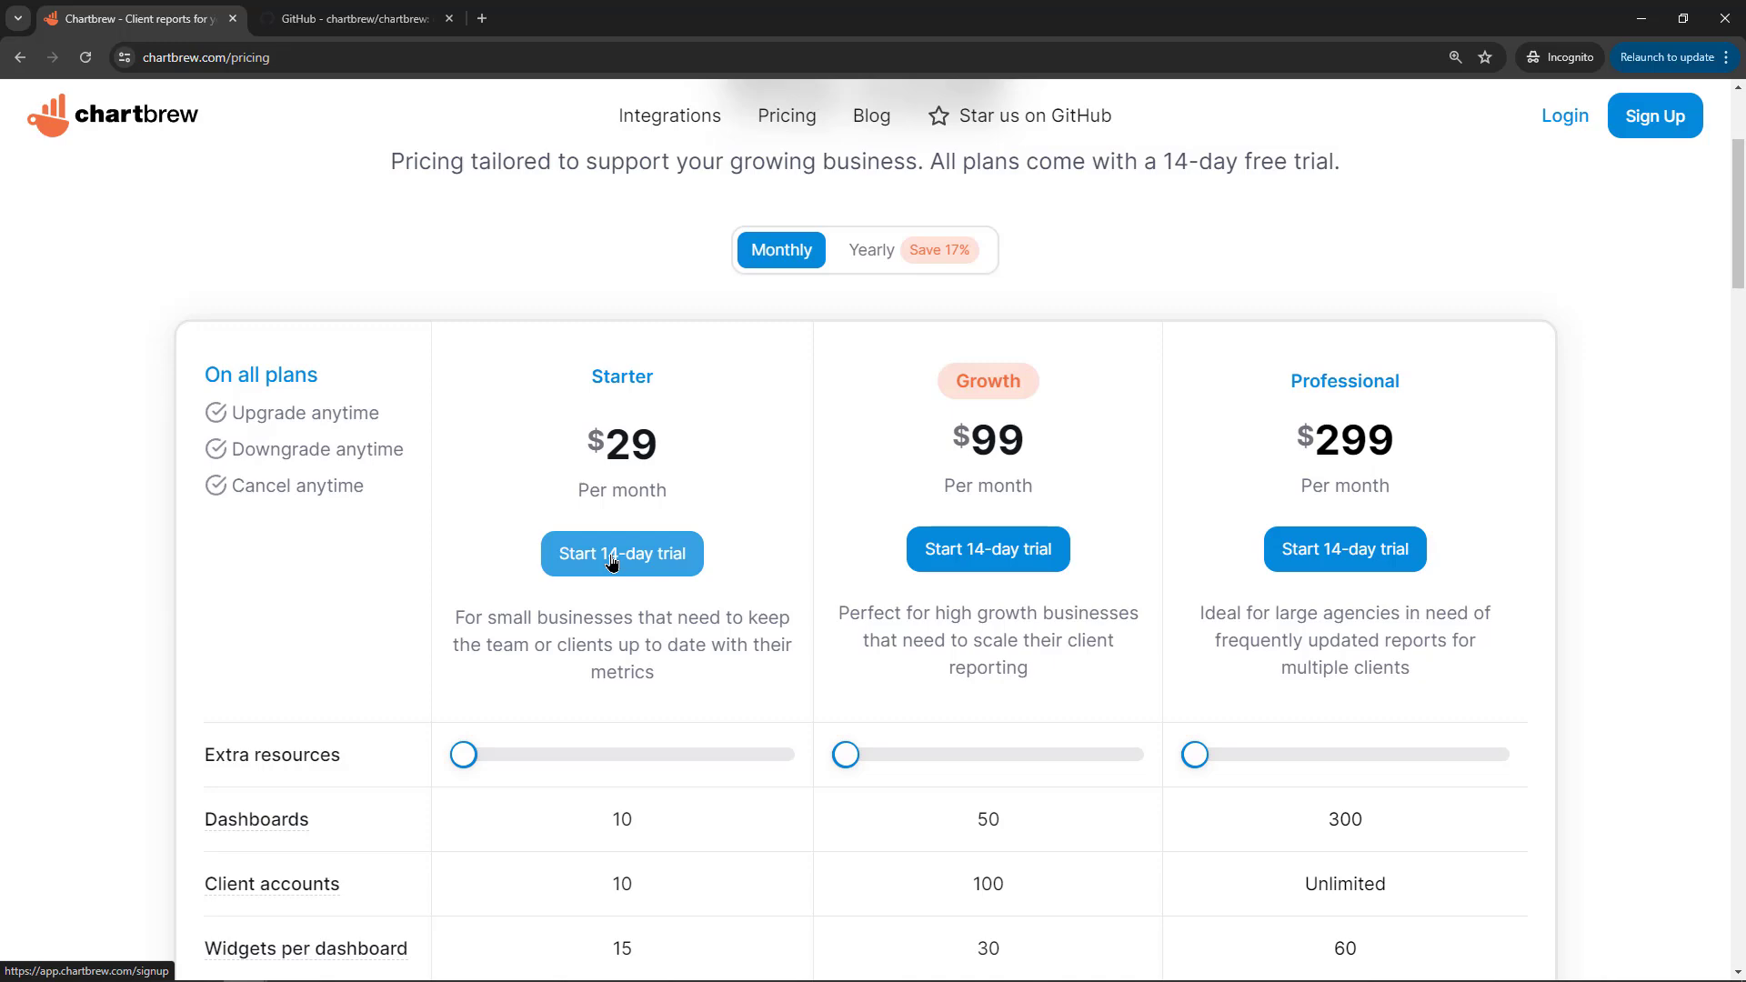
pyautogui.scroll(-3, 612, 561)
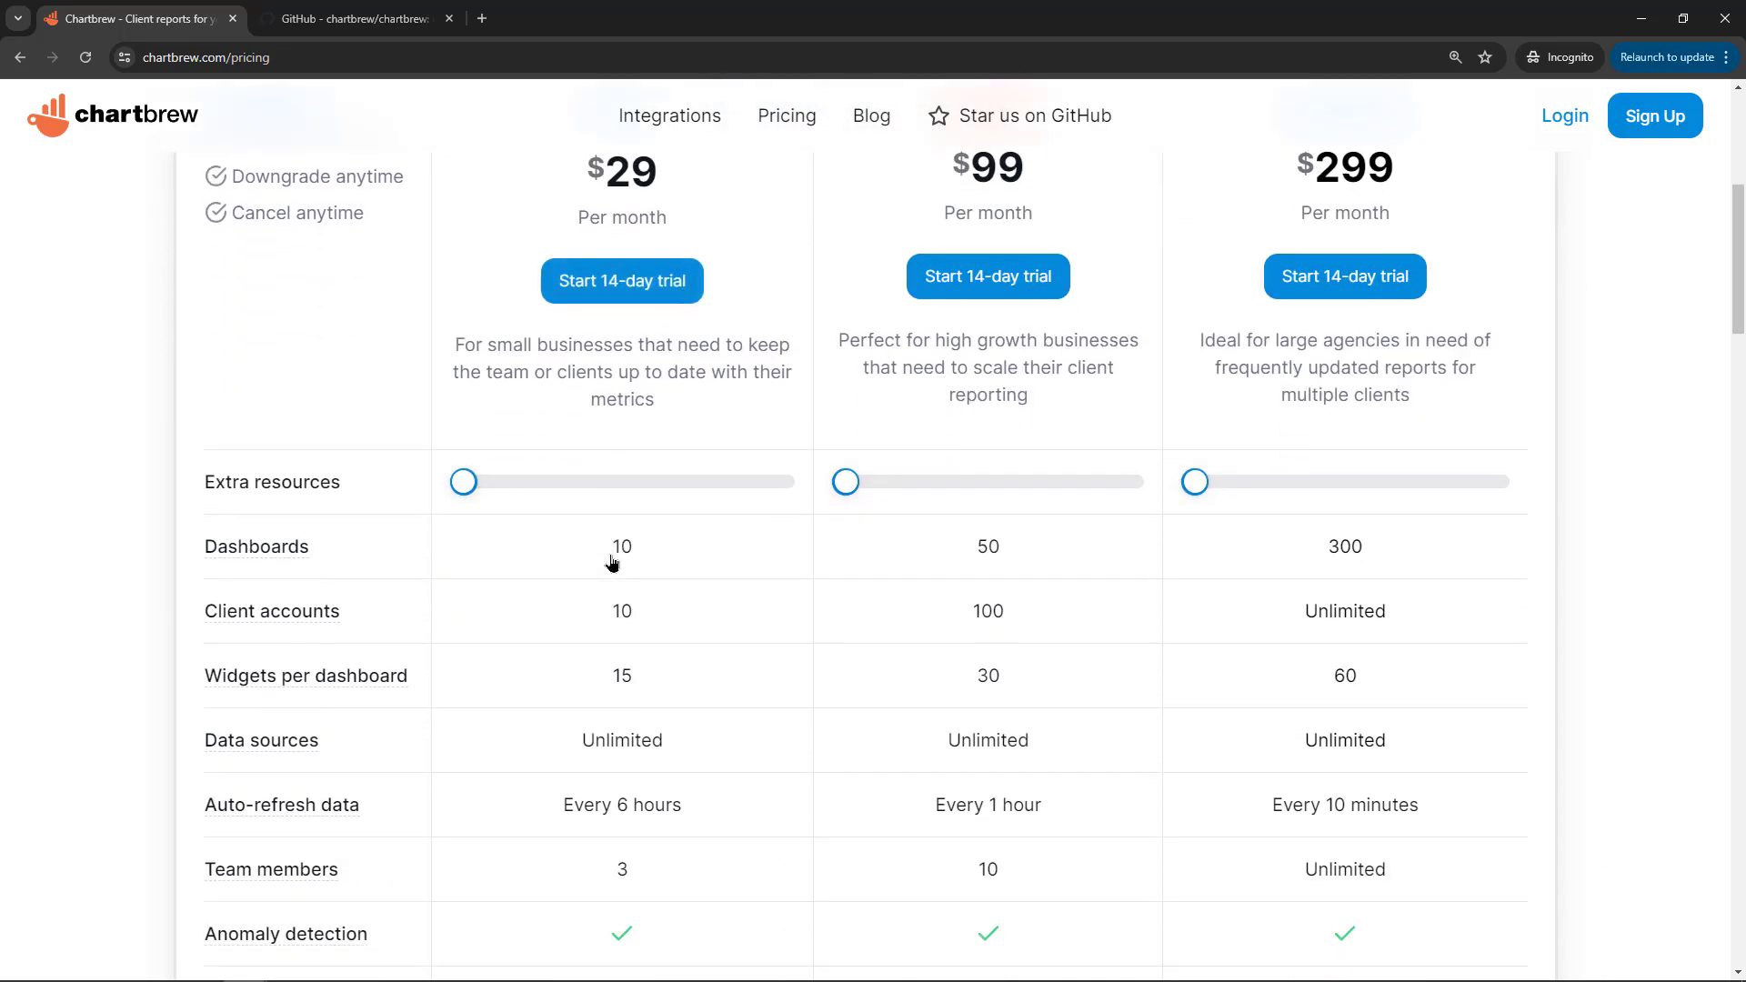
pyautogui.scroll(-4, 611, 561)
pyautogui.scroll(-4, 611, 561)
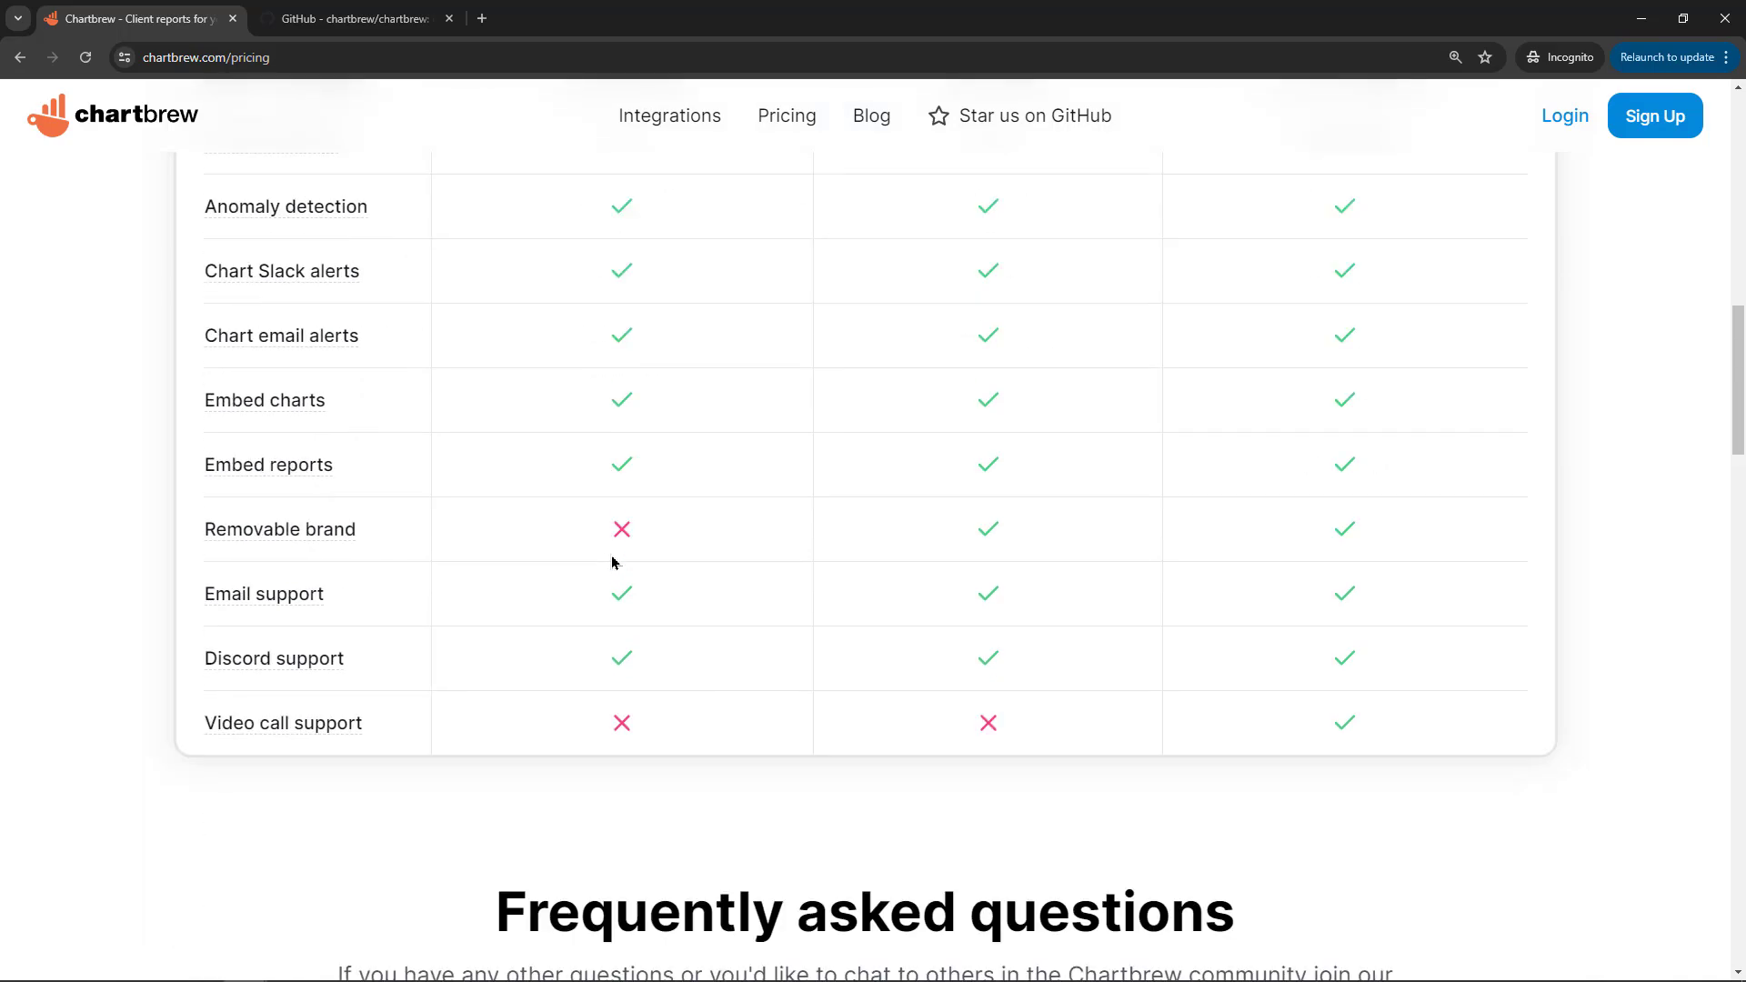
pyautogui.scroll(-3, 582, 544)
pyautogui.scroll(-2, 581, 545)
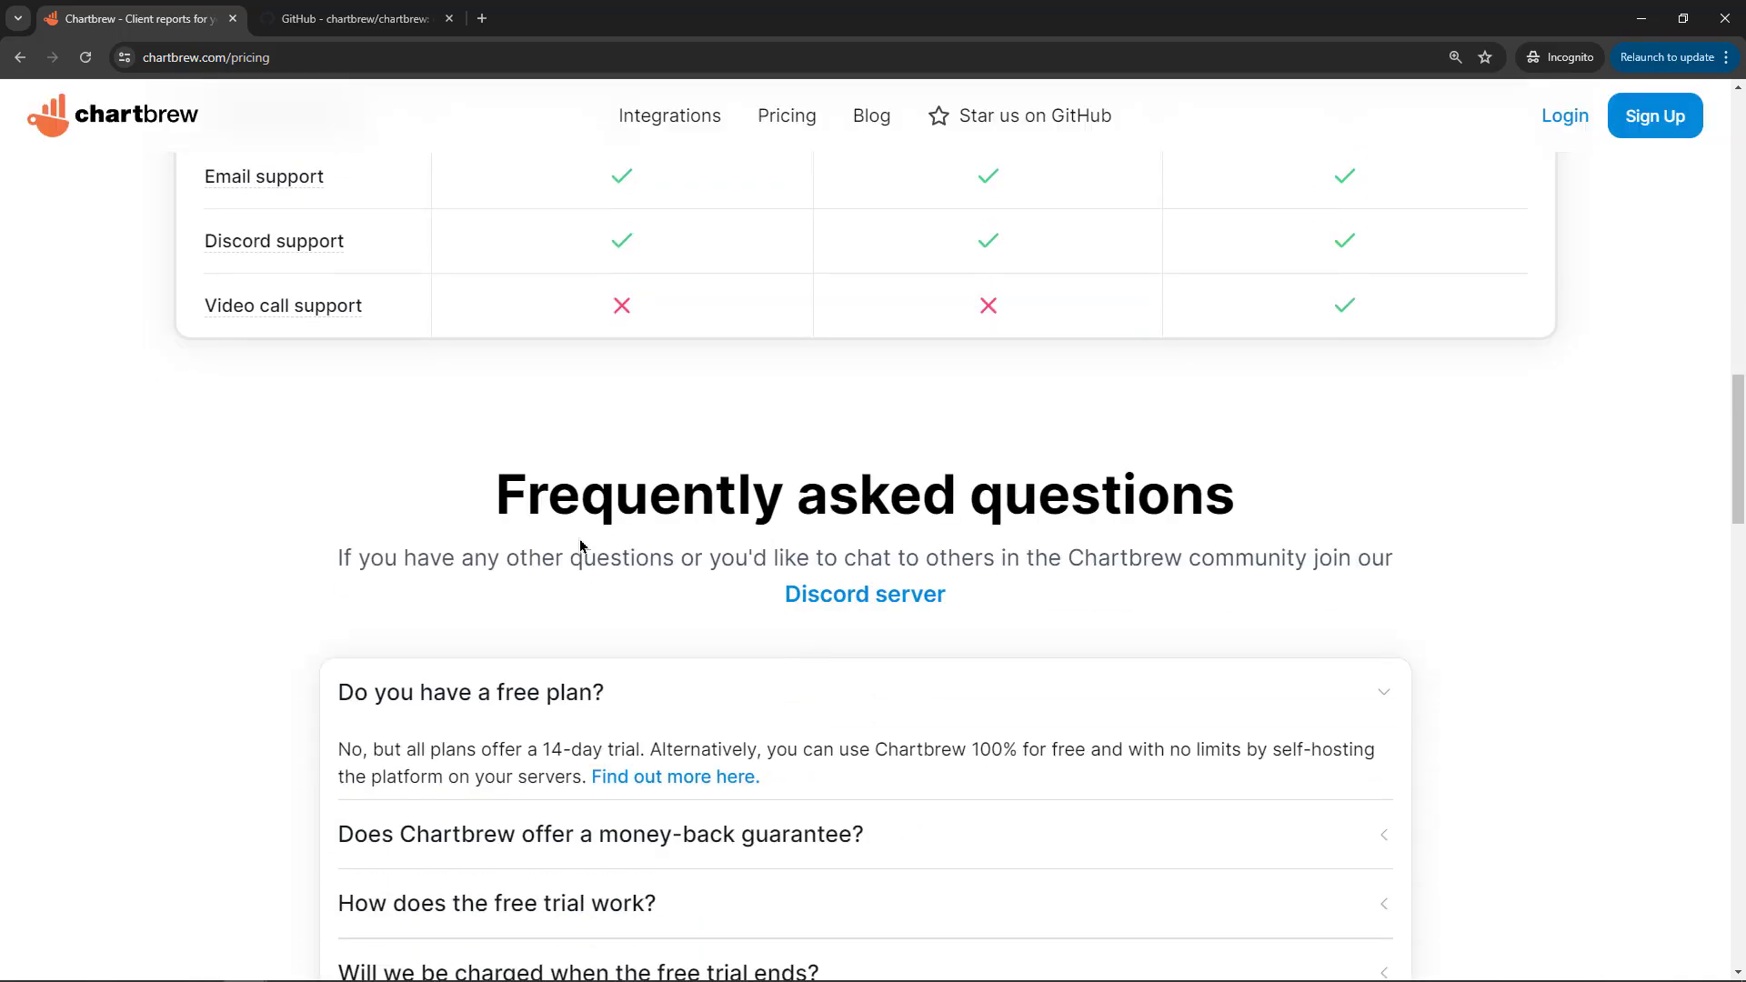
pyautogui.scroll(18, 580, 546)
pyautogui.scroll(1, 580, 546)
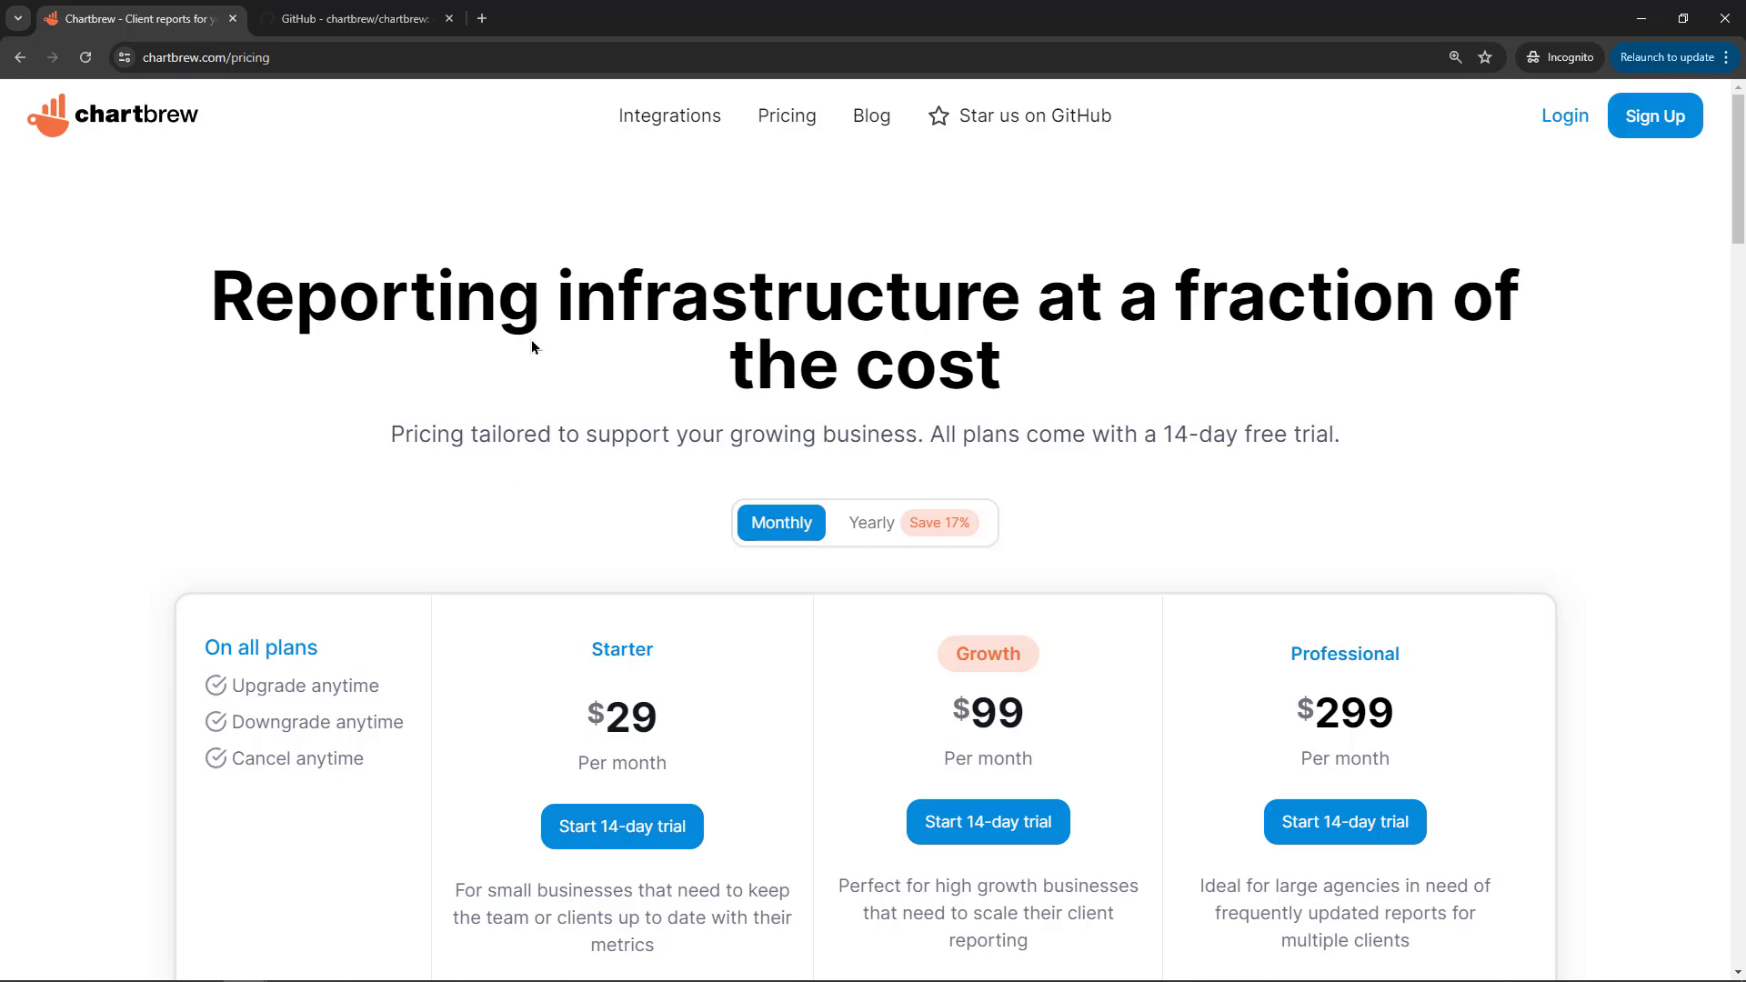
# Step: Return to the Chartbrew homepage and move down to the 'Empower your team and delight your clients' section
pyautogui.click(137, 116)
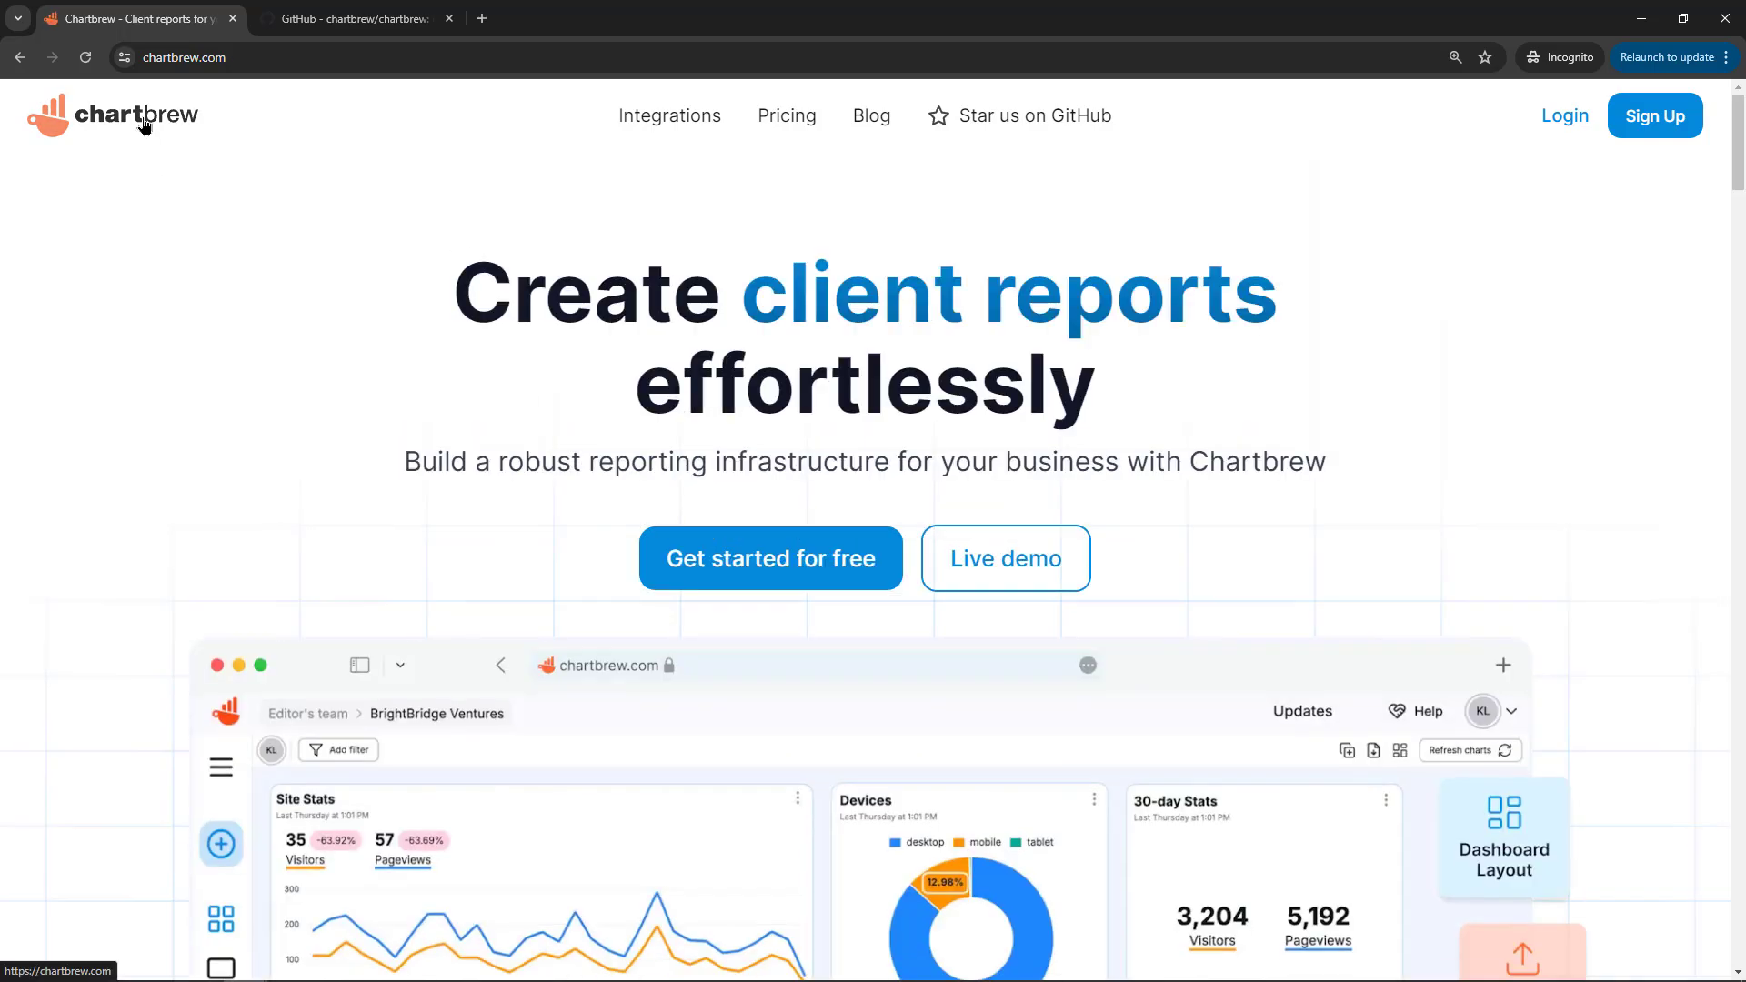
pyautogui.scroll(-4, 558, 464)
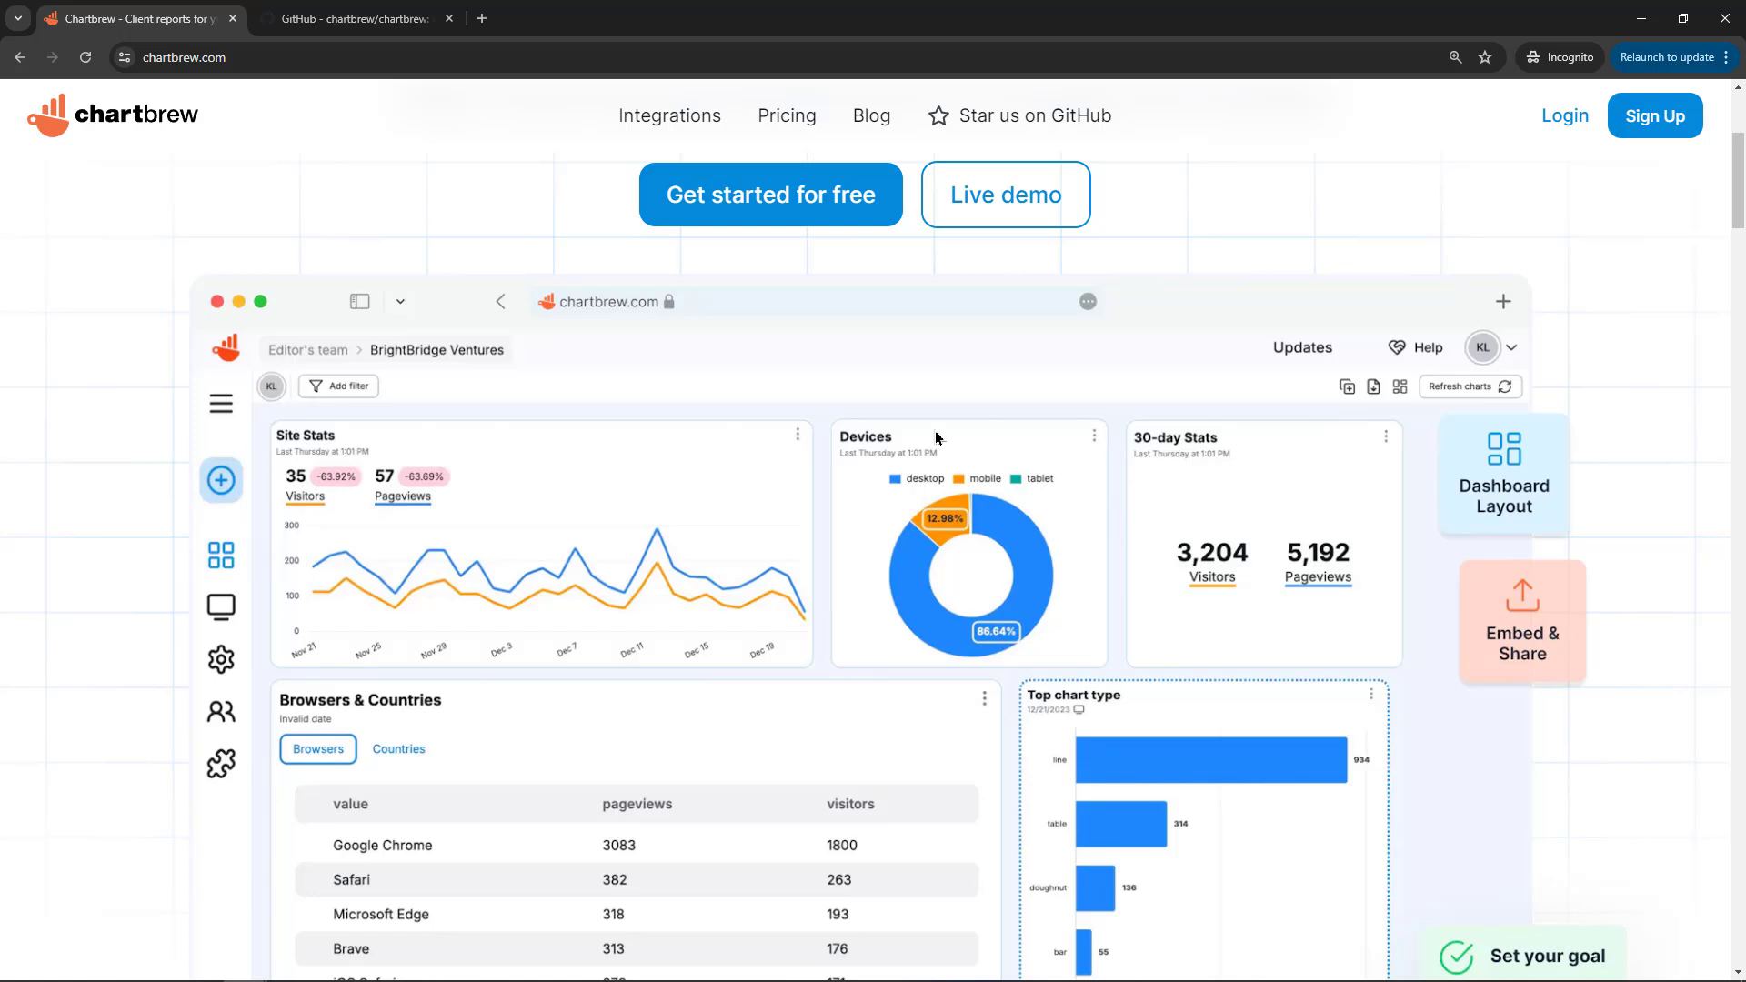
pyautogui.scroll(3, 952, 447)
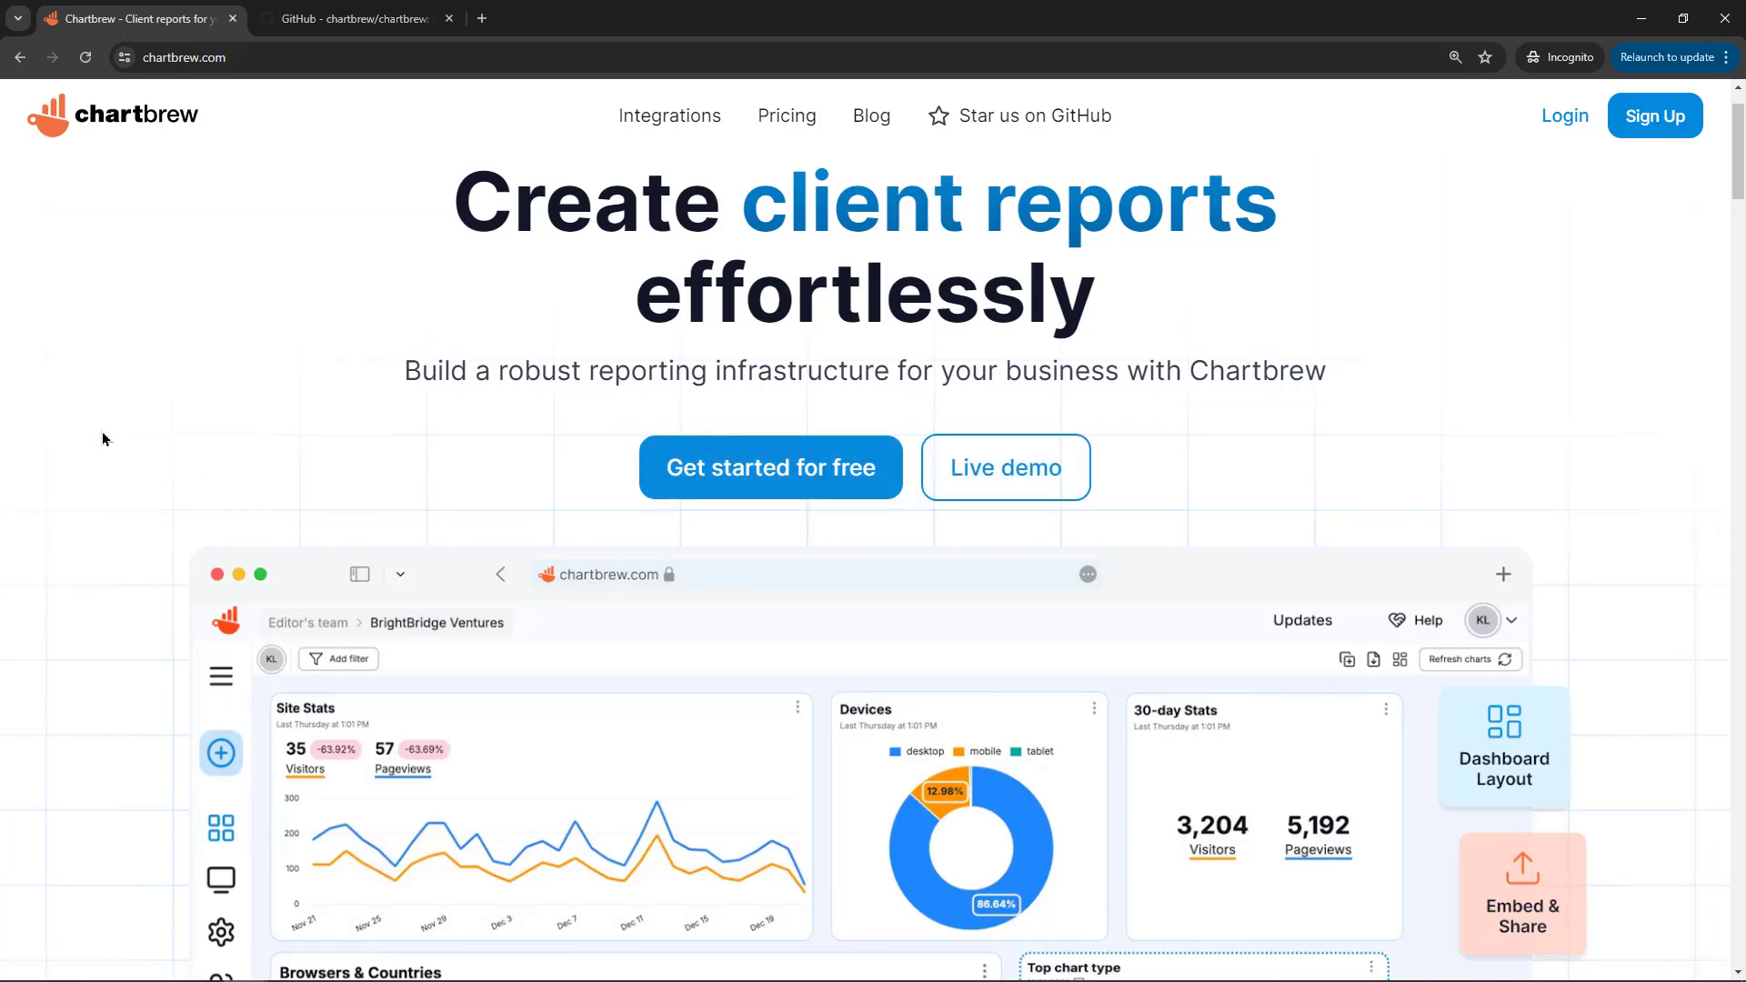
pyautogui.scroll(-5, 103, 439)
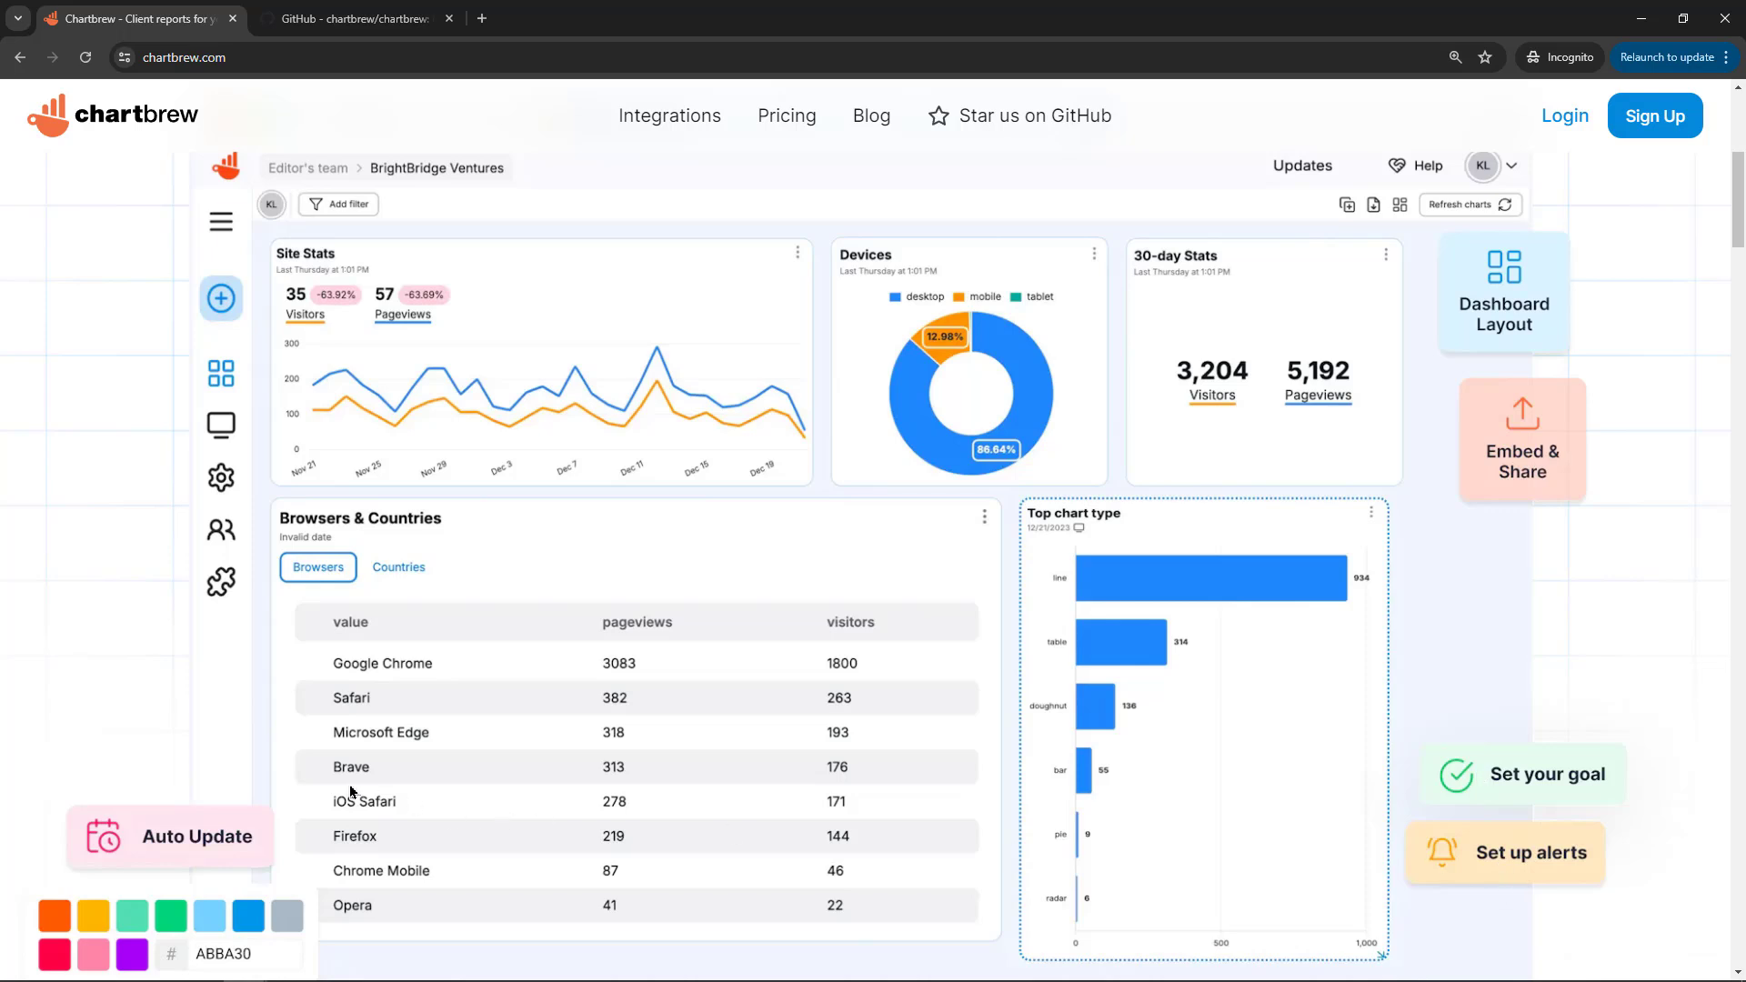
pyautogui.scroll(-2, 351, 792)
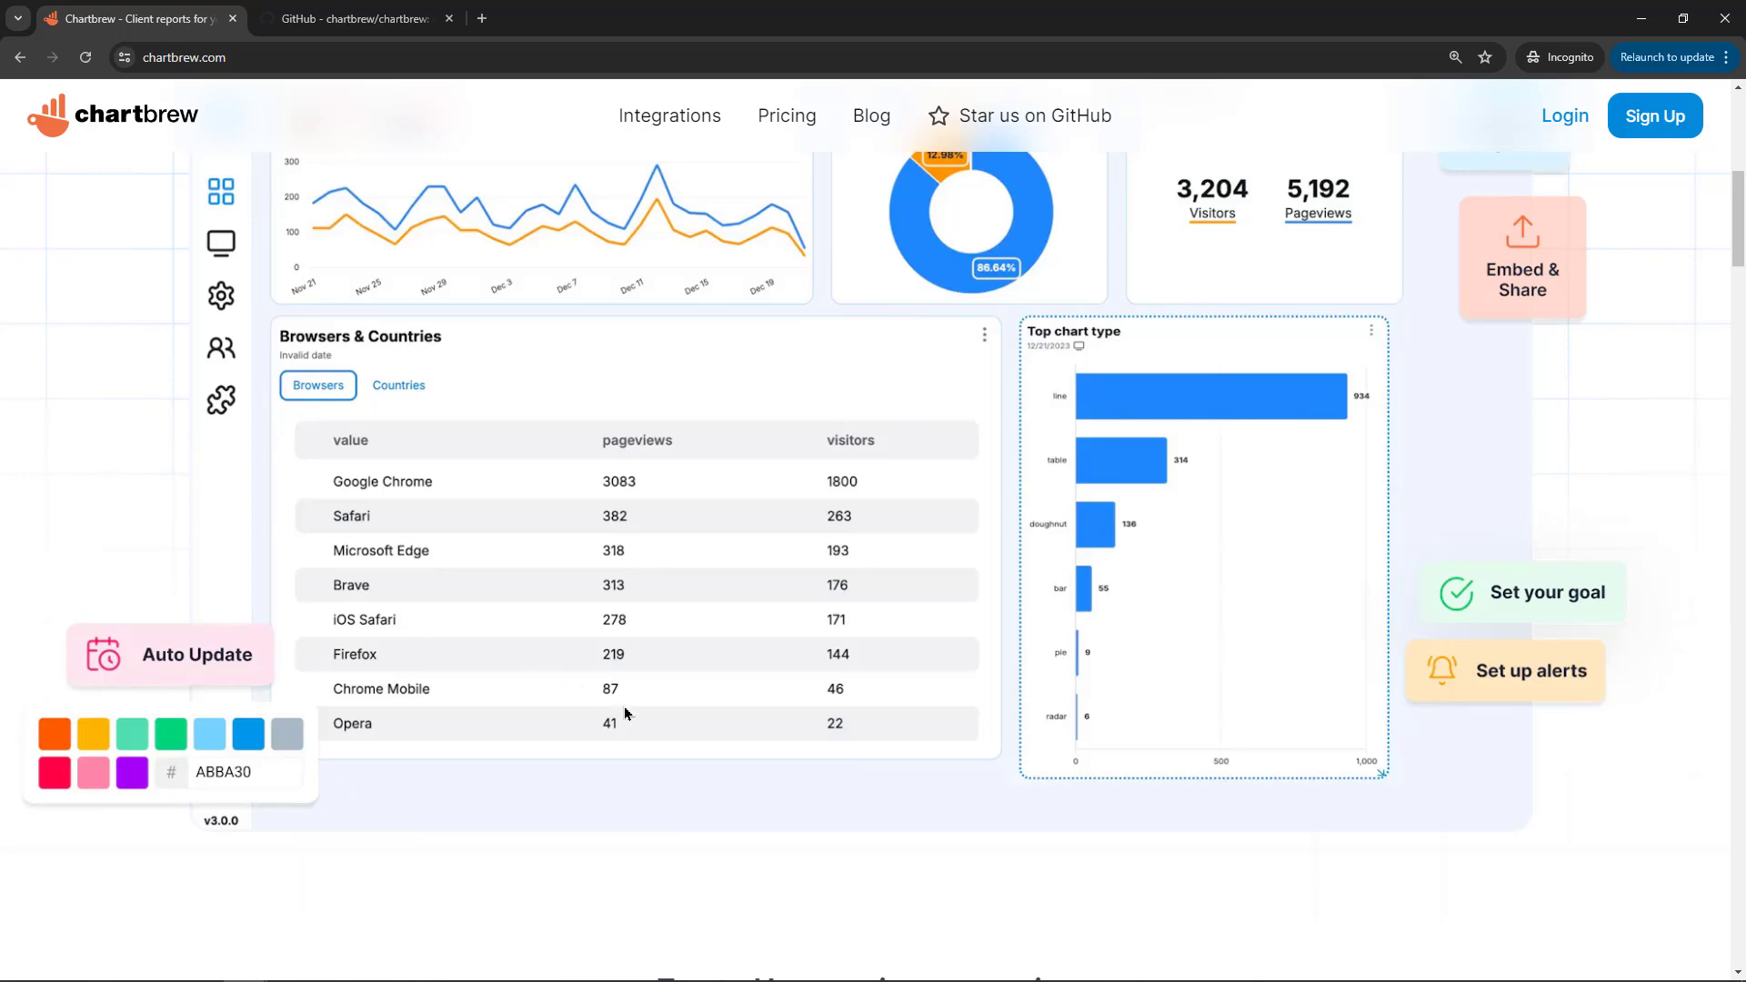
pyautogui.scroll(-4, 625, 714)
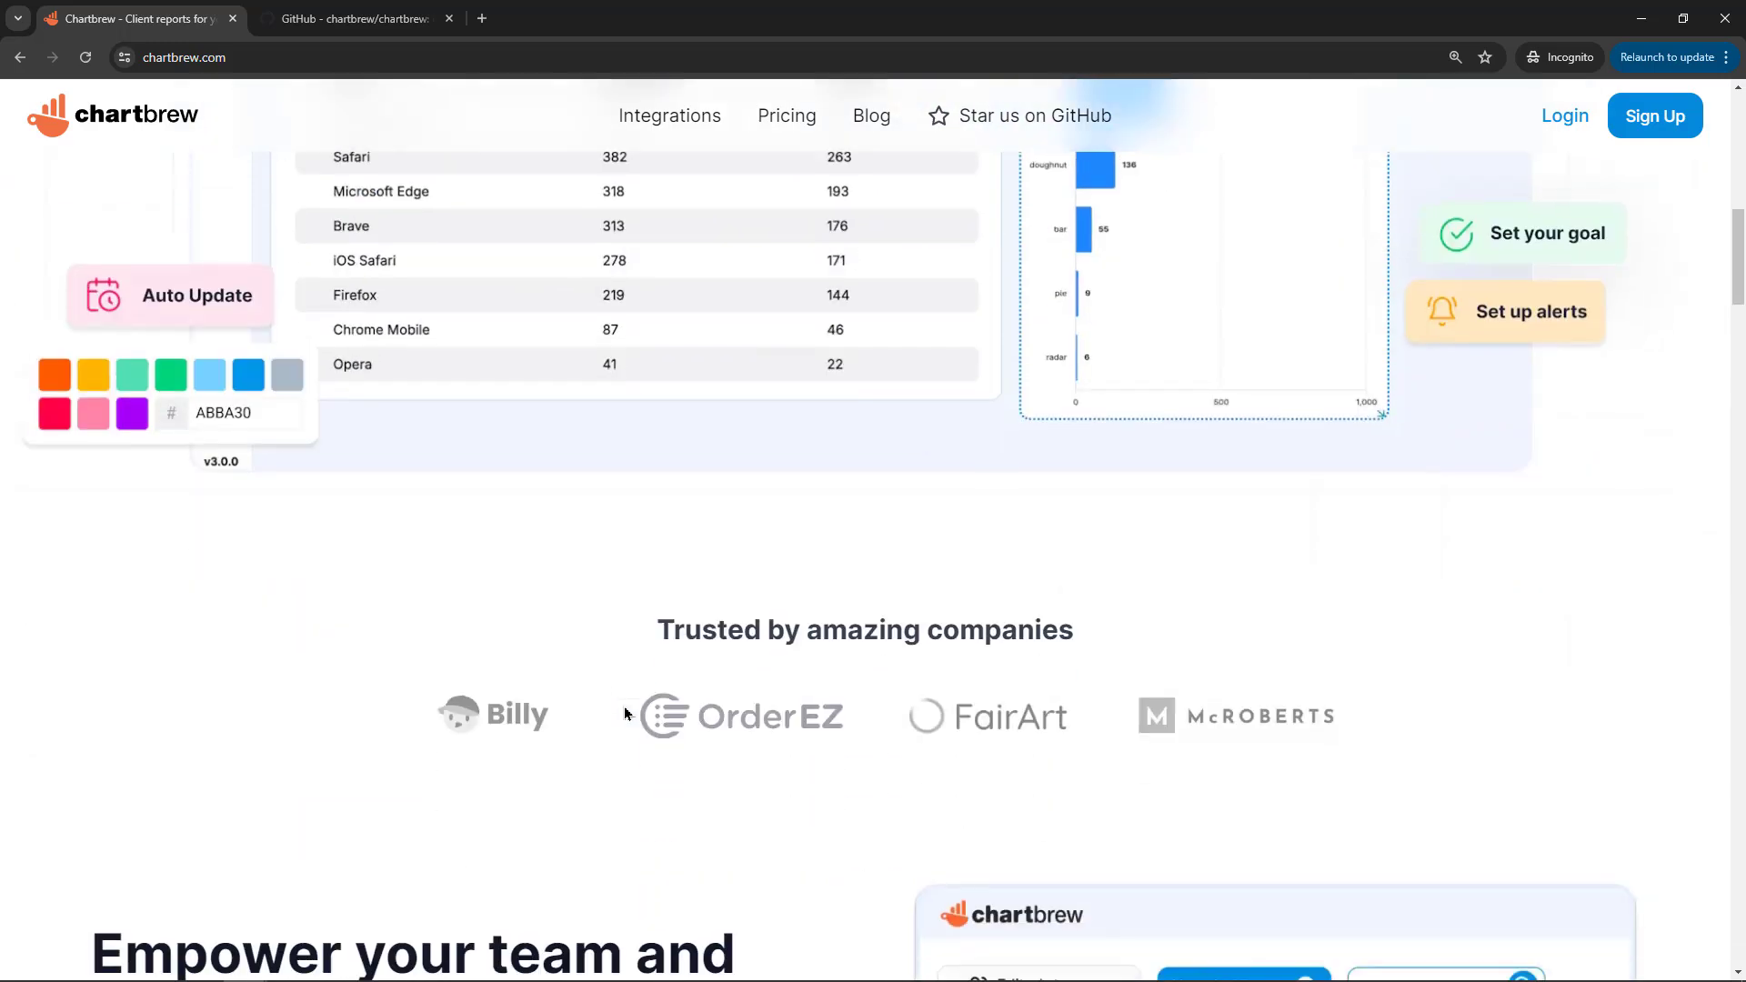
pyautogui.scroll(-4, 277, 671)
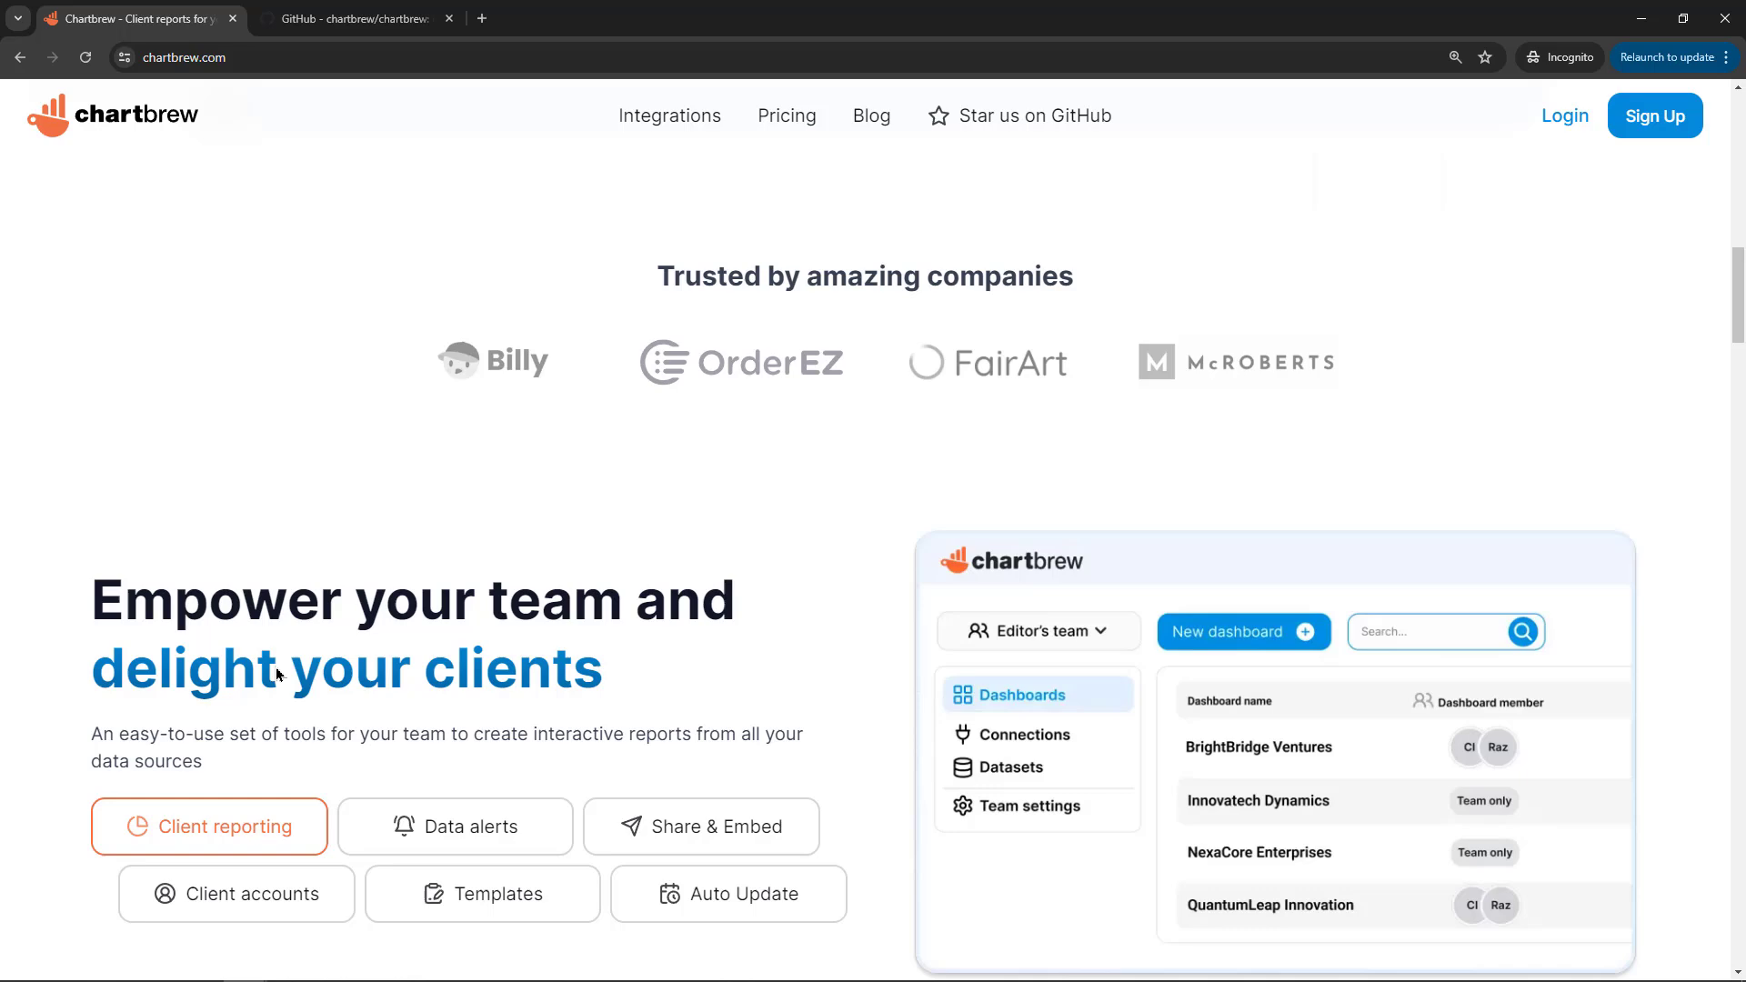
# Step: Preview the Data alerts demo, then the Share & Embed demo with the User signups iframe code
pyautogui.scroll(-3, 275, 668)
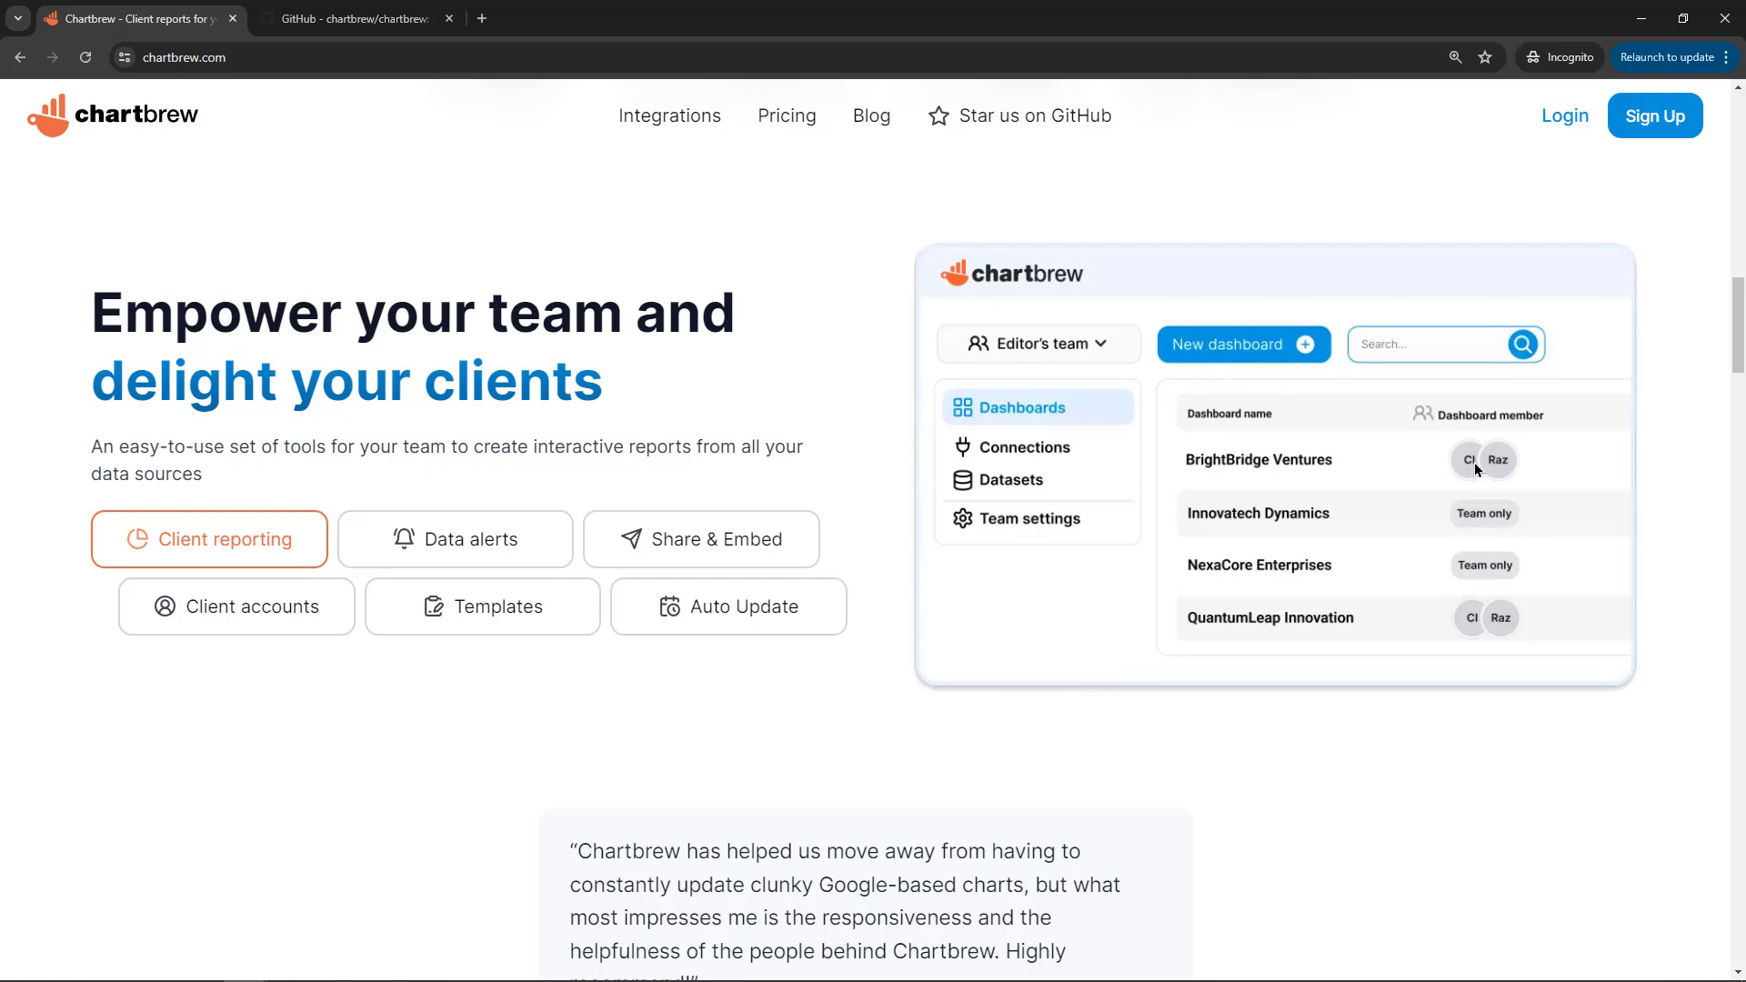
pyautogui.click(476, 551)
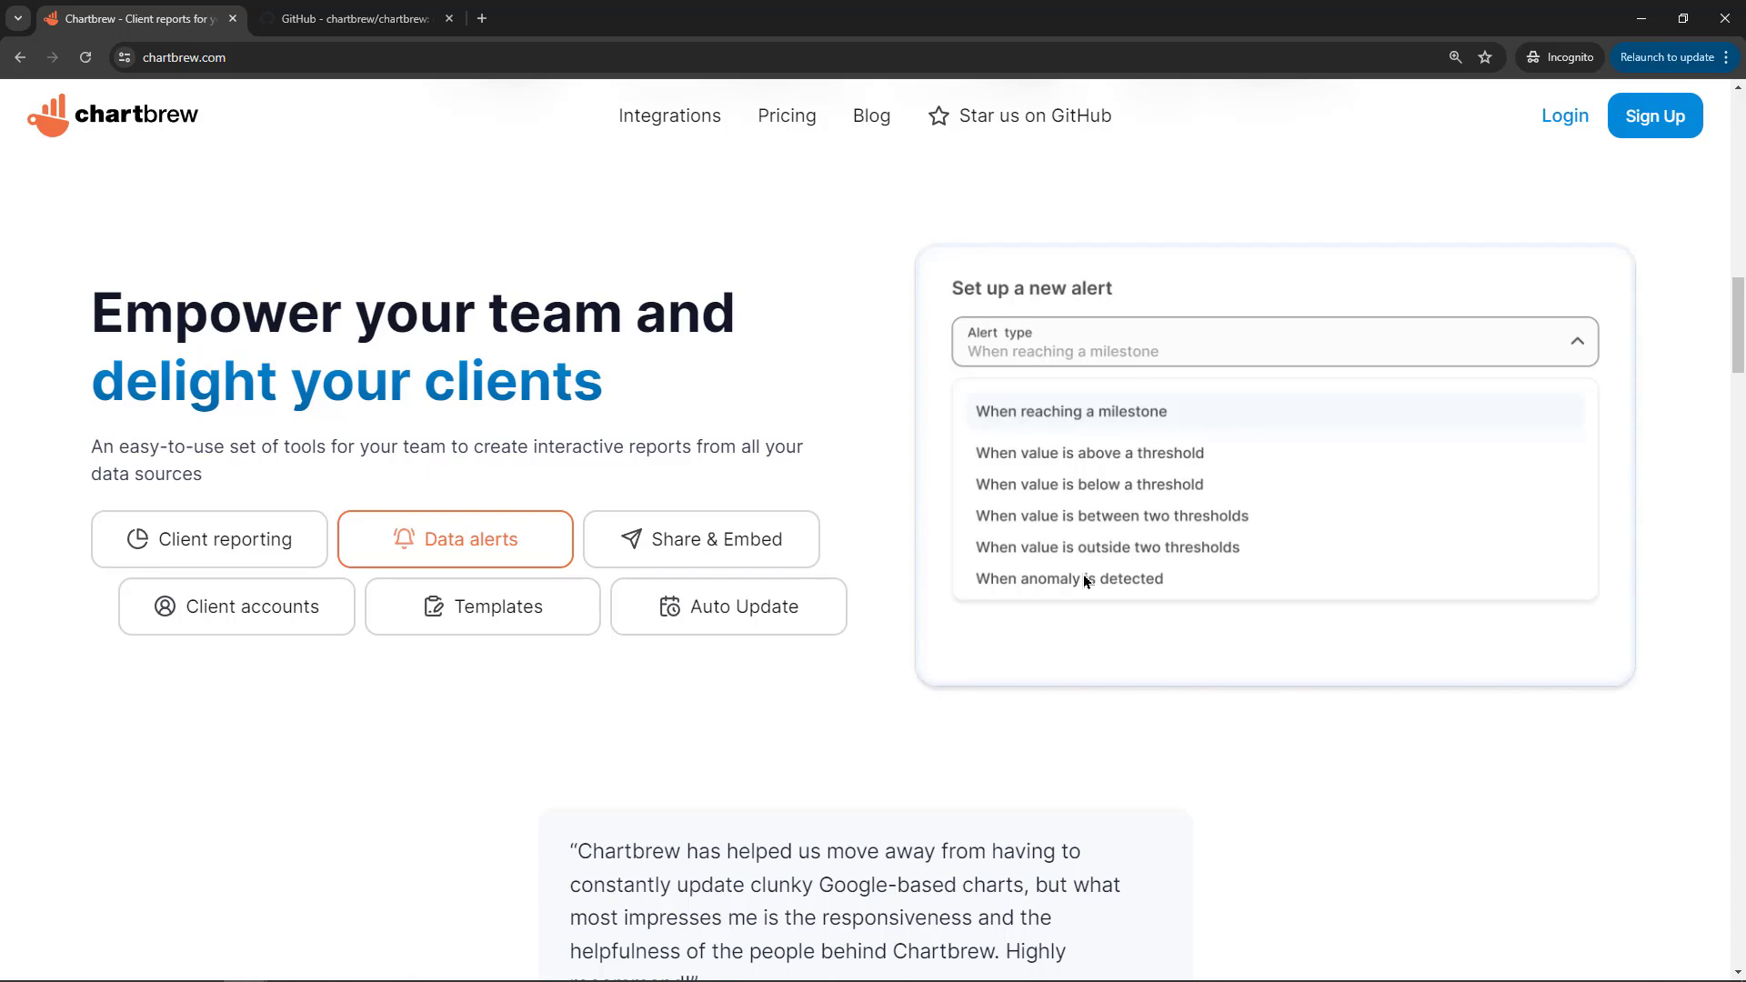
pyautogui.click(746, 562)
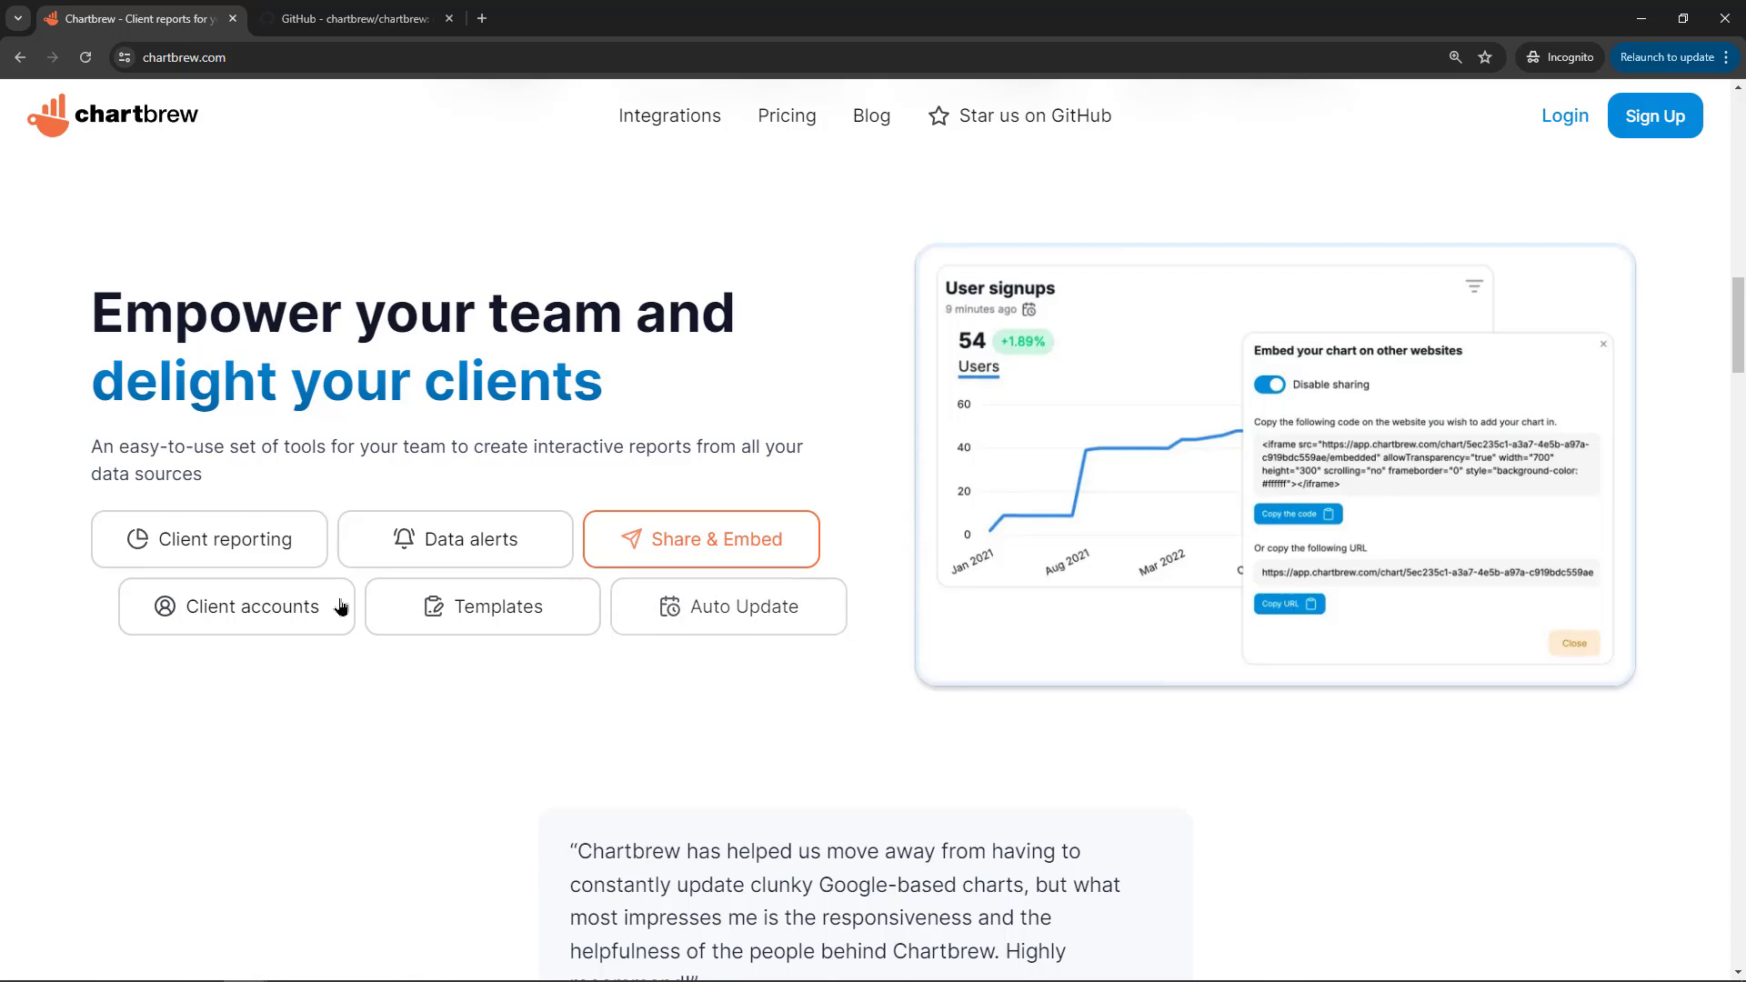
# Step: Step through the Client accounts and Templates demos, ending on Auto Update's every-30-minutes preset
pyautogui.click(262, 611)
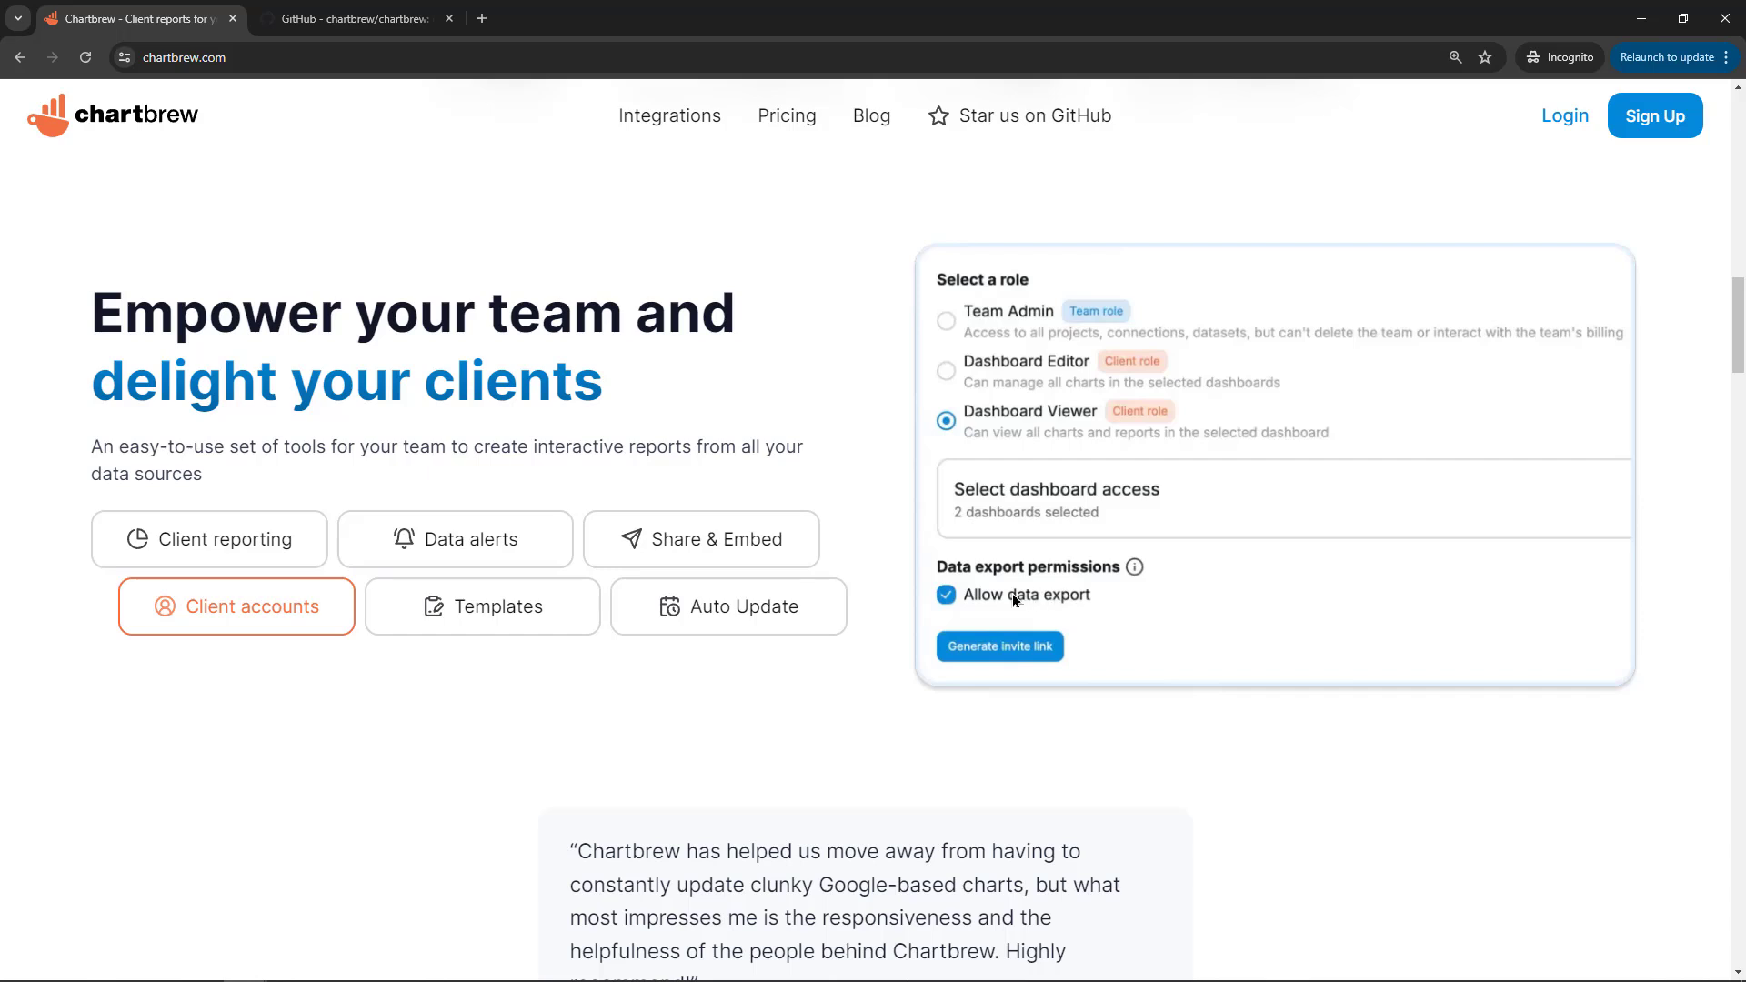
pyautogui.click(503, 607)
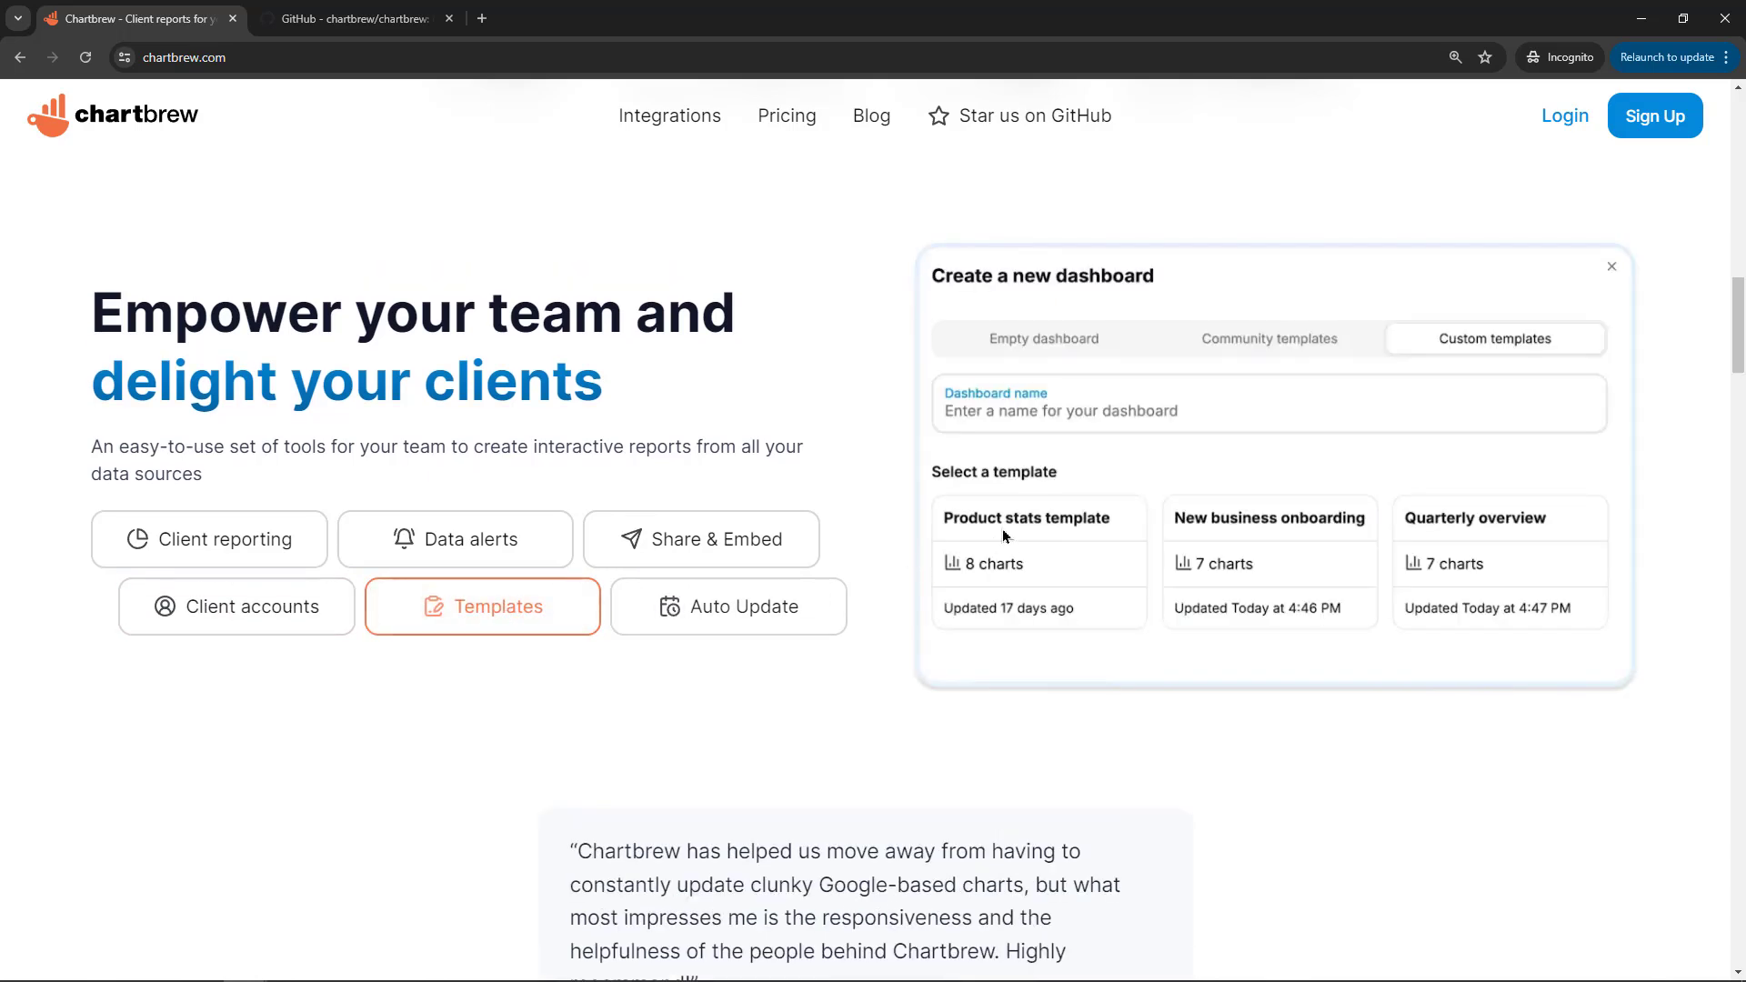
pyautogui.click(684, 616)
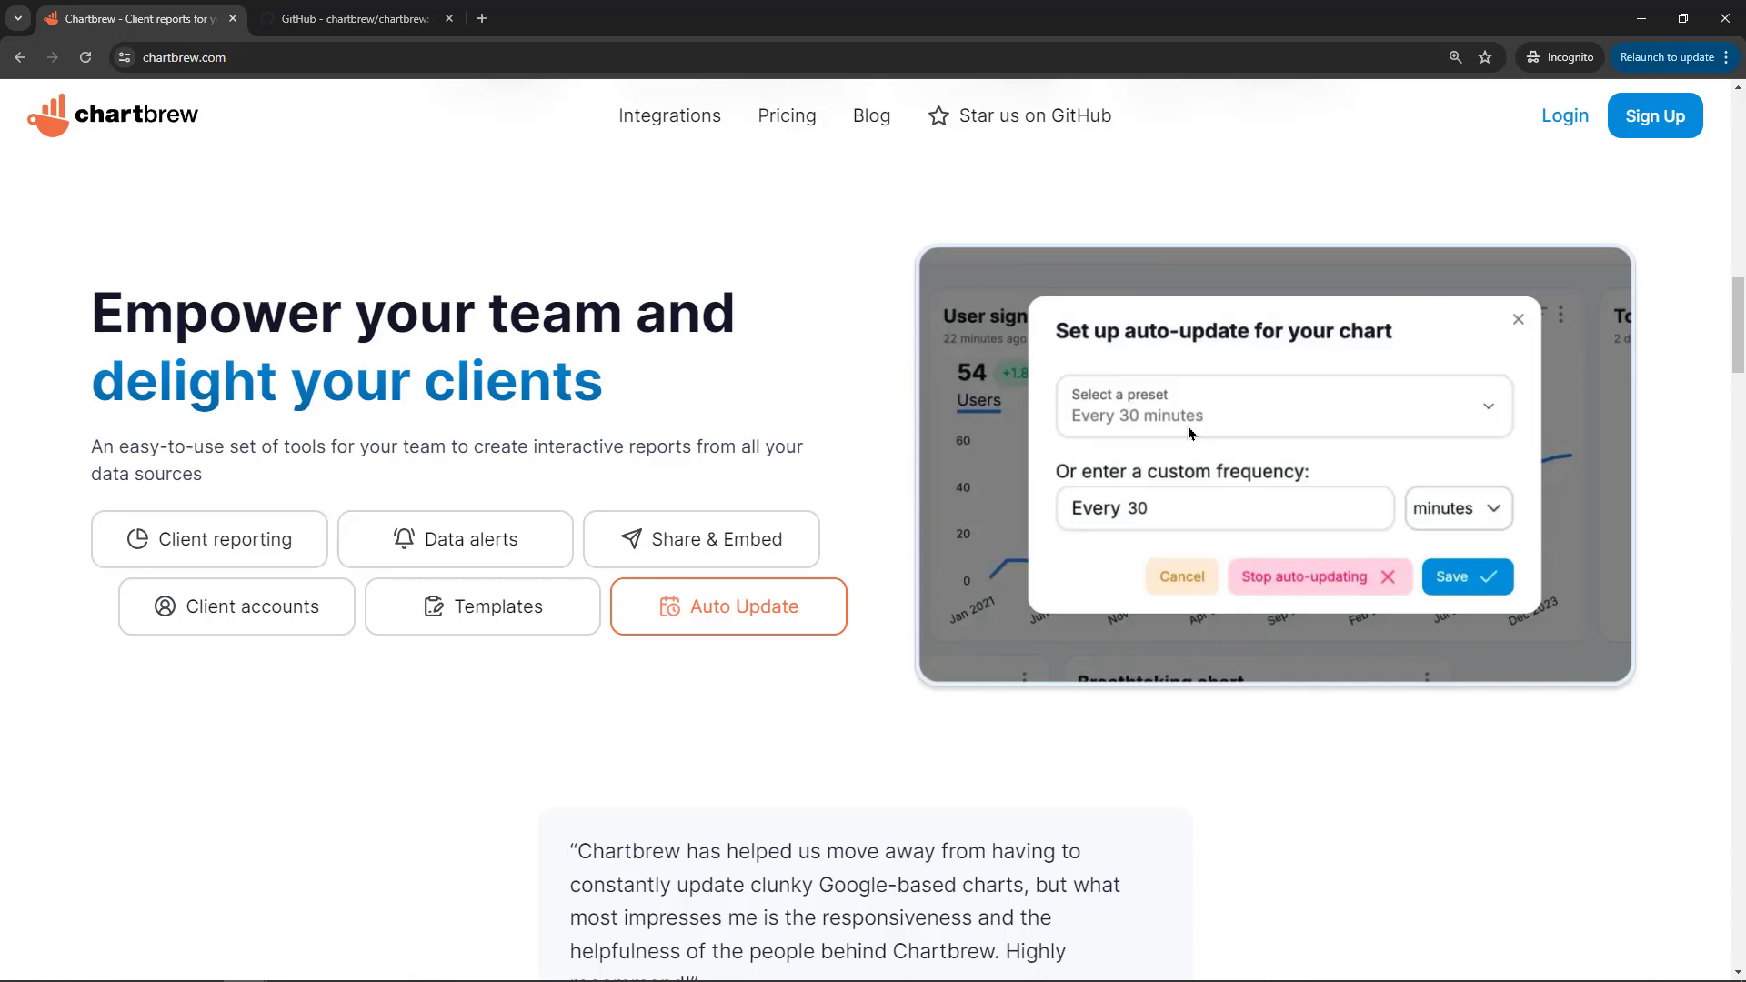
# Step: Scroll down the homepage to the 'How it works' section
pyautogui.scroll(-9, 245, 711)
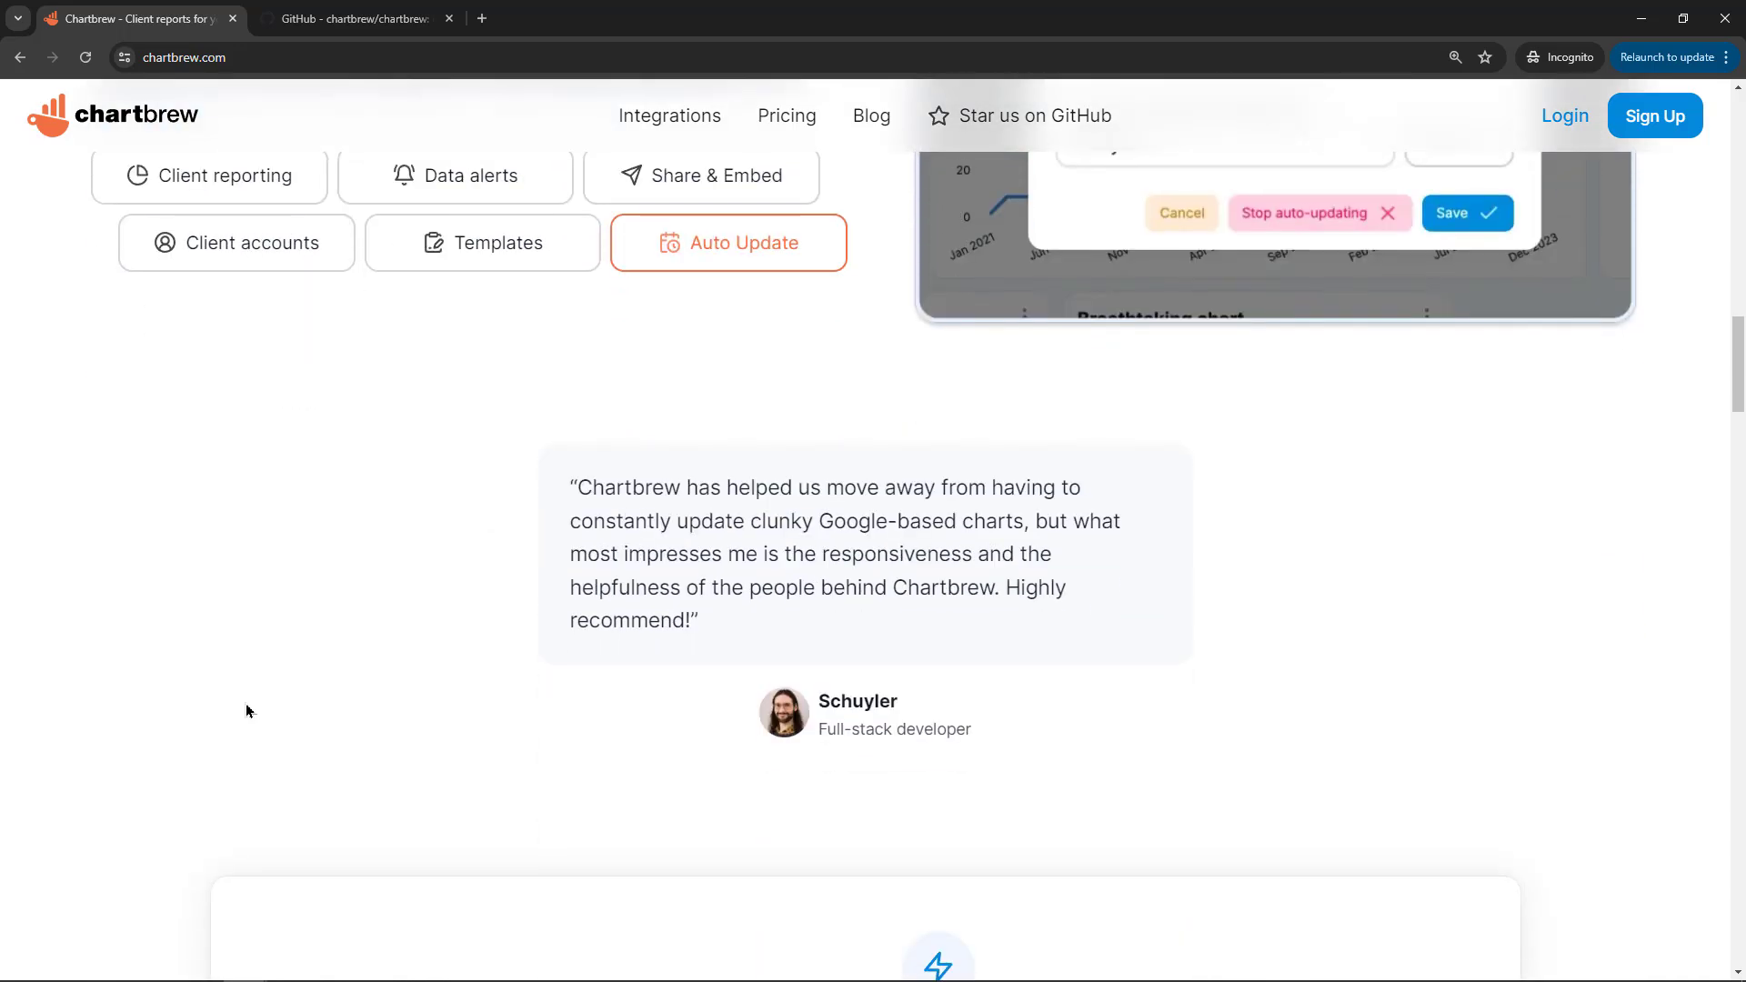
pyautogui.scroll(-2, 222, 686)
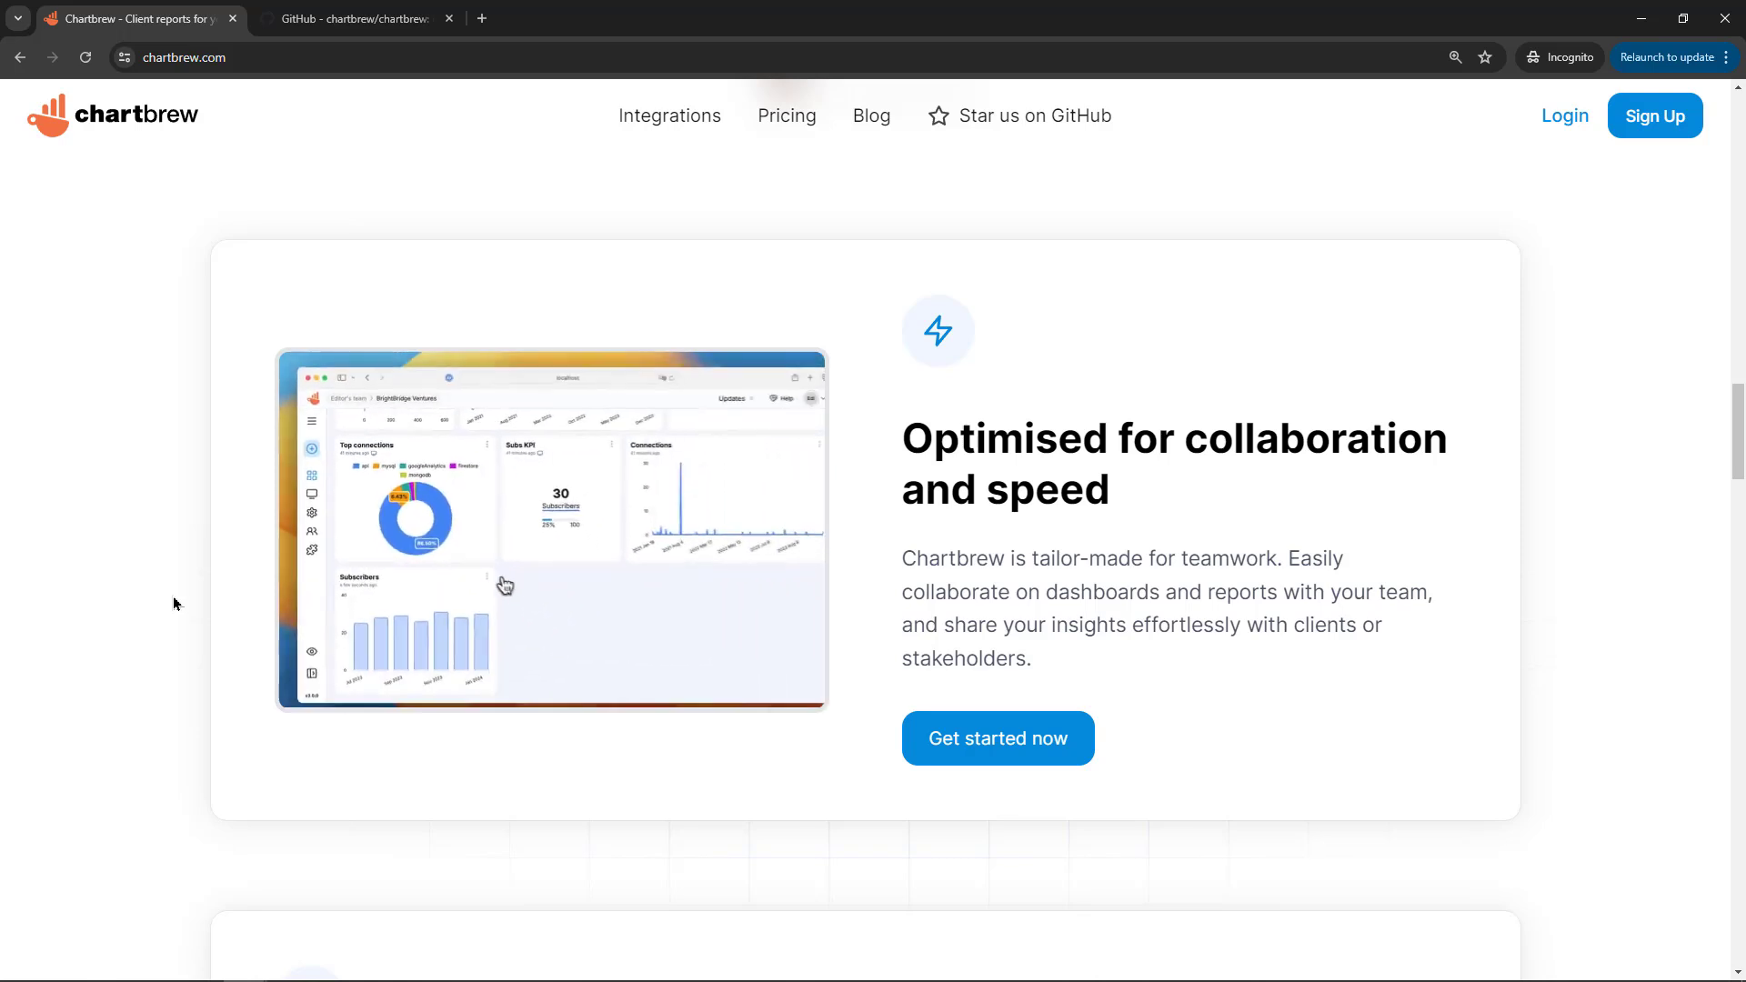
pyautogui.scroll(-2, 174, 602)
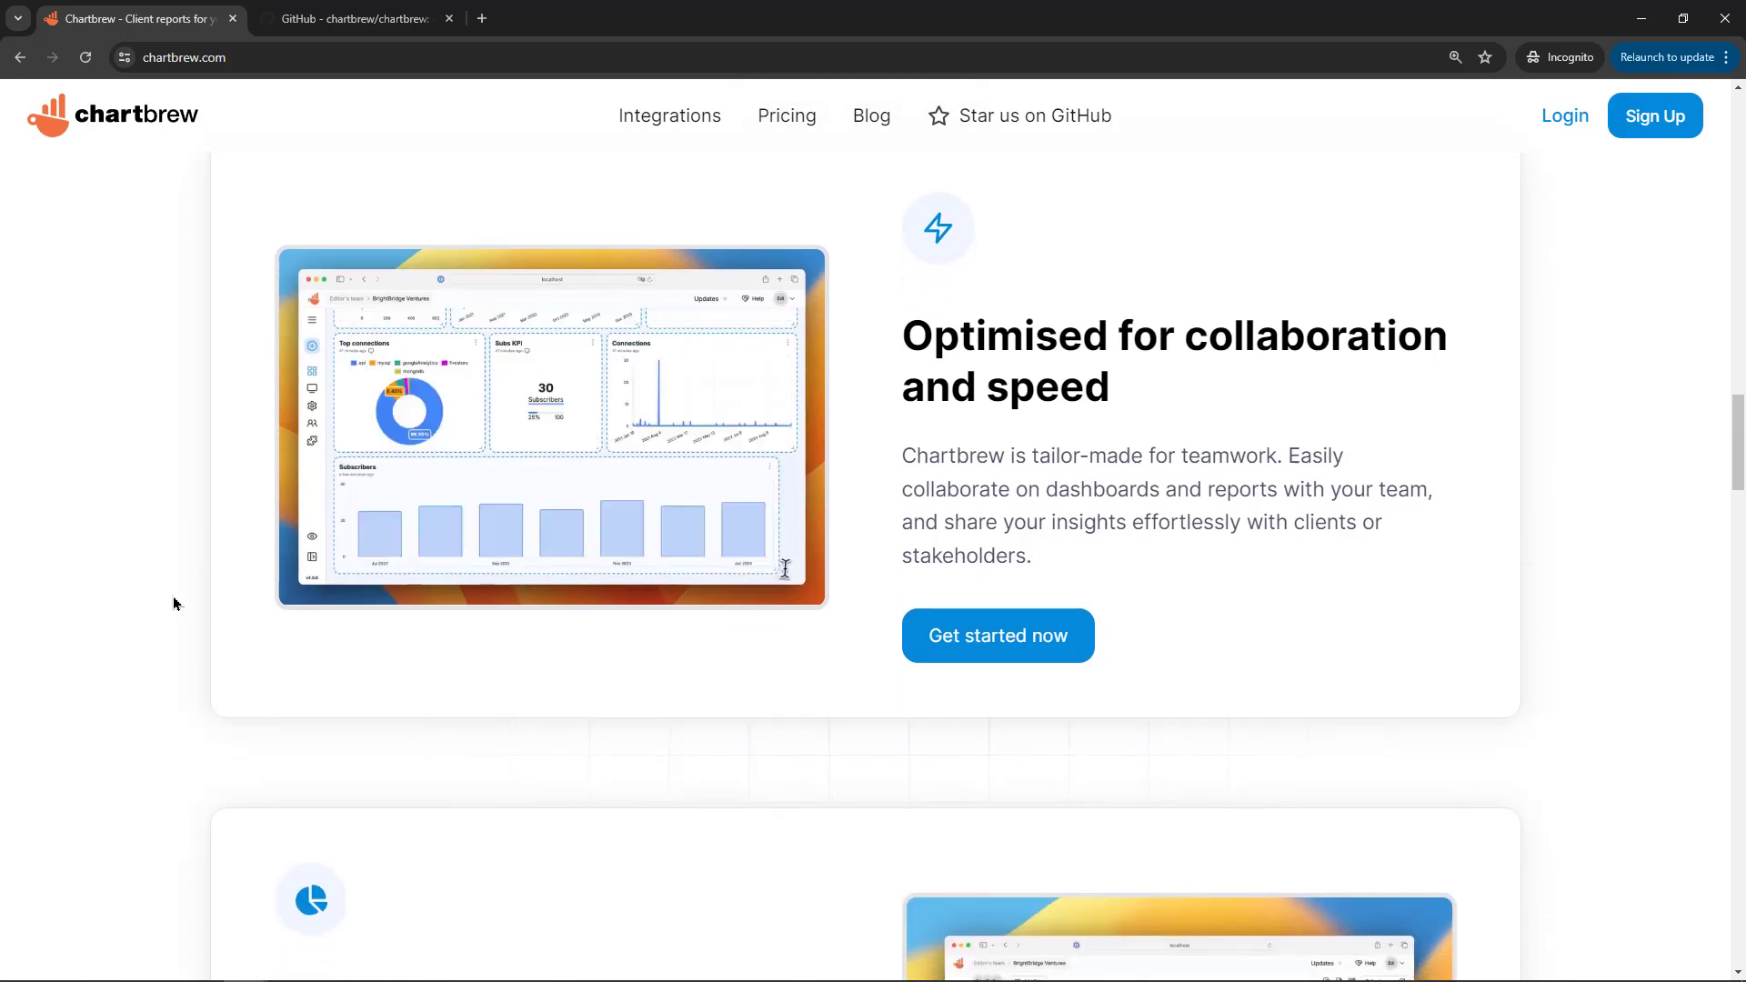
pyautogui.scroll(-2, 172, 603)
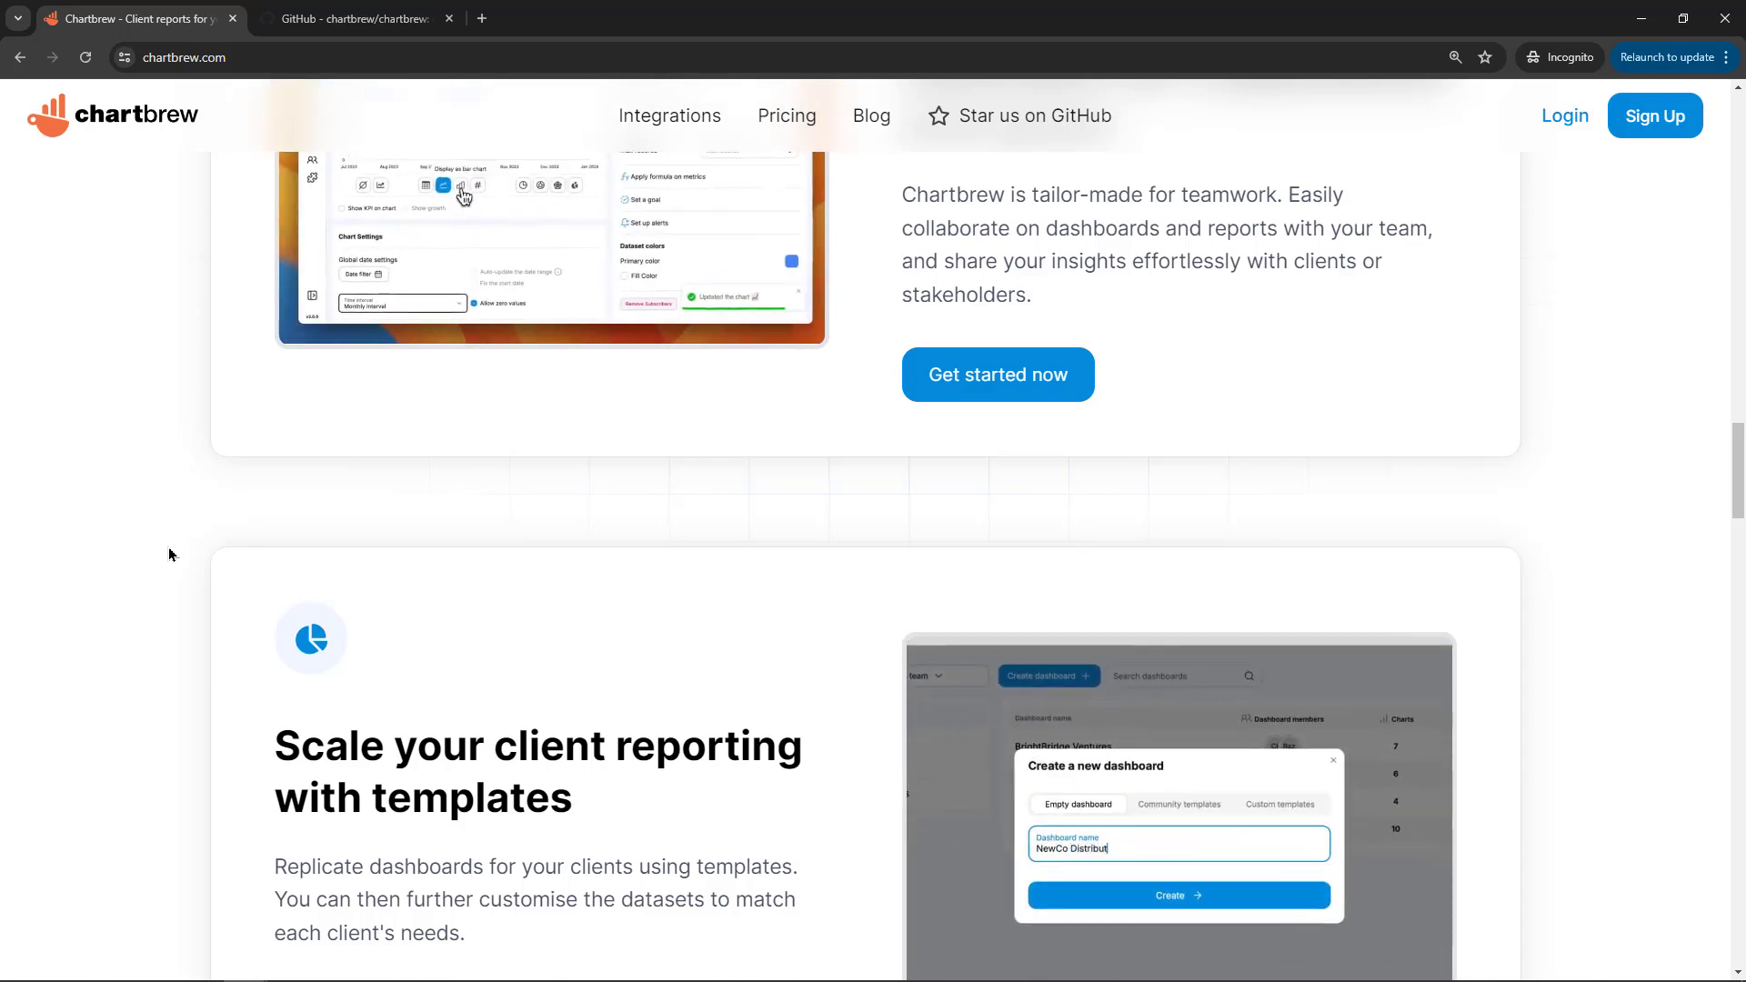
pyautogui.scroll(-3, 170, 554)
pyautogui.scroll(-1, 170, 554)
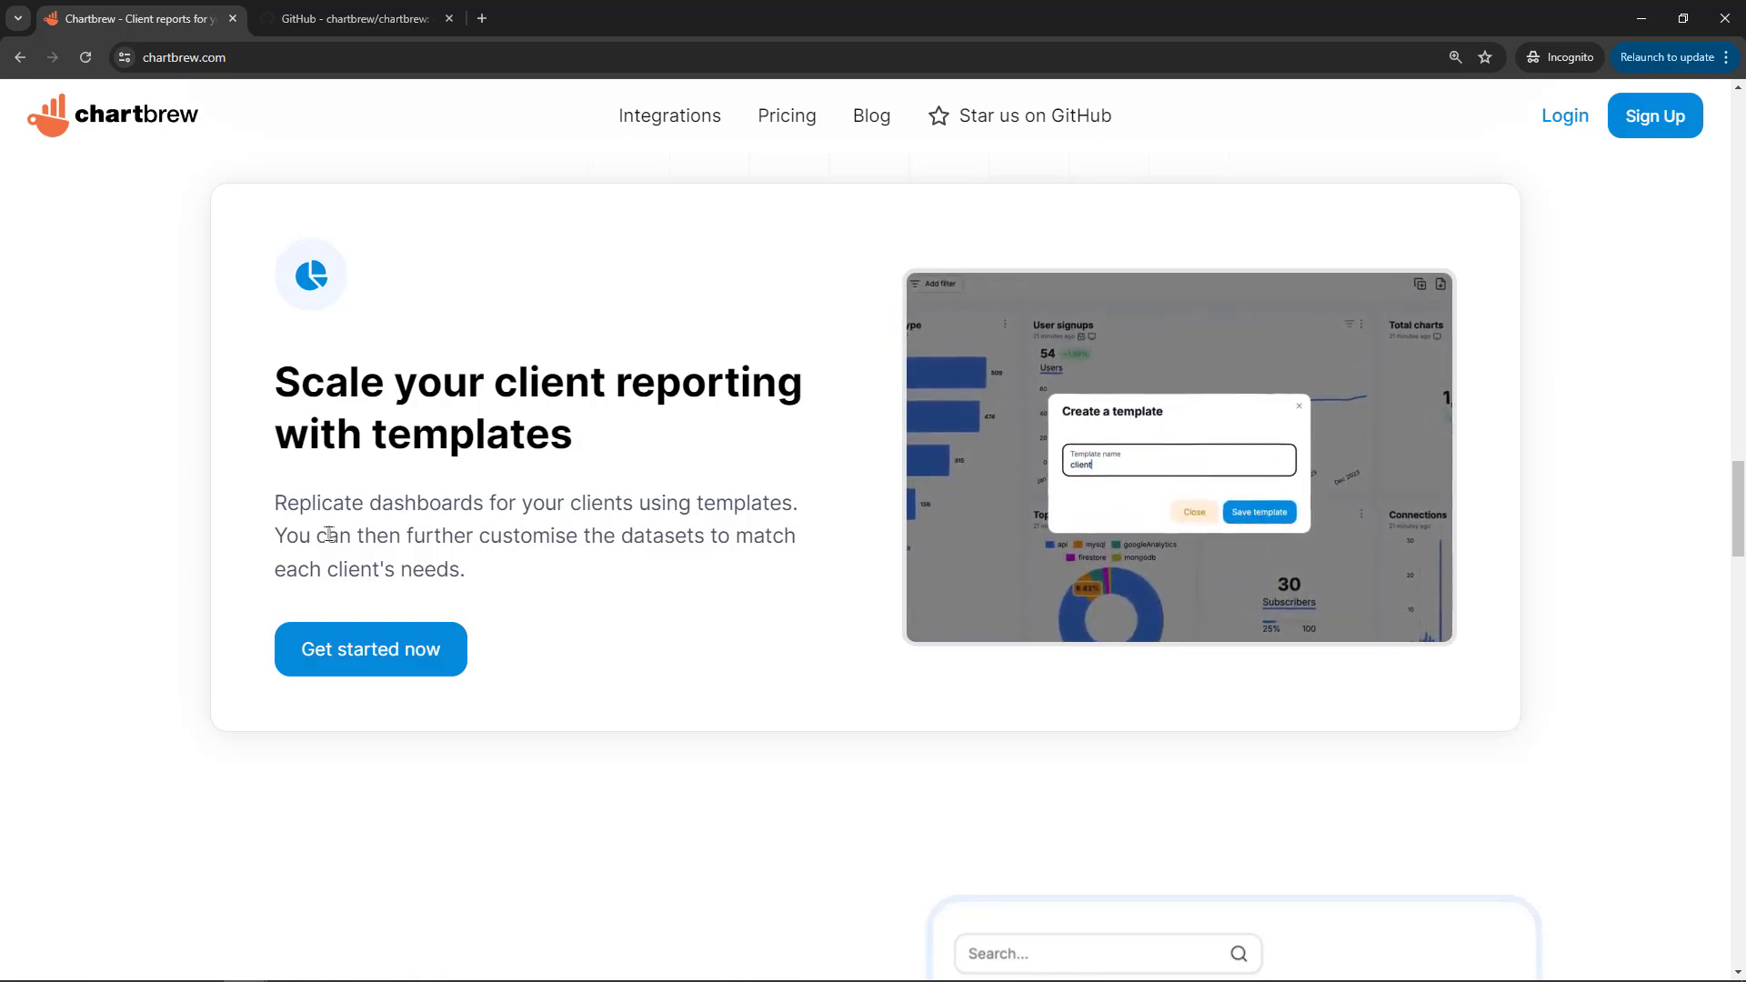
pyautogui.scroll(-9, 609, 642)
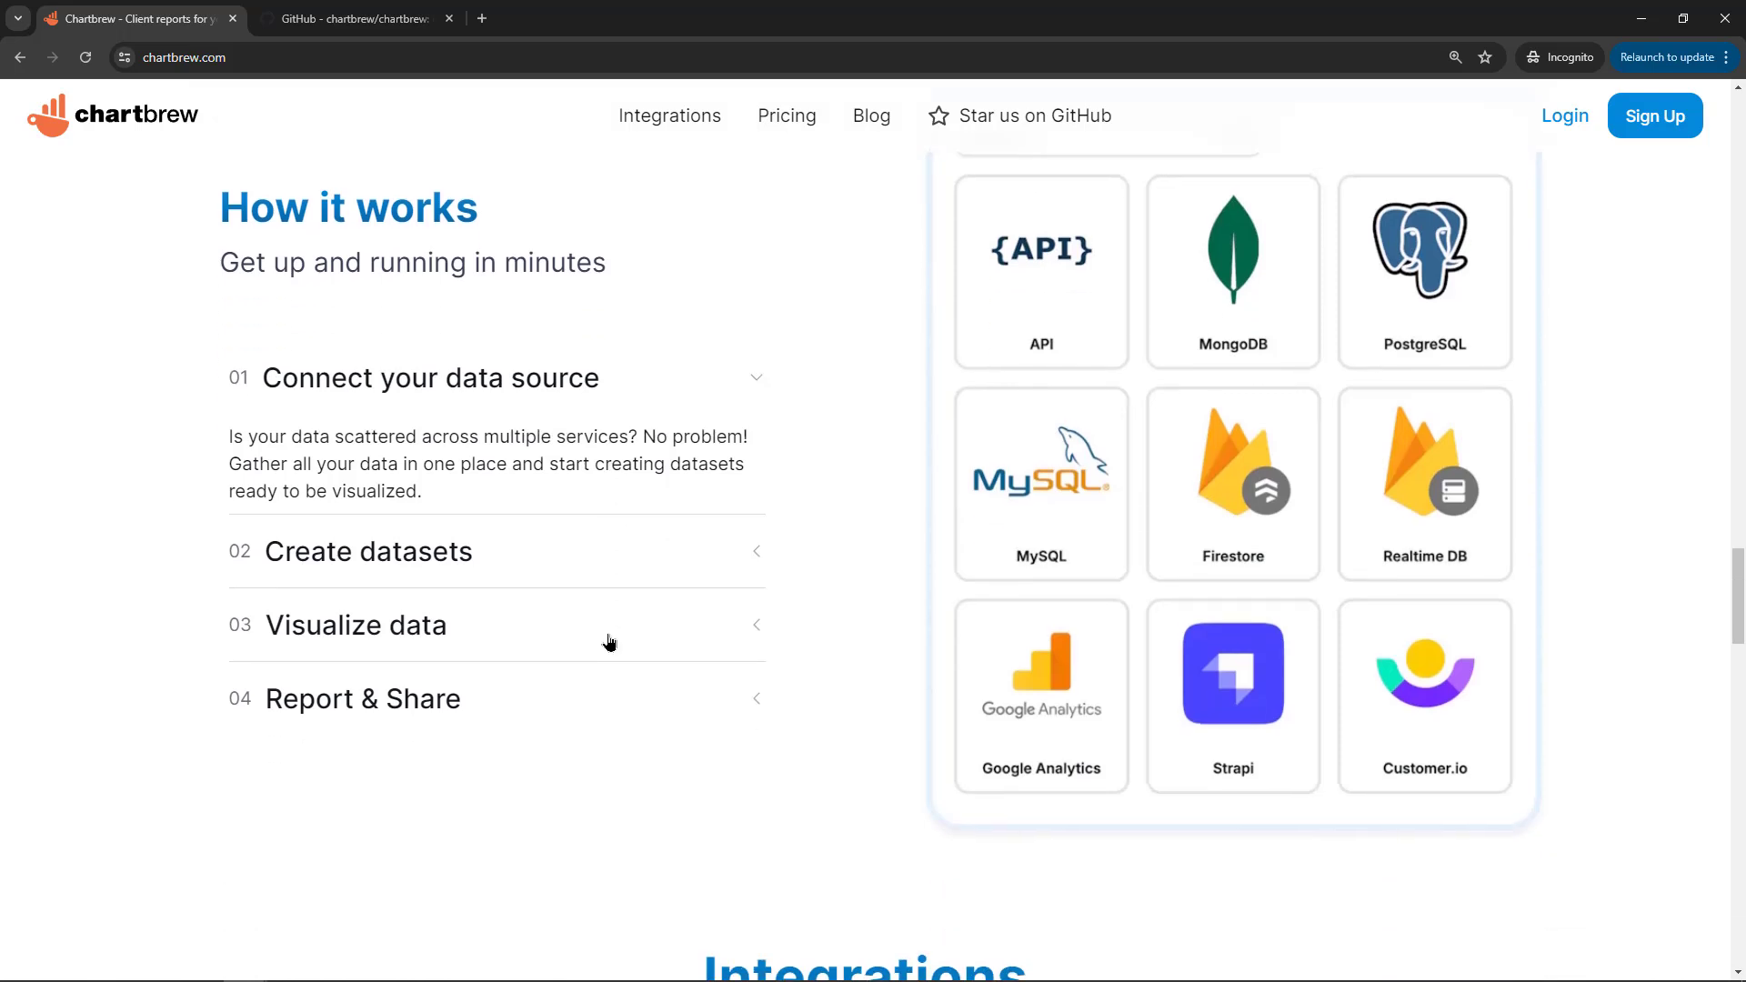
pyautogui.scroll(1, 610, 642)
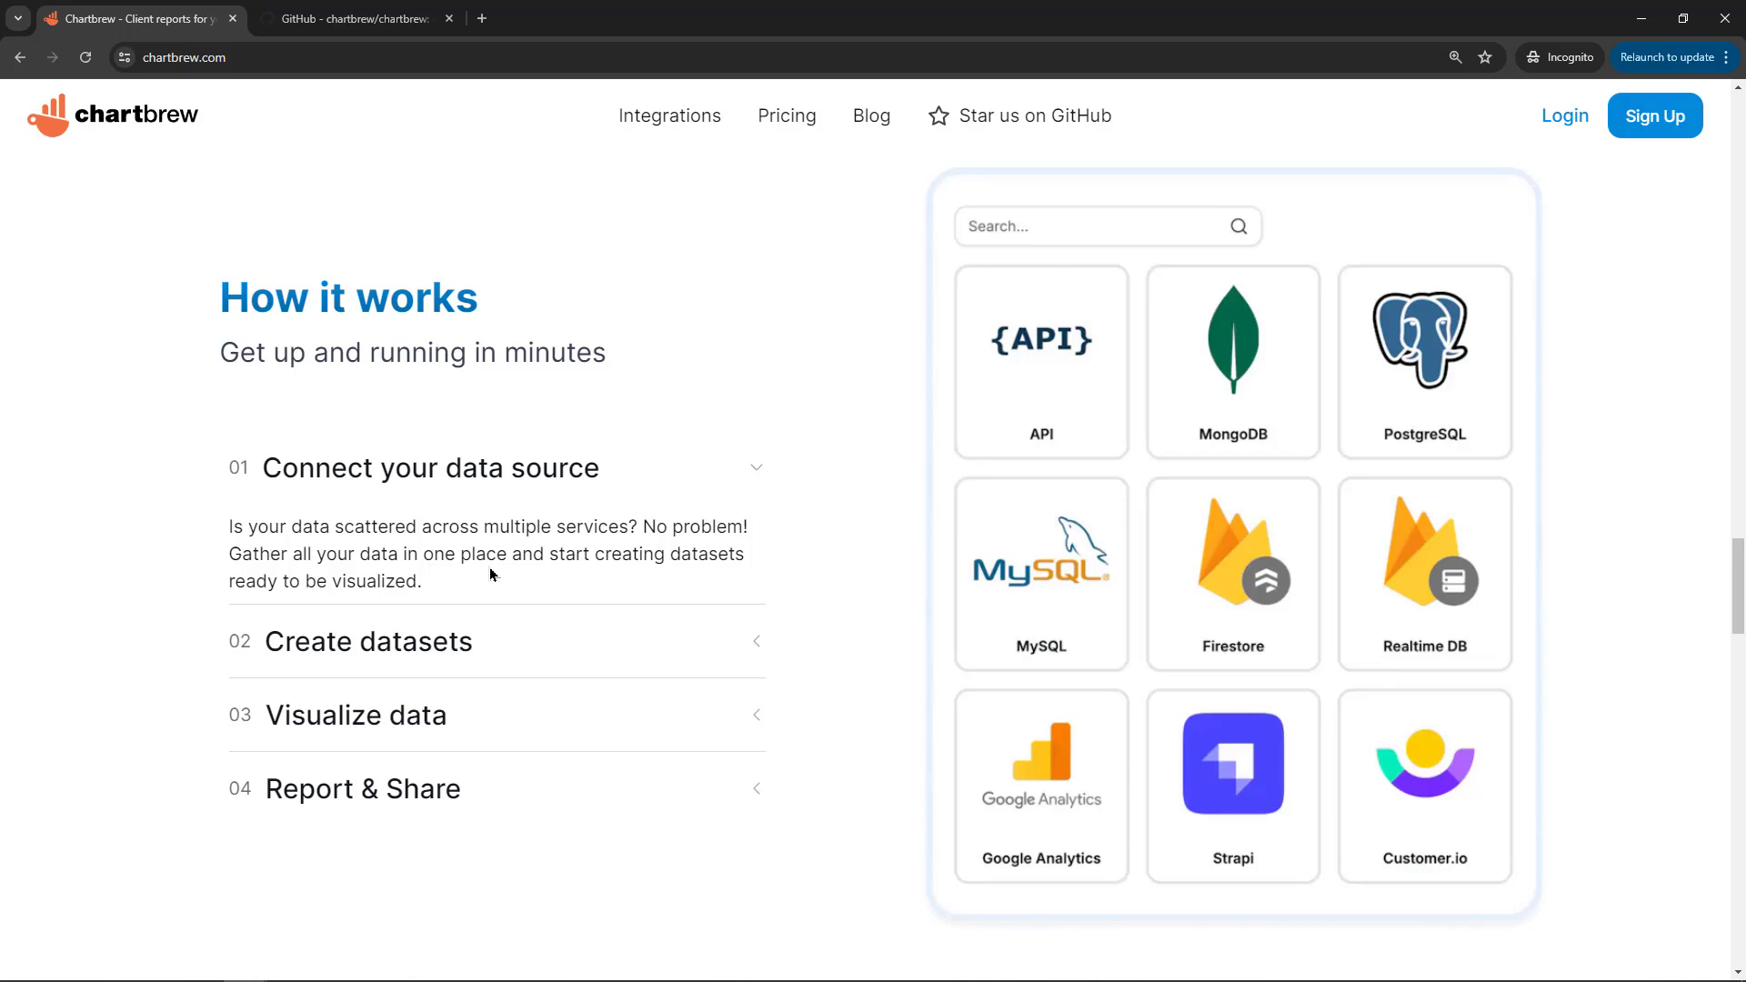
# Step: Expand Create datasets, Visualize data, then 04 Report & Share with its branded client report preview
pyautogui.click(429, 640)
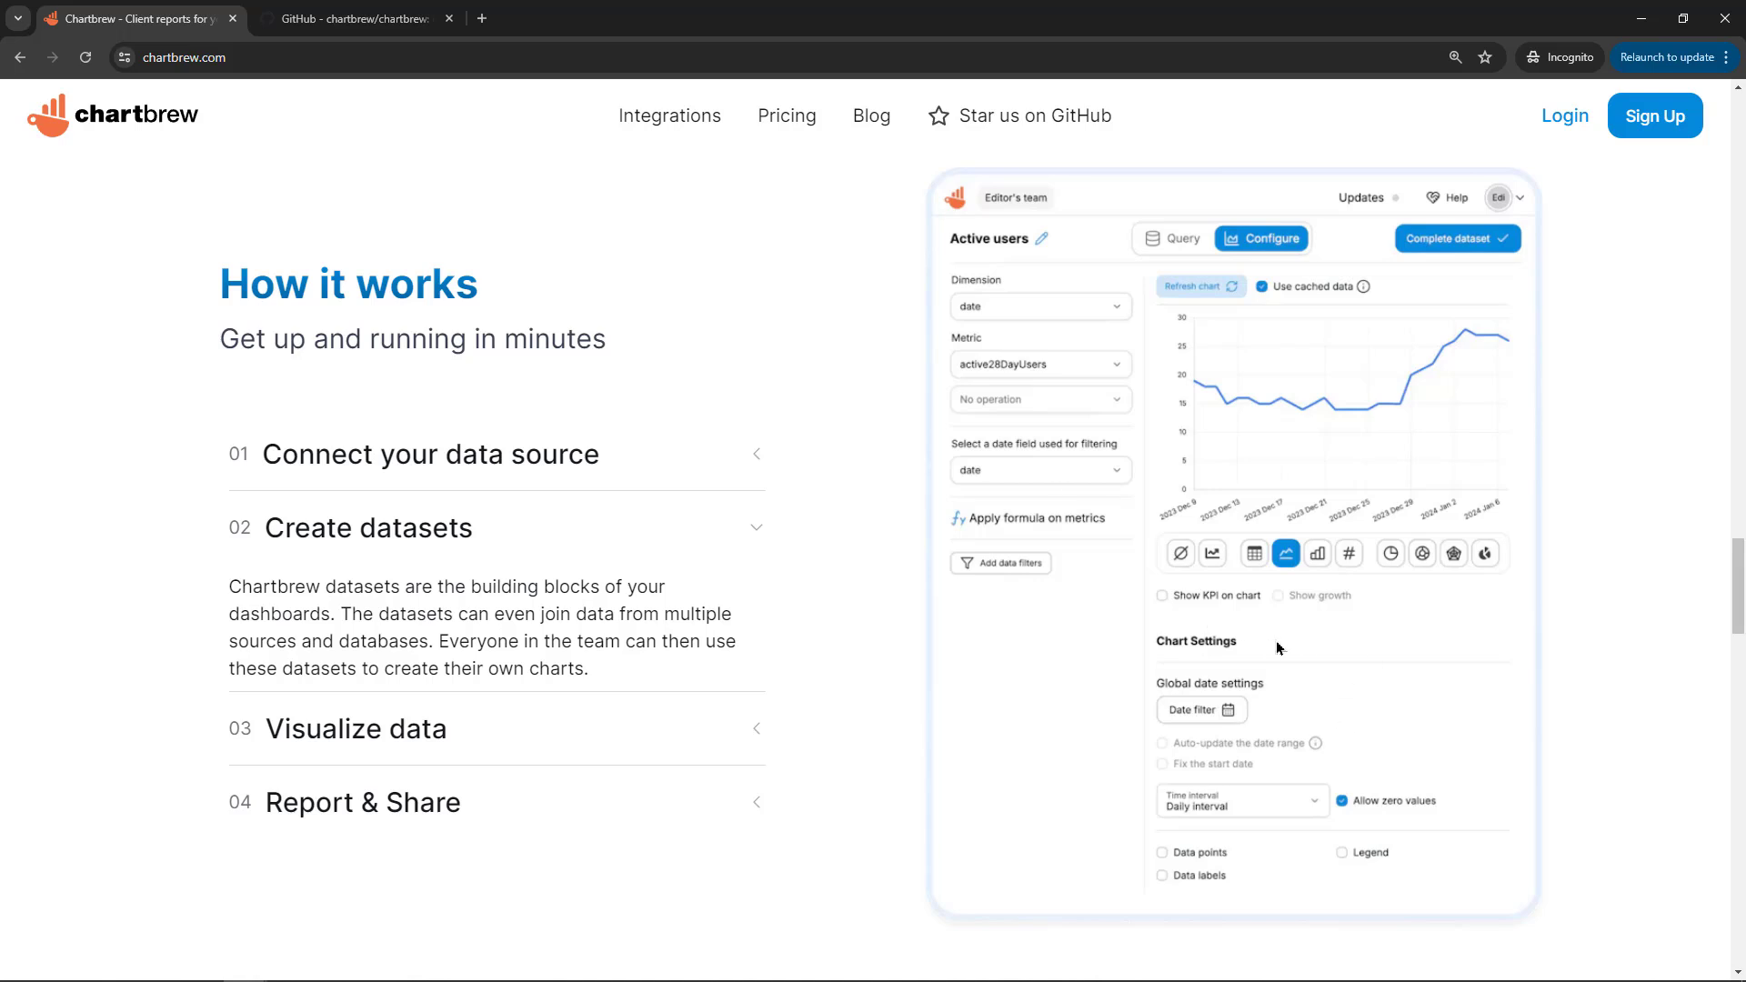
pyautogui.click(375, 728)
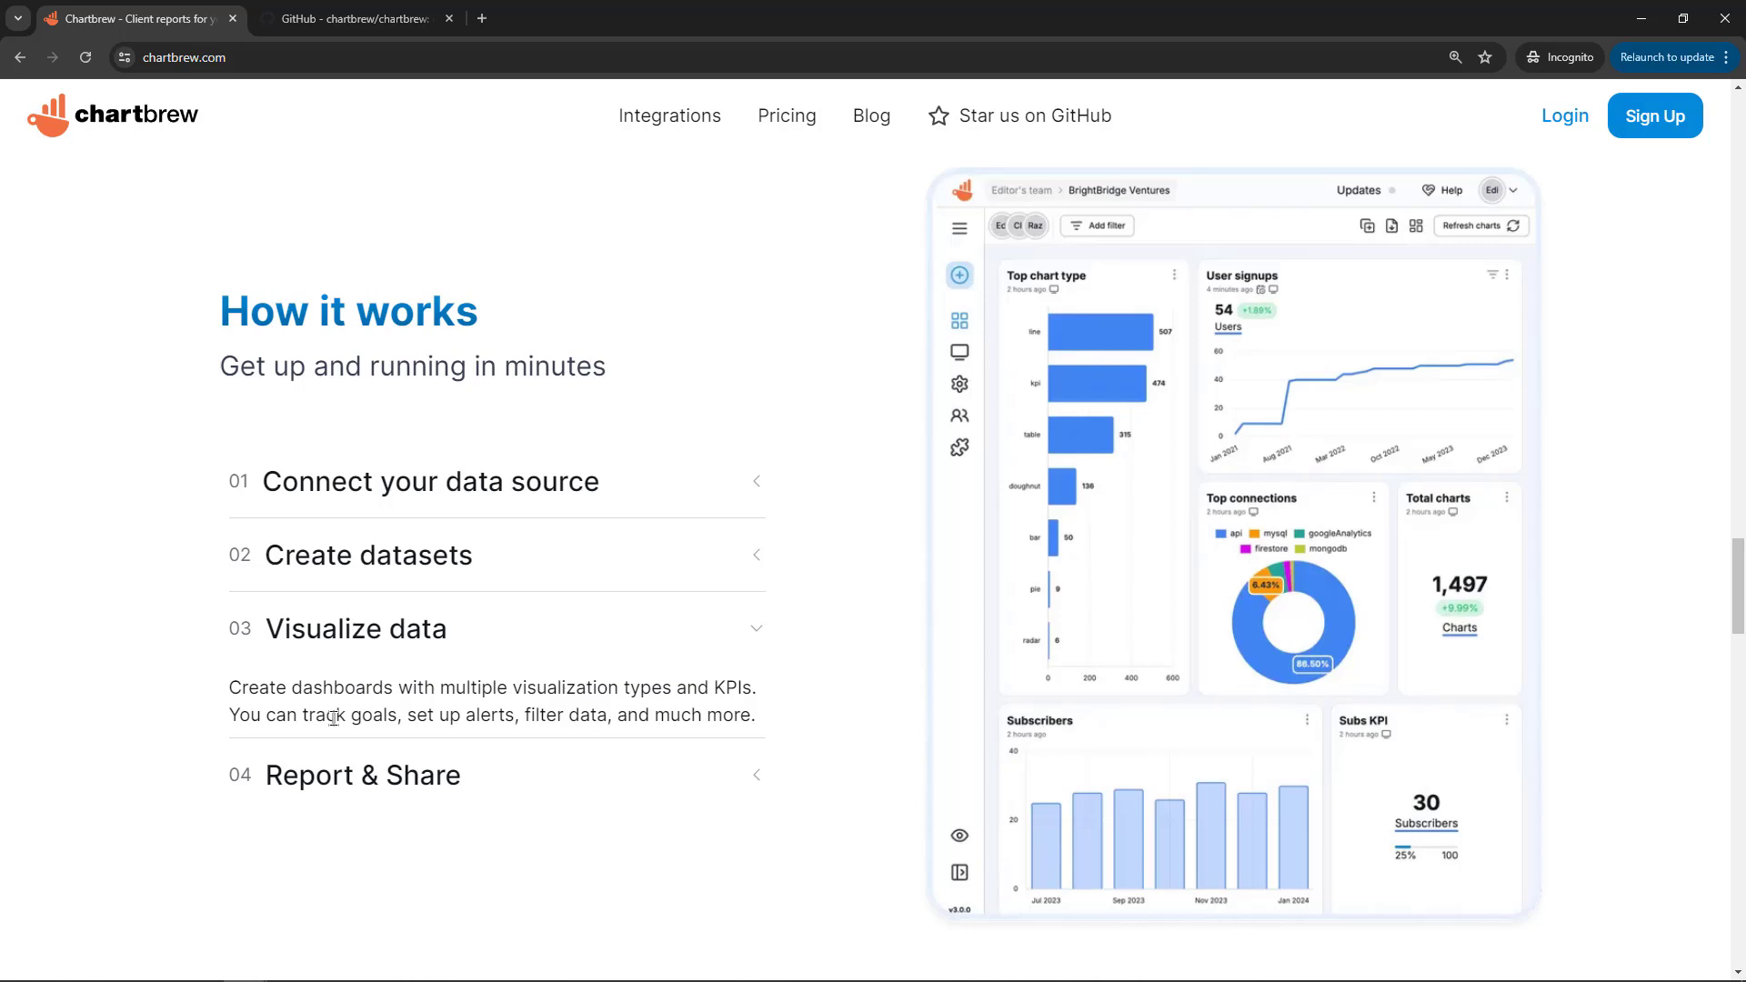
pyautogui.click(358, 776)
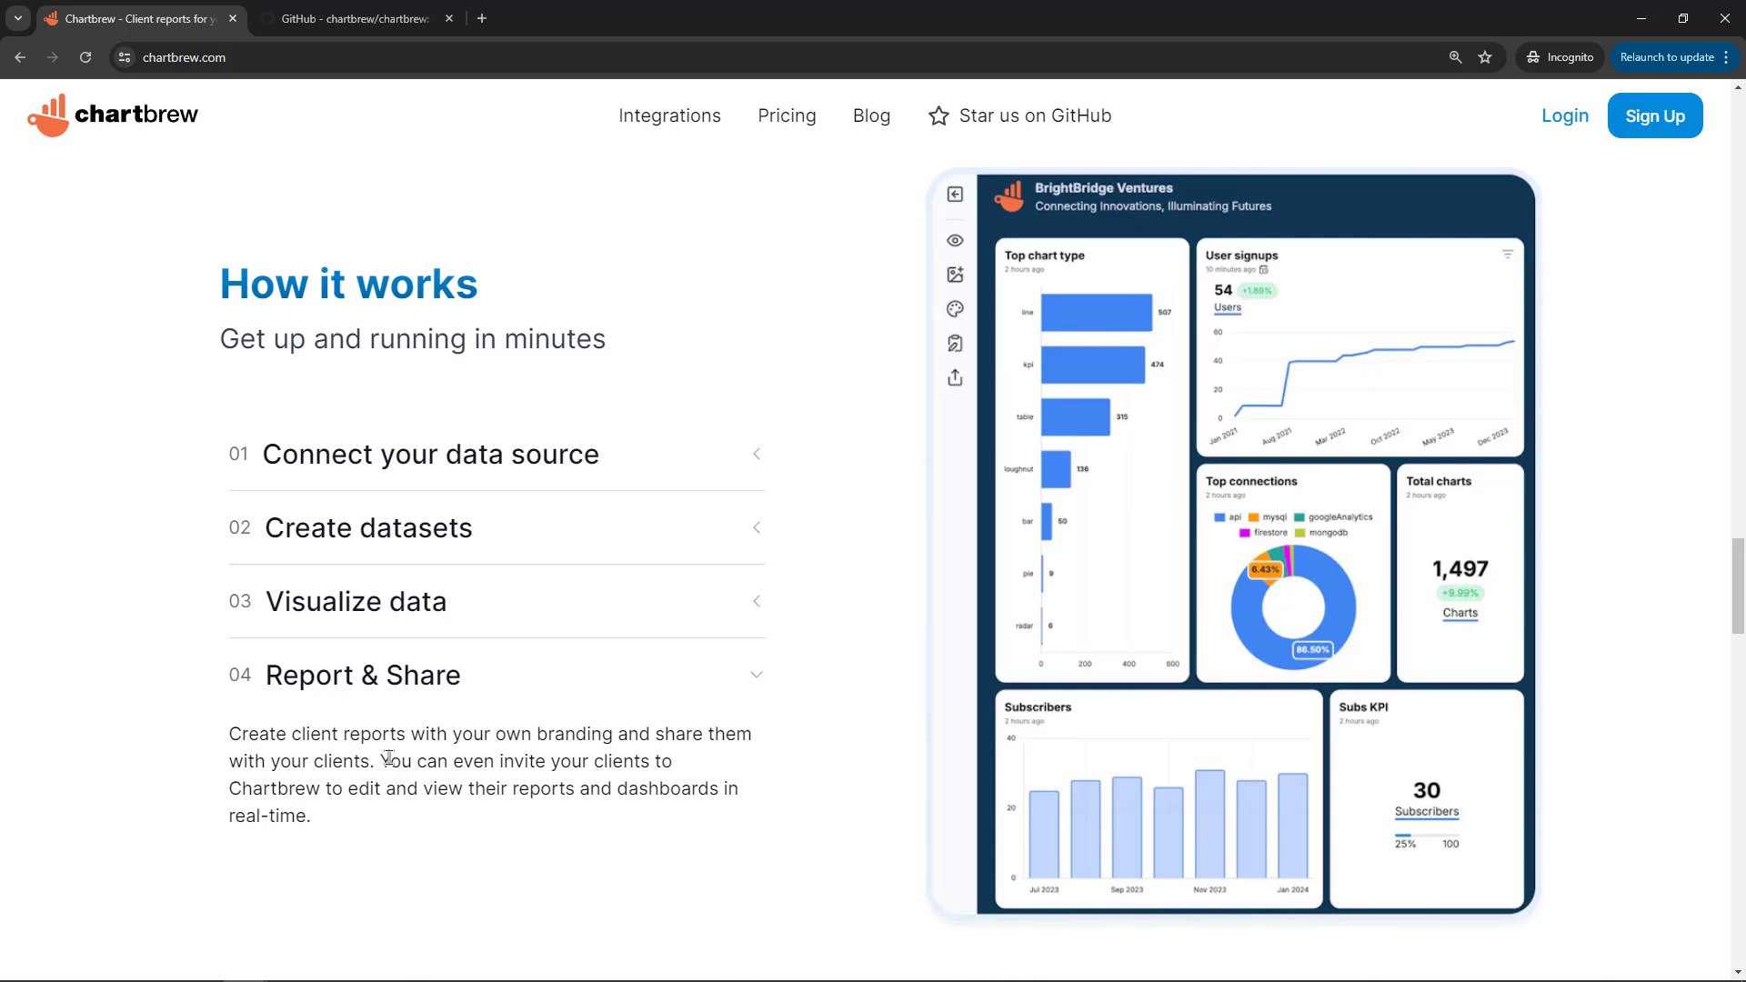
# Step: Bring the homepage back to the 'Create client reports effortlessly' hero with the Live demo button
pyautogui.scroll(-8, 391, 760)
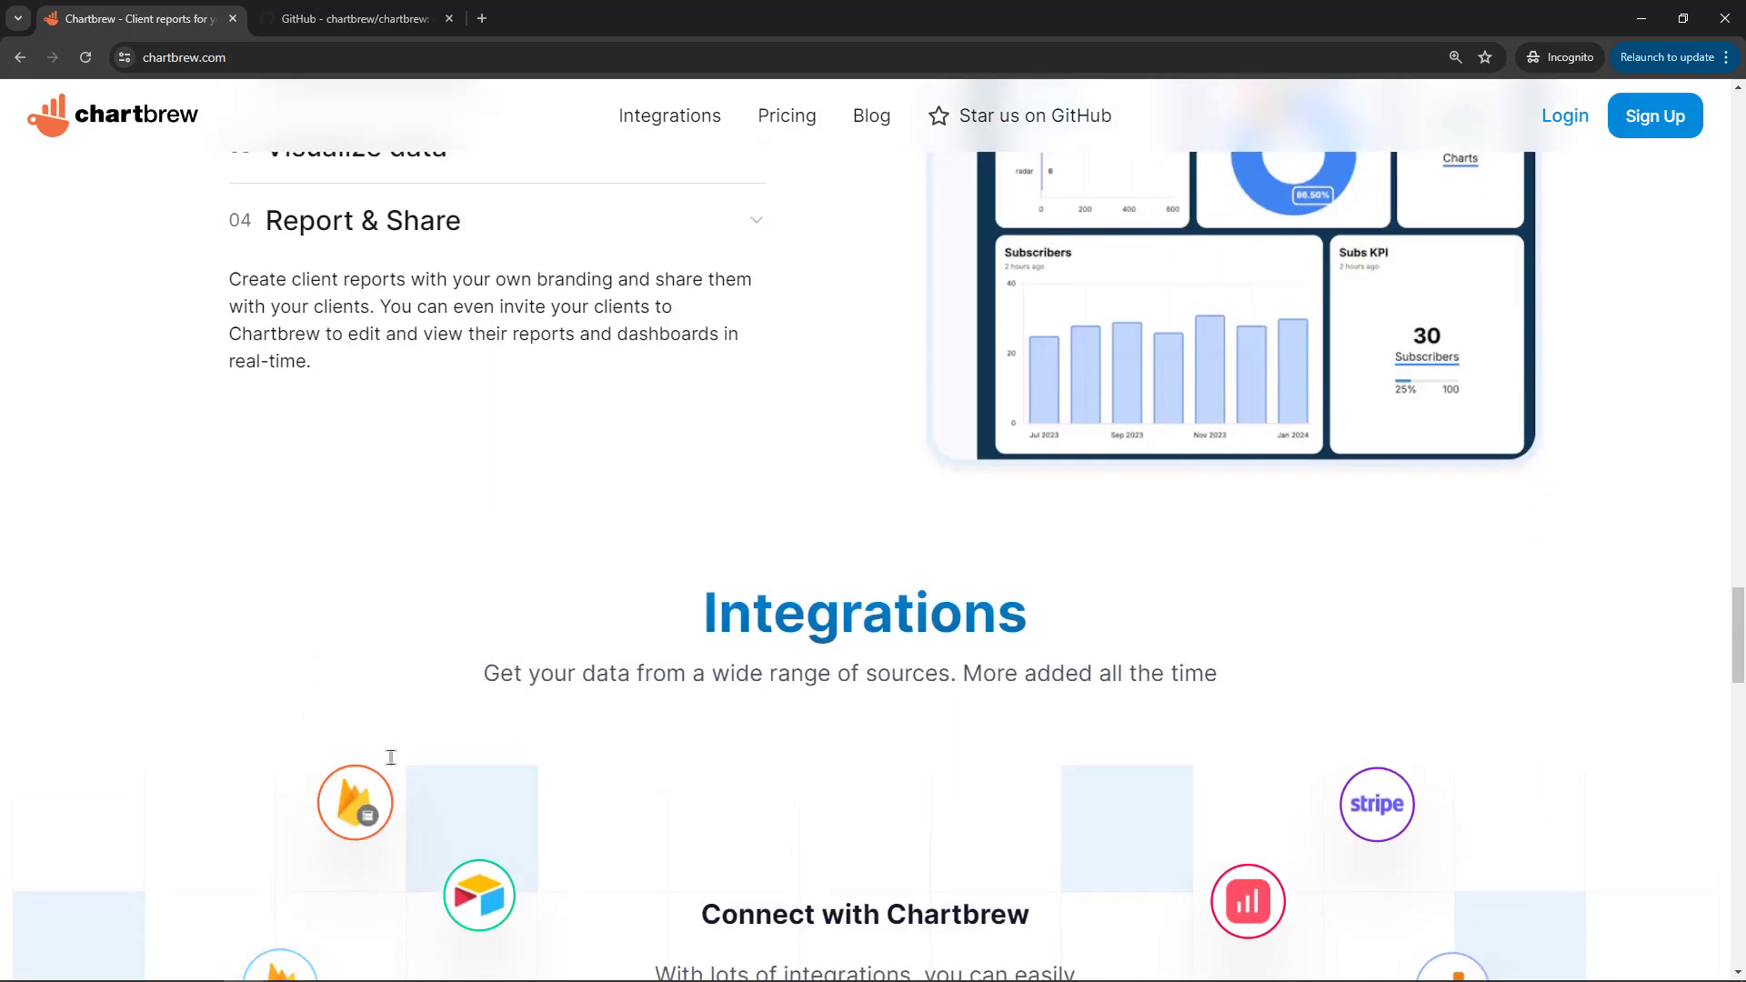
pyautogui.scroll(-1, 391, 767)
pyautogui.scroll(1, 391, 767)
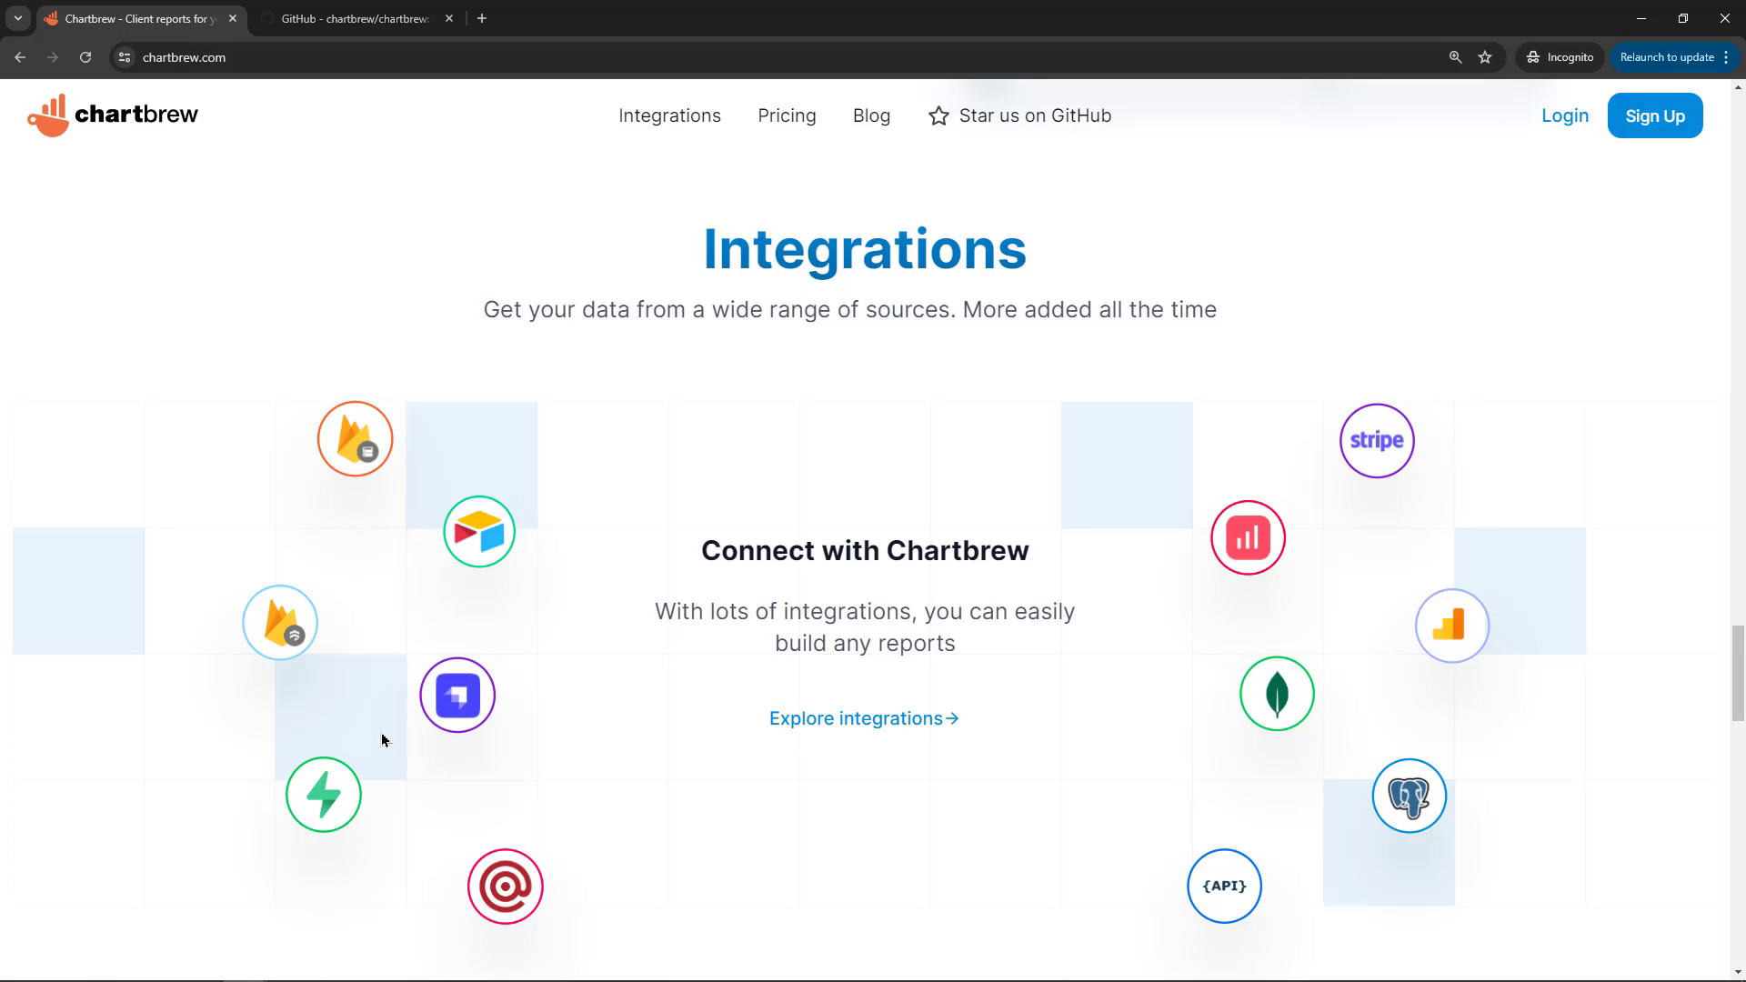
pyautogui.scroll(-5, 382, 739)
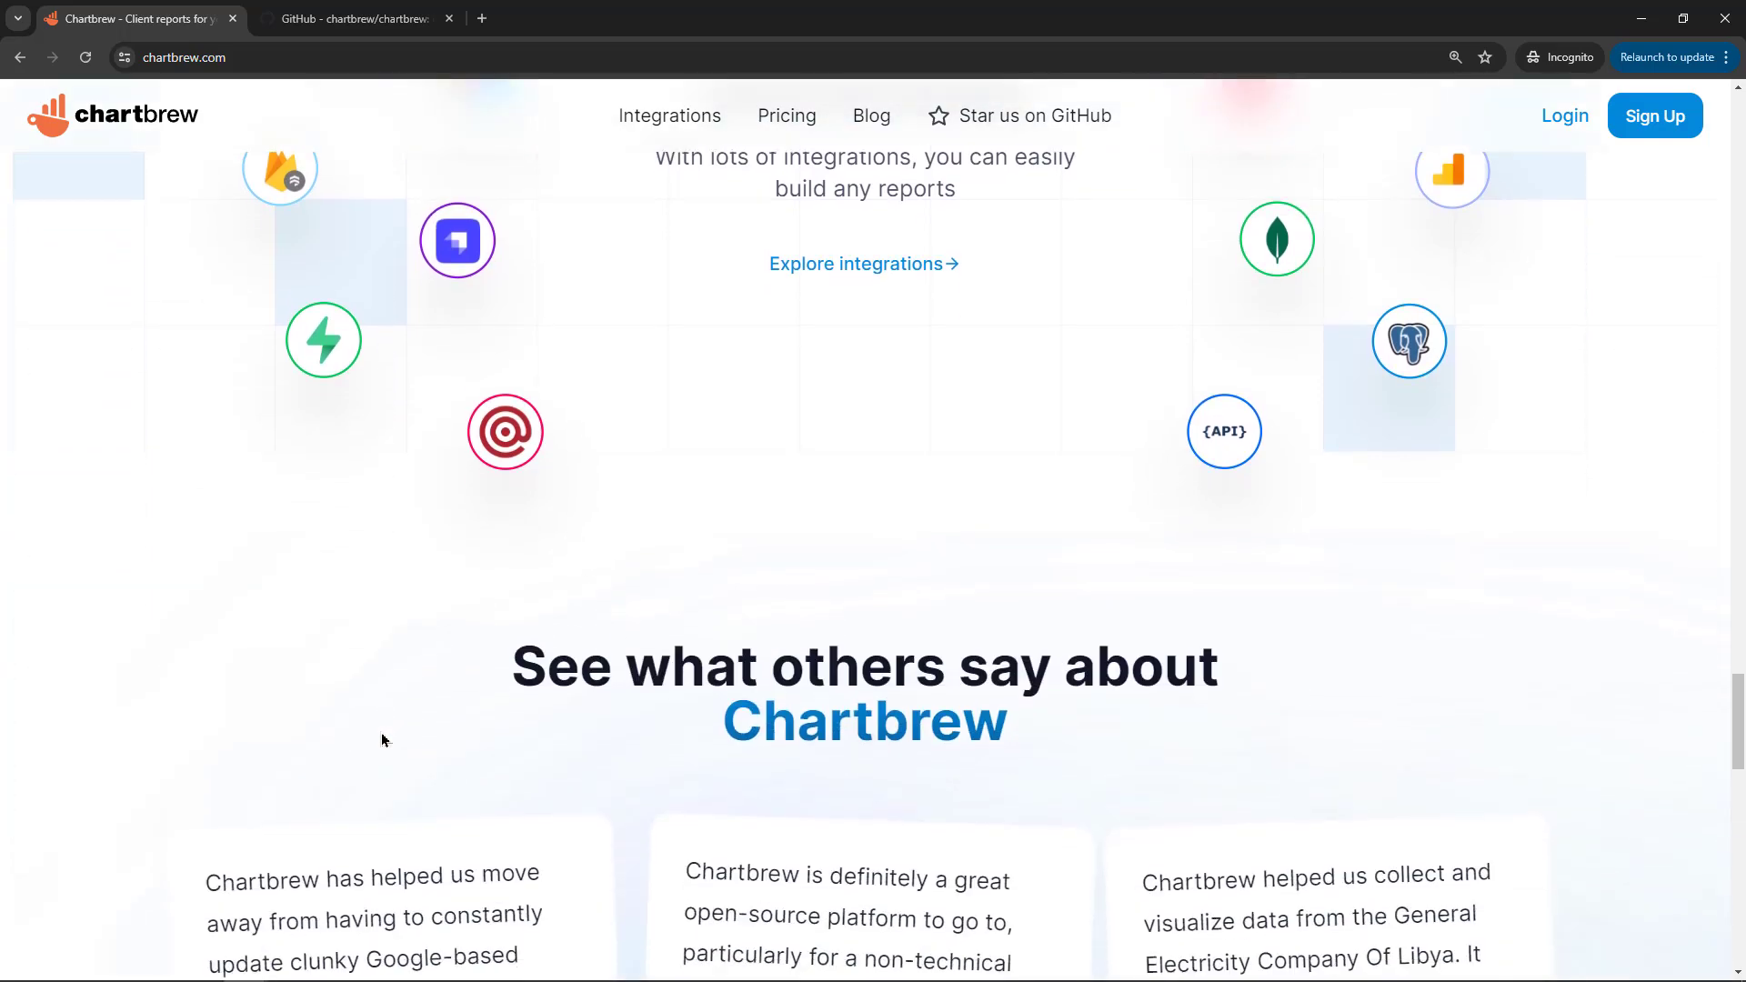
pyautogui.scroll(-7, 382, 739)
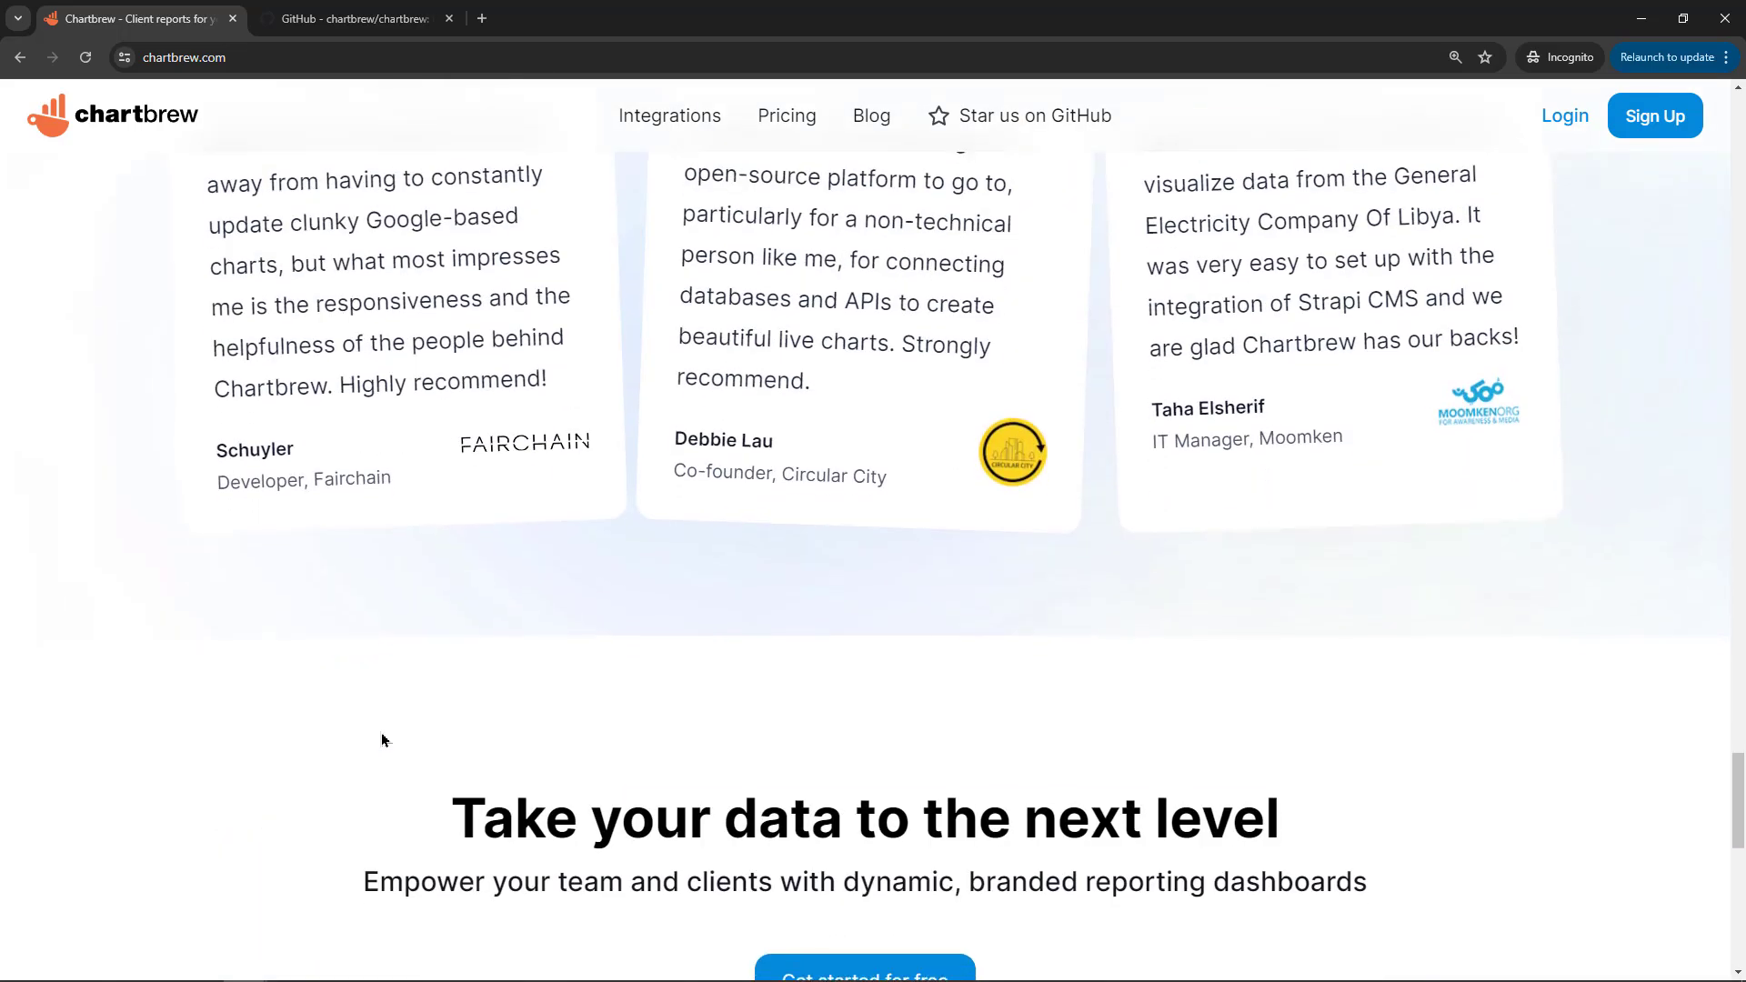
pyautogui.scroll(-5, 382, 739)
pyautogui.scroll(-2, 382, 739)
pyautogui.scroll(-4, 382, 739)
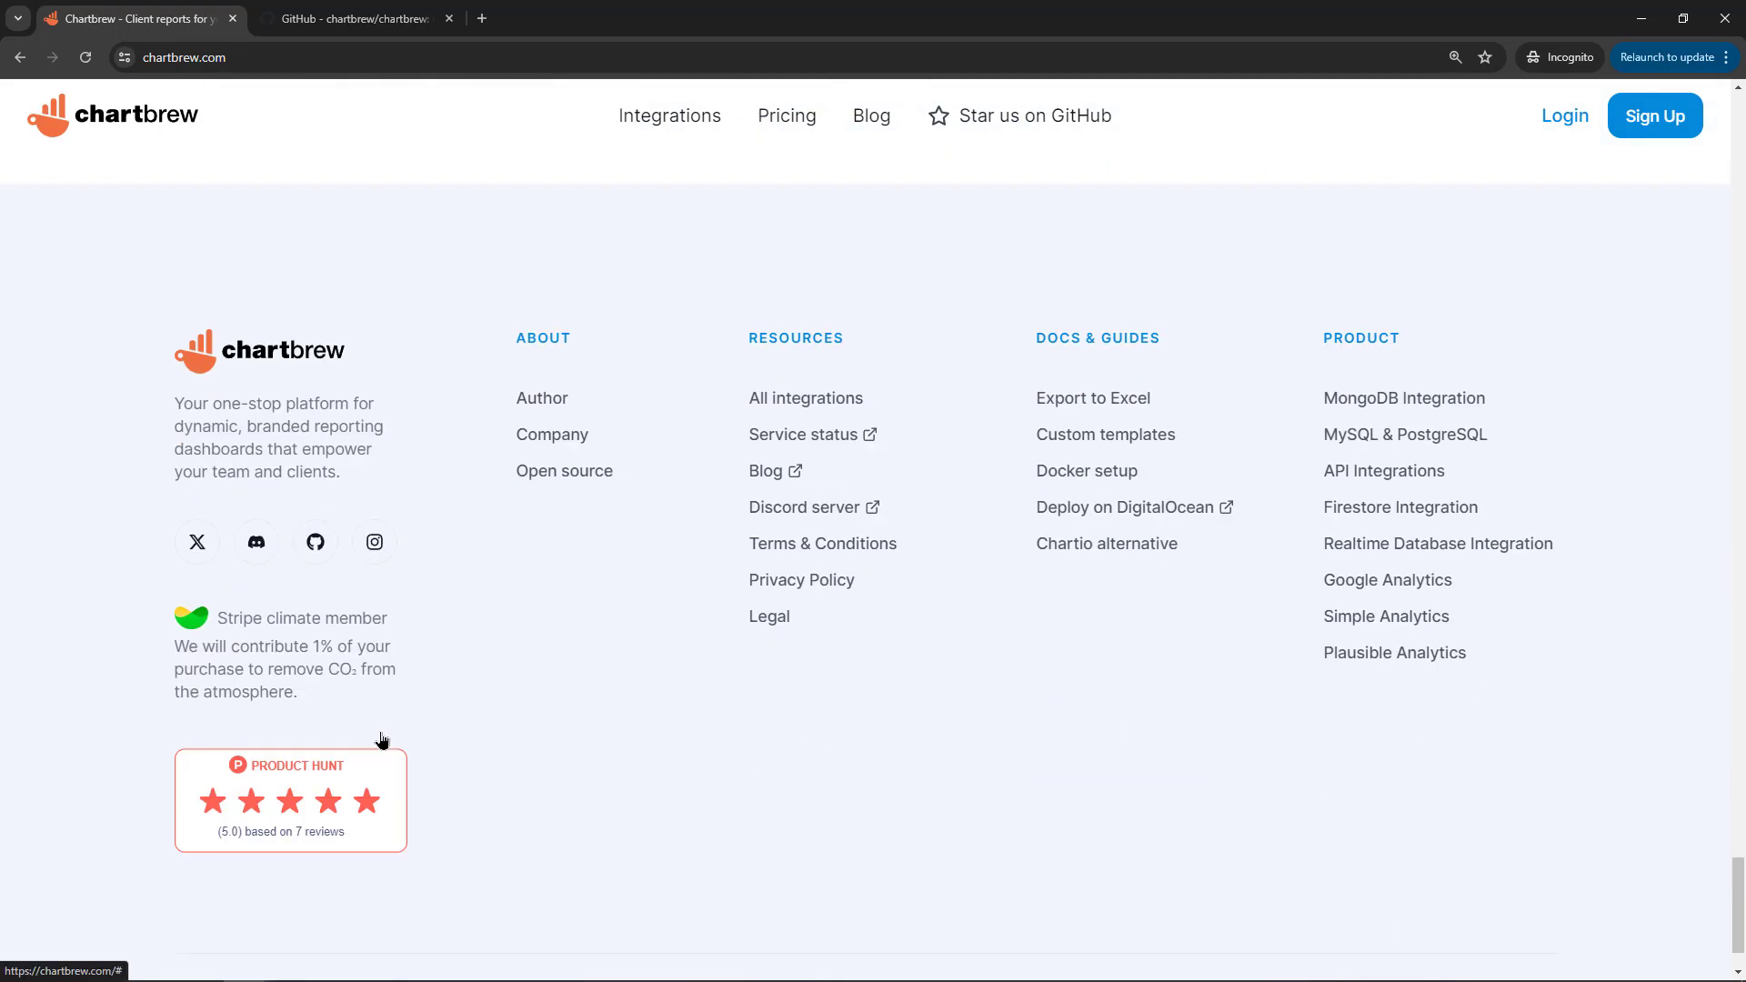
pyautogui.scroll(3, 382, 740)
pyautogui.scroll(20, 382, 739)
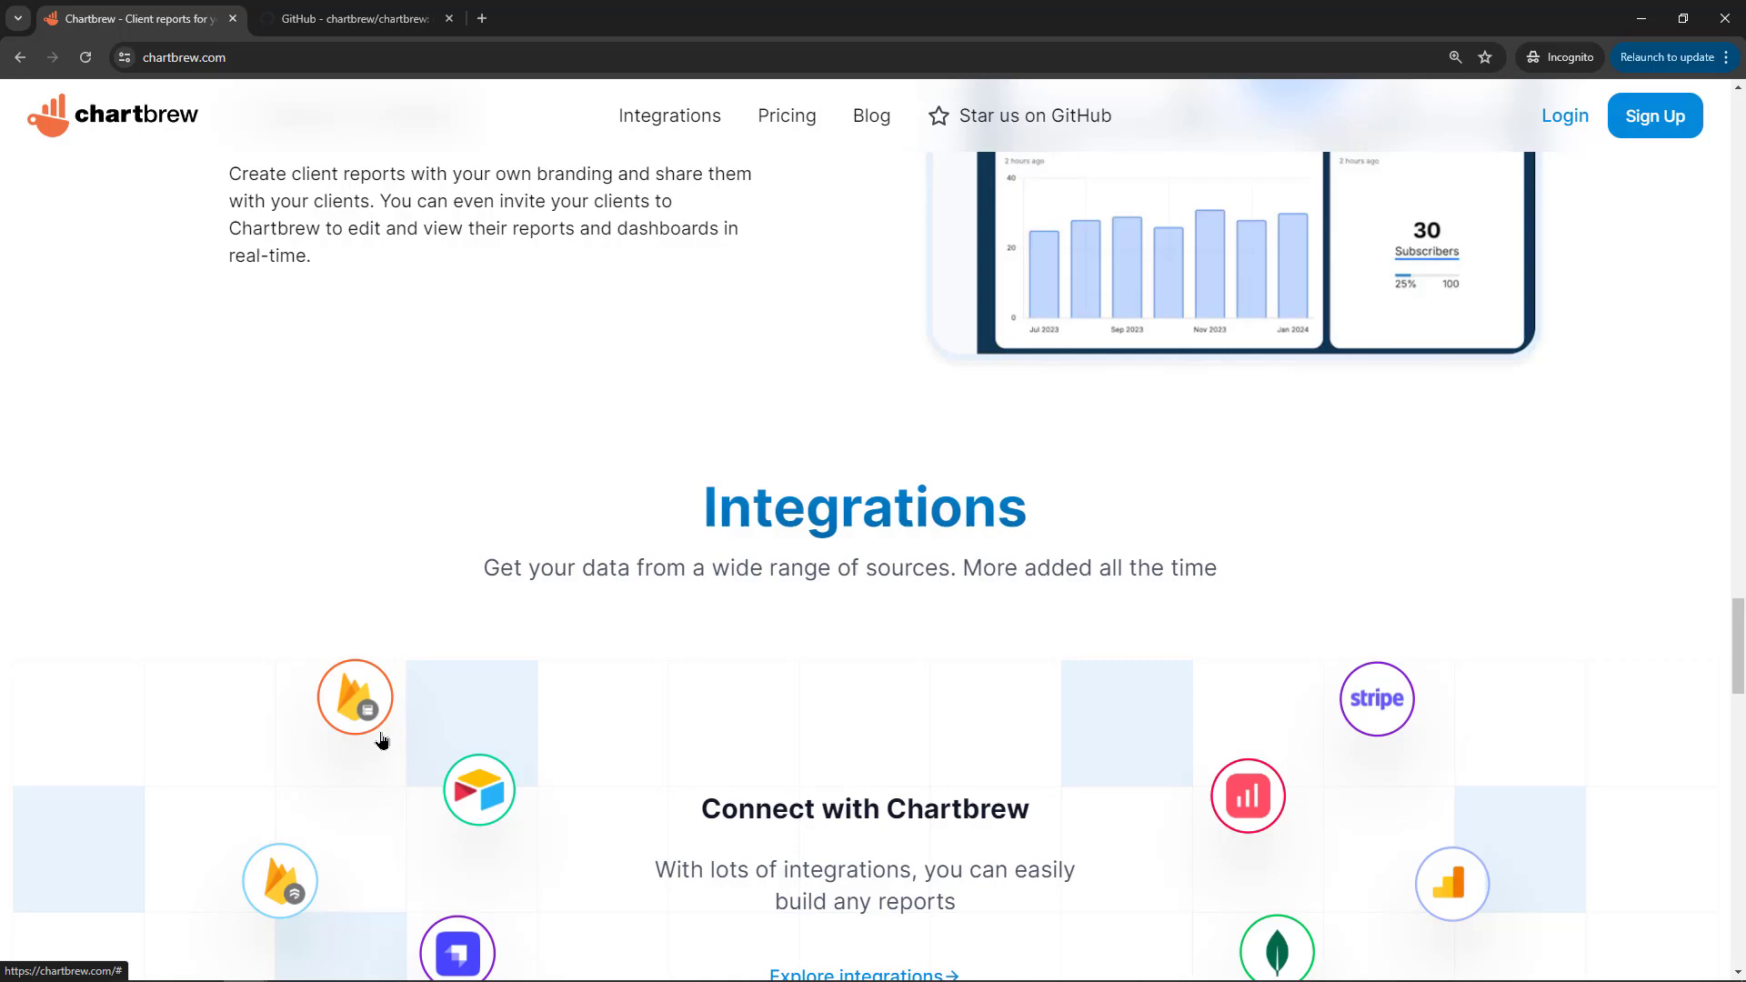
pyautogui.scroll(20, 381, 739)
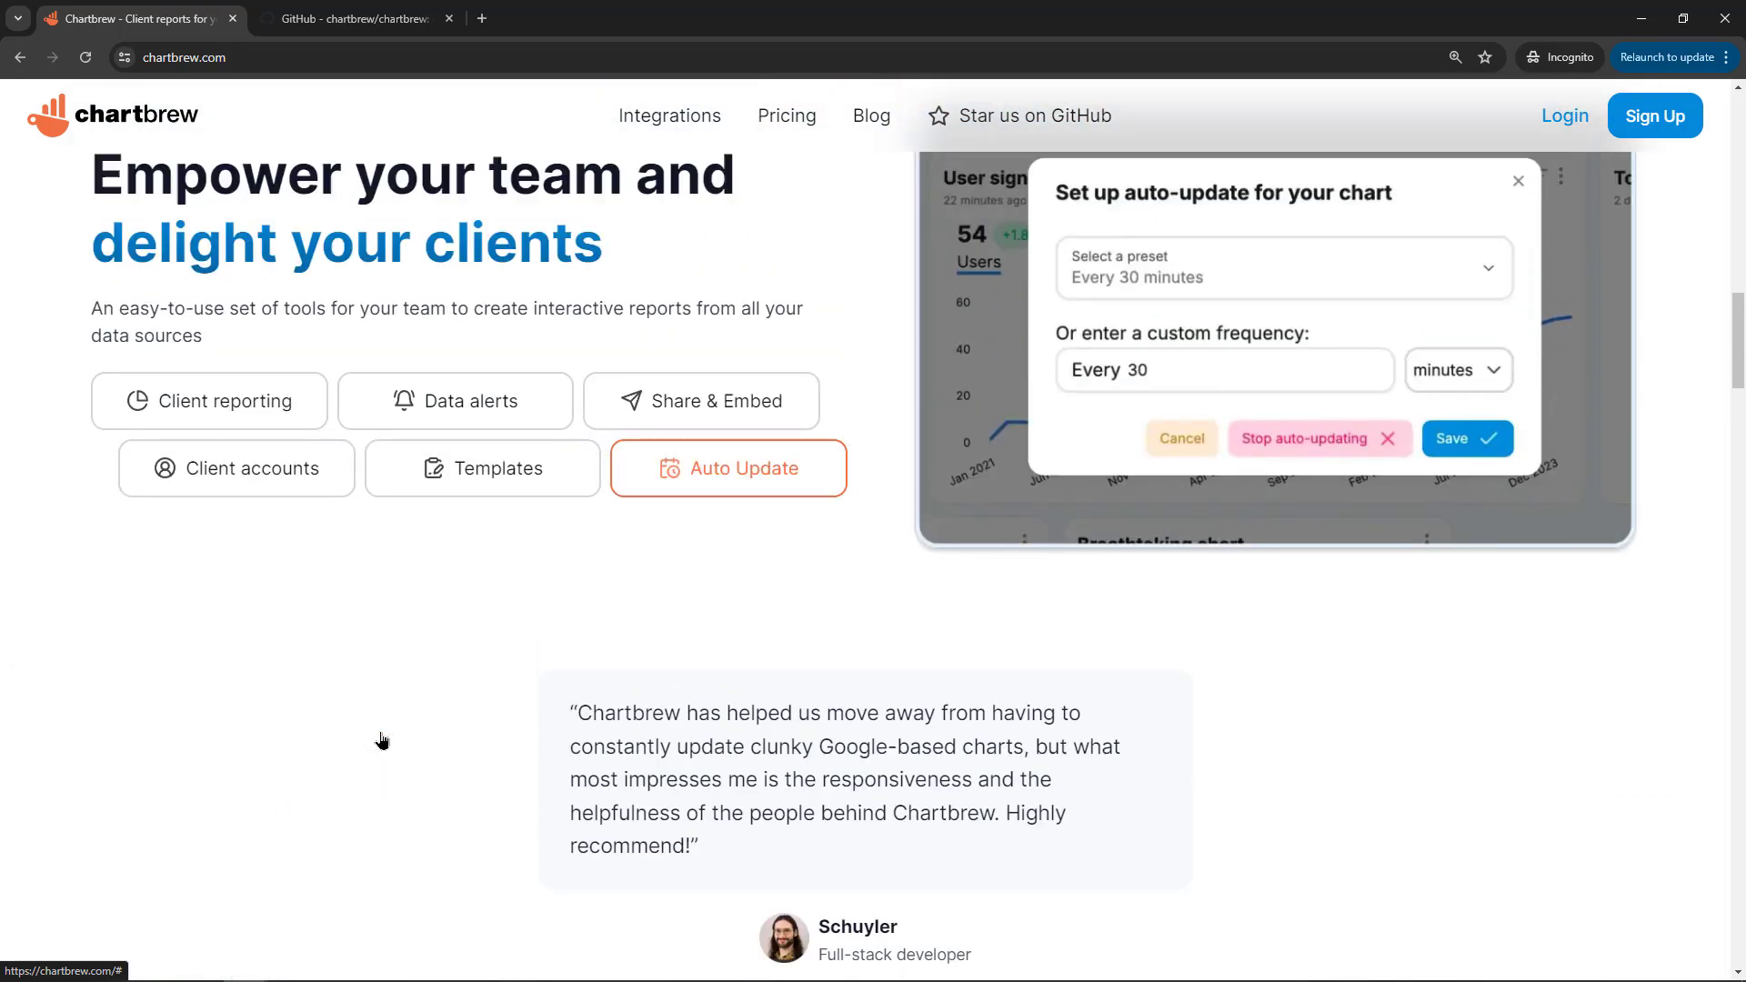
pyautogui.scroll(10, 382, 739)
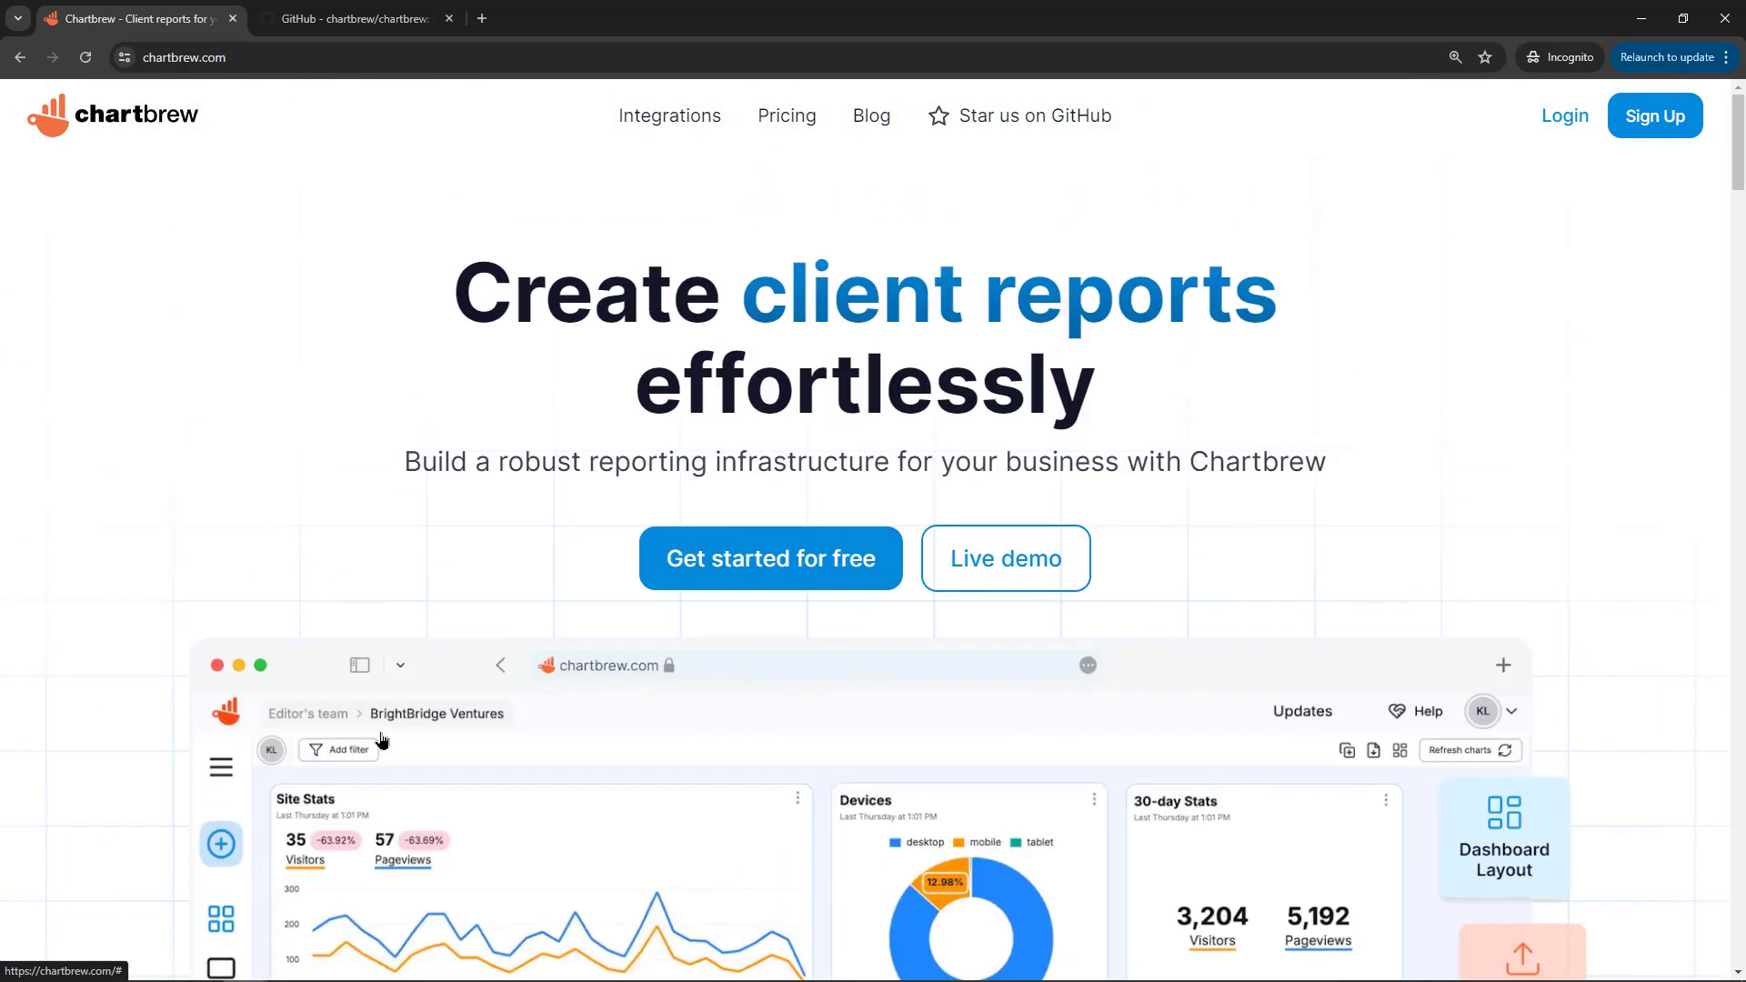
# Step: Open the live demo dashboard and move the Devices card beside 30-day Stats
pyautogui.click(985, 558)
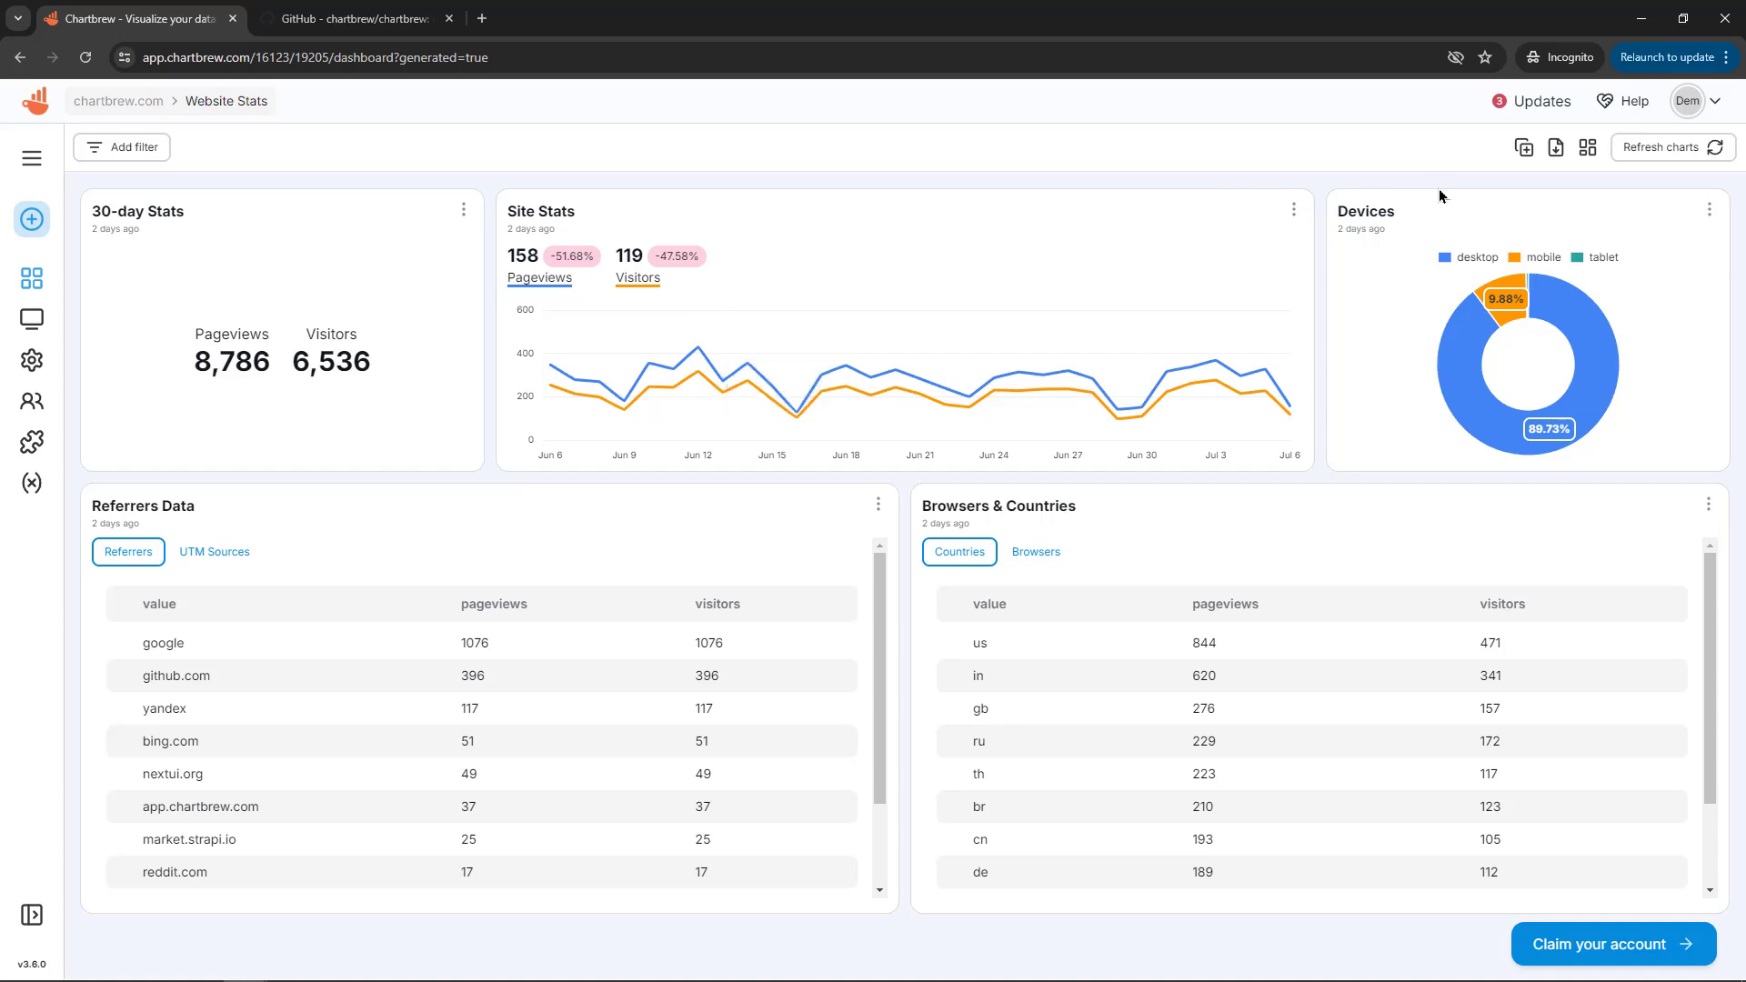
pyautogui.click(1587, 149)
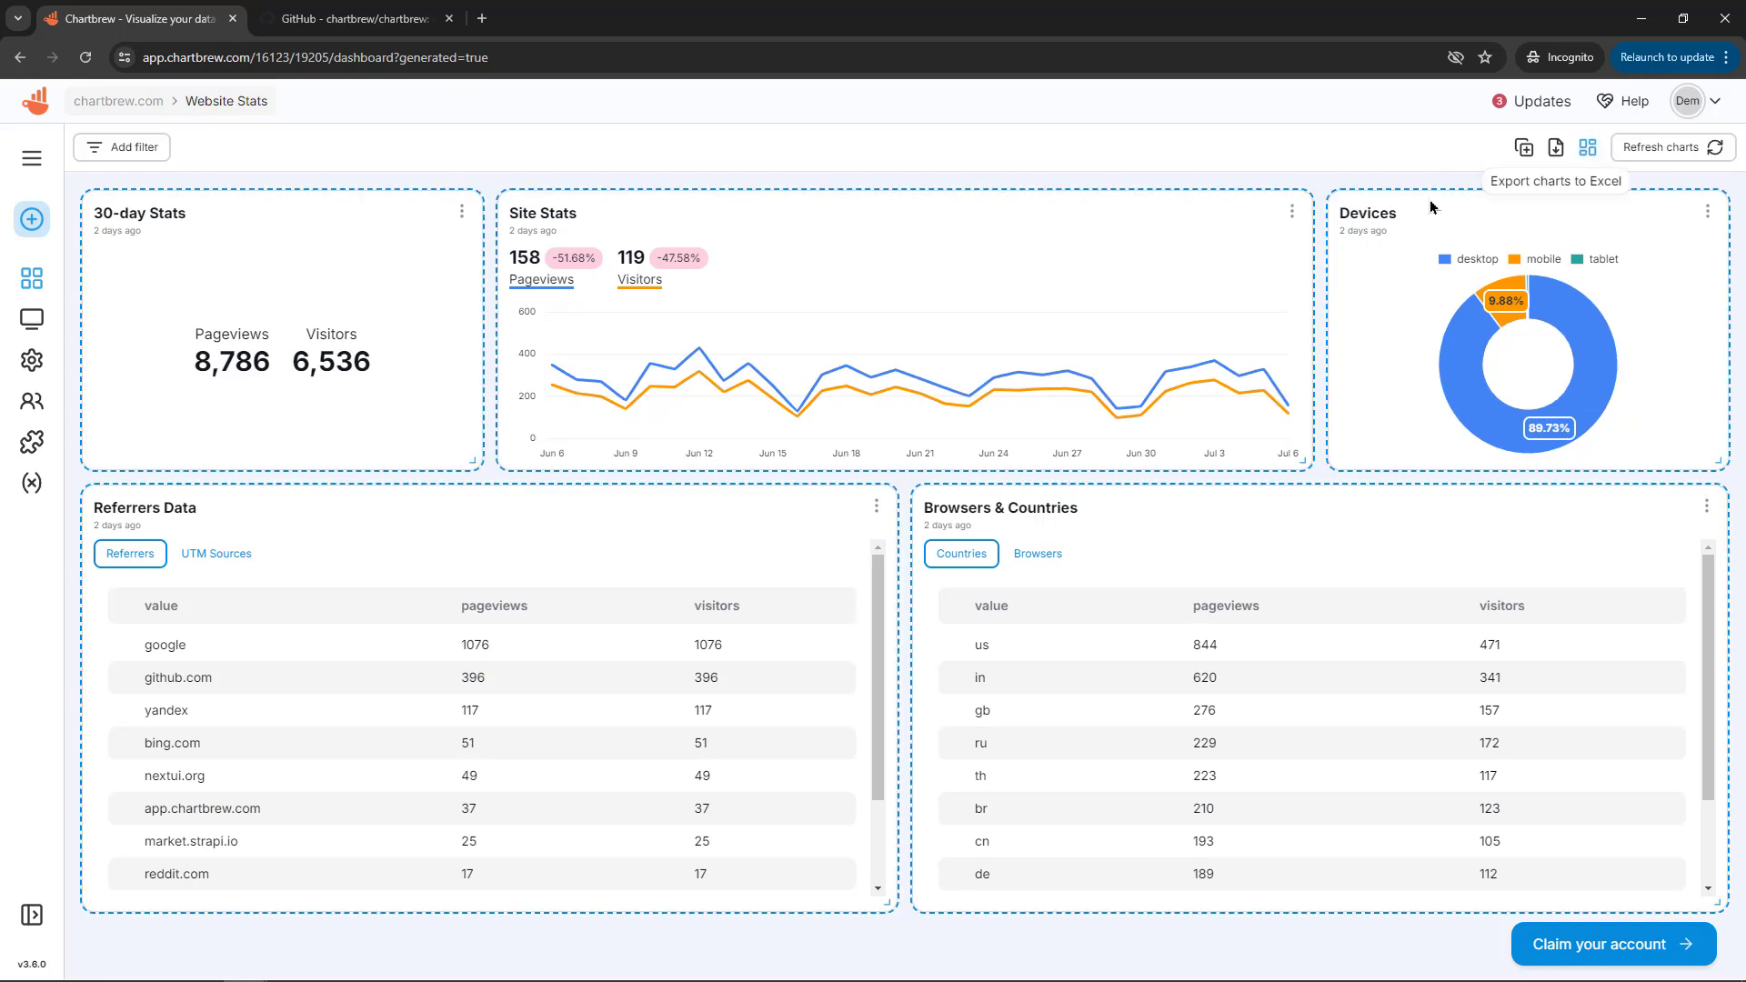
pyautogui.moveTo(887, 291); pyautogui.dragTo(413, 581)
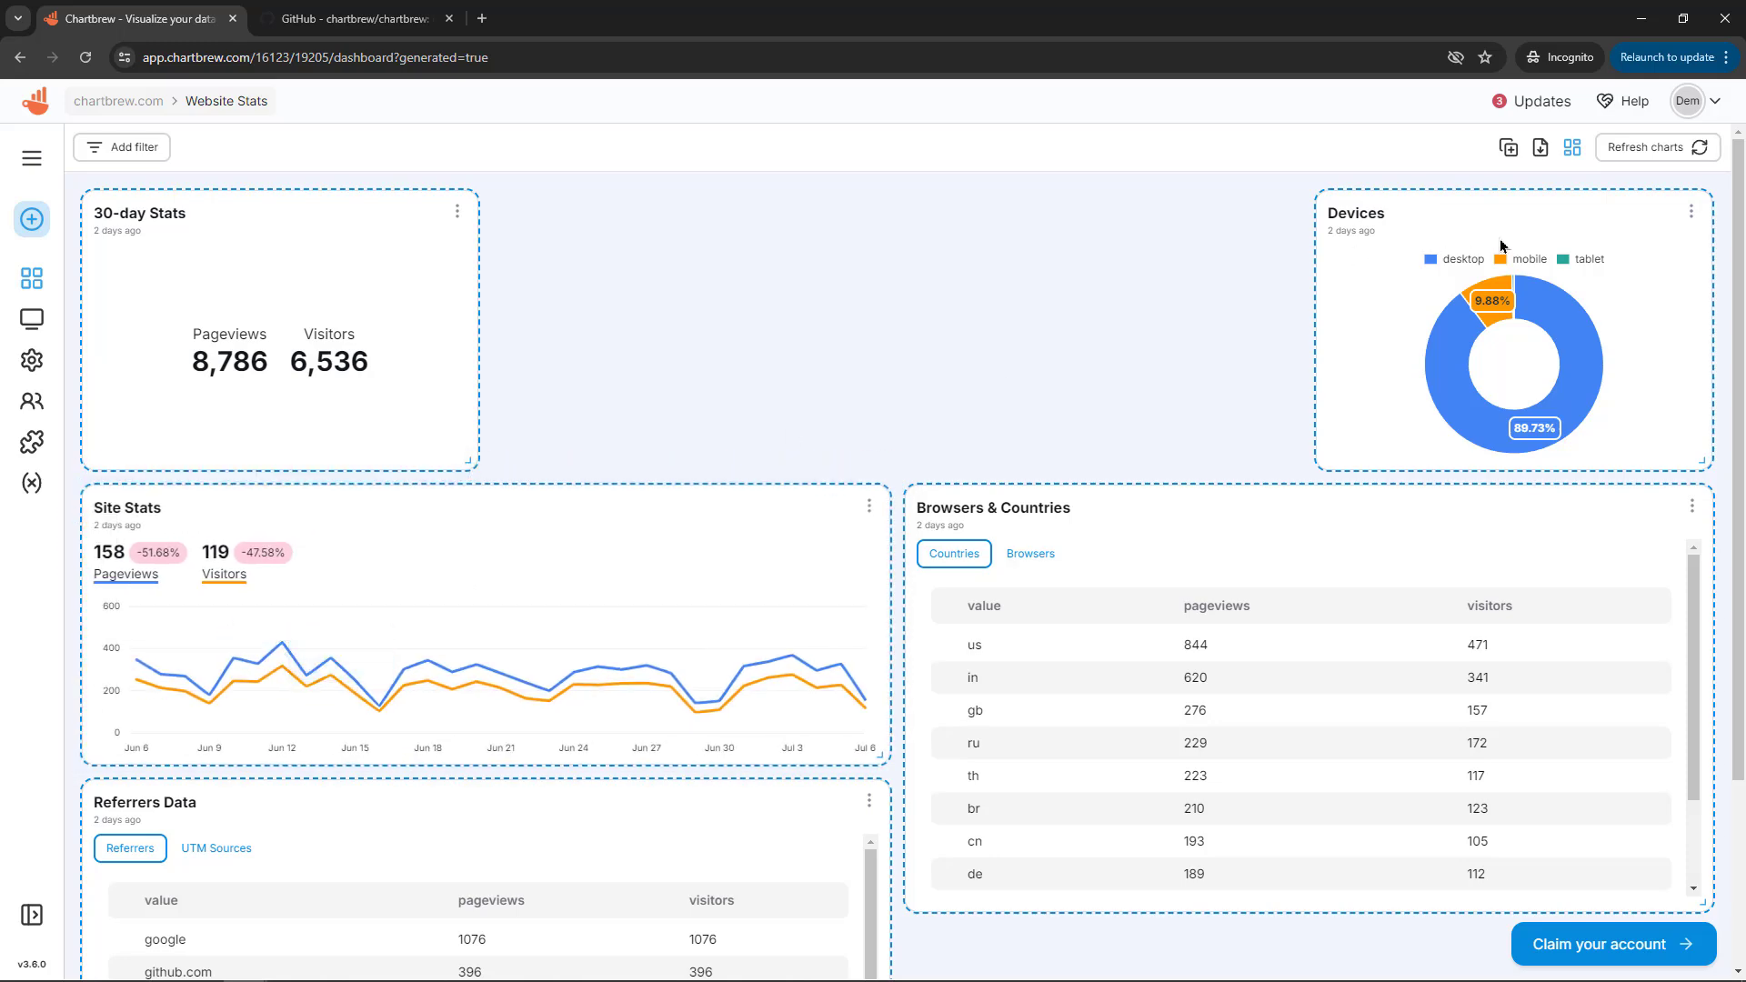
pyautogui.moveTo(1502, 245); pyautogui.dragTo(549, 242)
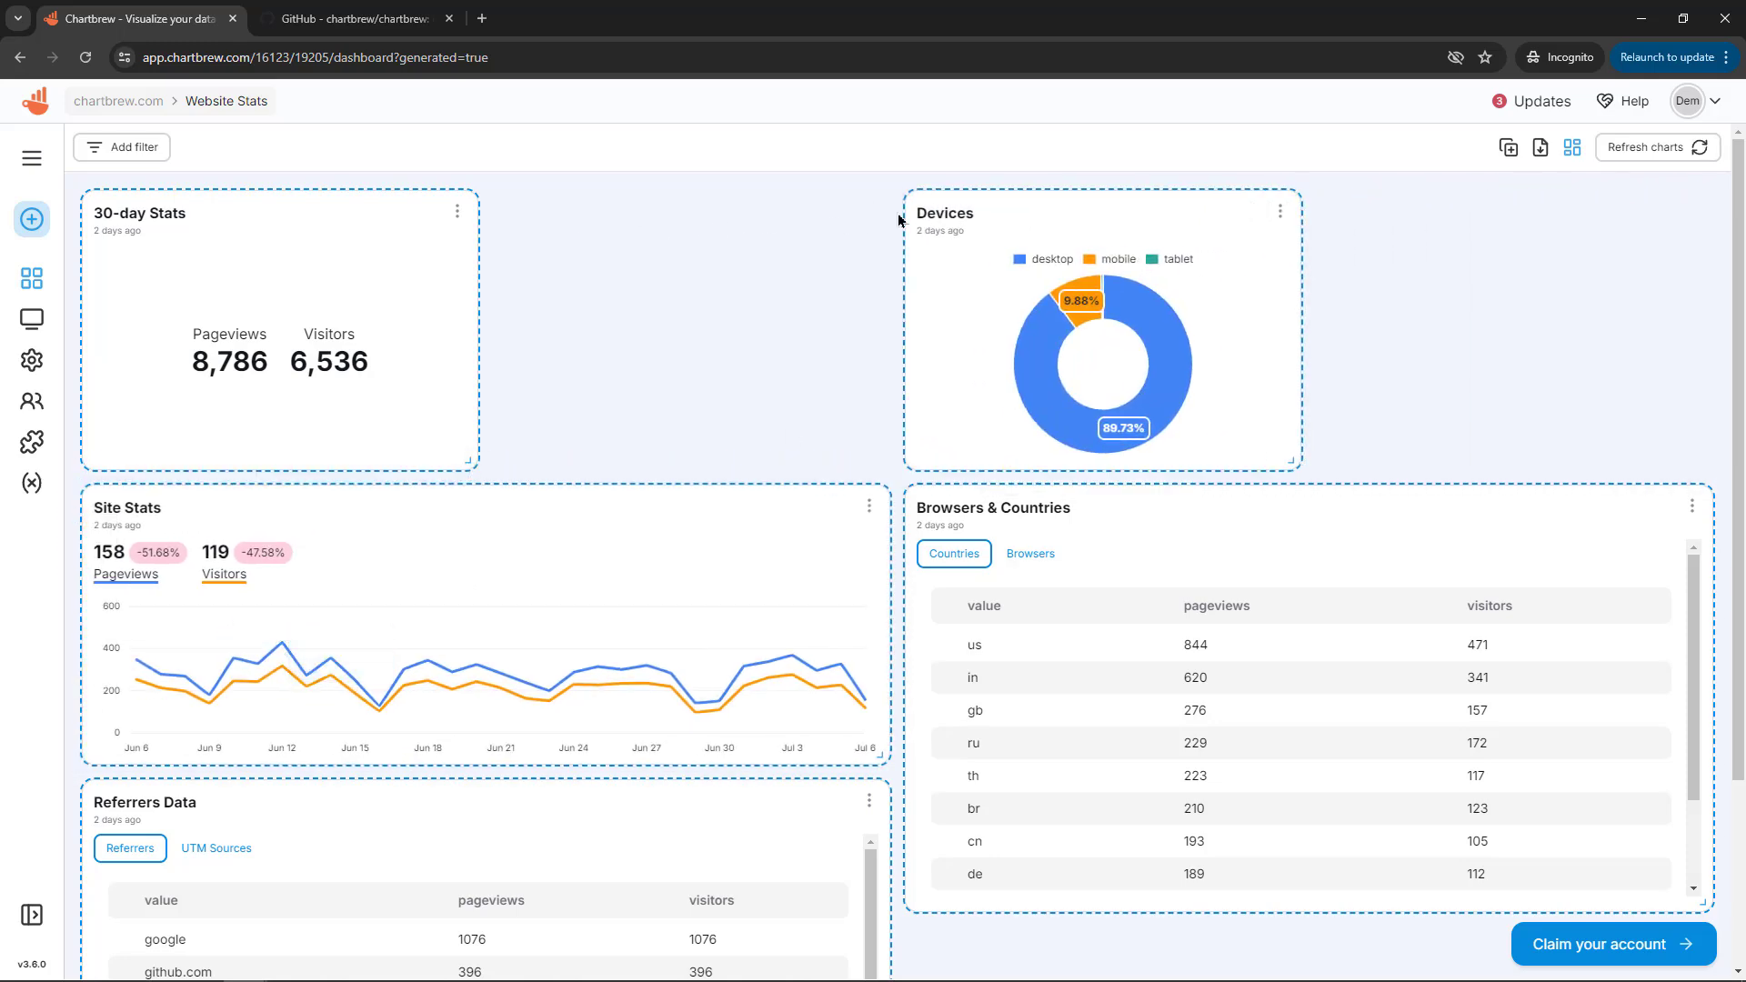
pyautogui.moveTo(1040, 218); pyautogui.dragTo(641, 218)
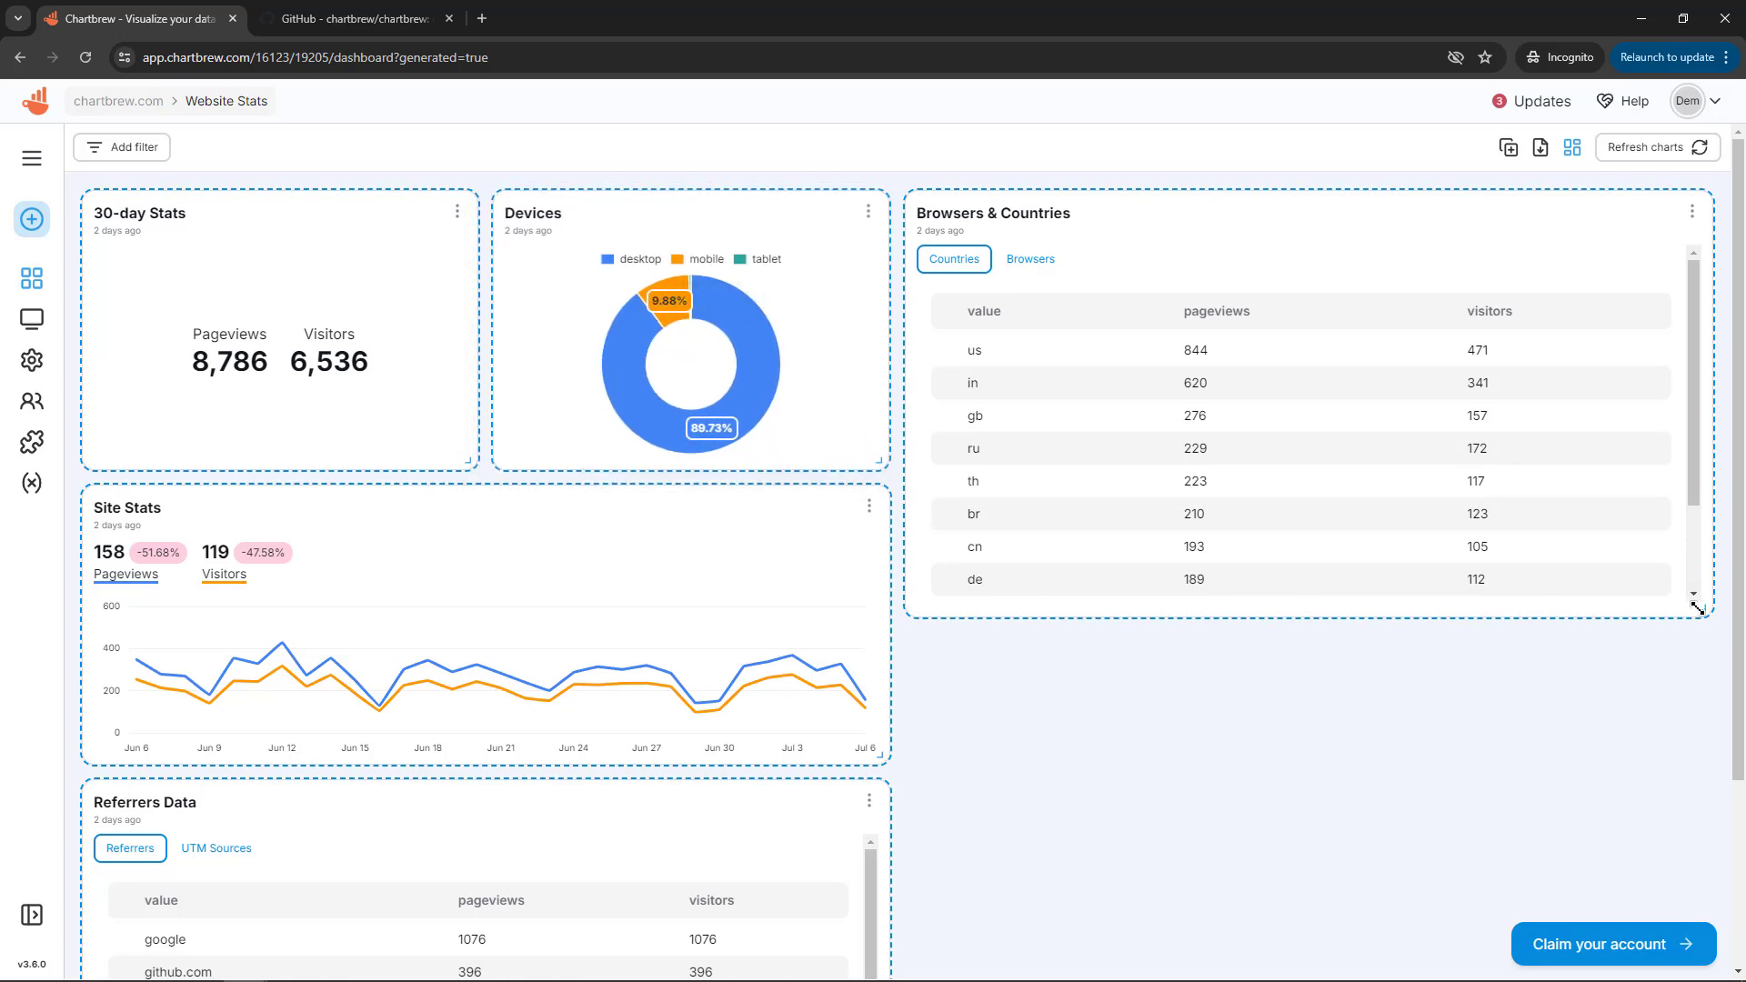
# Step: Make the Browsers & Countries card taller and show 20 countries per page
pyautogui.moveTo(1697, 607); pyautogui.dragTo(1524, 875)
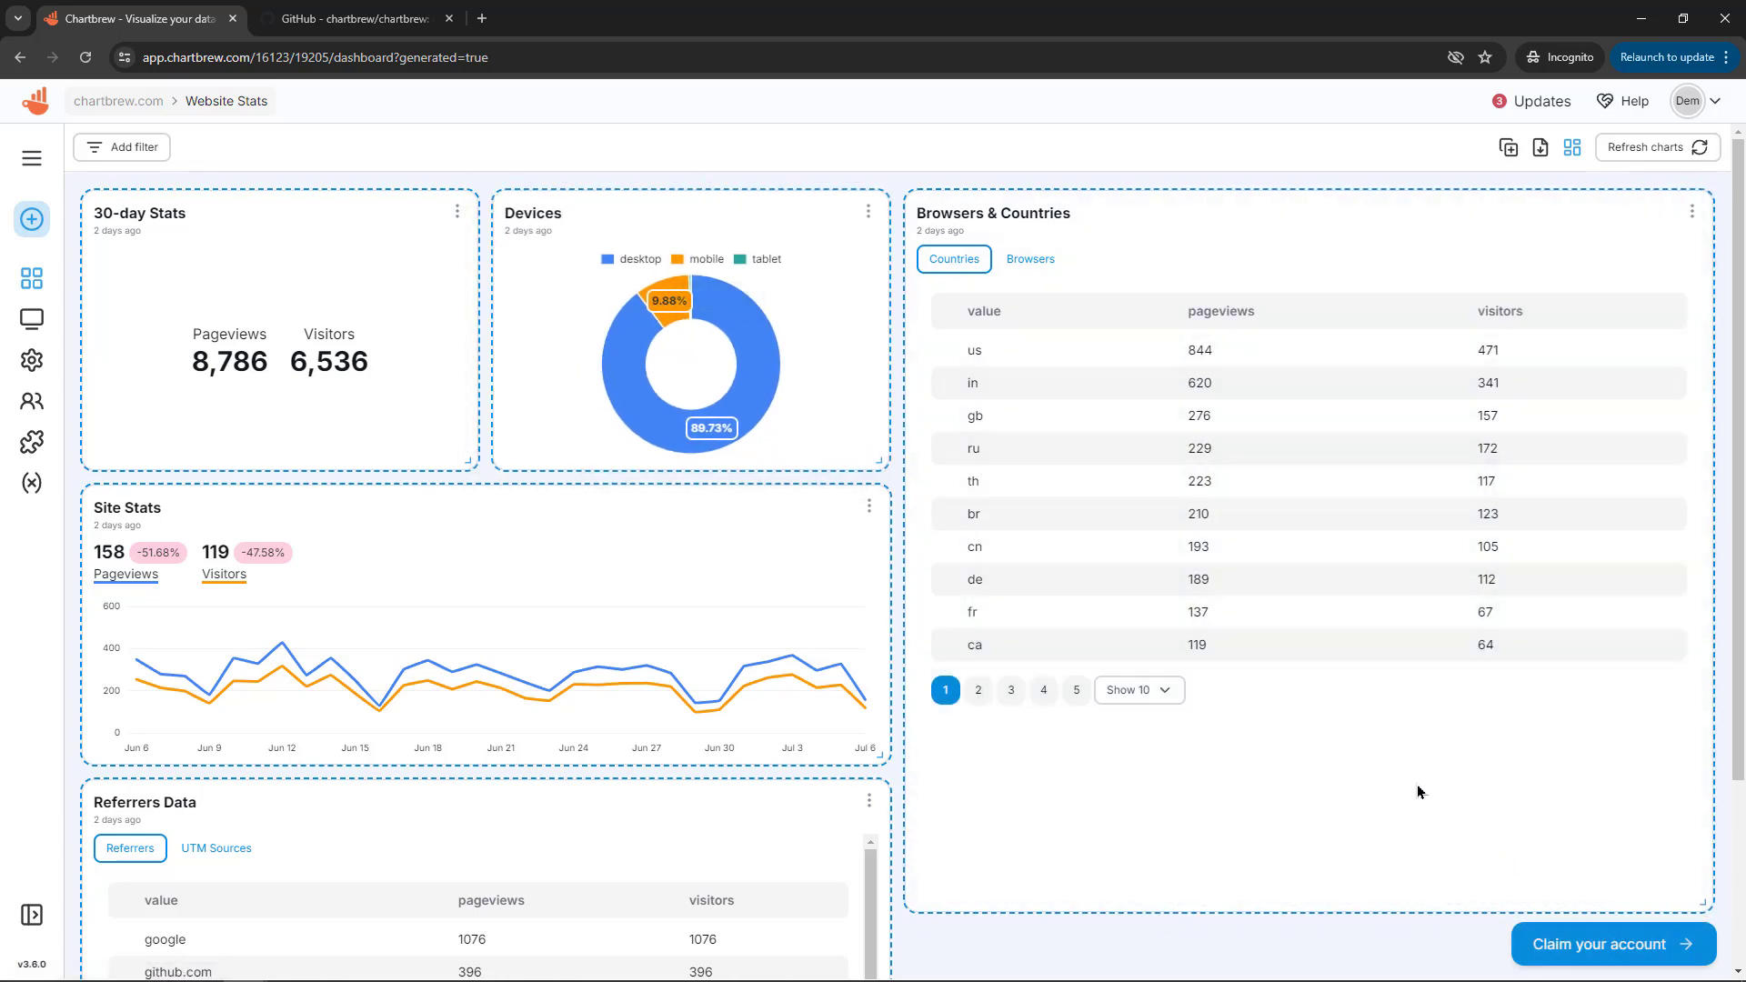
pyautogui.click(1172, 693)
pyautogui.click(1124, 815)
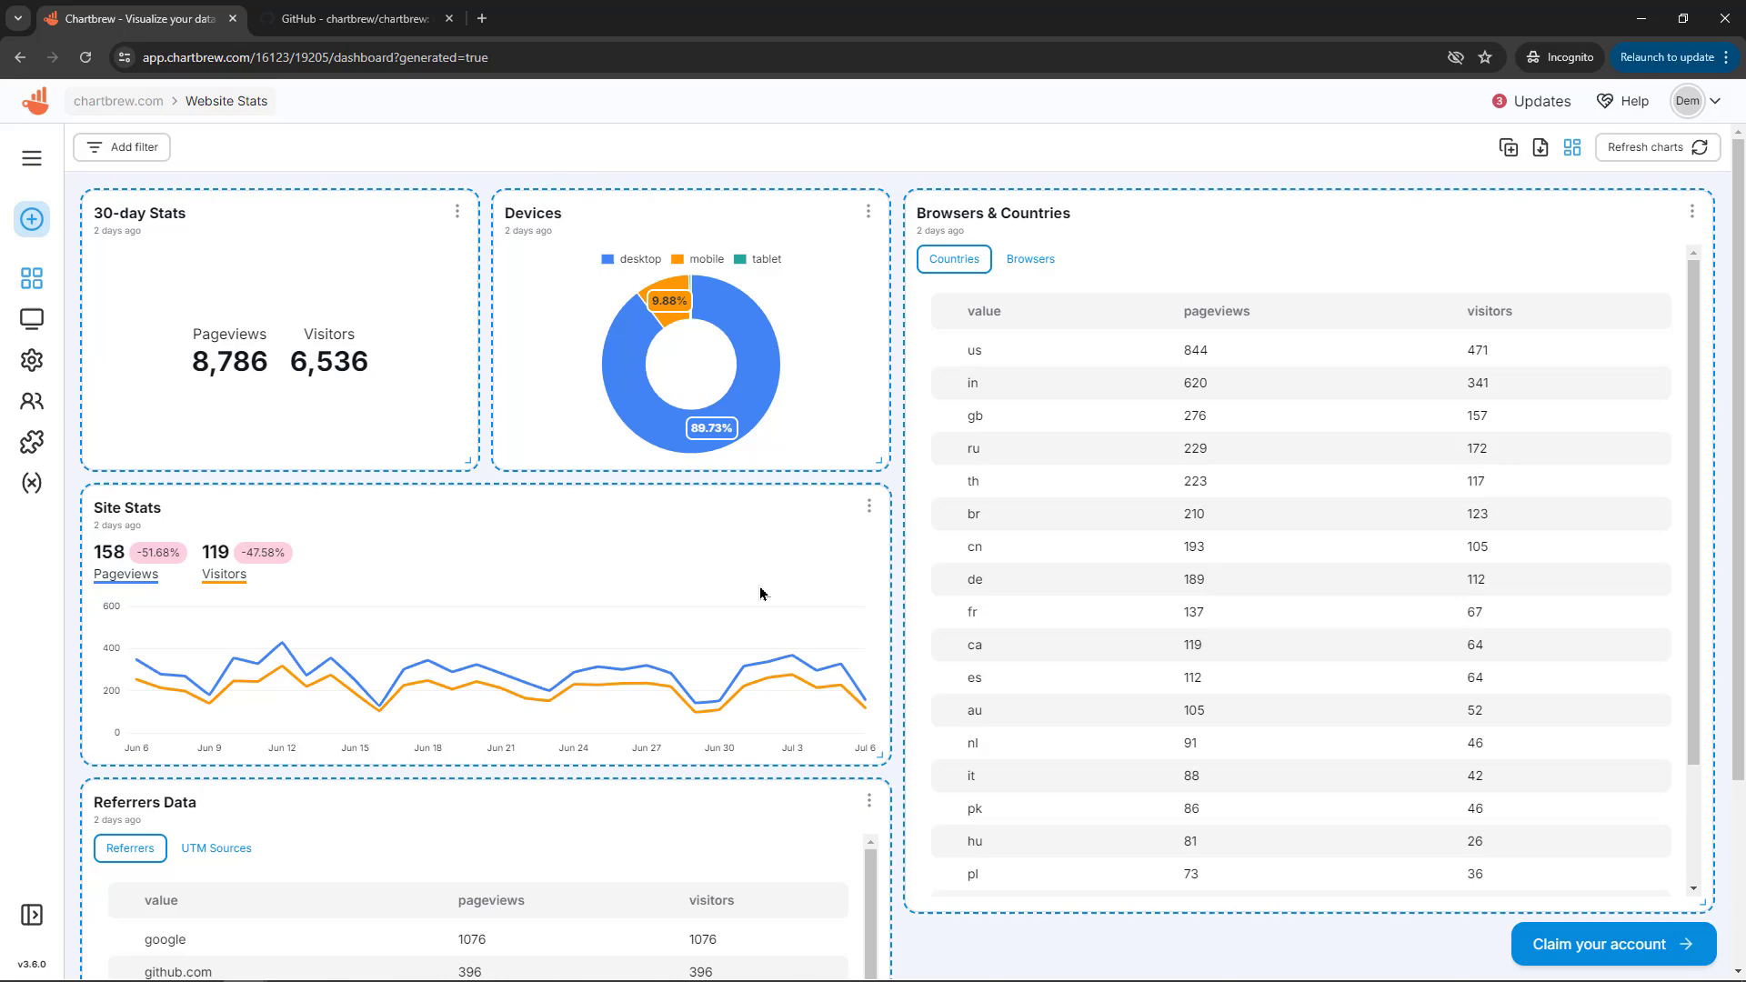
pyautogui.scroll(-1, 841, 794)
pyautogui.scroll(-3, 840, 794)
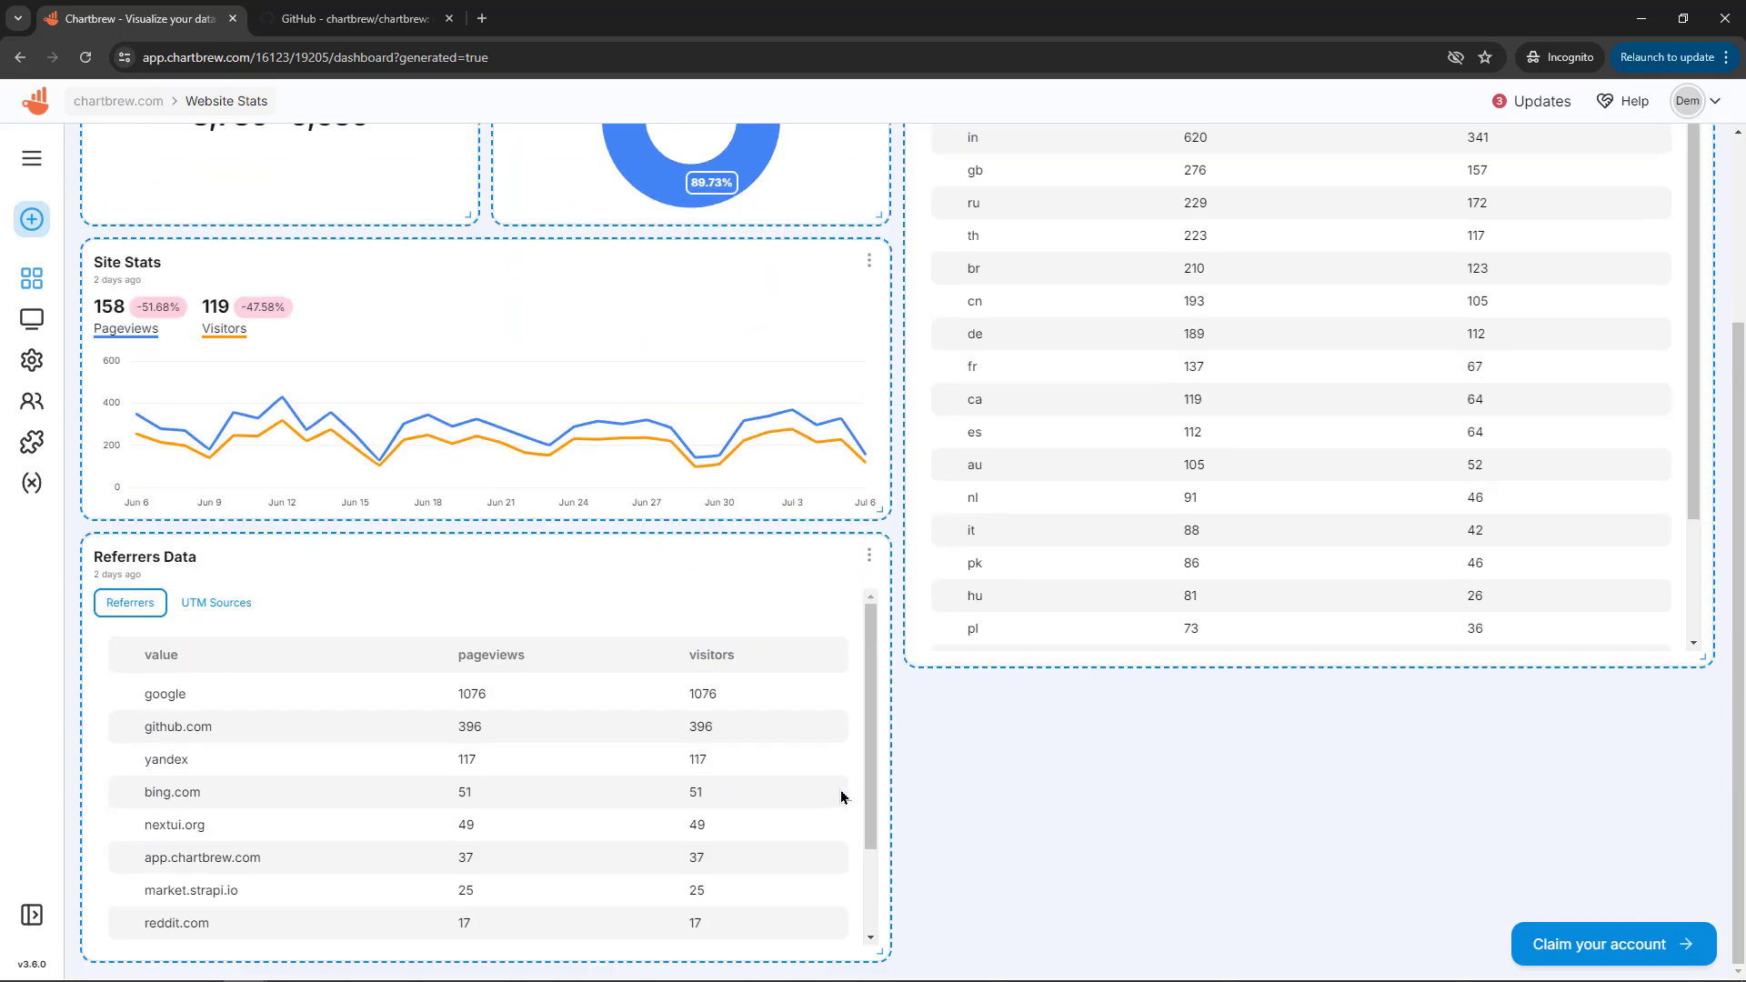
pyautogui.scroll(3, 840, 791)
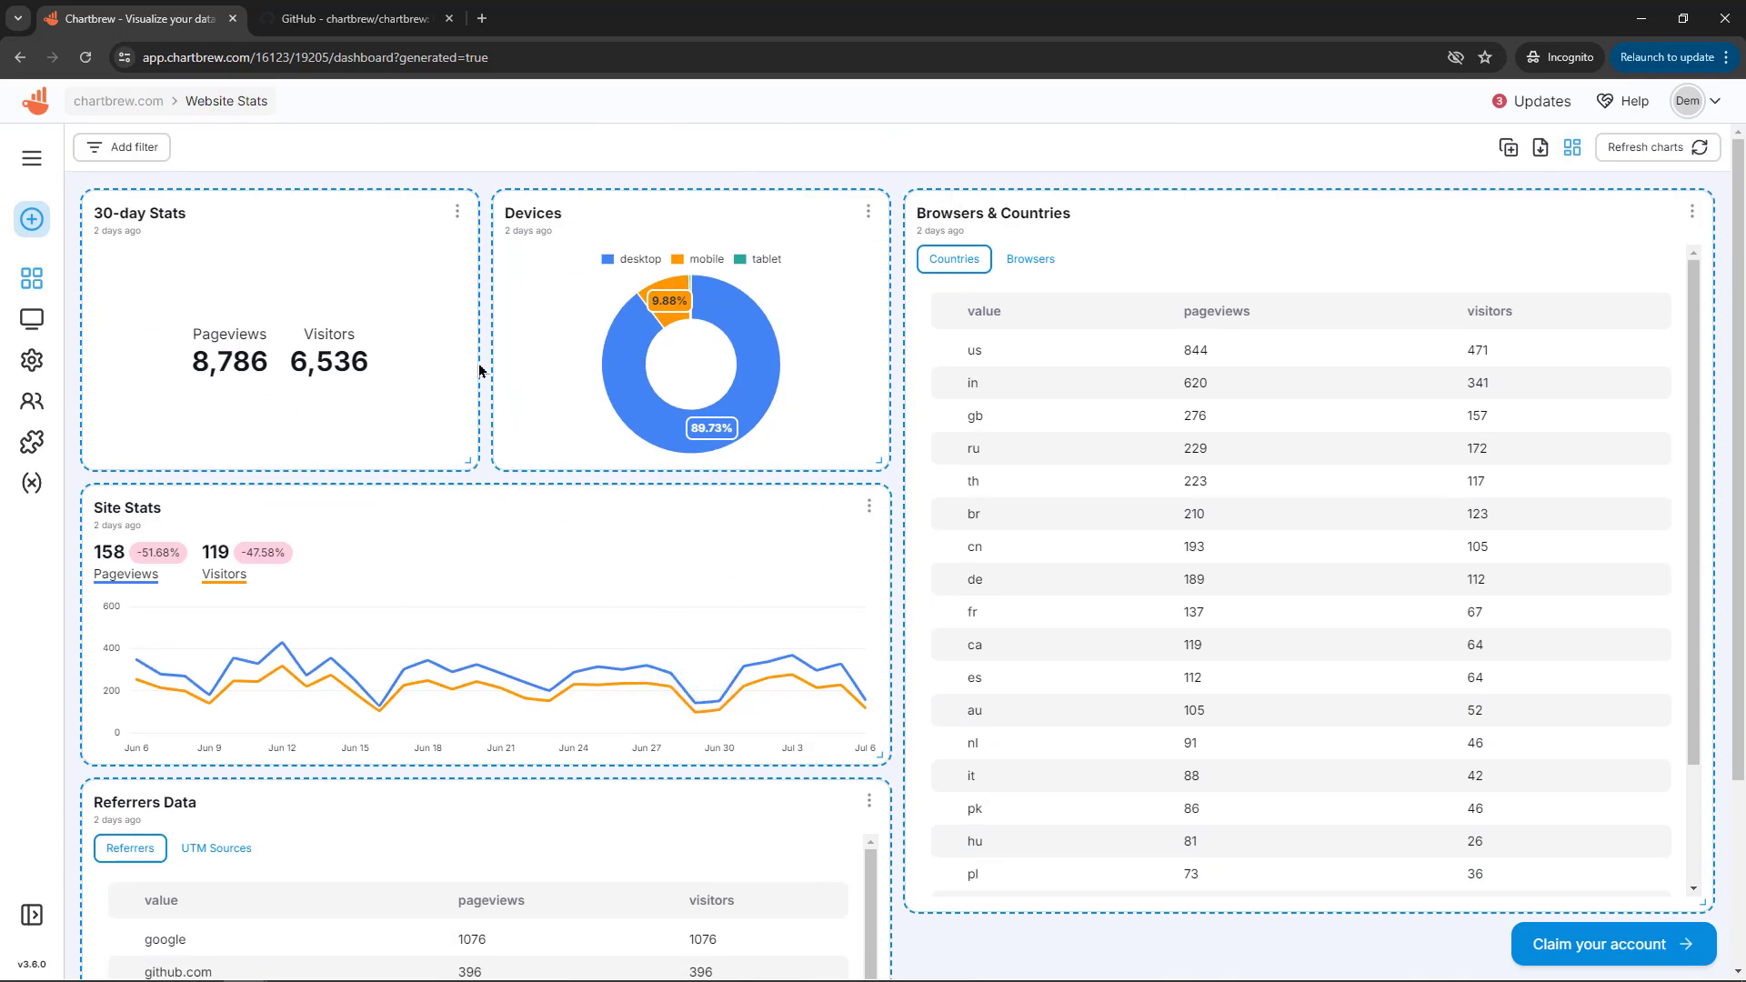
# Step: Switch the 30-day Stats chart to a bar chart of pageviews and visitors, then return to the dashboard
pyautogui.click(457, 218)
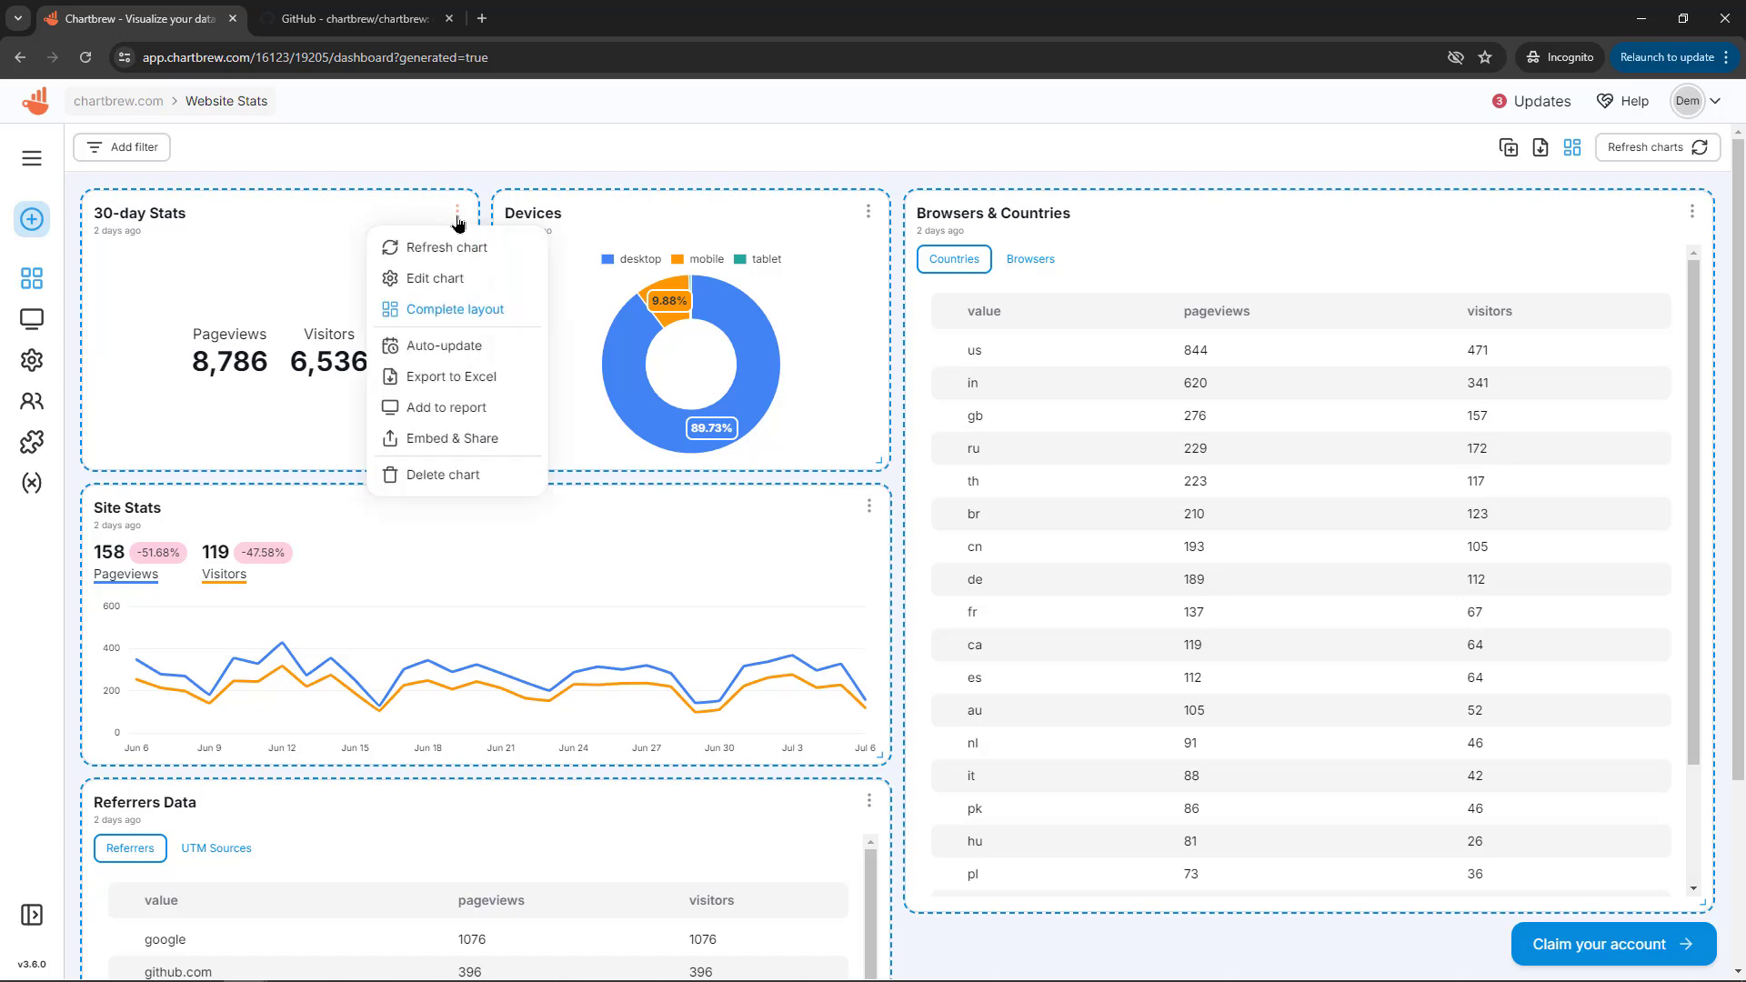
pyautogui.click(445, 282)
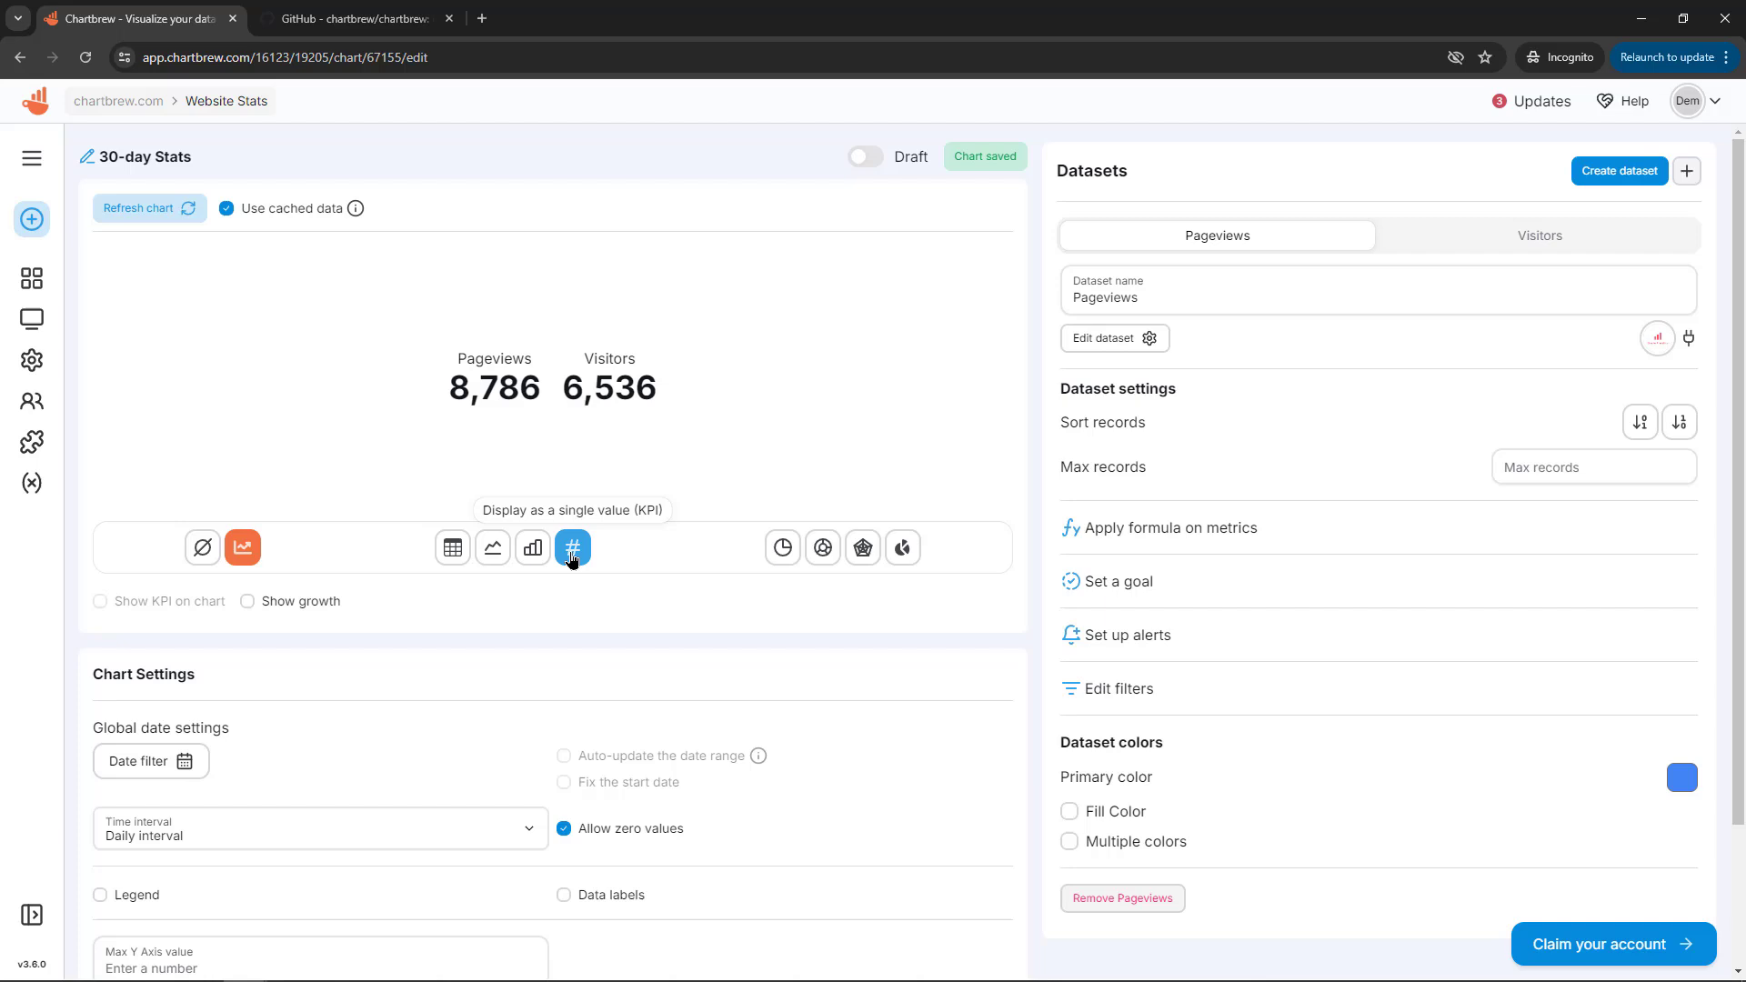
pyautogui.click(532, 551)
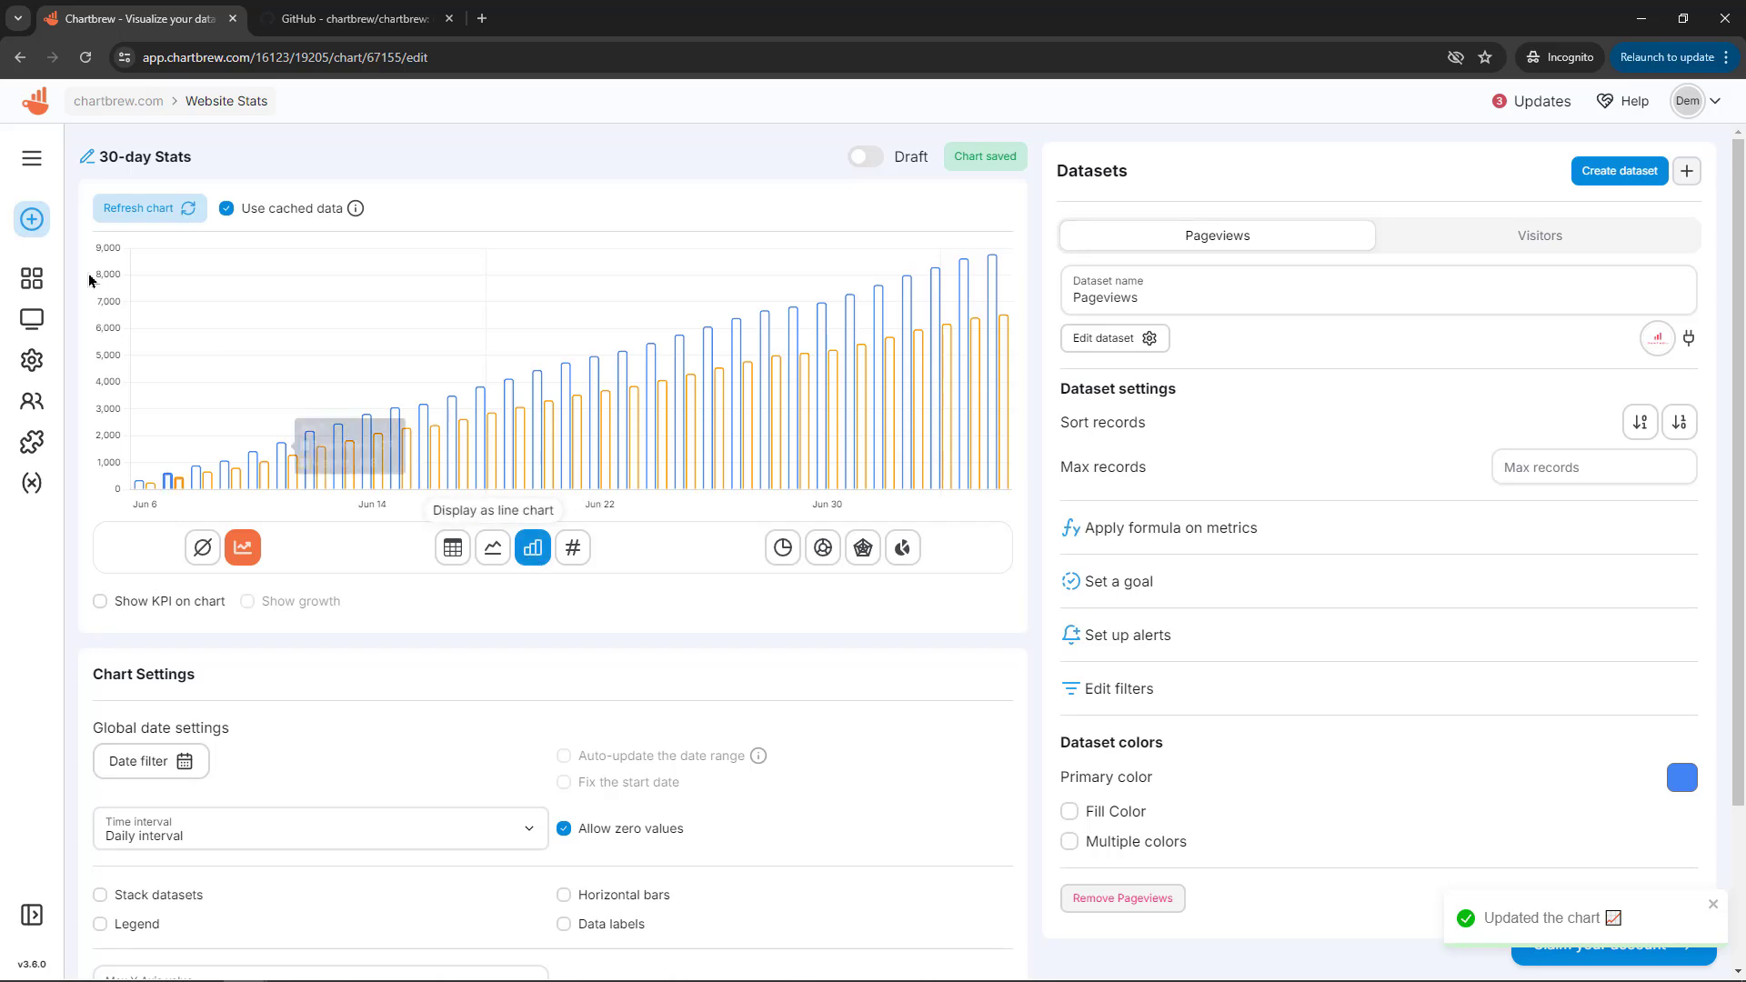
pyautogui.click(35, 278)
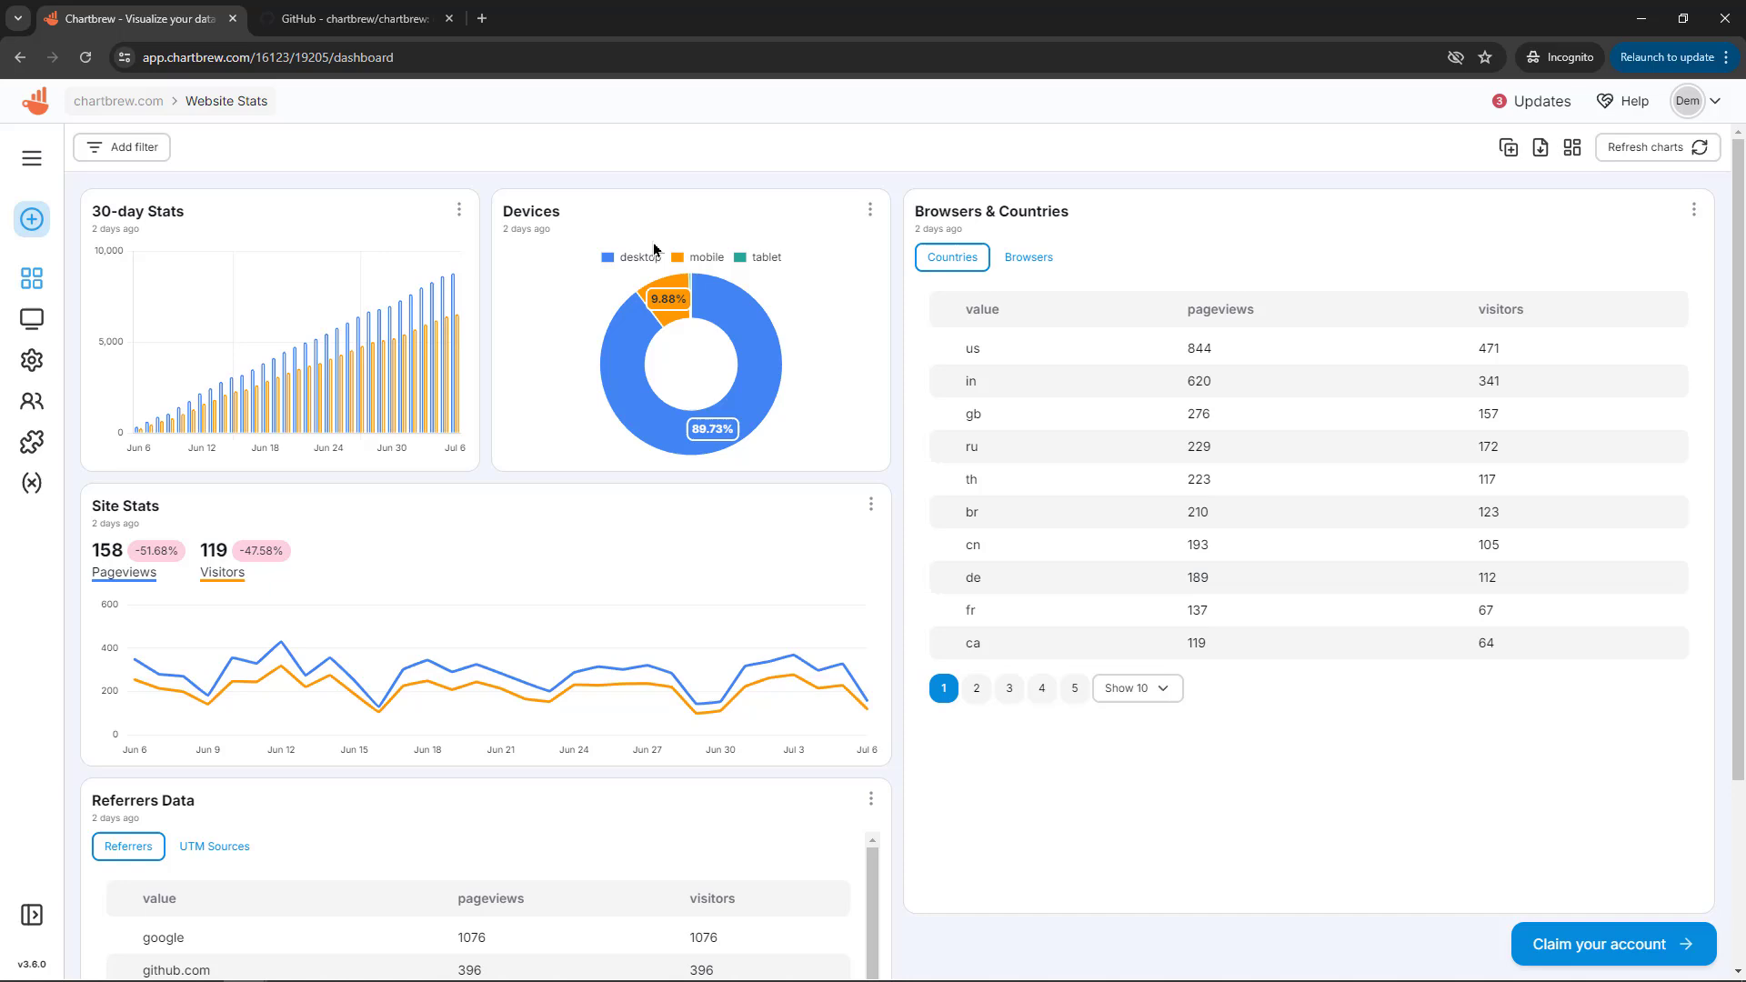
# Step: Turn the Devices doughnut into a pie chart (desktop 89.73%, mobile 9.88%) and return to Website Stats
pyautogui.click(869, 210)
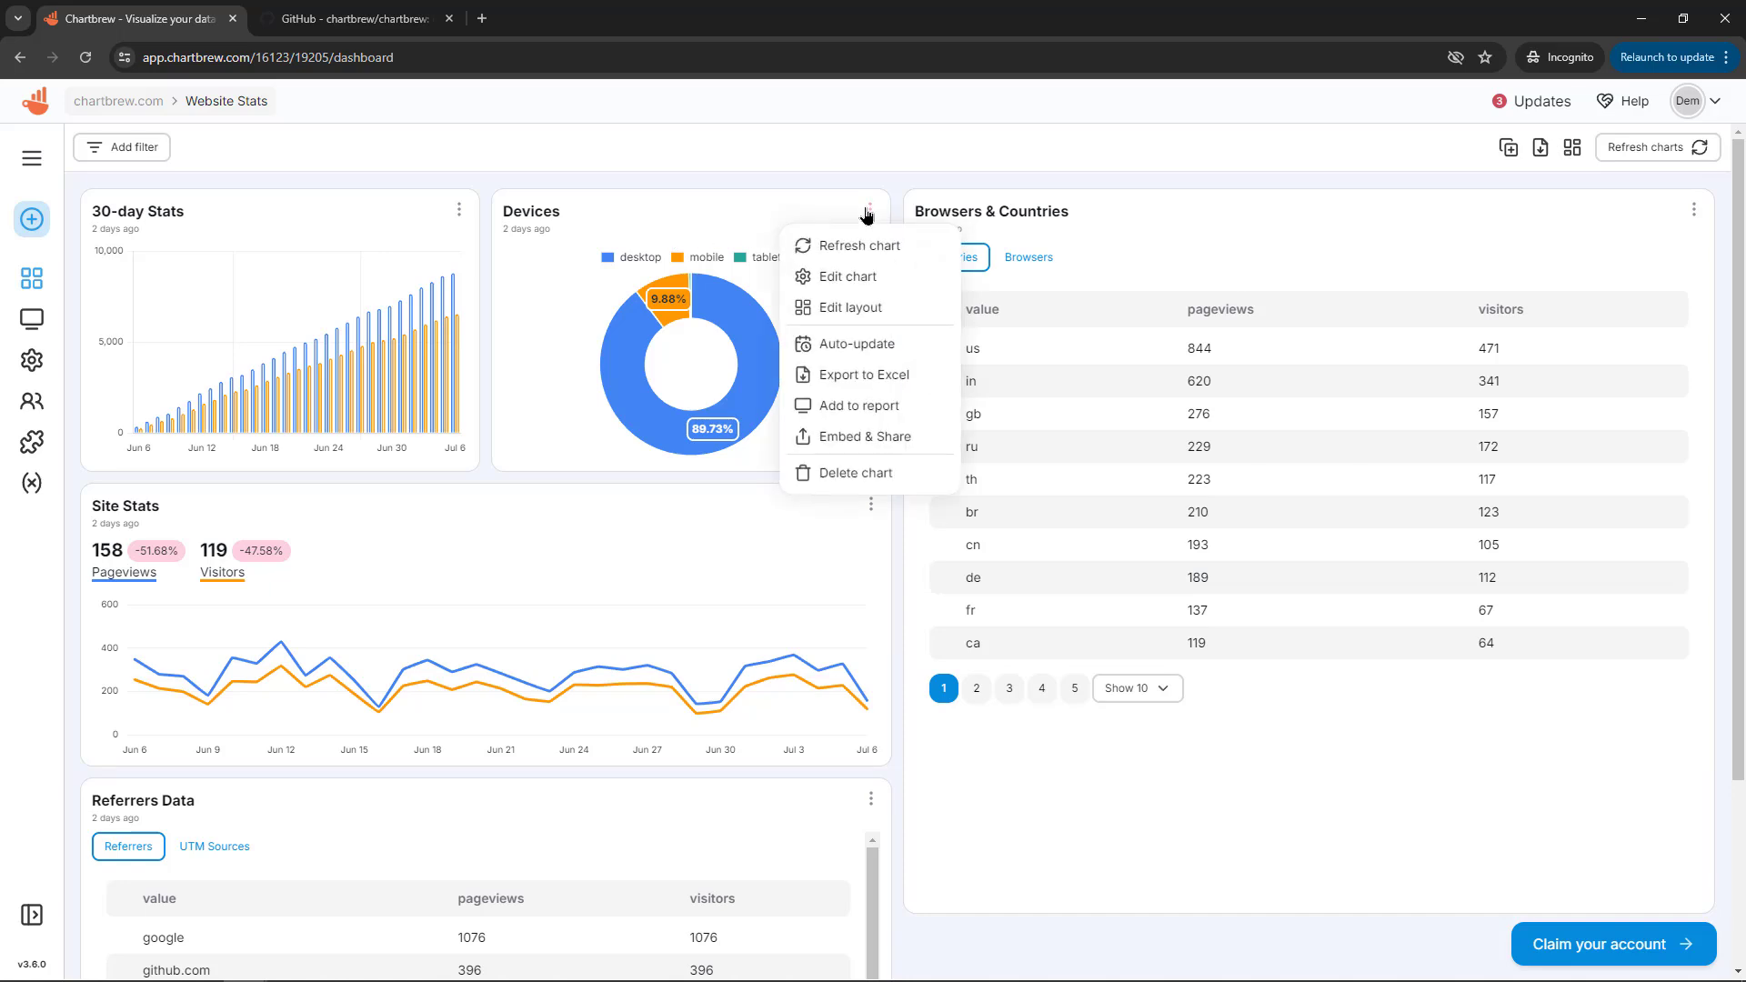
pyautogui.click(856, 279)
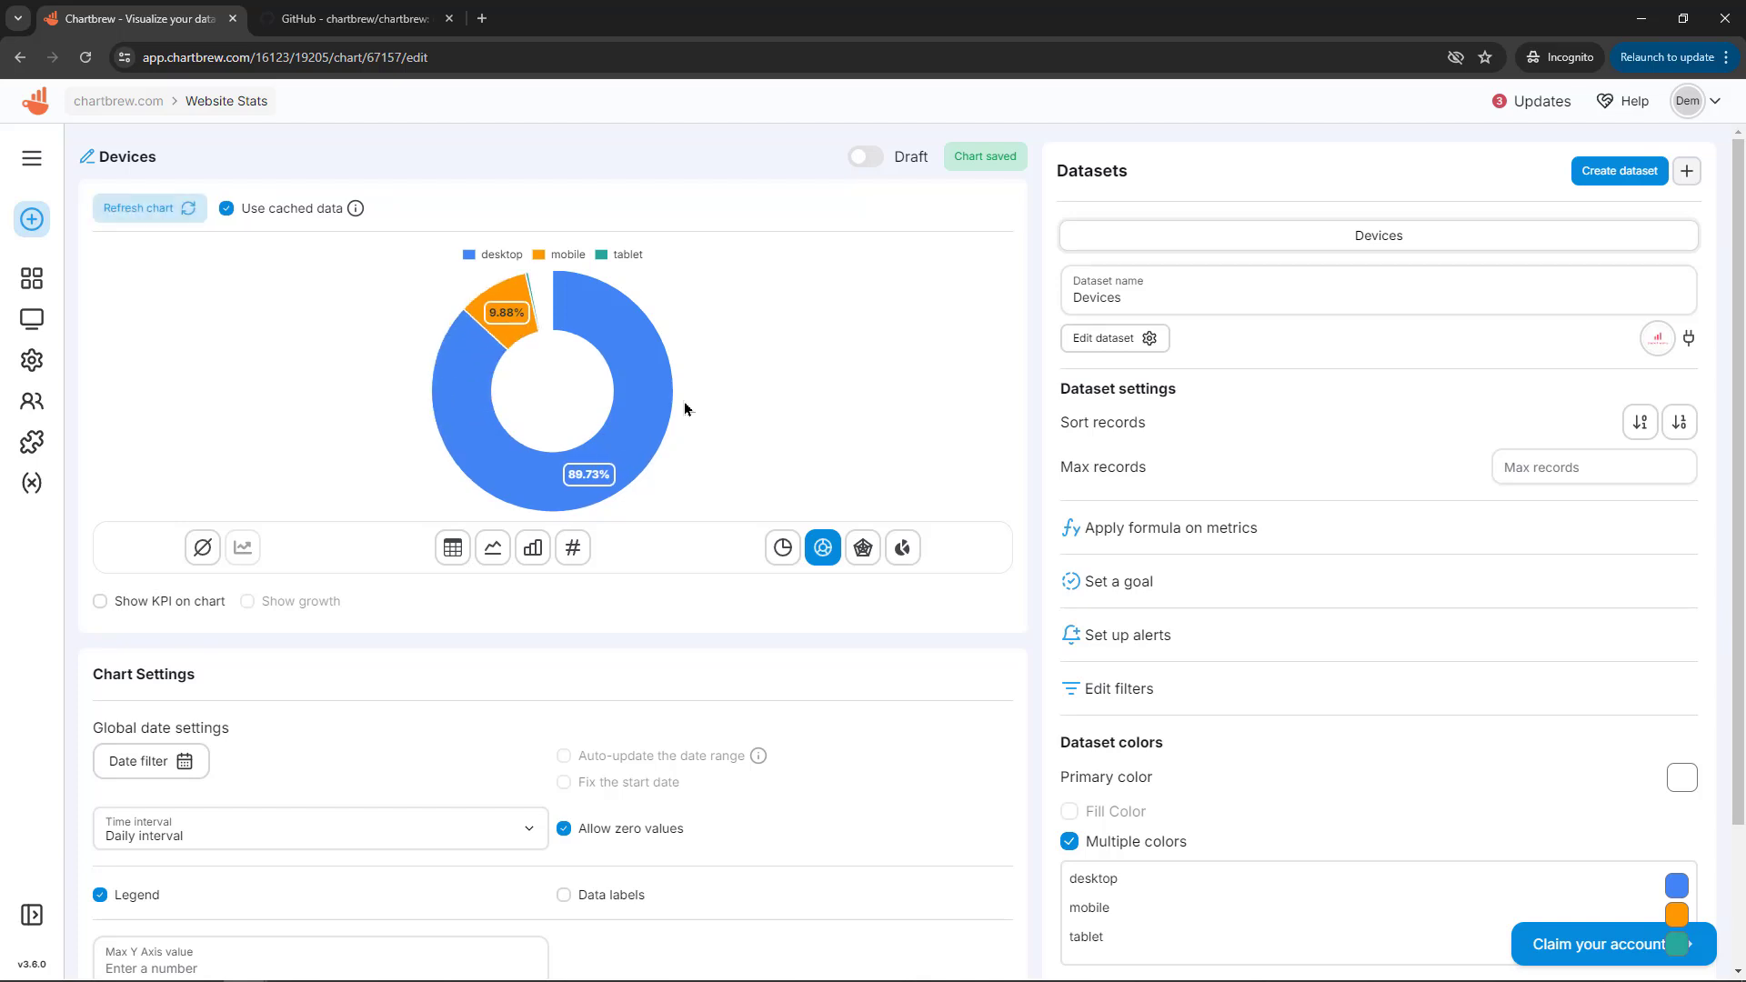
pyautogui.moveTo(514, 305)
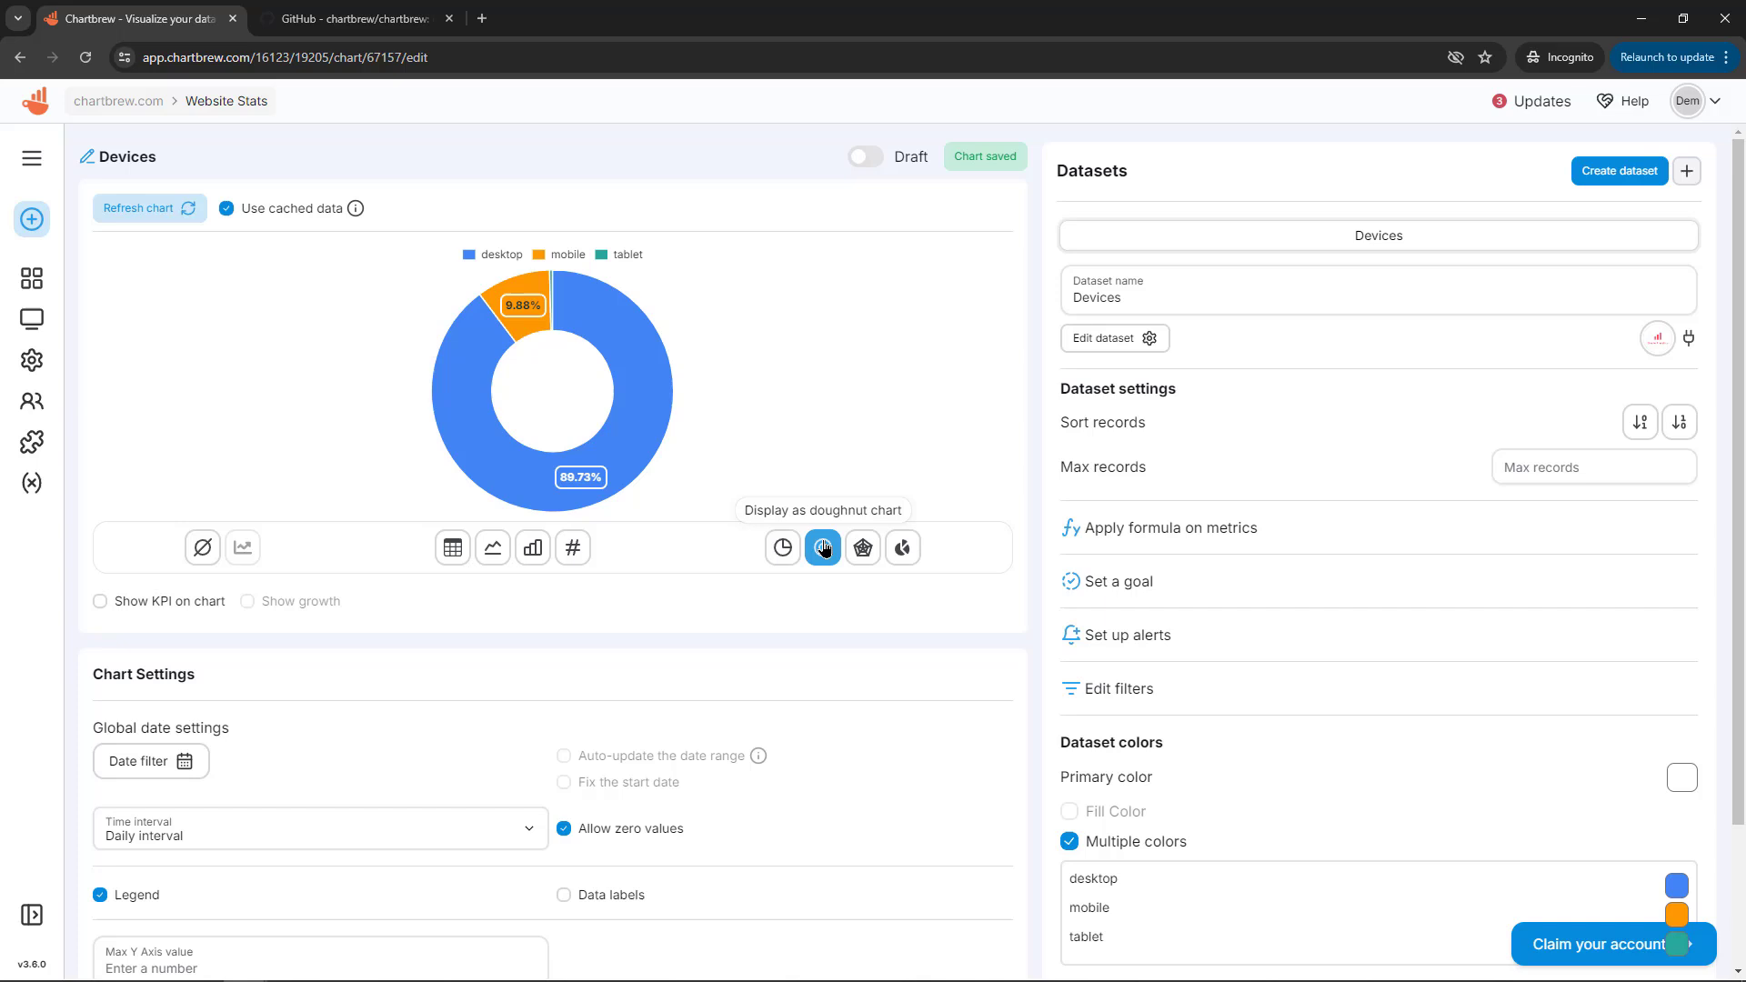
pyautogui.click(775, 554)
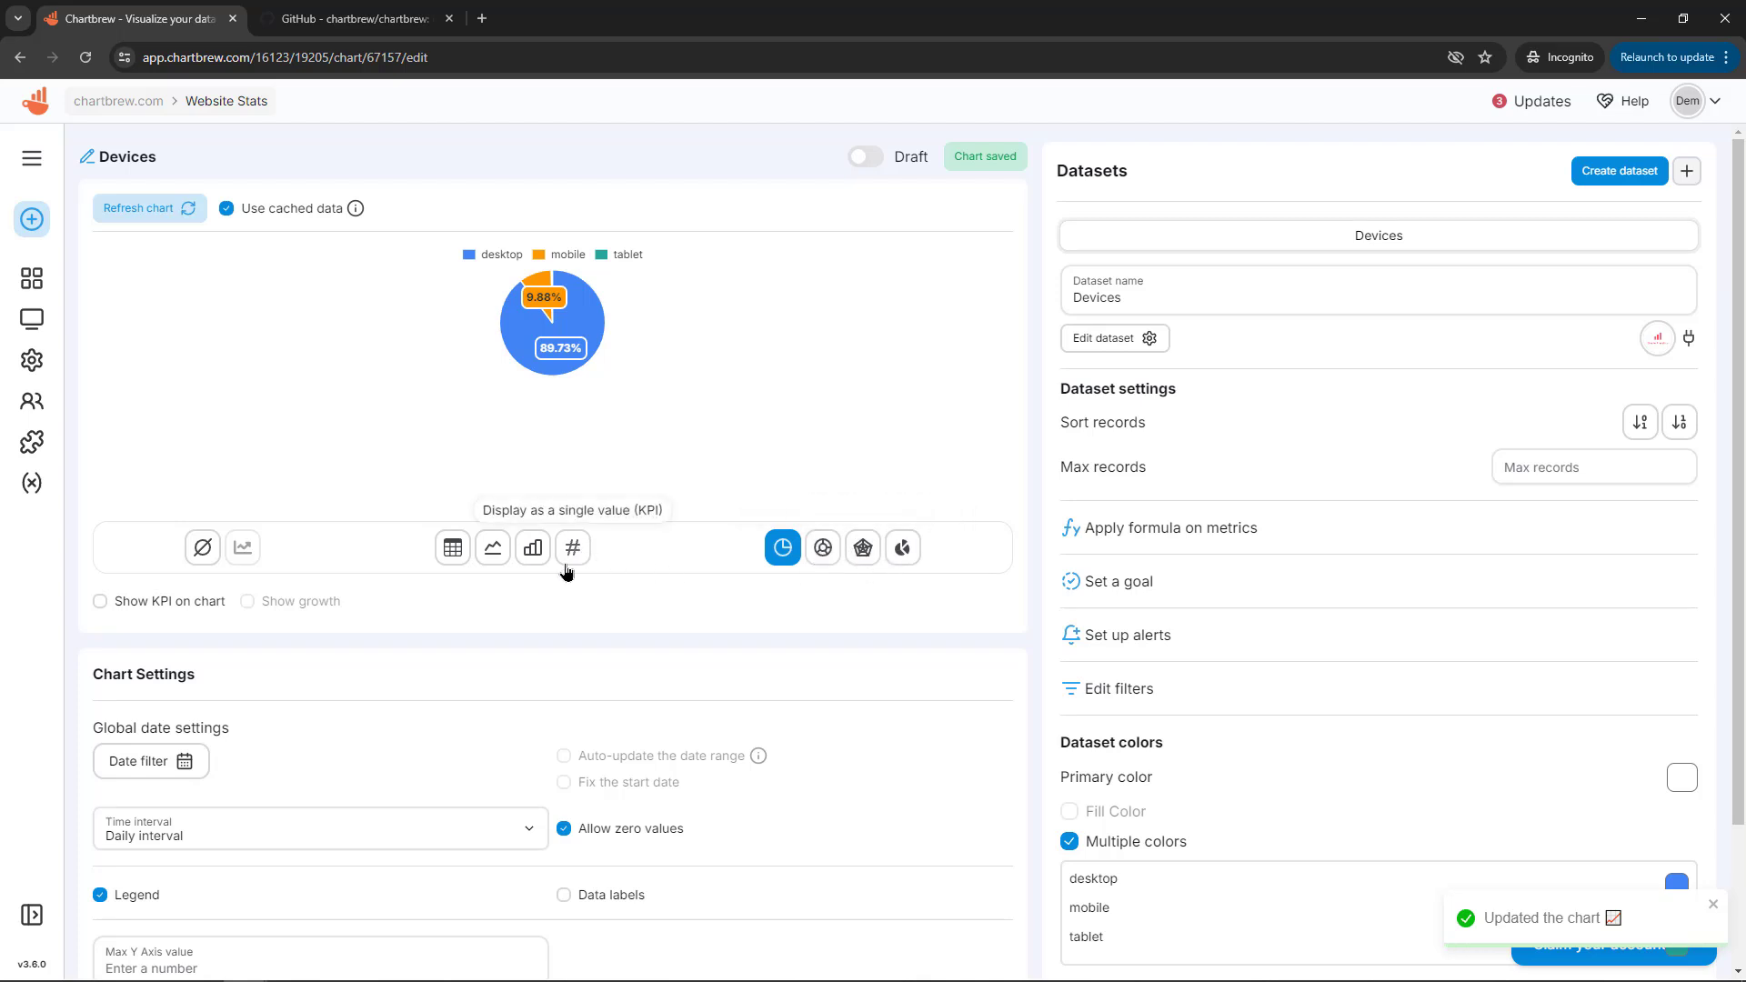
pyautogui.scroll(-2, 350, 695)
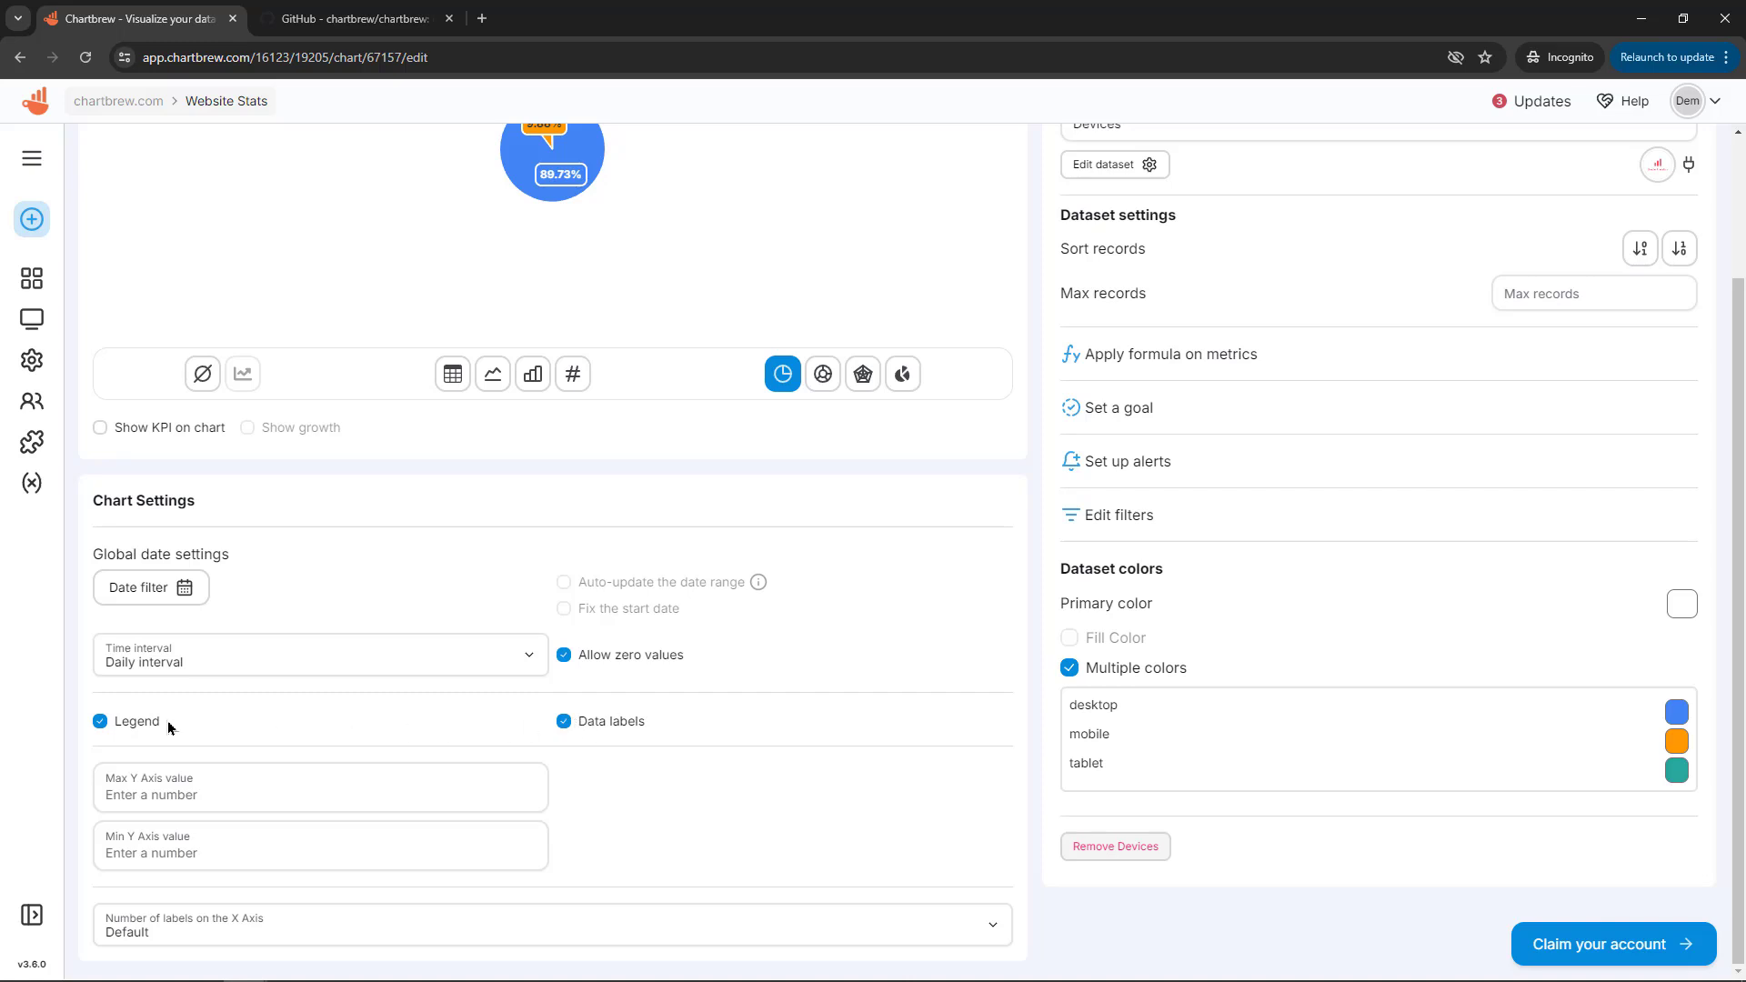
pyautogui.scroll(2, 673, 700)
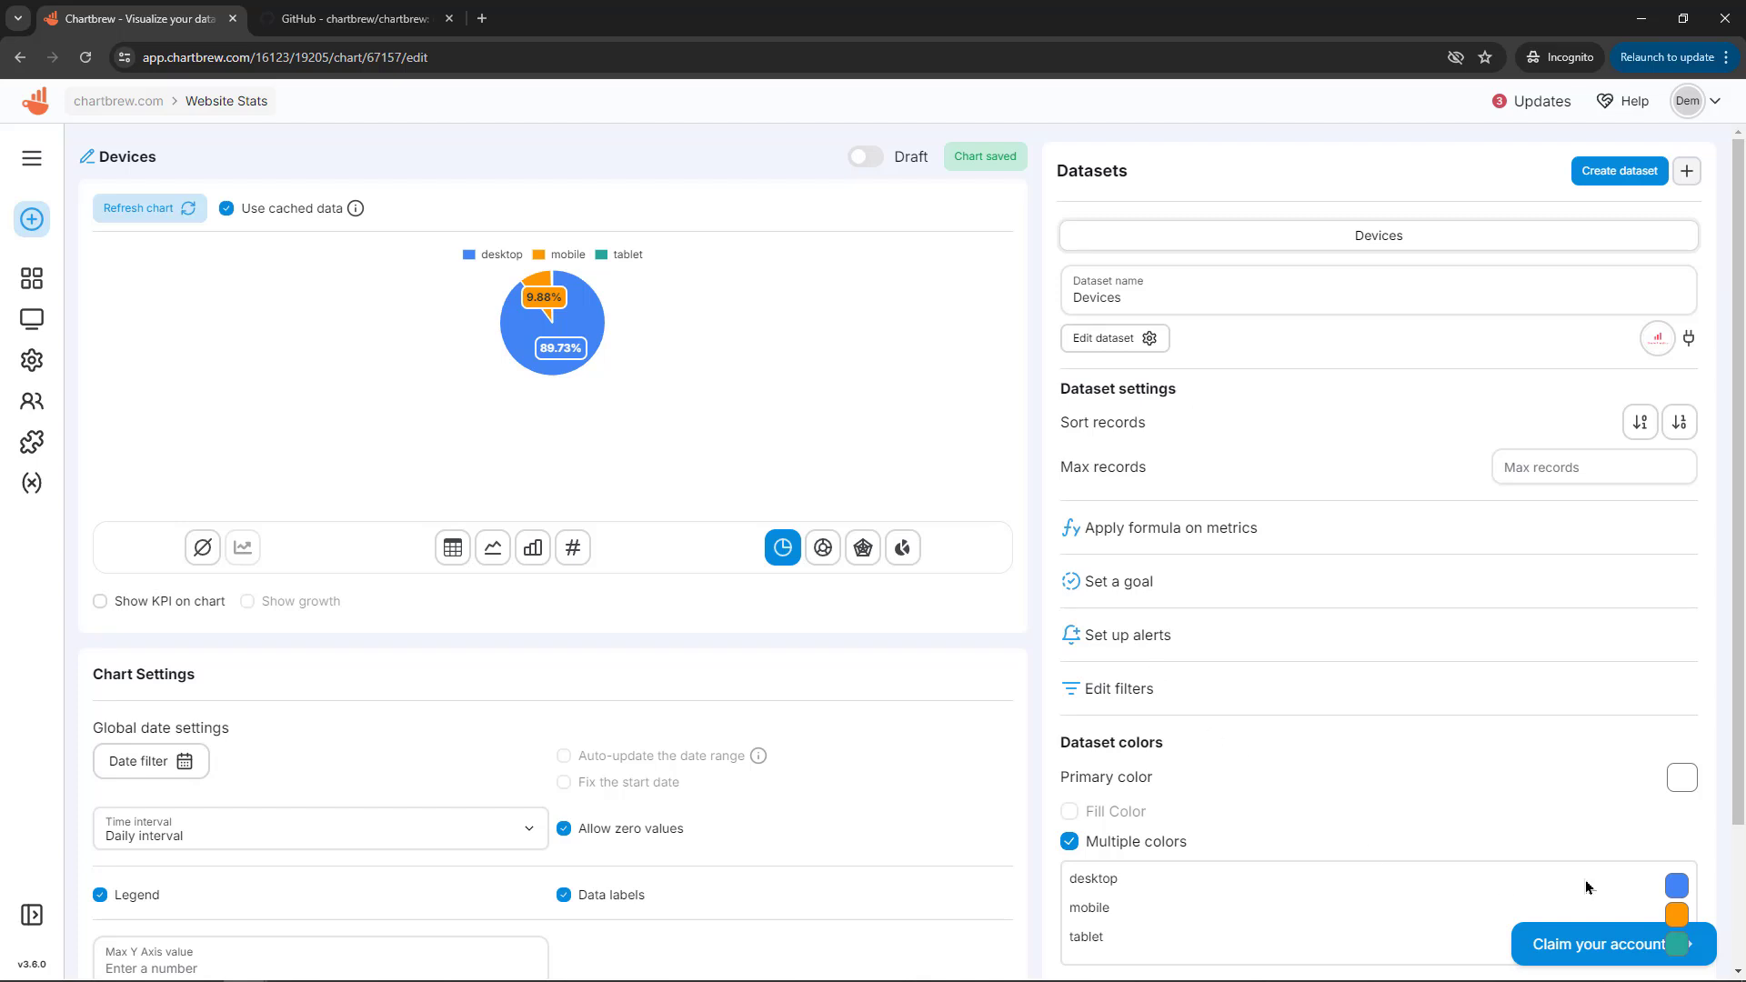
pyautogui.scroll(-2, 1367, 914)
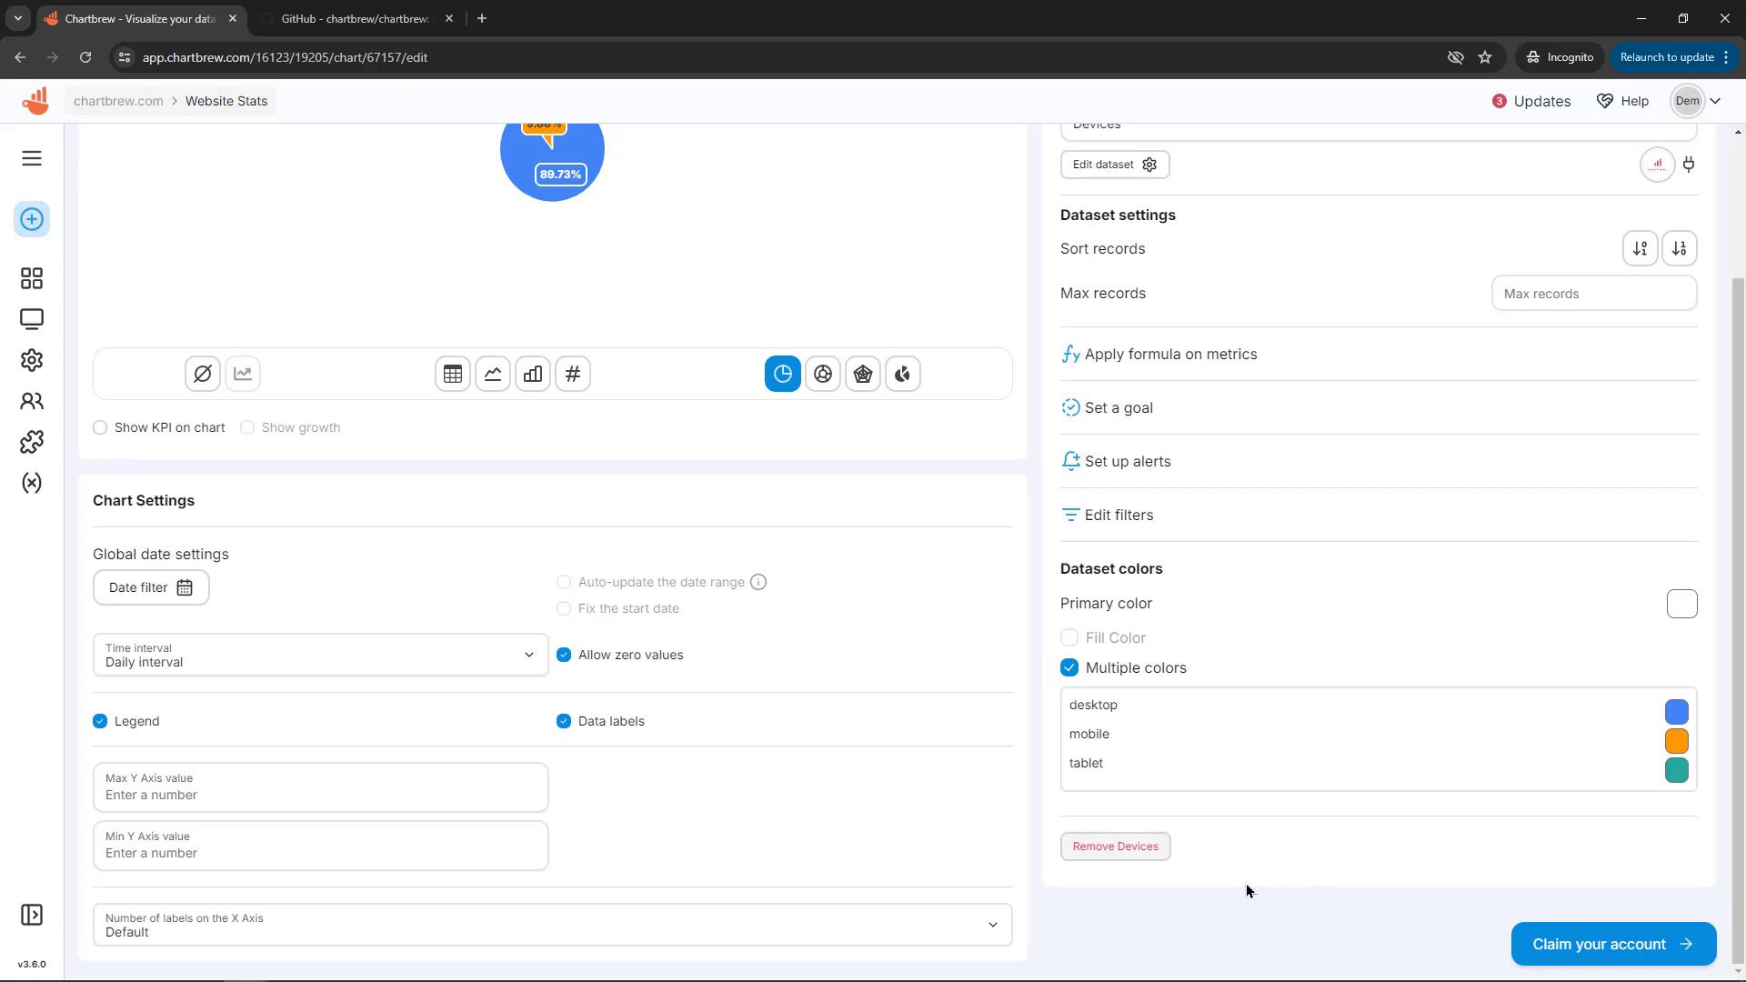
pyautogui.scroll(2, 1247, 888)
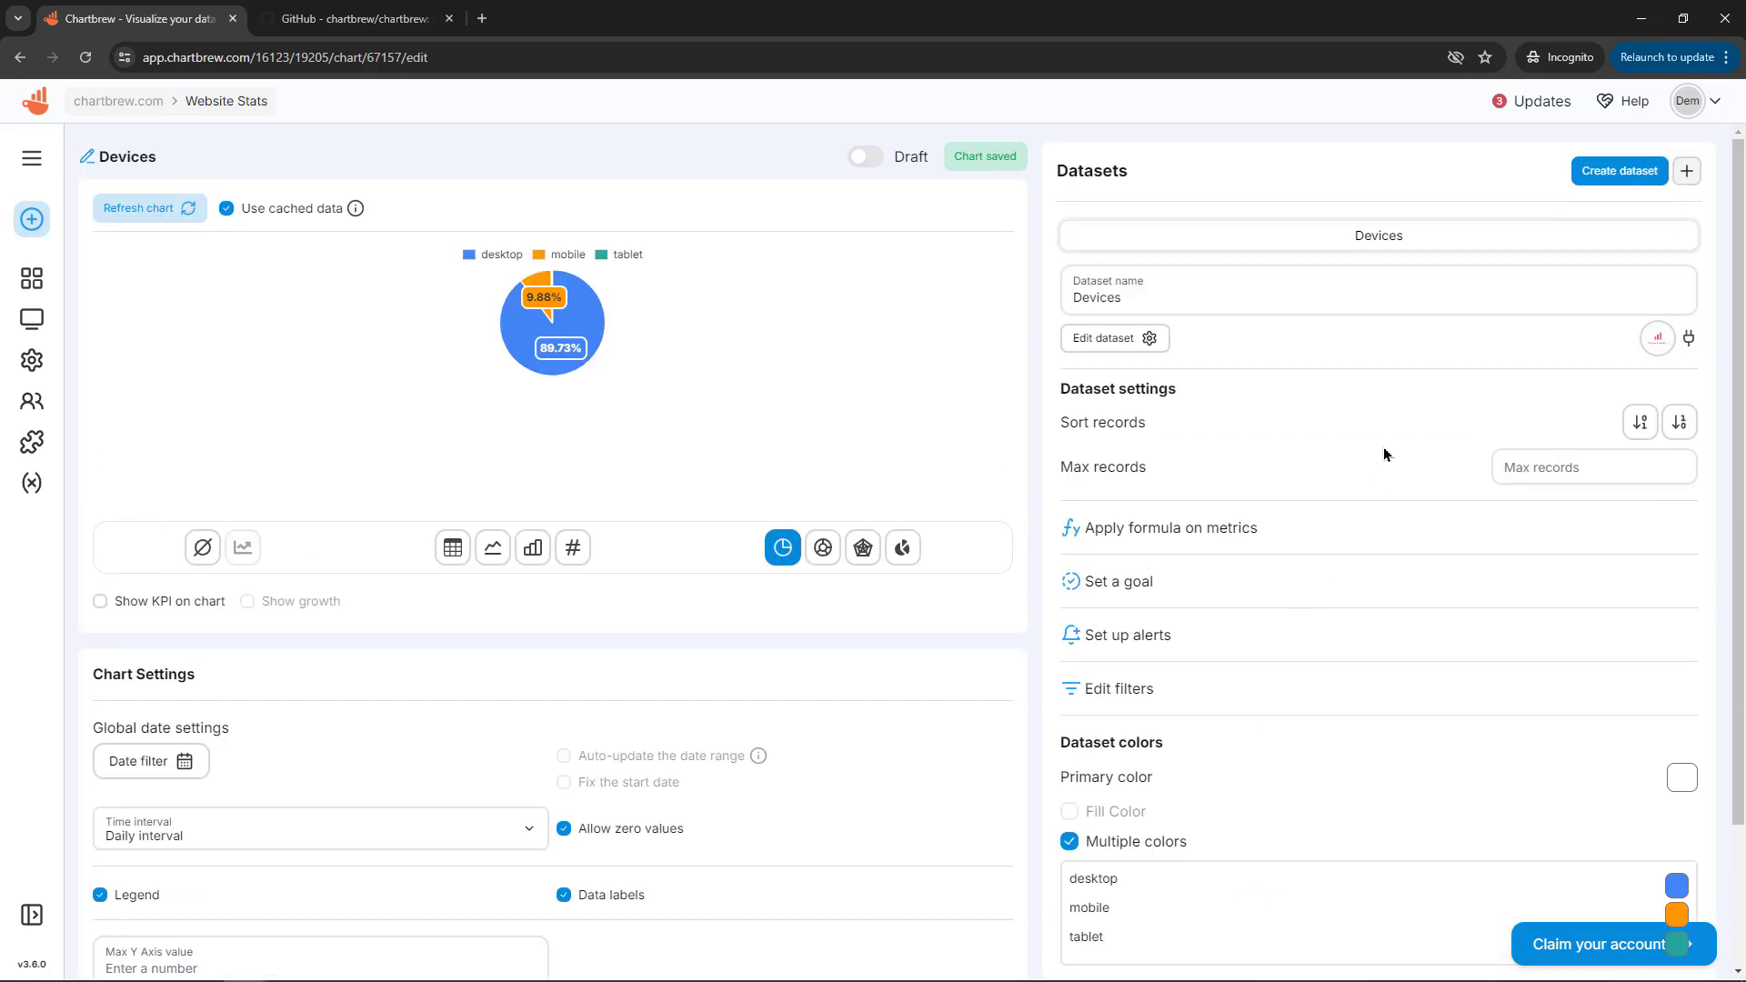
pyautogui.click(28, 161)
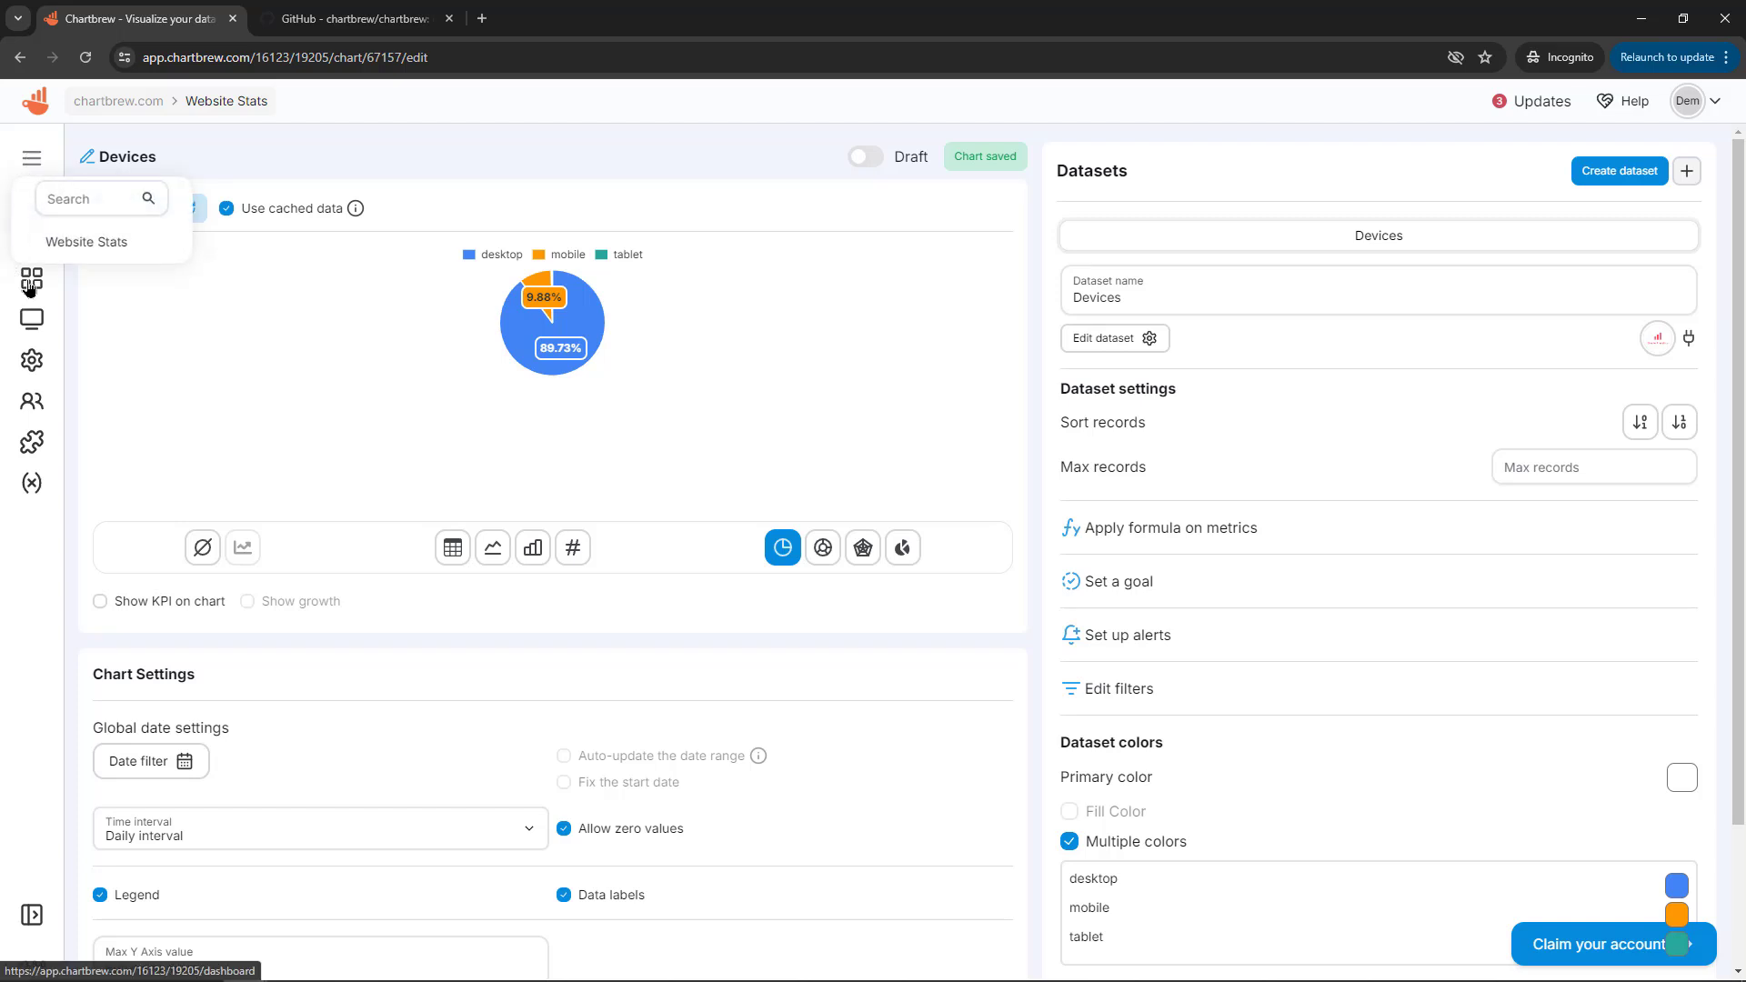
pyautogui.click(30, 281)
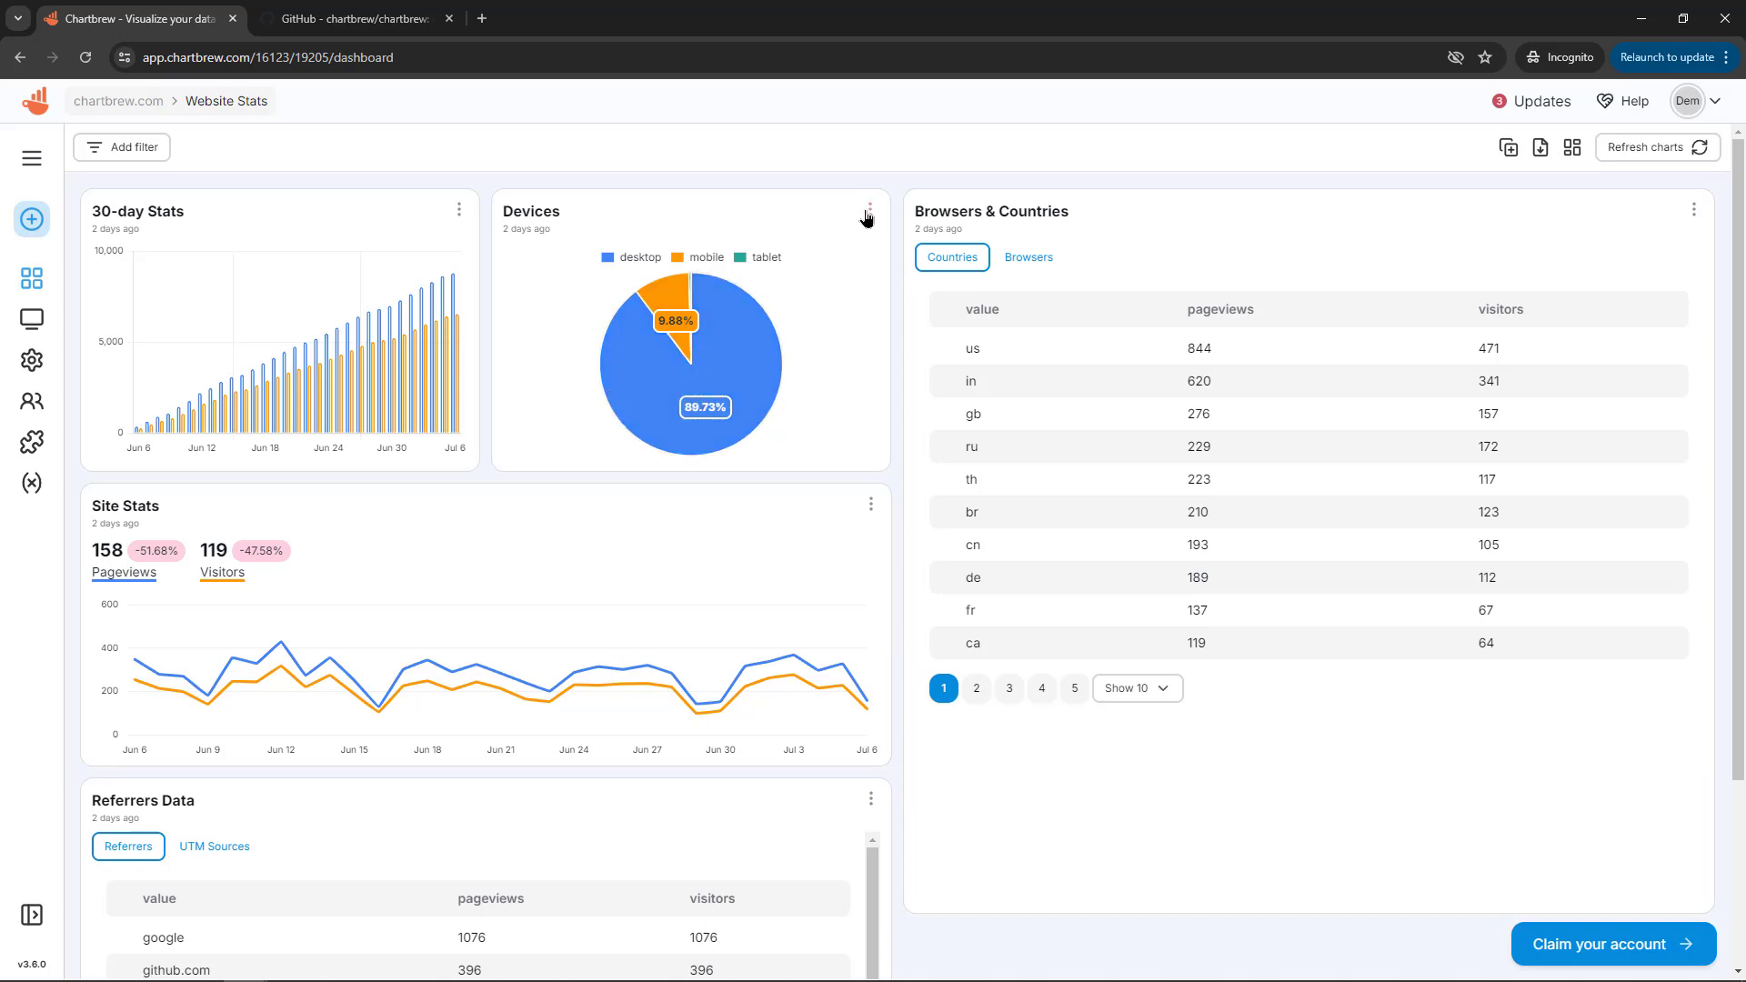
pyautogui.click(868, 212)
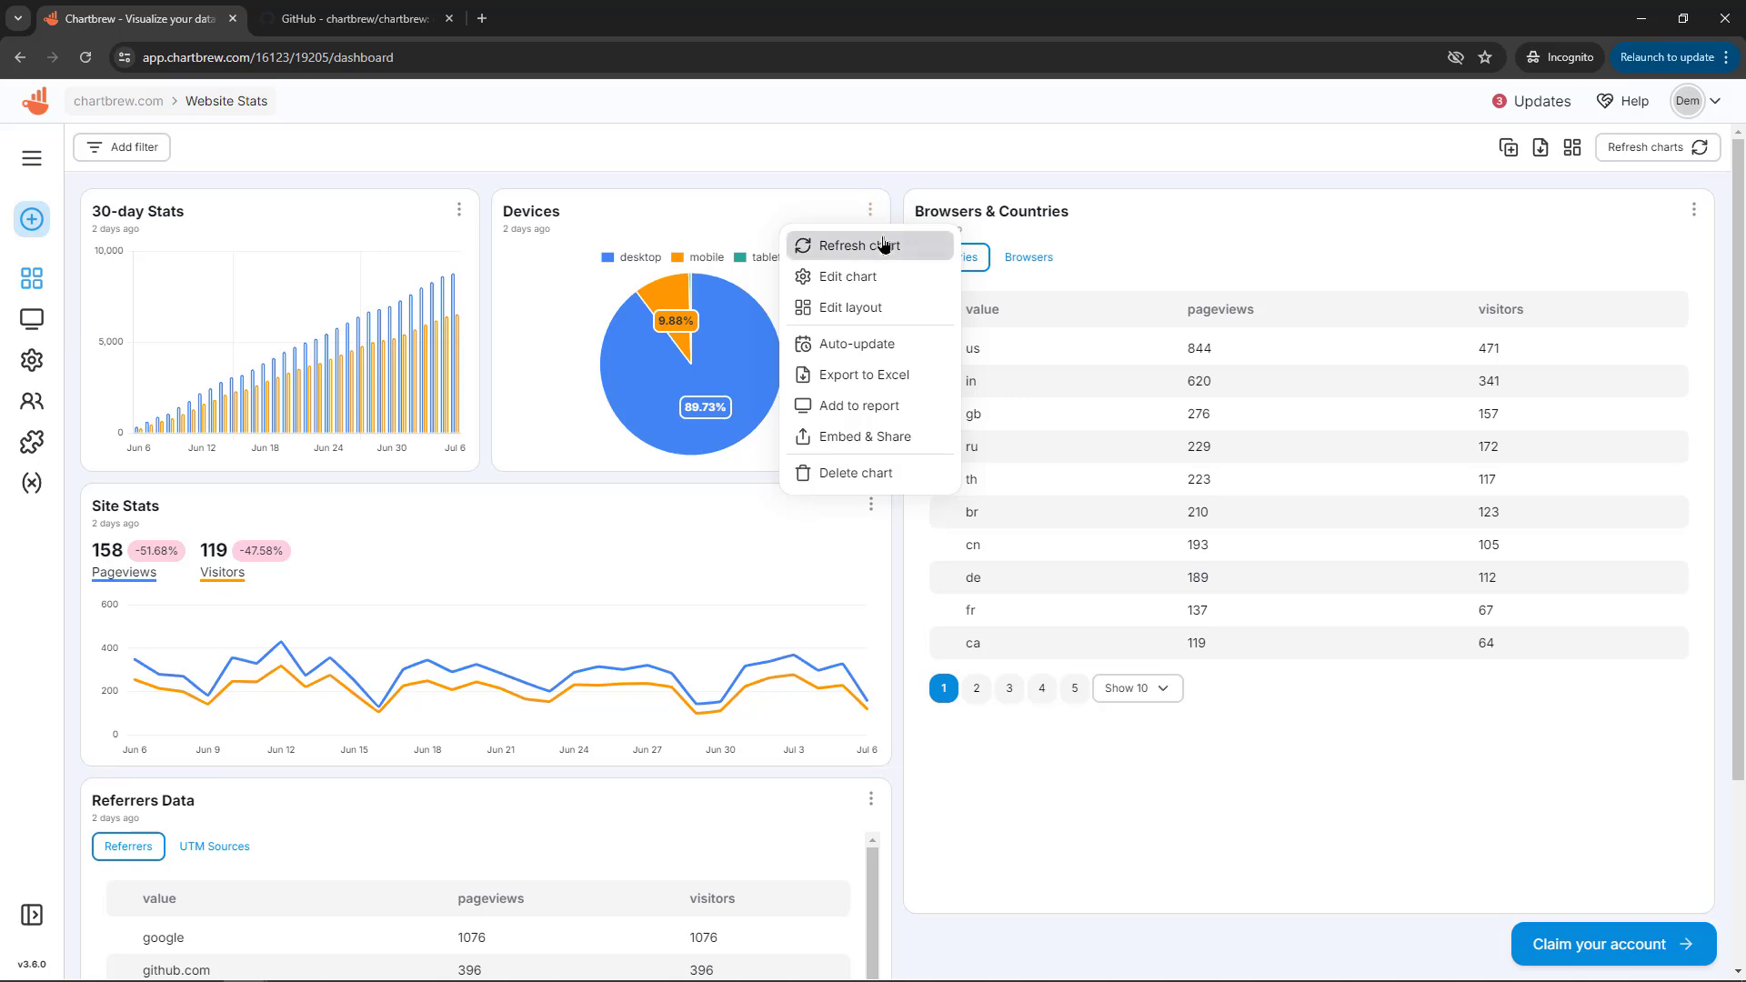
pyautogui.click(883, 243)
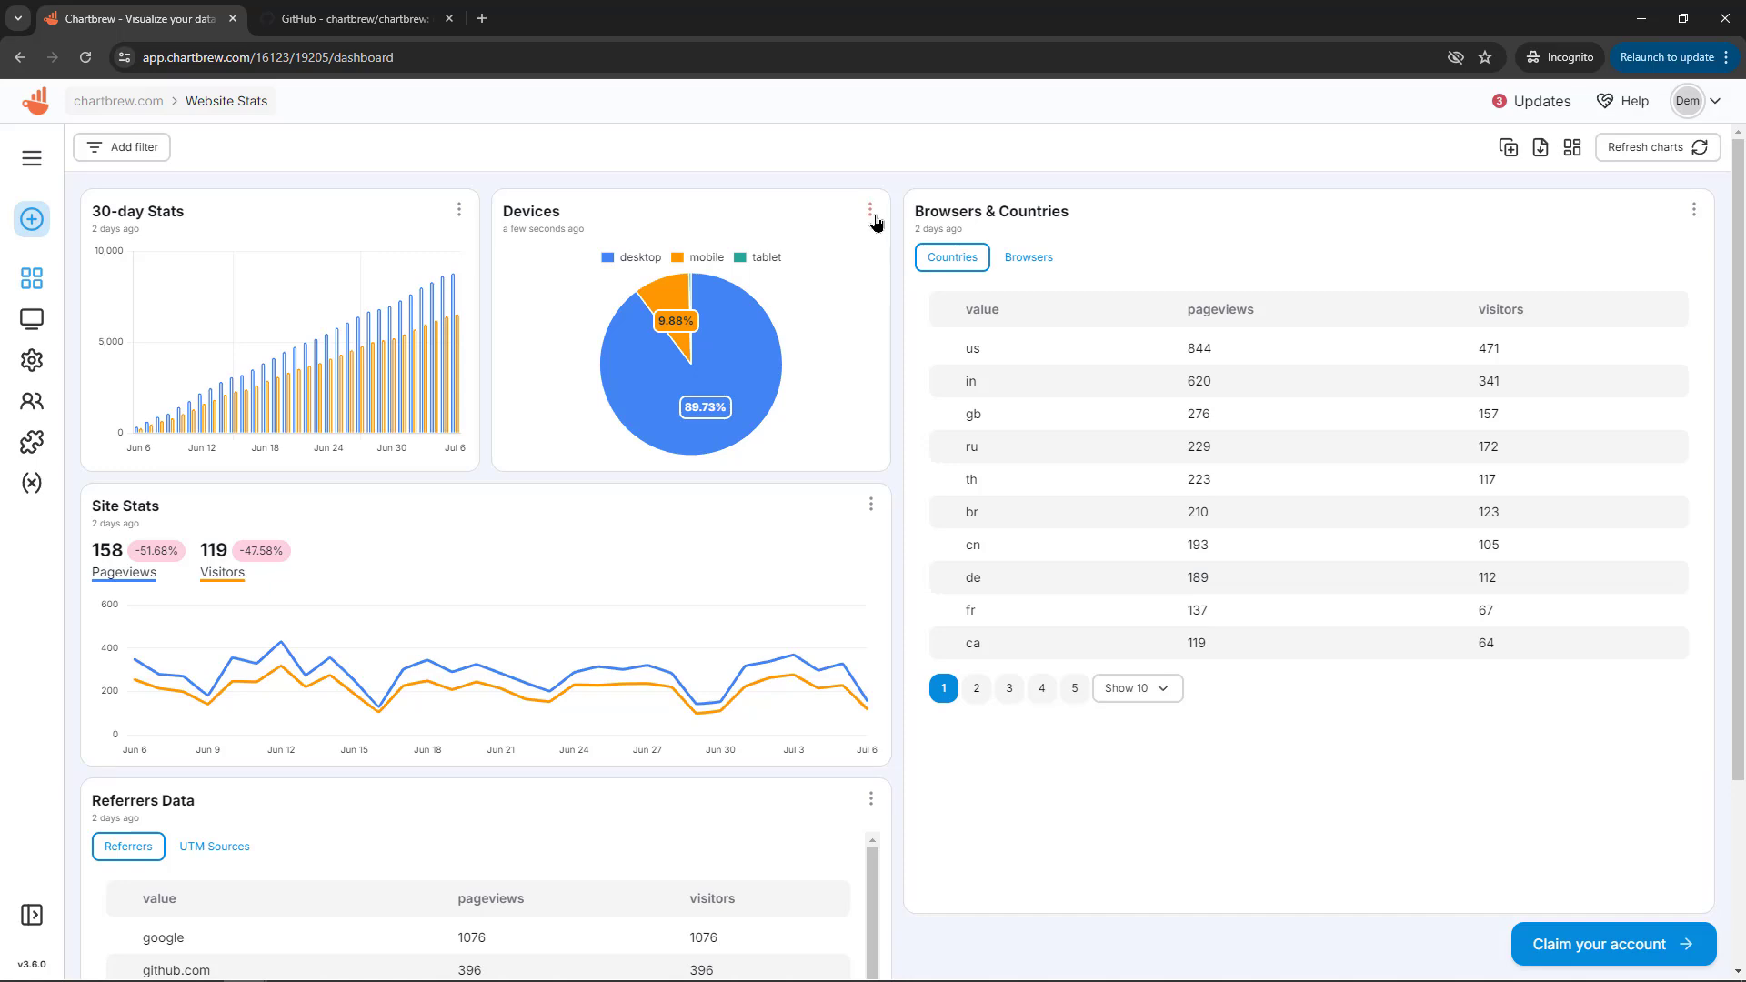
pyautogui.click(871, 212)
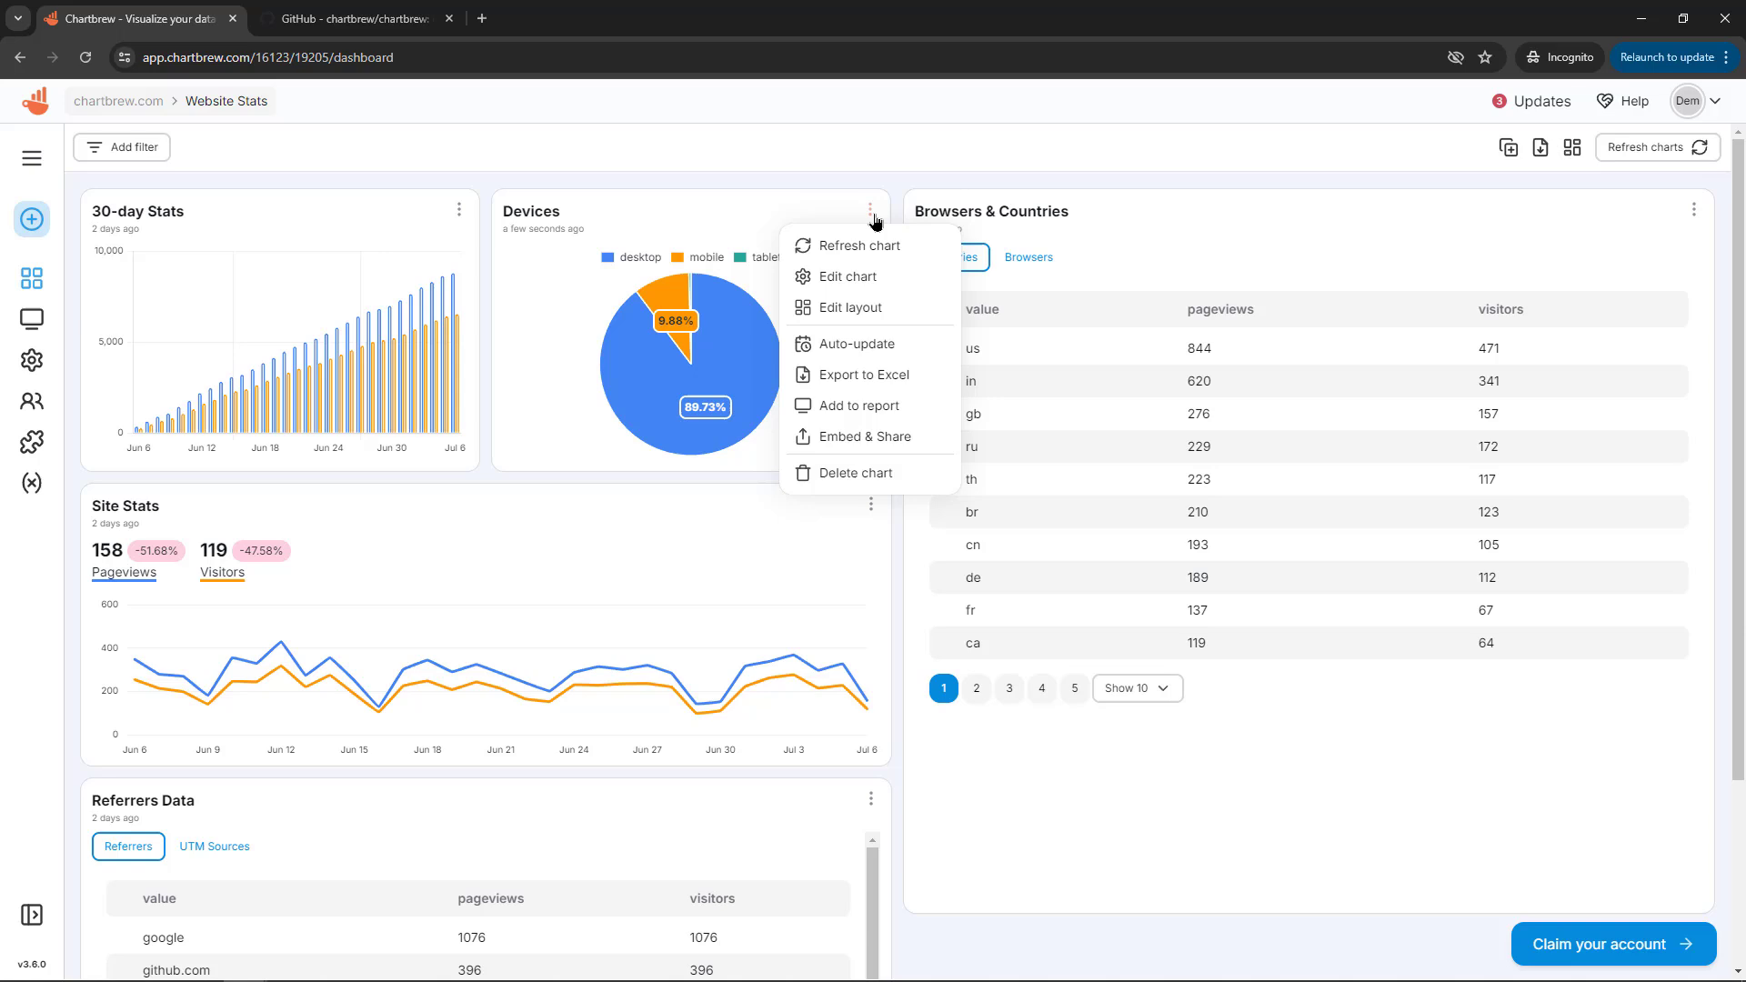
pyautogui.click(890, 351)
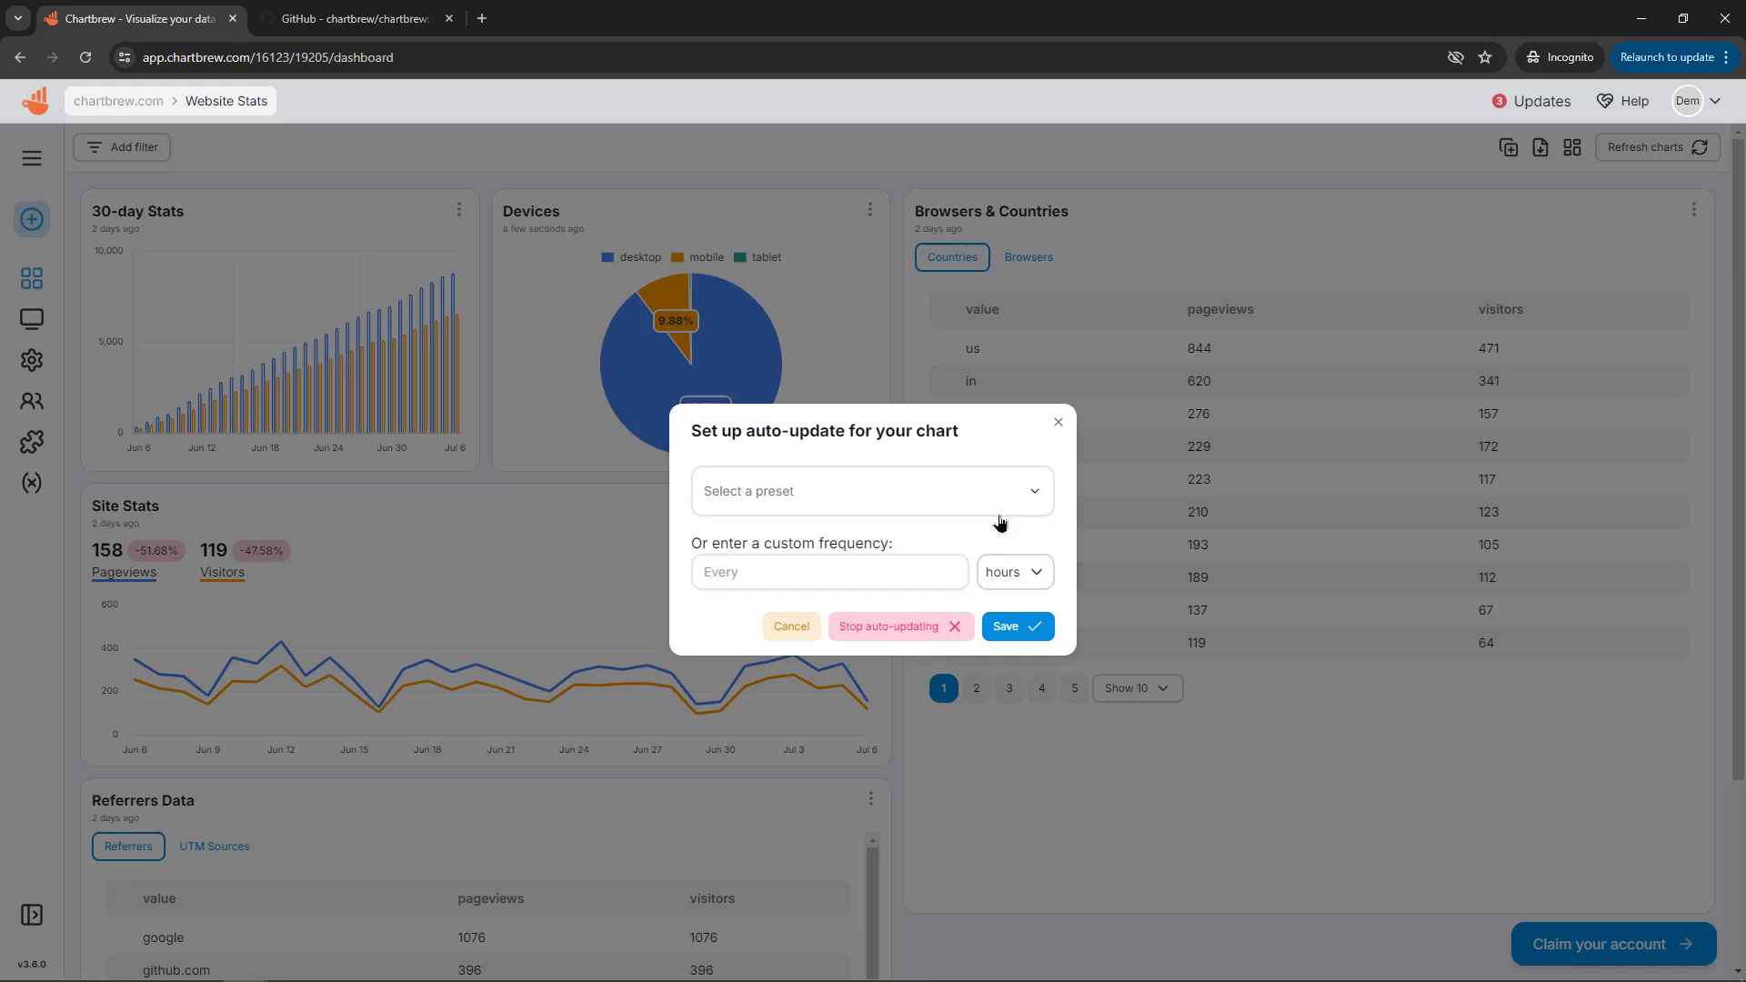
pyautogui.click(1033, 505)
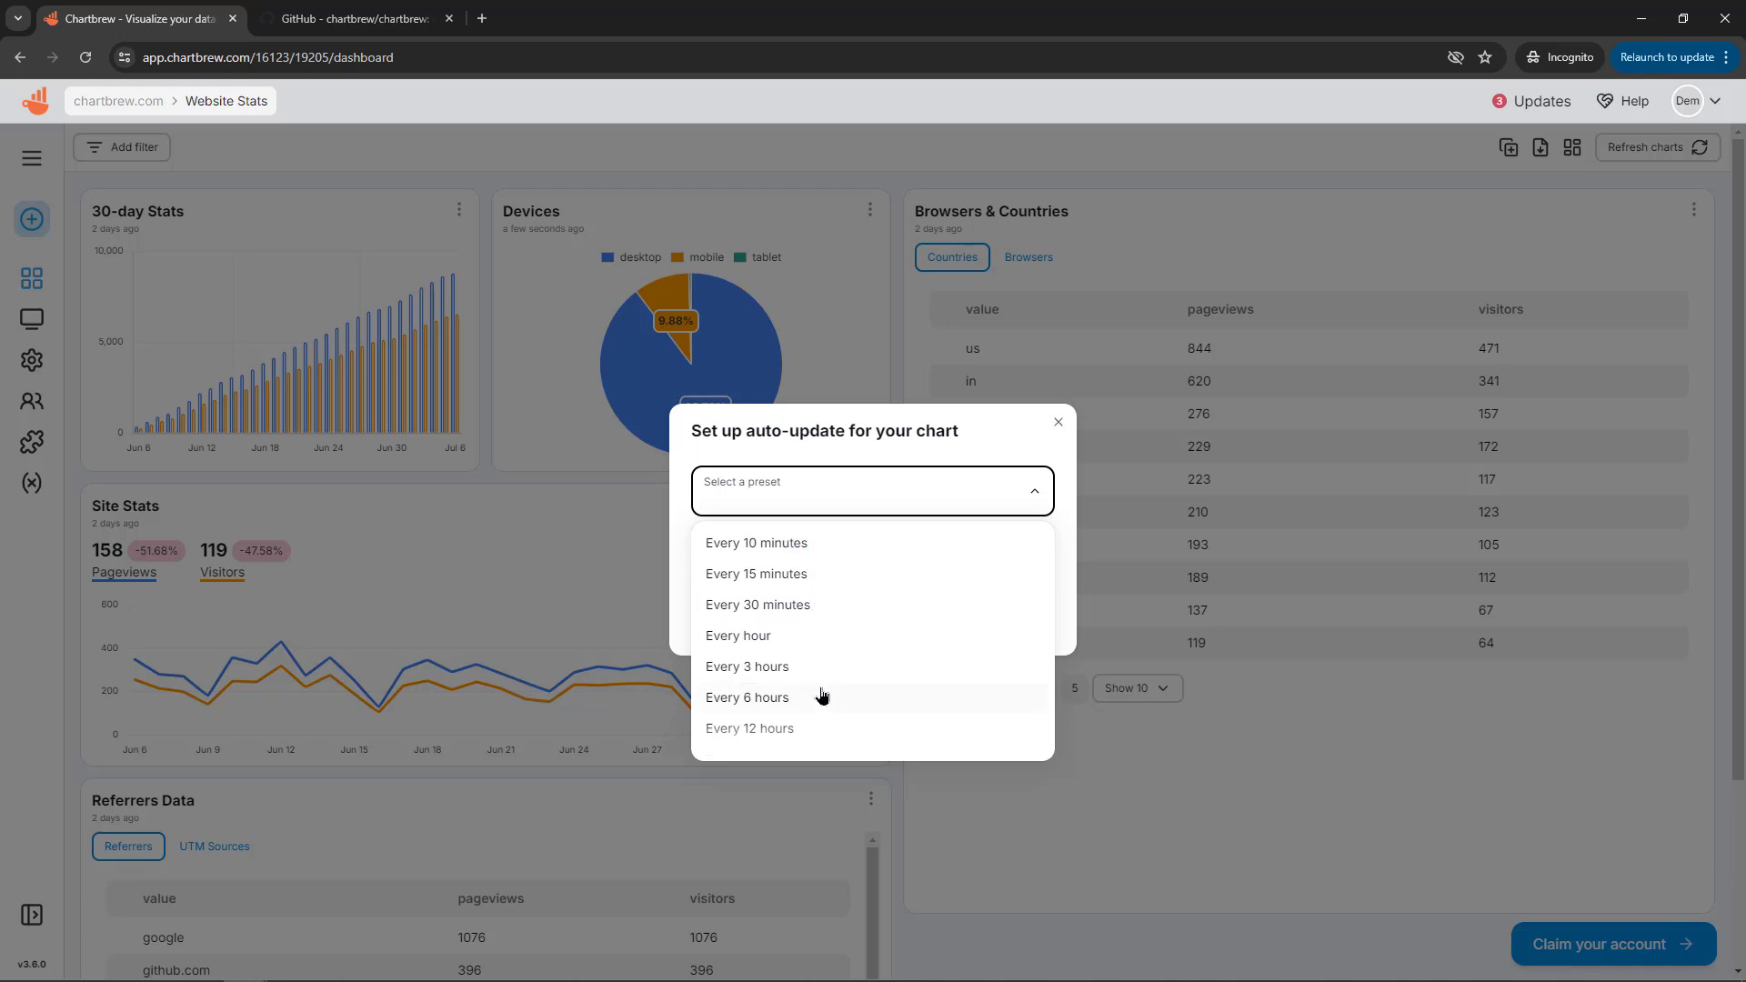
pyautogui.scroll(-1, 821, 698)
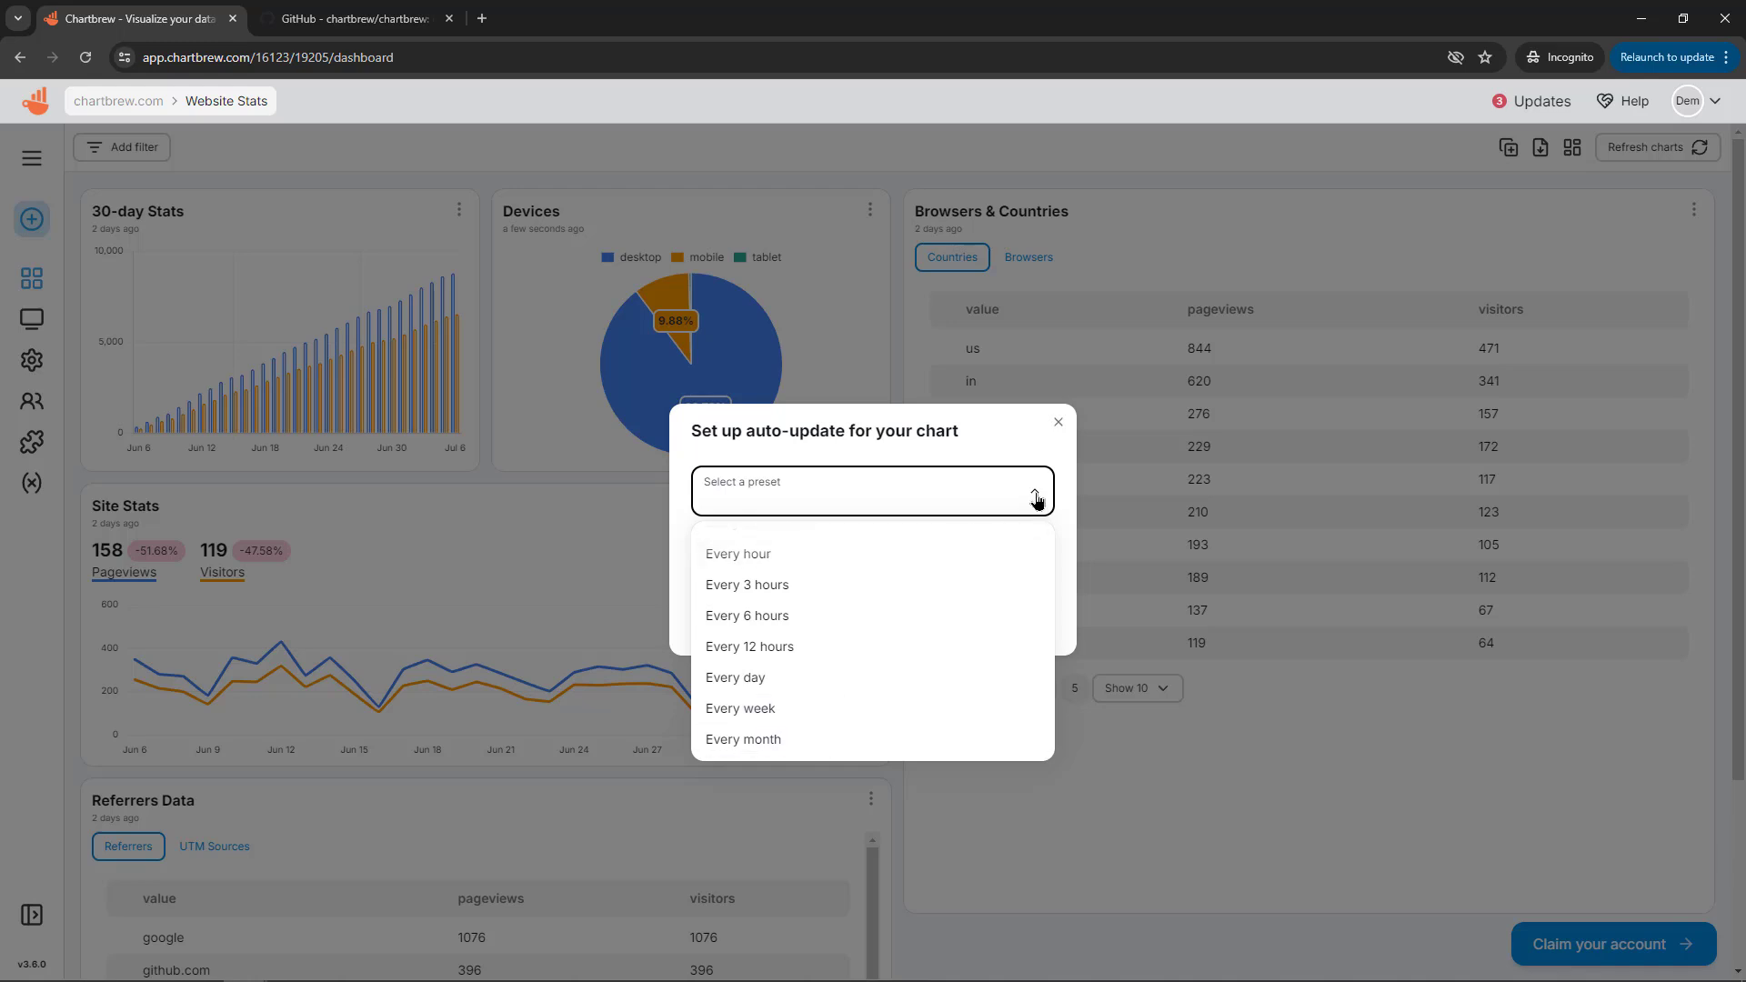
pyautogui.click(1025, 447)
pyautogui.click(948, 569)
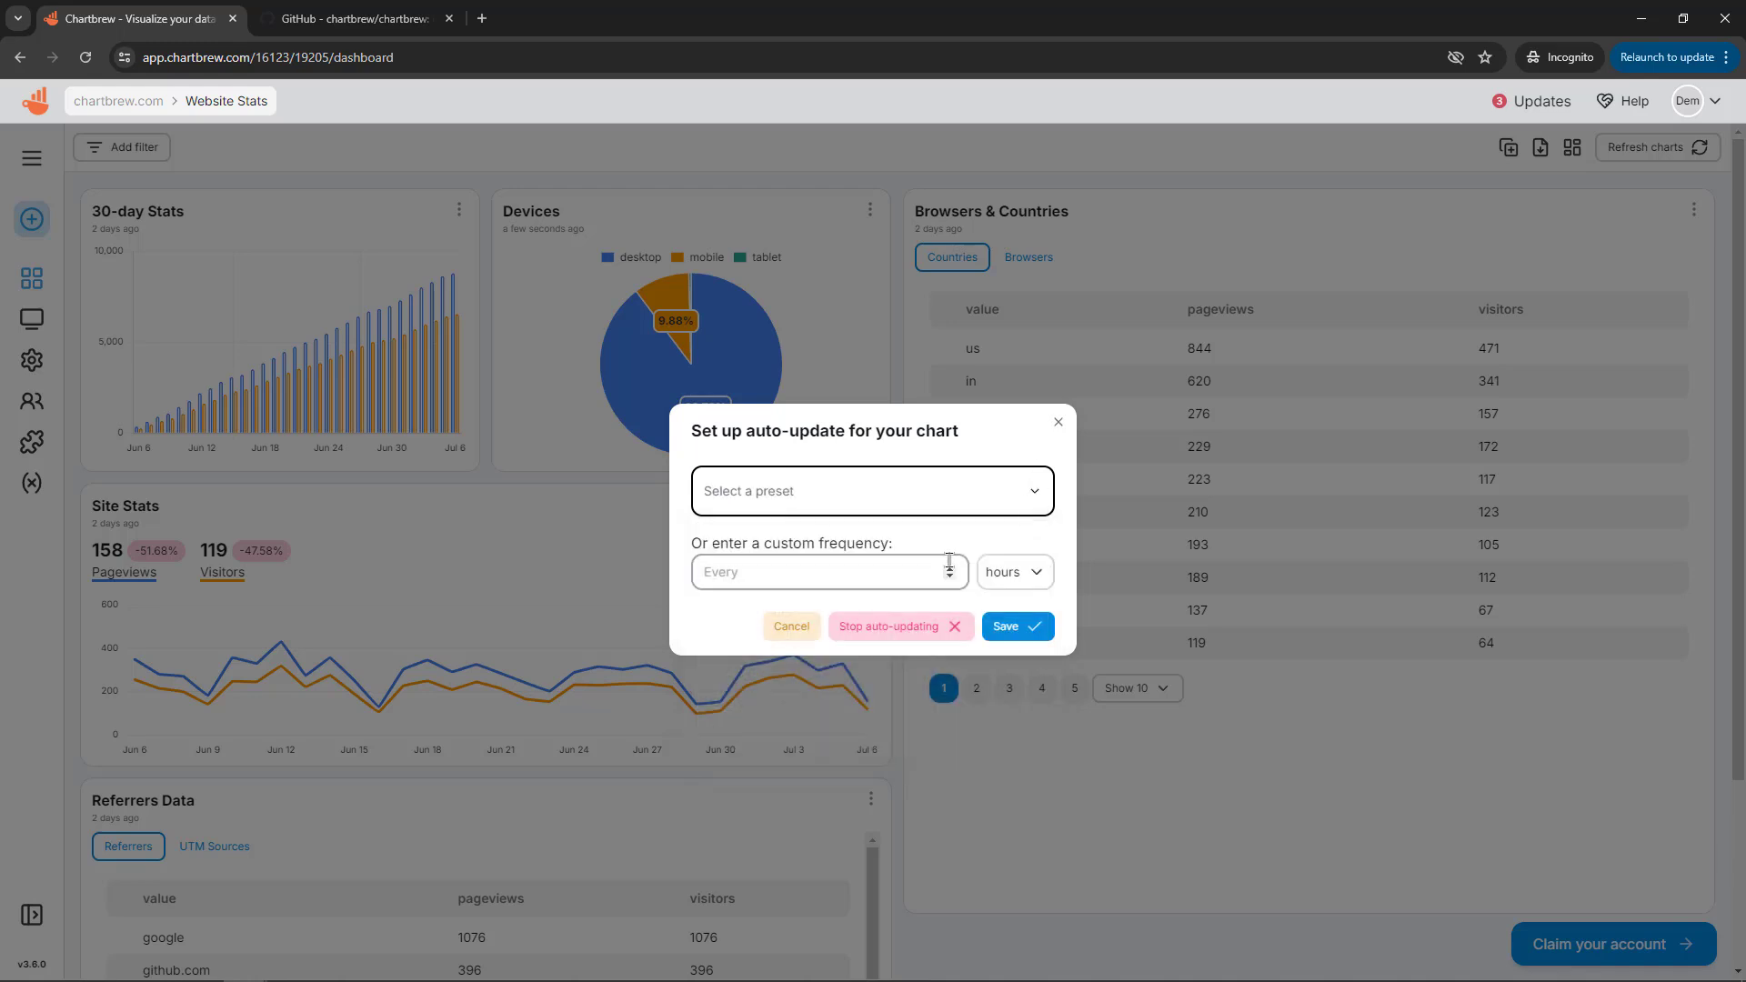
pyautogui.click(948, 568)
pyautogui.click(948, 568)
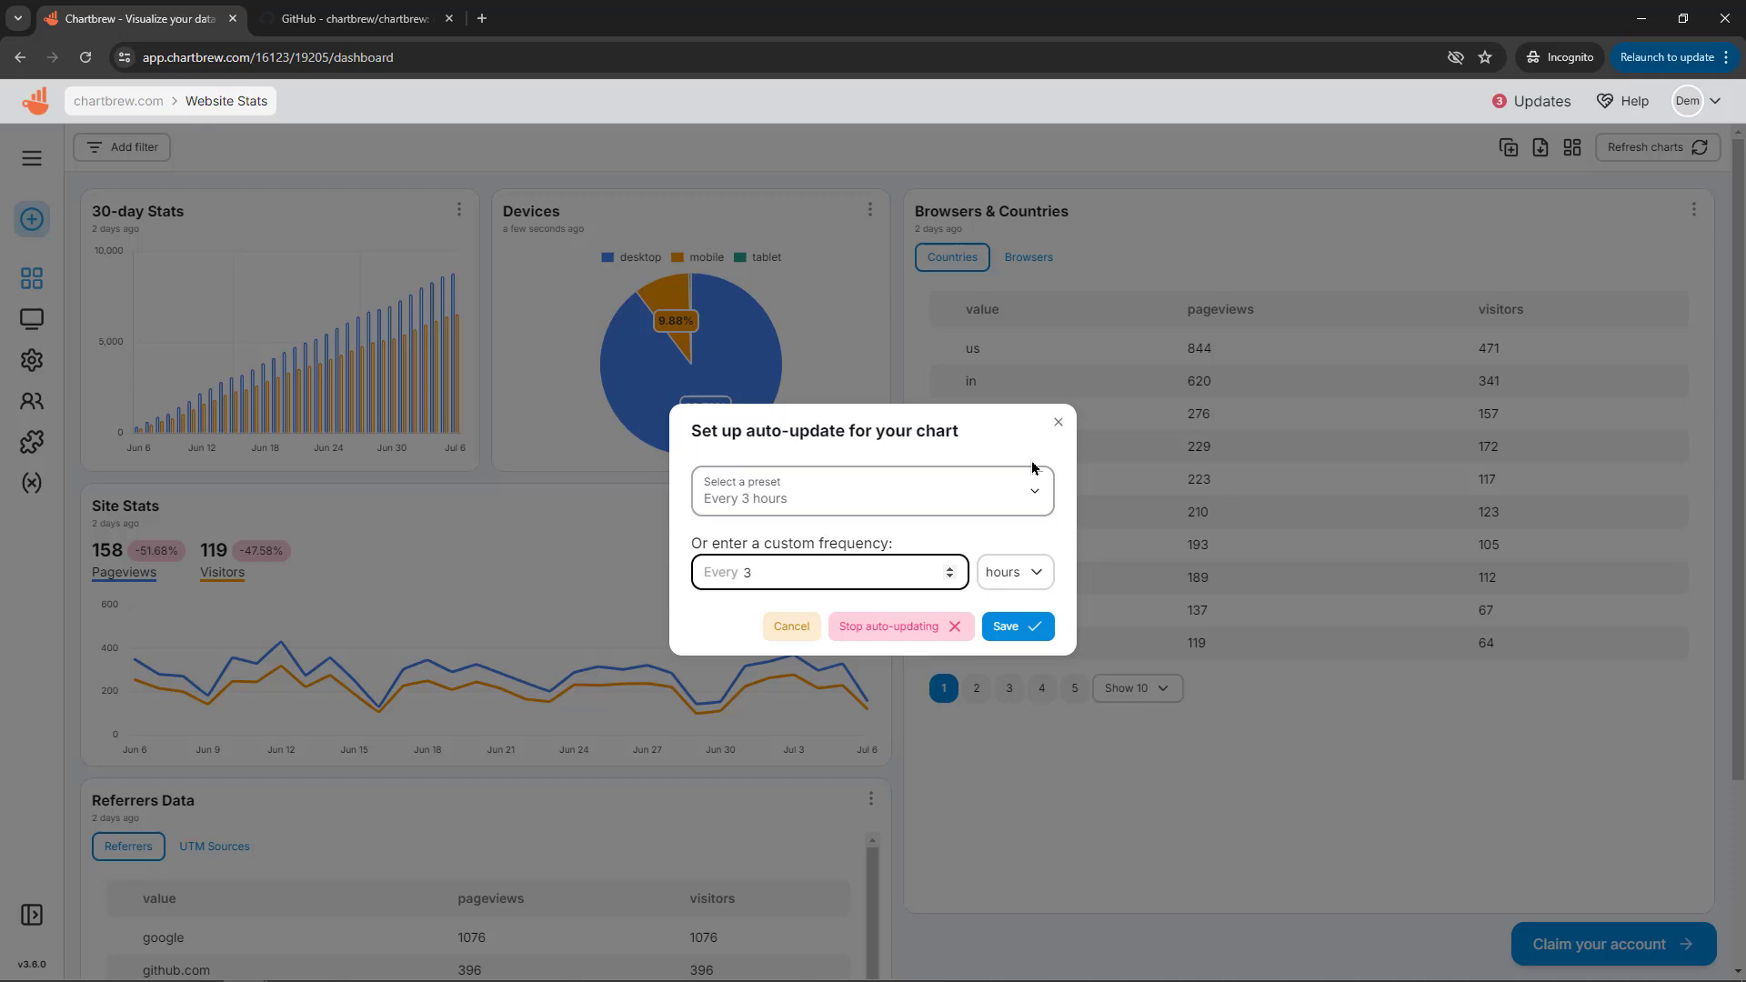
pyautogui.click(1058, 423)
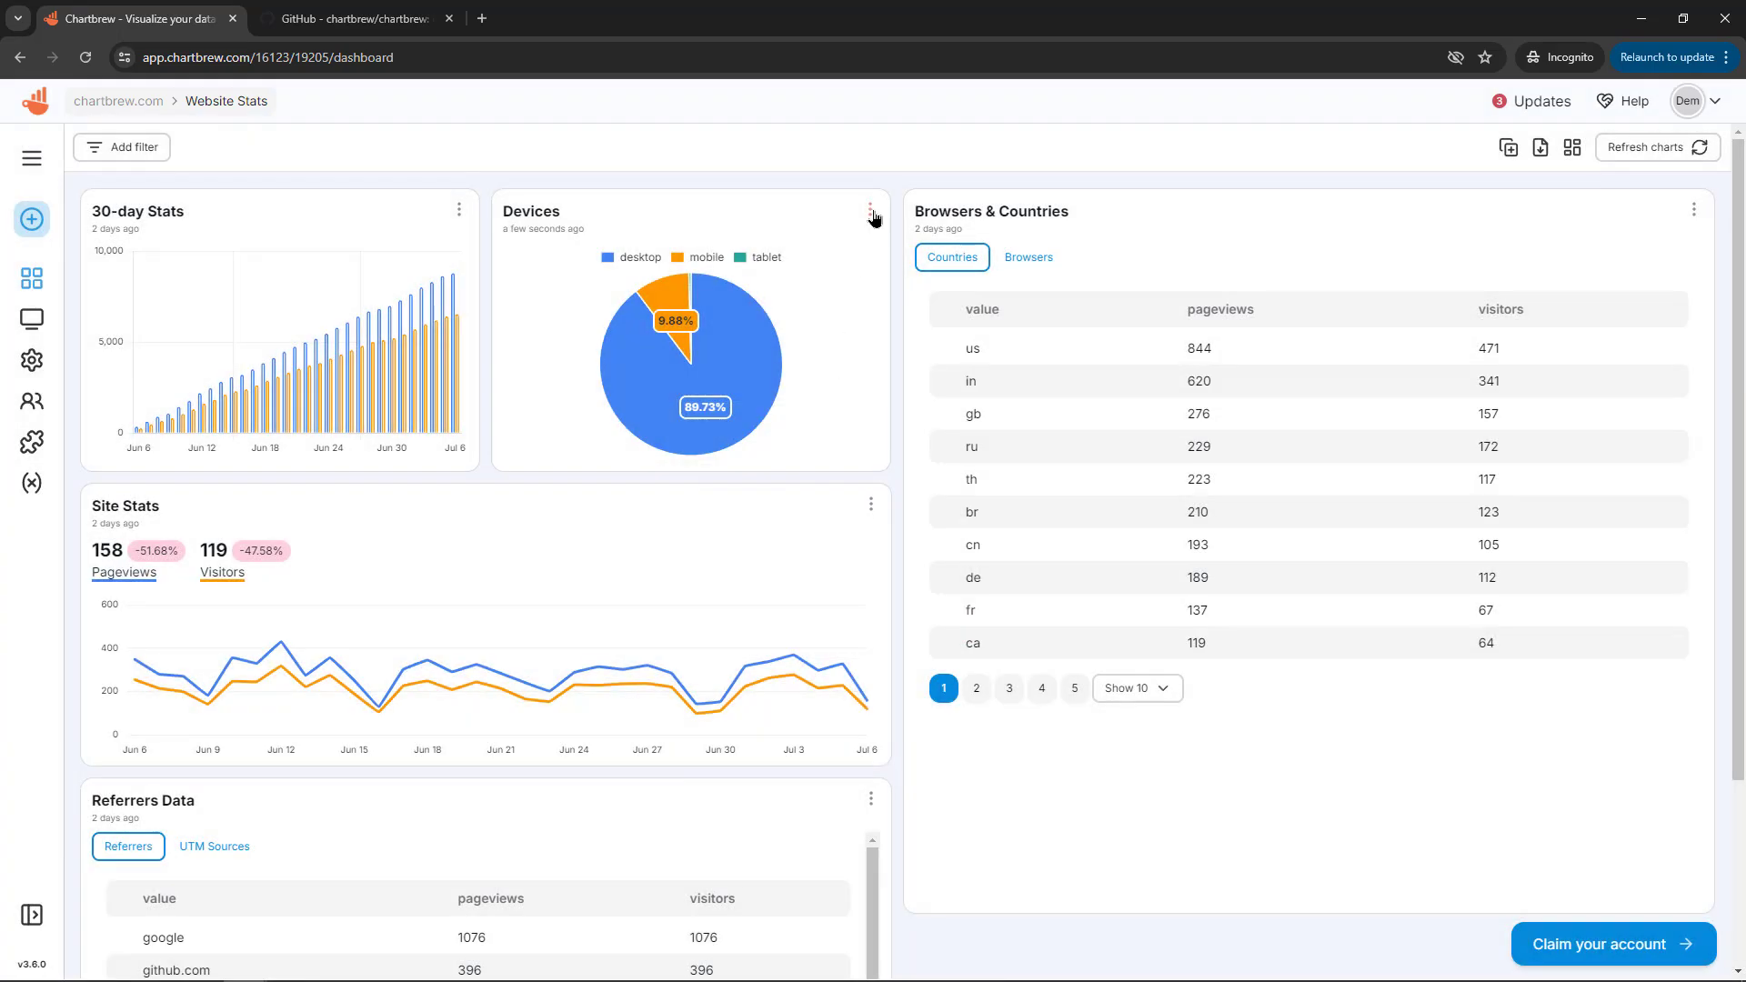
# Step: Enable sharing for the Devices chart embed, try Dark then Light theme, then make it private again
pyautogui.click(871, 211)
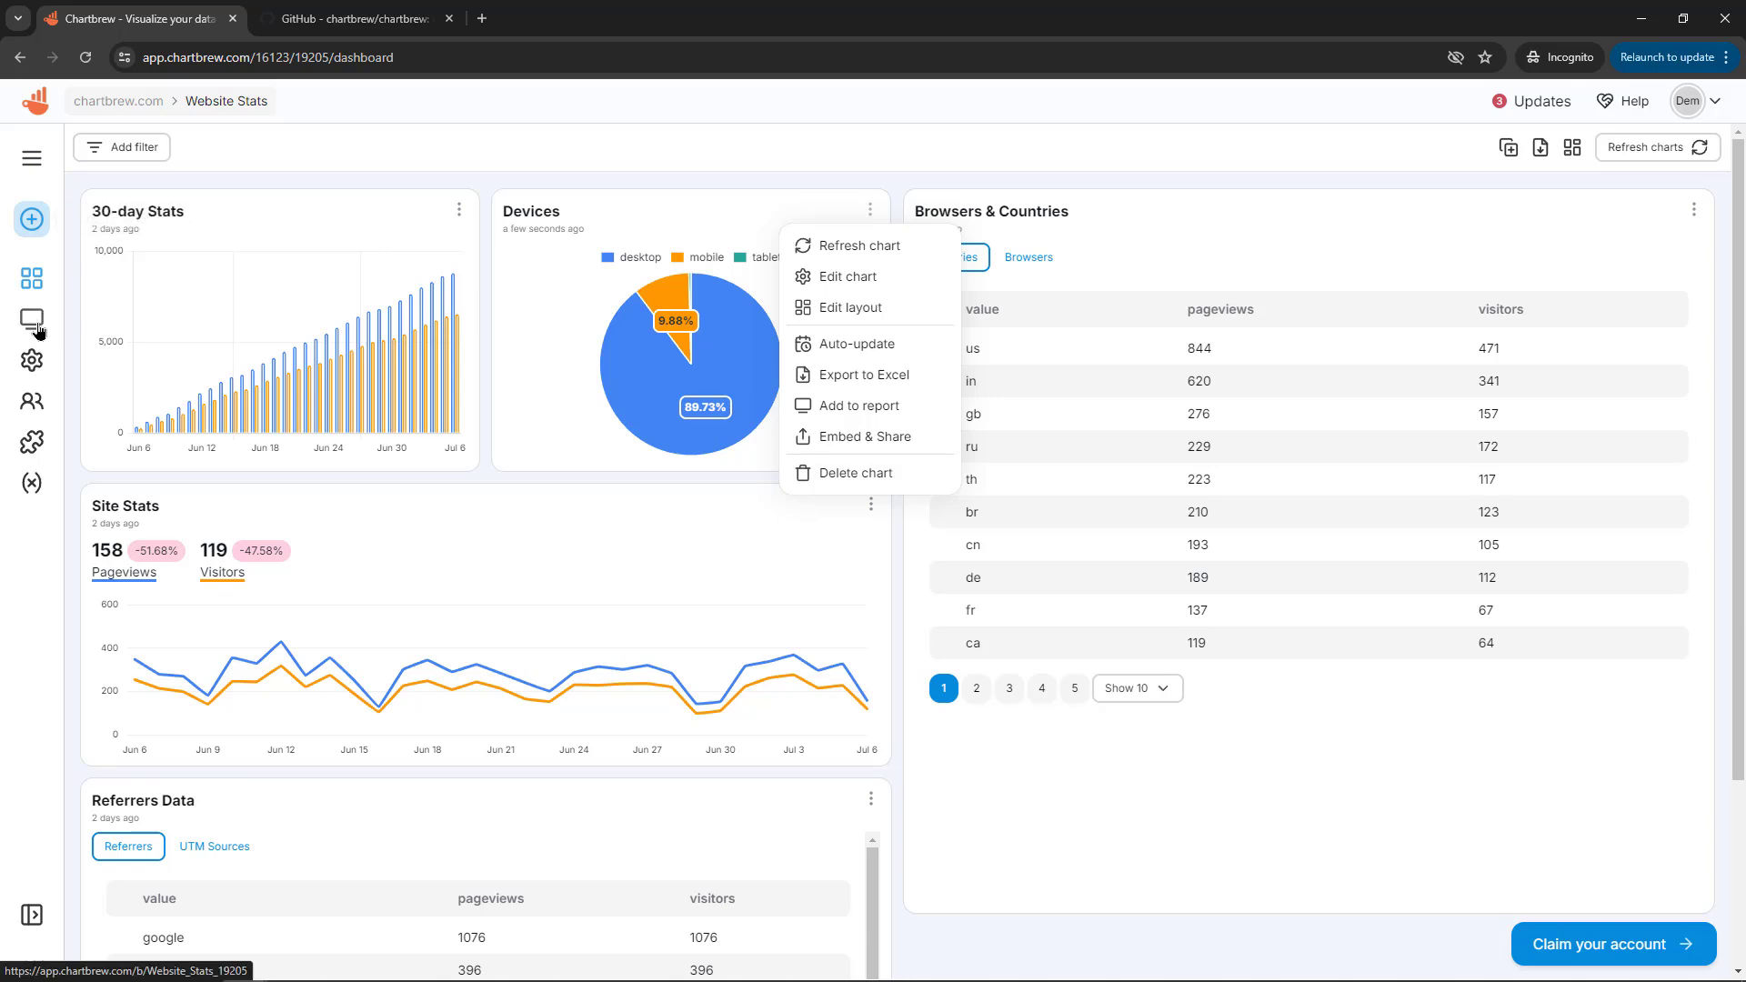
pyautogui.click(864, 438)
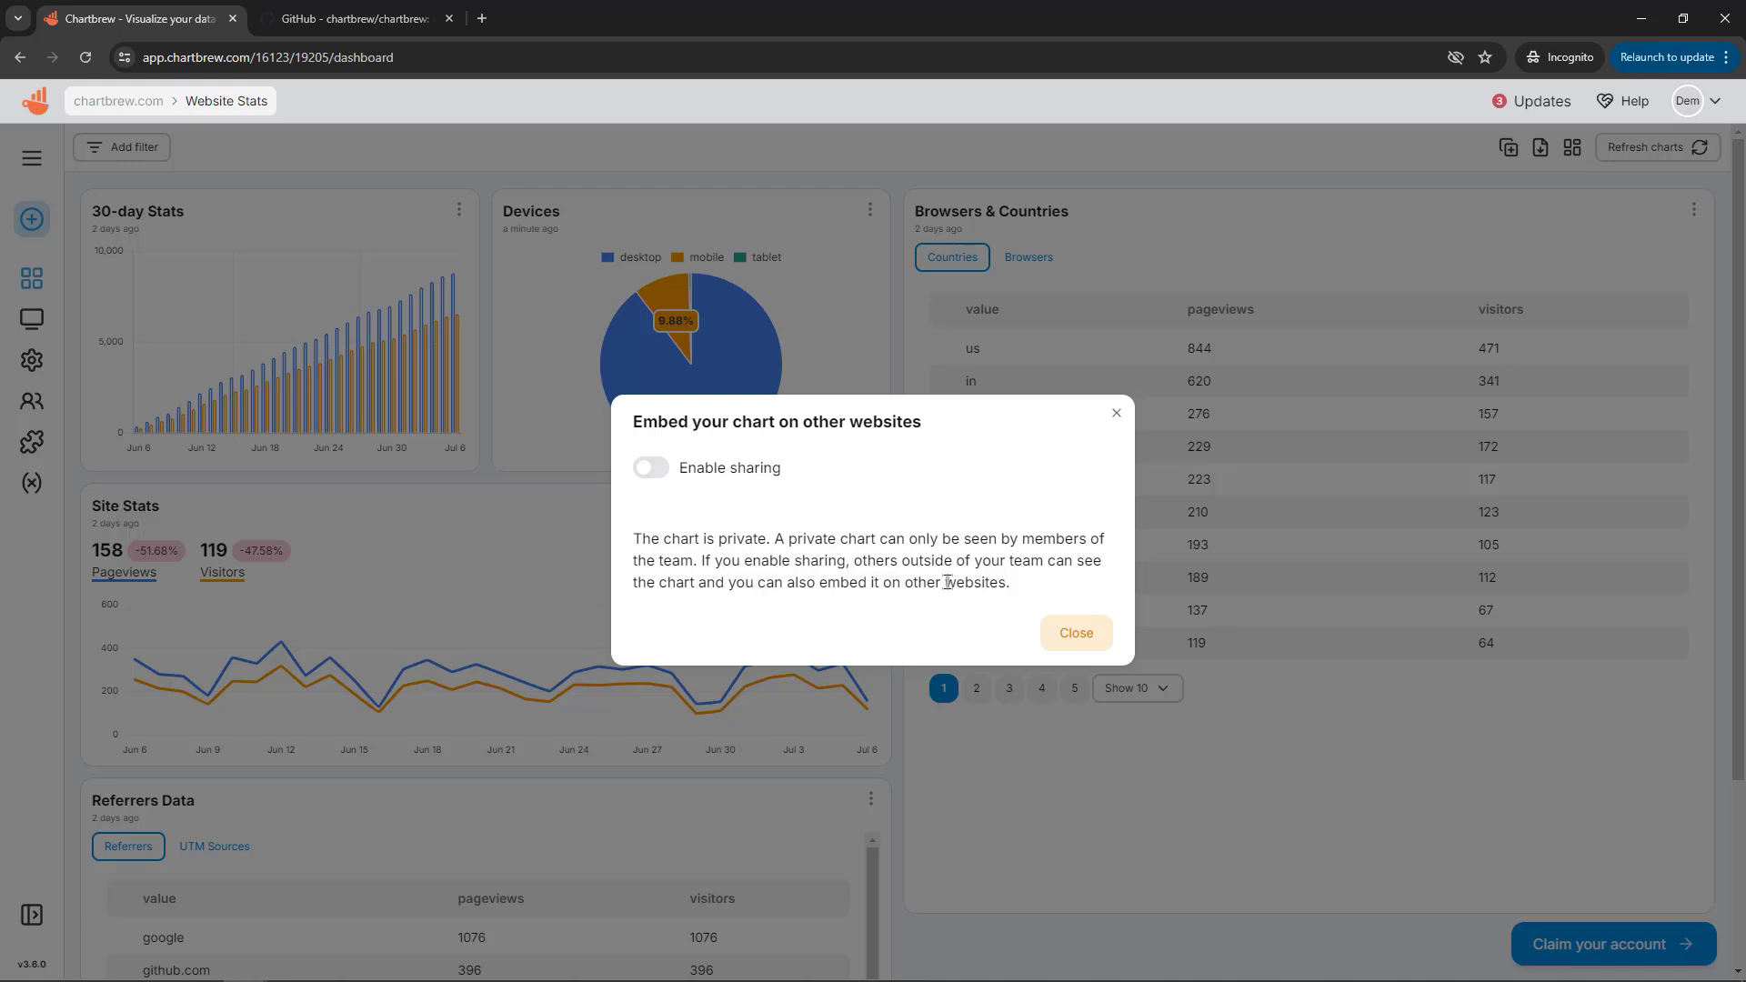
pyautogui.click(1084, 640)
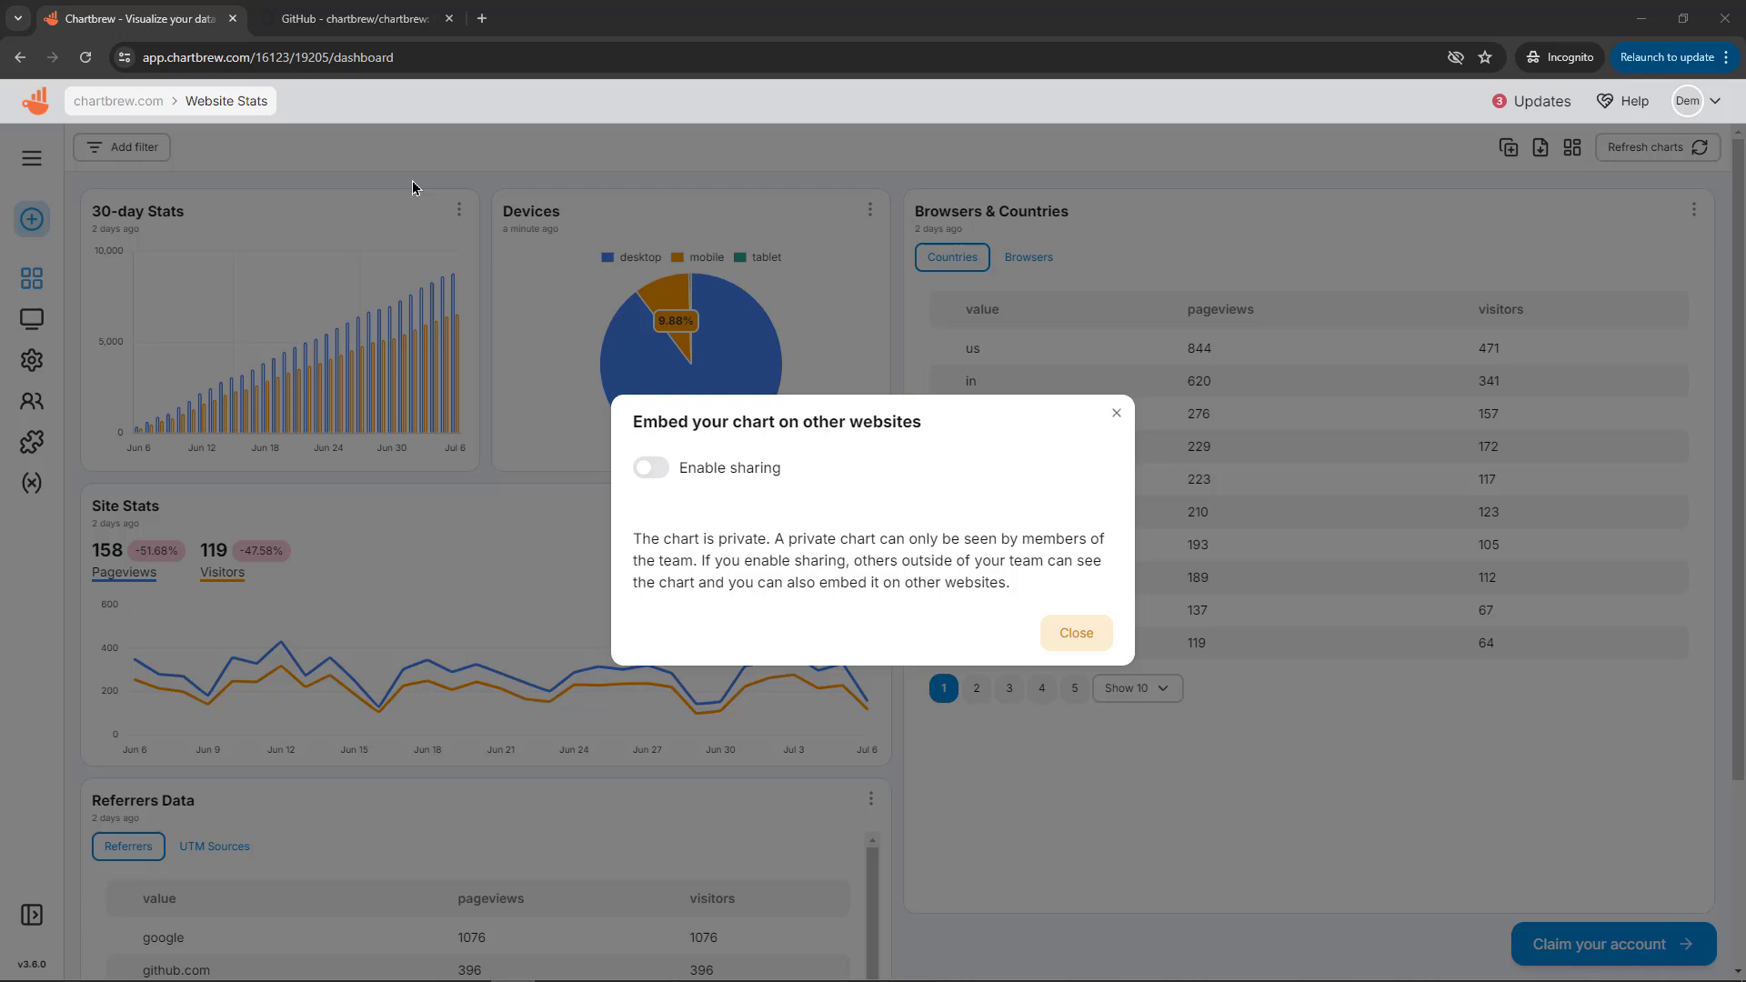
pyautogui.click(651, 468)
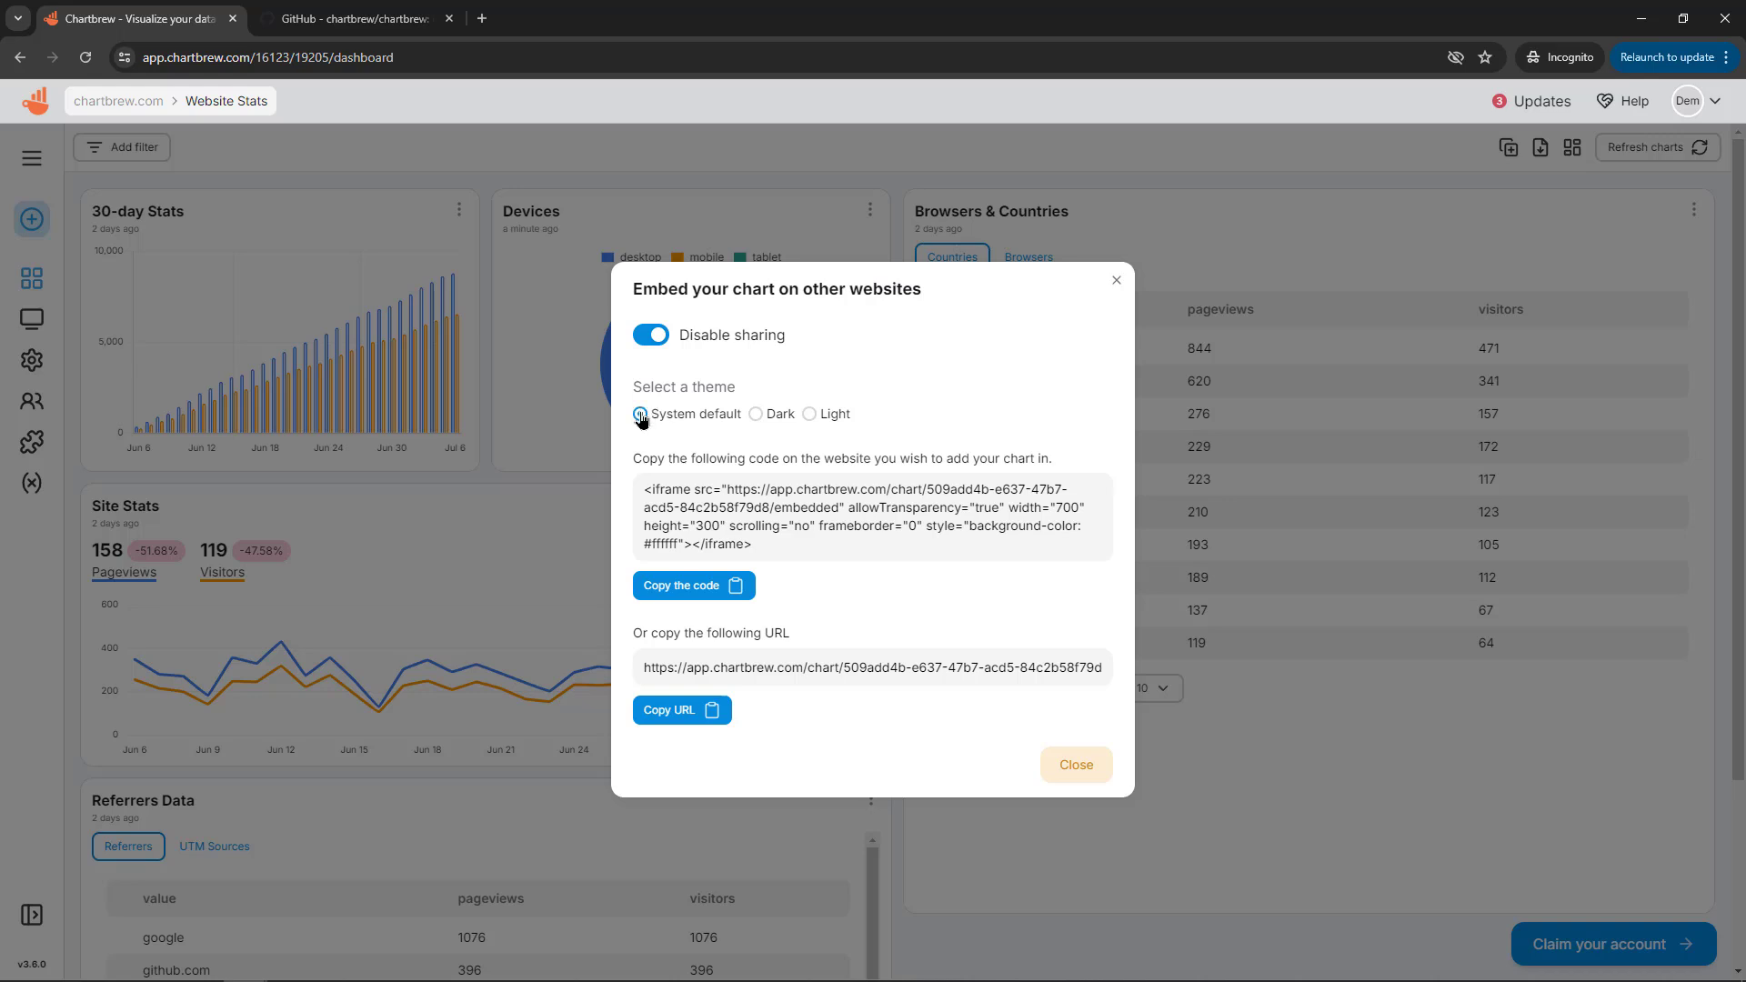
pyautogui.click(757, 416)
pyautogui.click(810, 416)
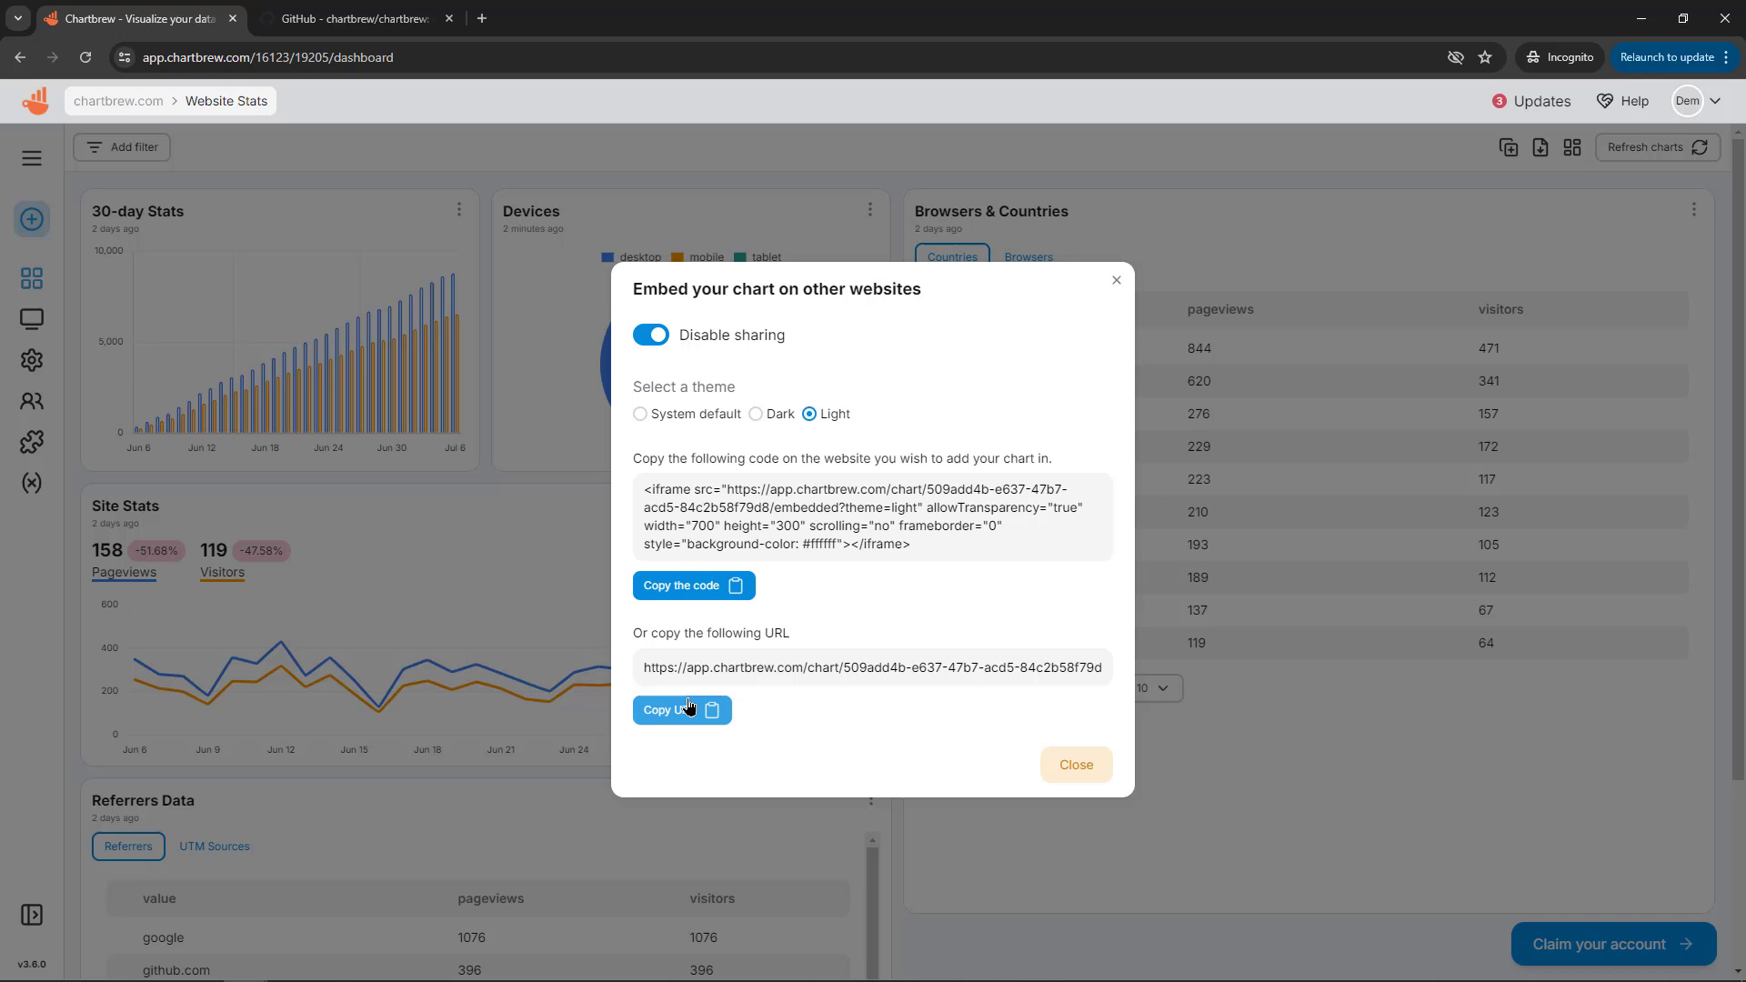
pyautogui.click(639, 344)
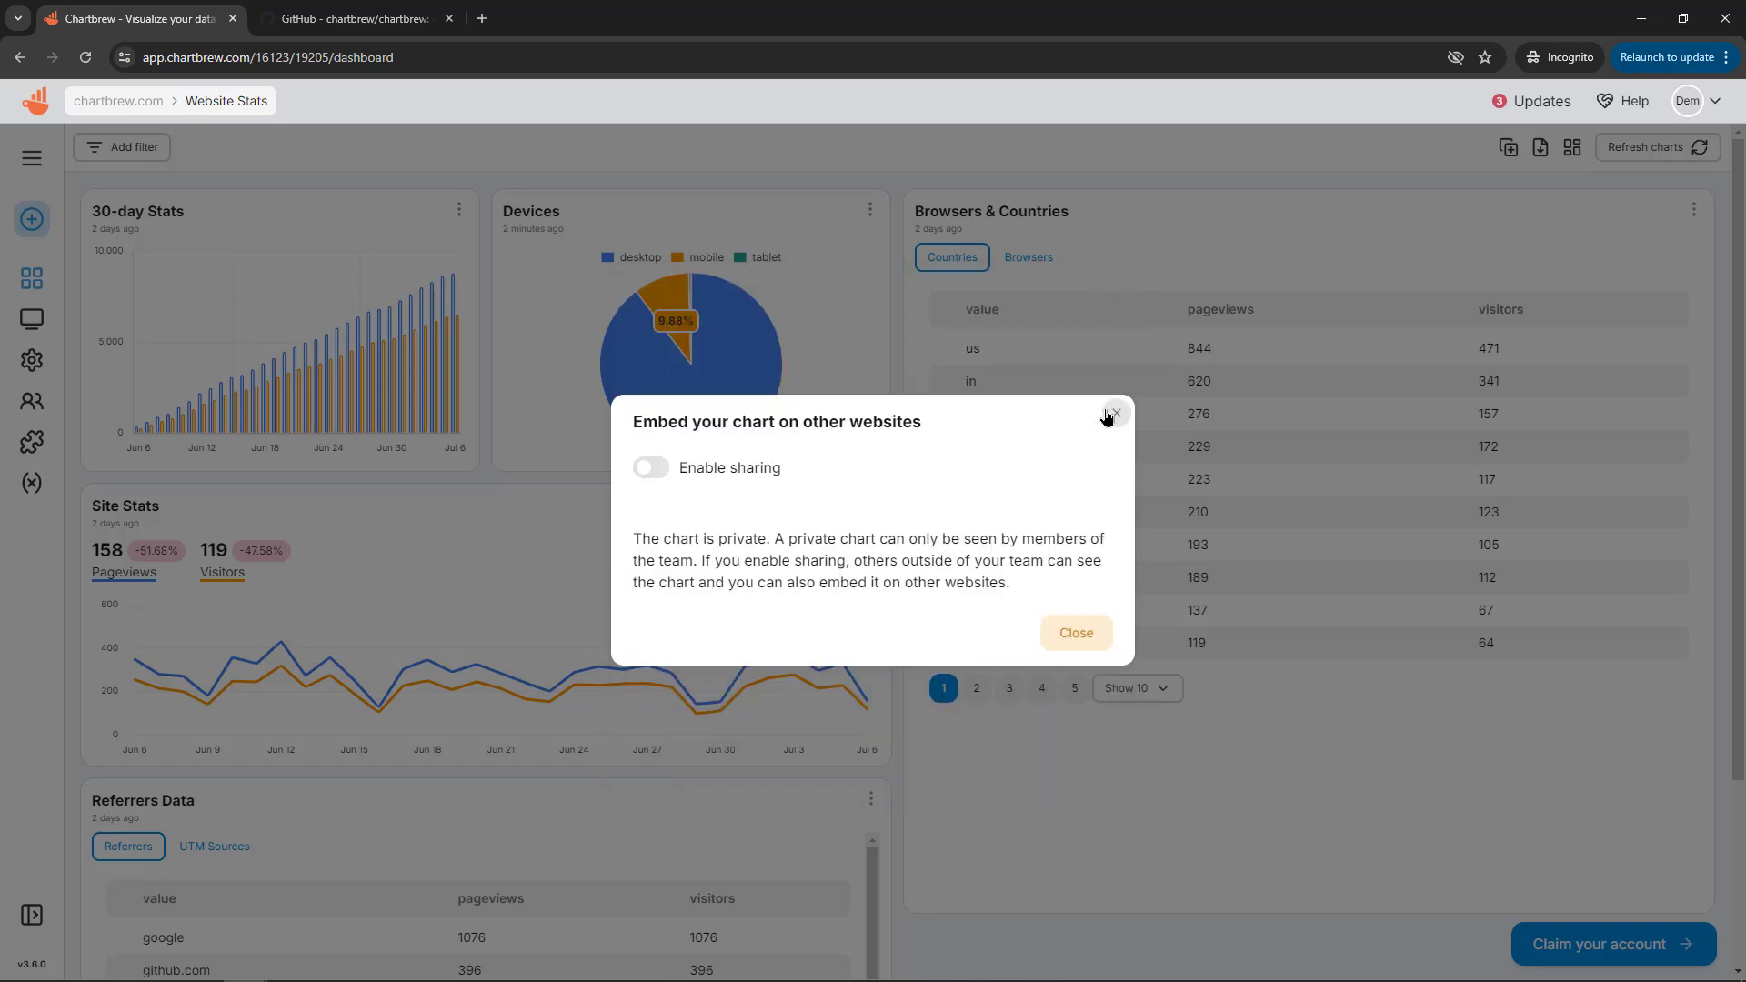
# Step: Close the embed dialog and remove the Referrers Data chart completely from the dashboard
pyautogui.click(1116, 414)
pyautogui.scroll(-1, 491, 564)
pyautogui.scroll(-2, 494, 575)
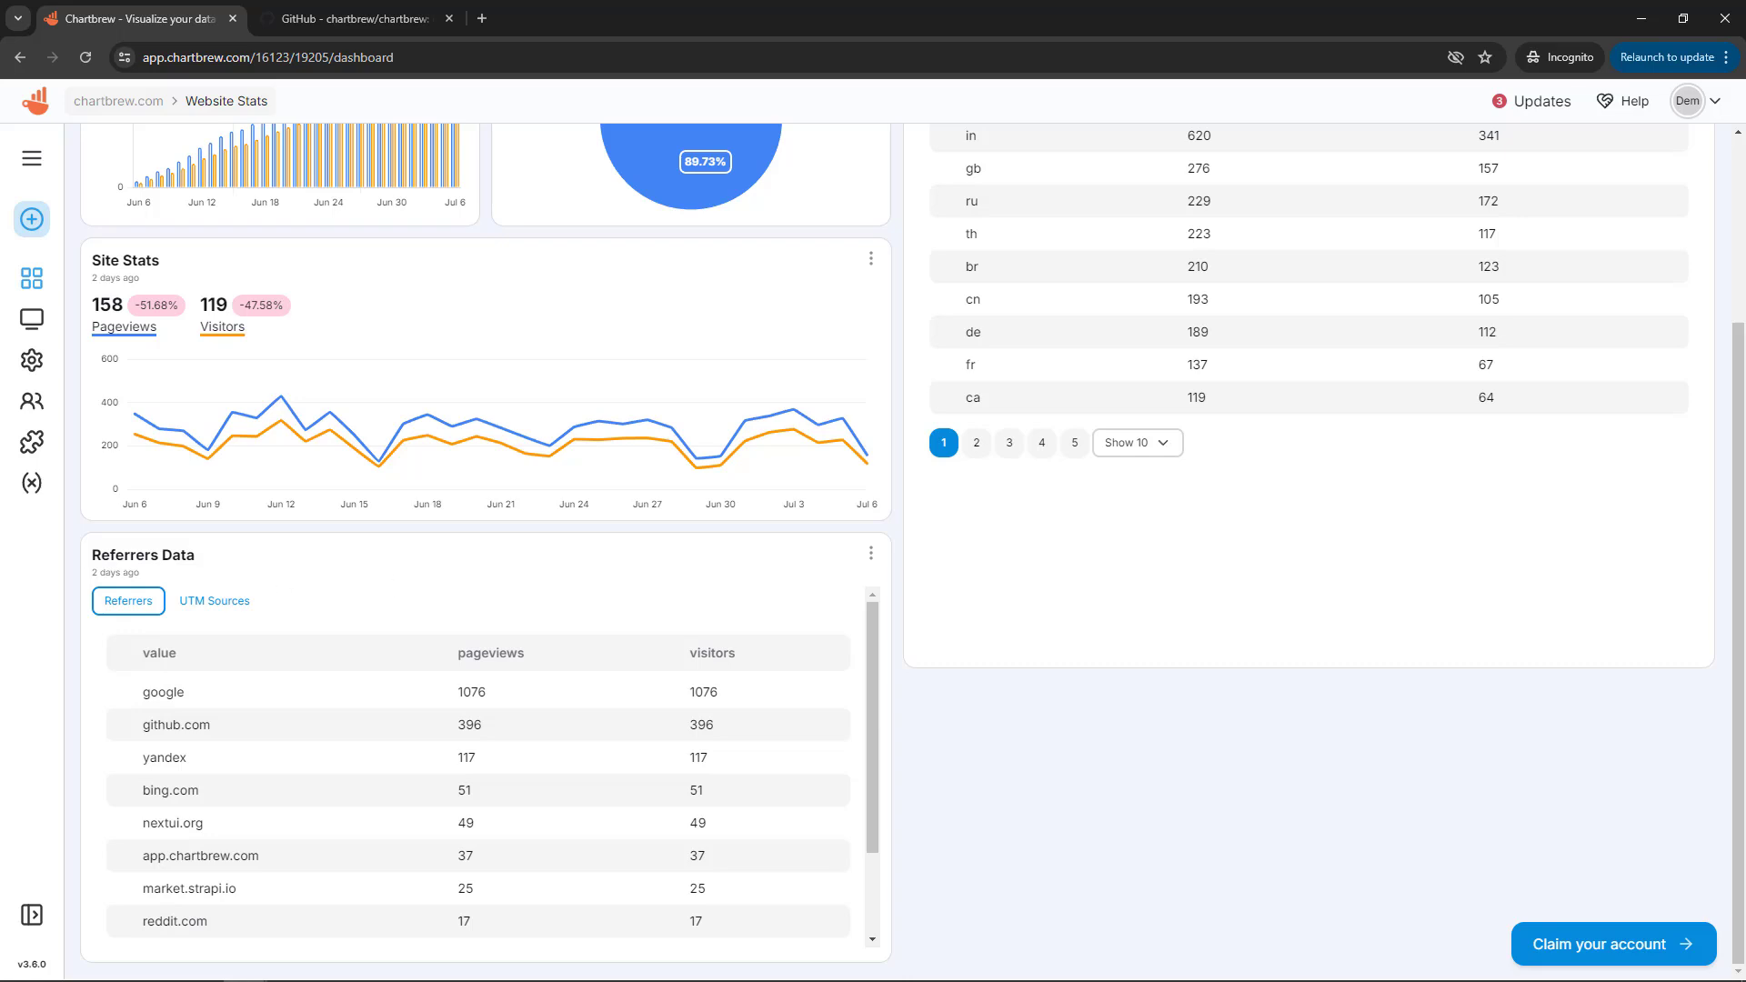
pyautogui.click(870, 553)
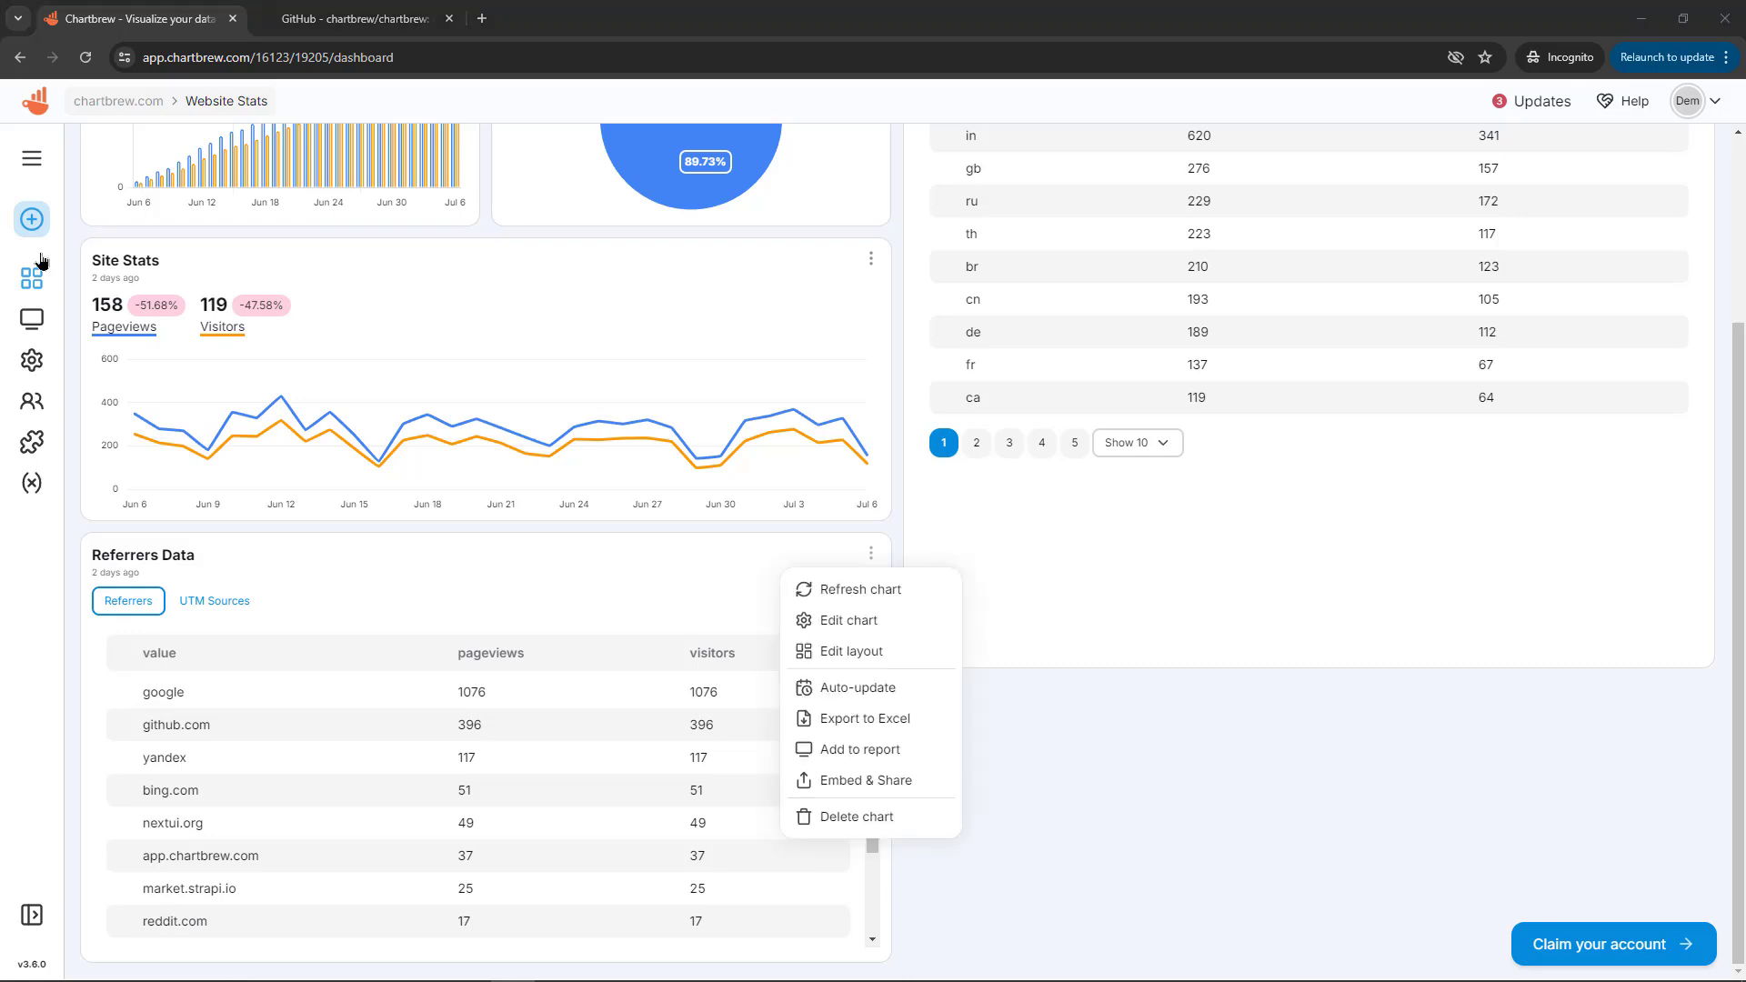
pyautogui.click(845, 818)
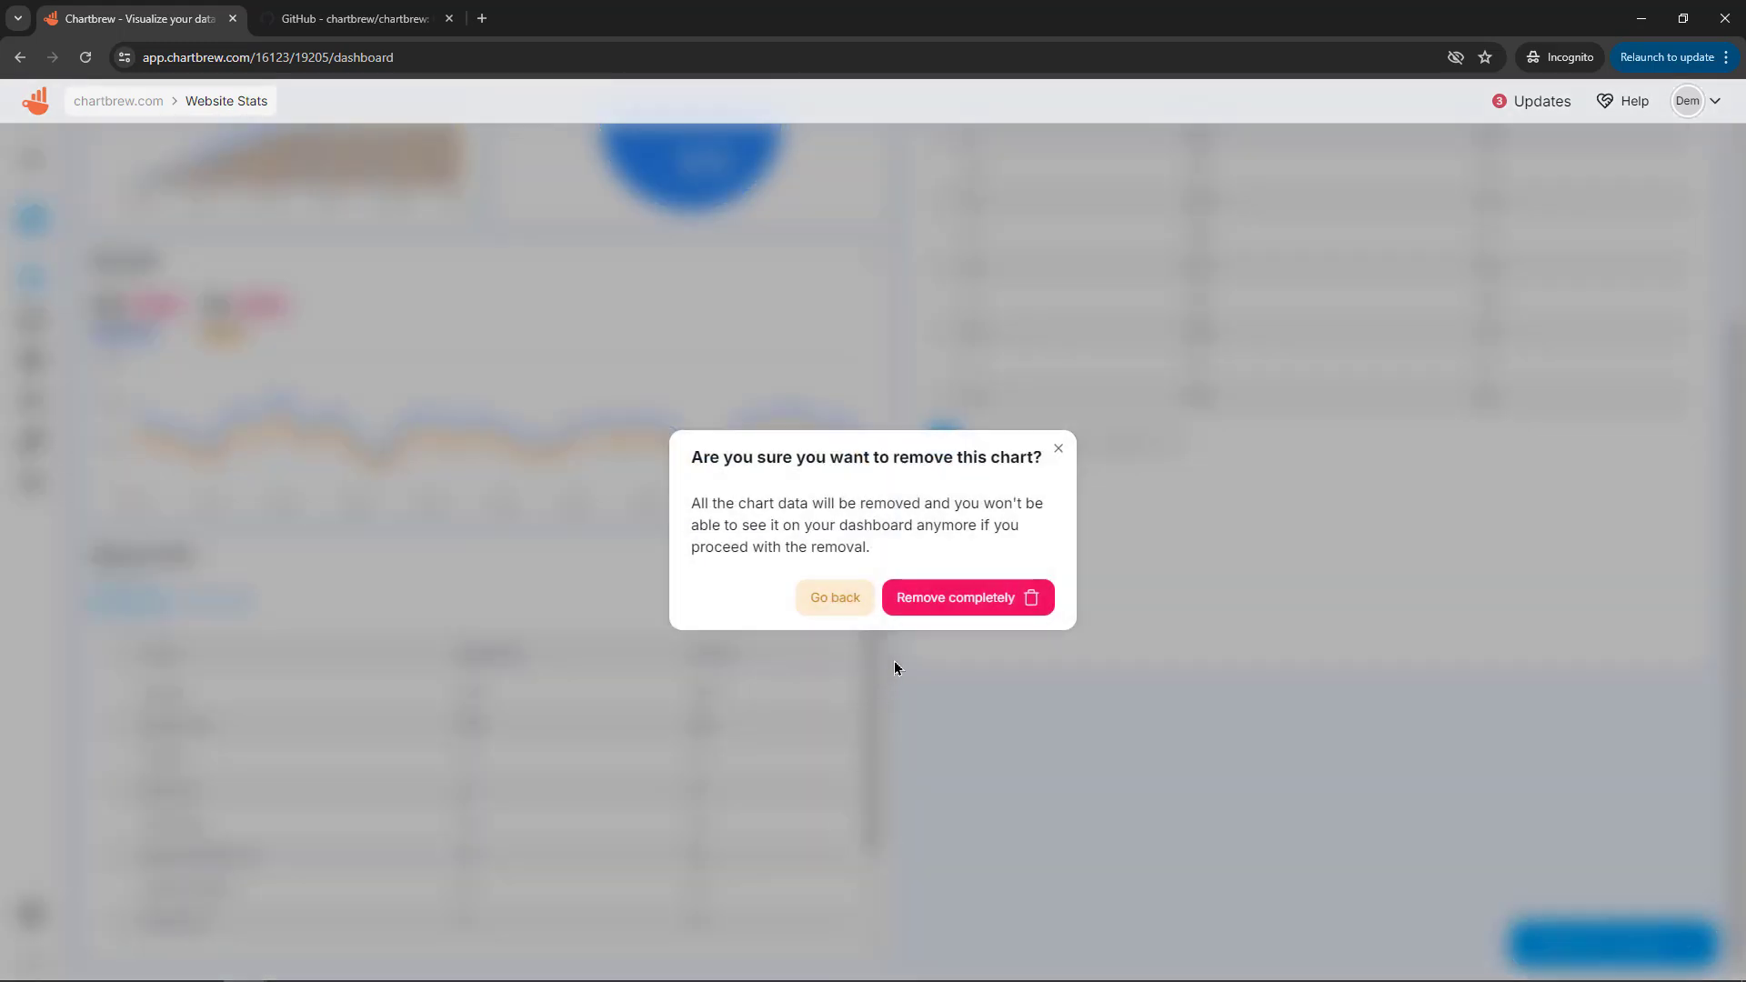
pyautogui.click(928, 609)
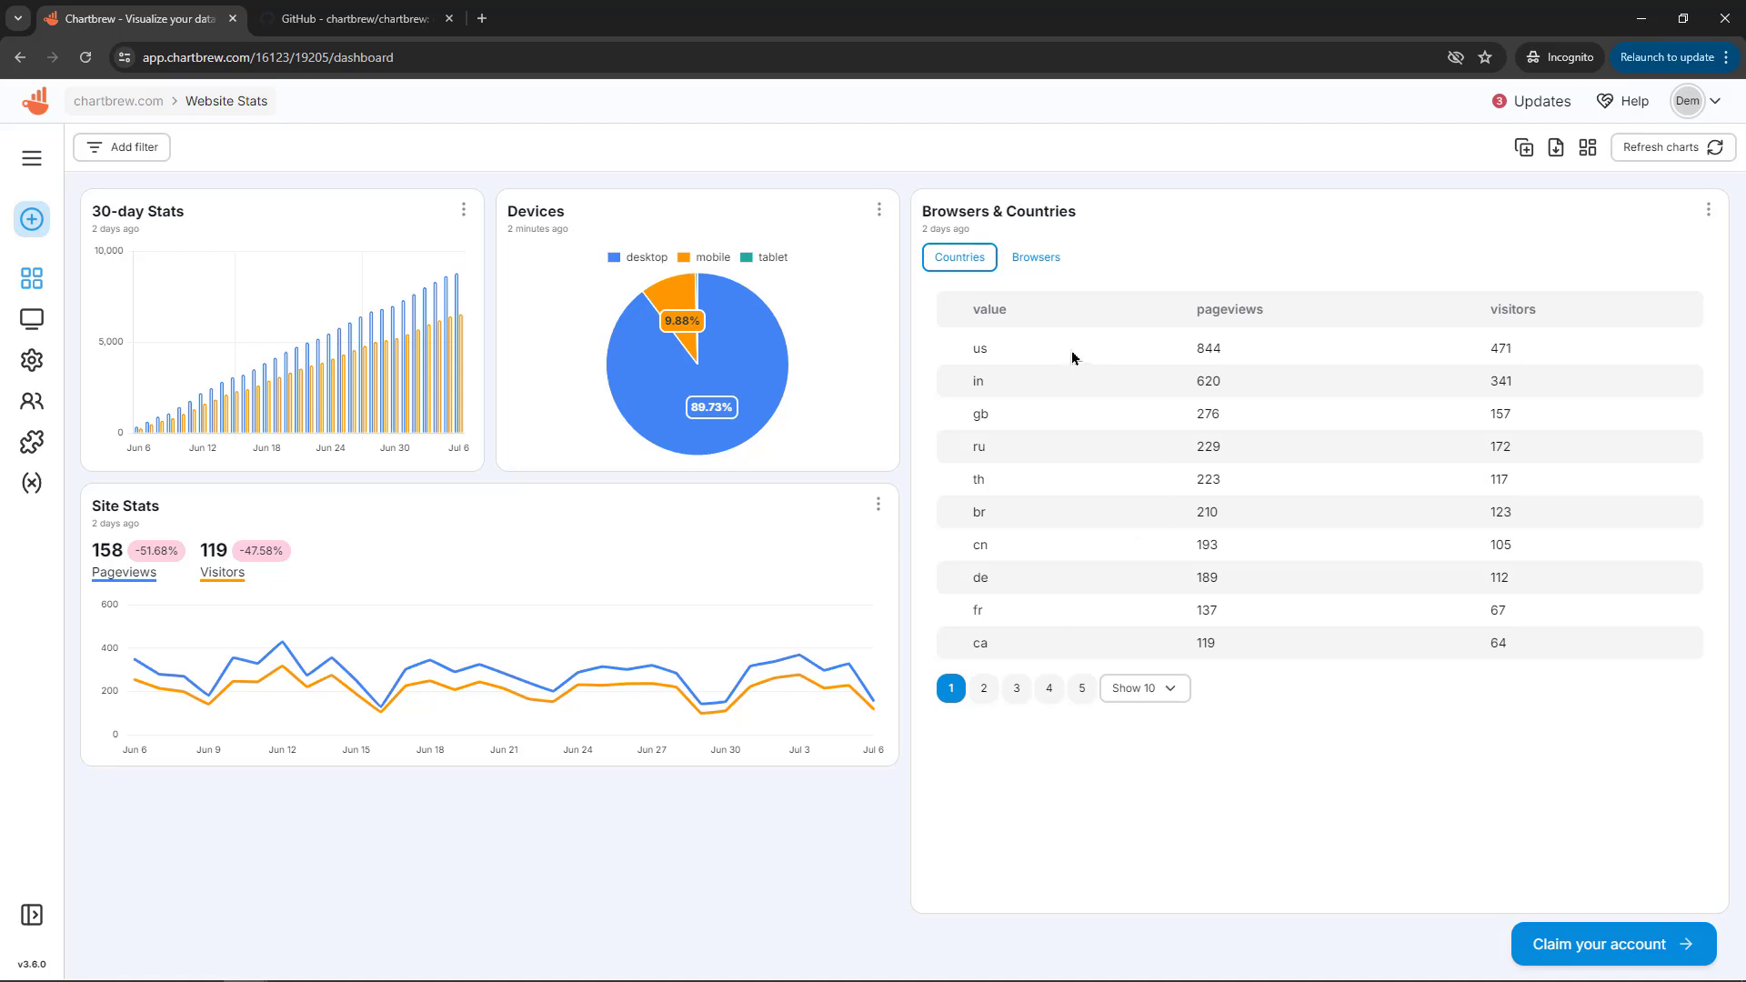
pyautogui.click(1587, 147)
# Step: Stretch Site Stats taller, then export Site Stats and Browsers & Countries to Excel
pyautogui.moveTo(890, 762); pyautogui.dragTo(891, 914)
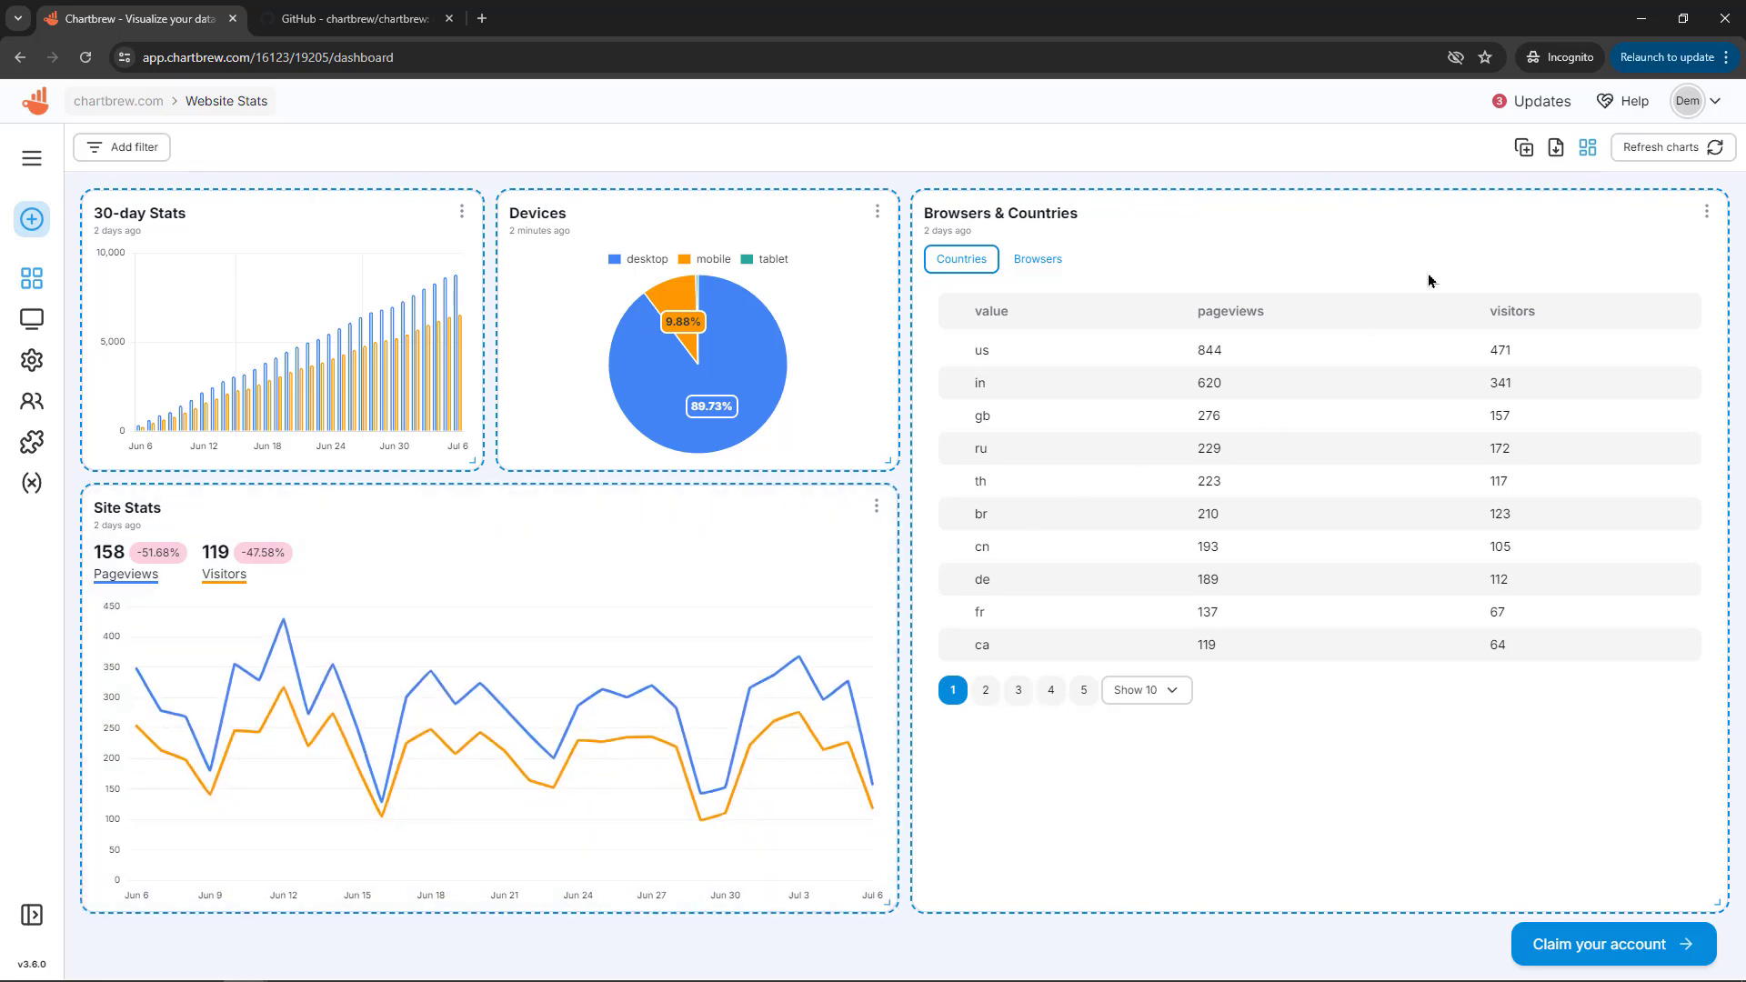
pyautogui.click(1554, 147)
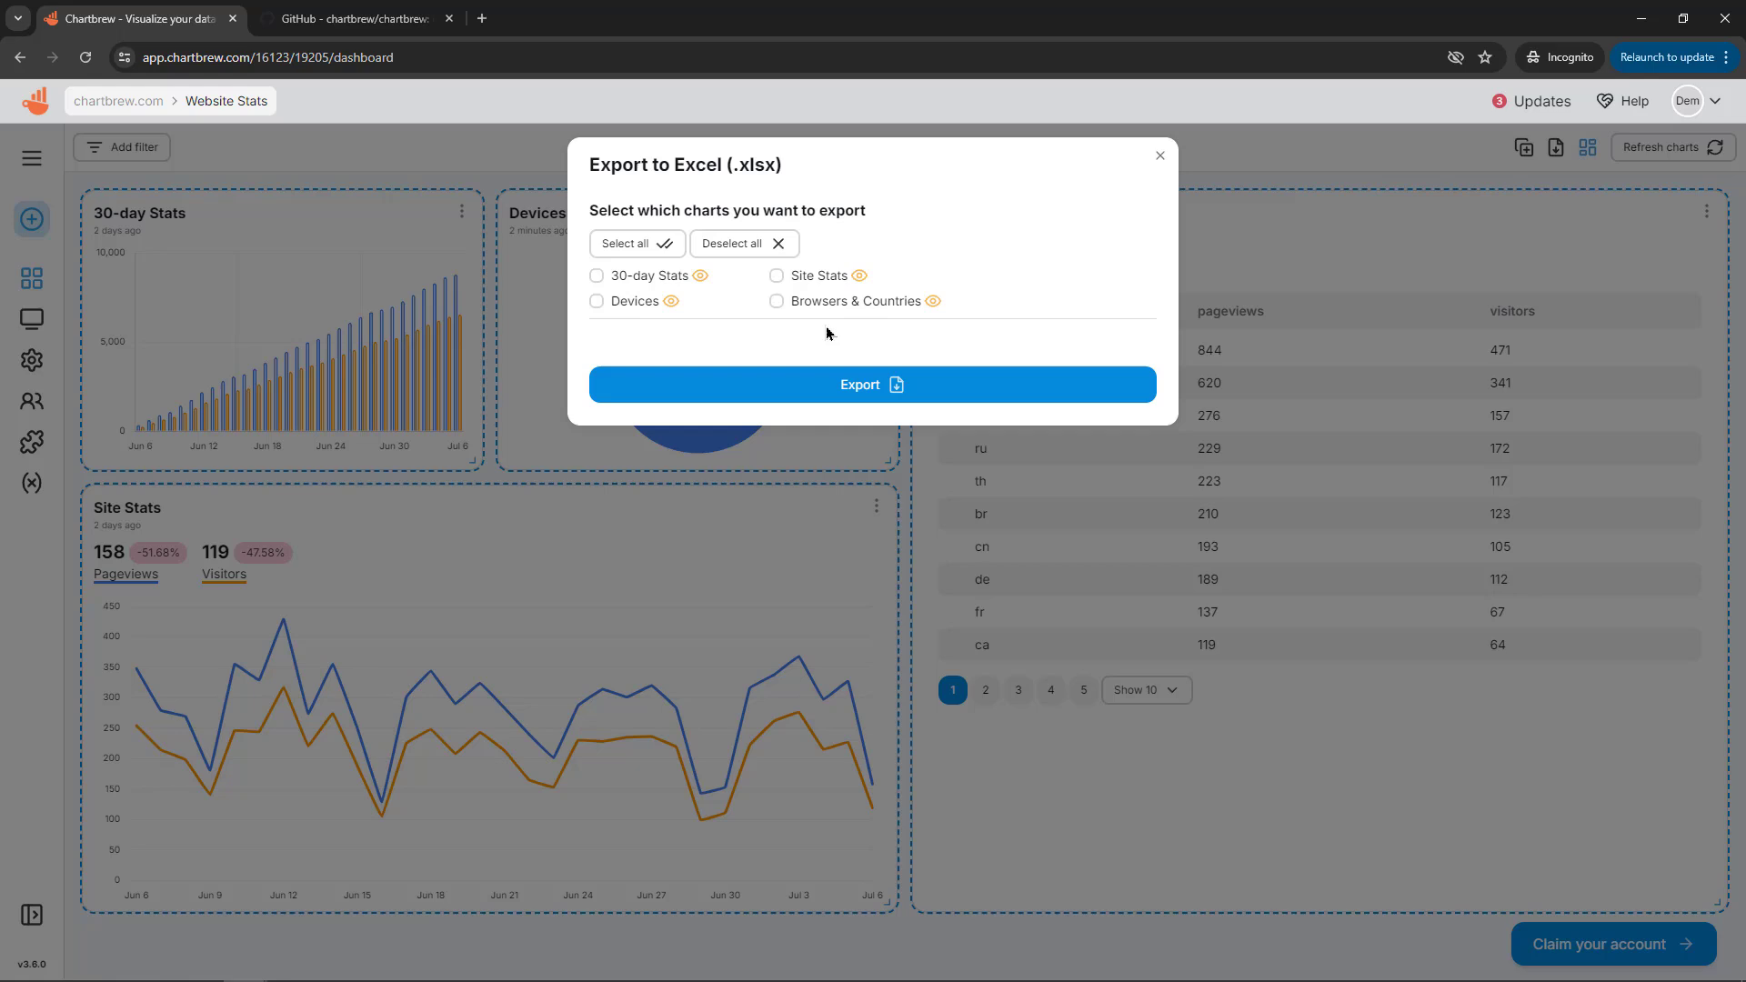
pyautogui.click(777, 302)
pyautogui.click(776, 276)
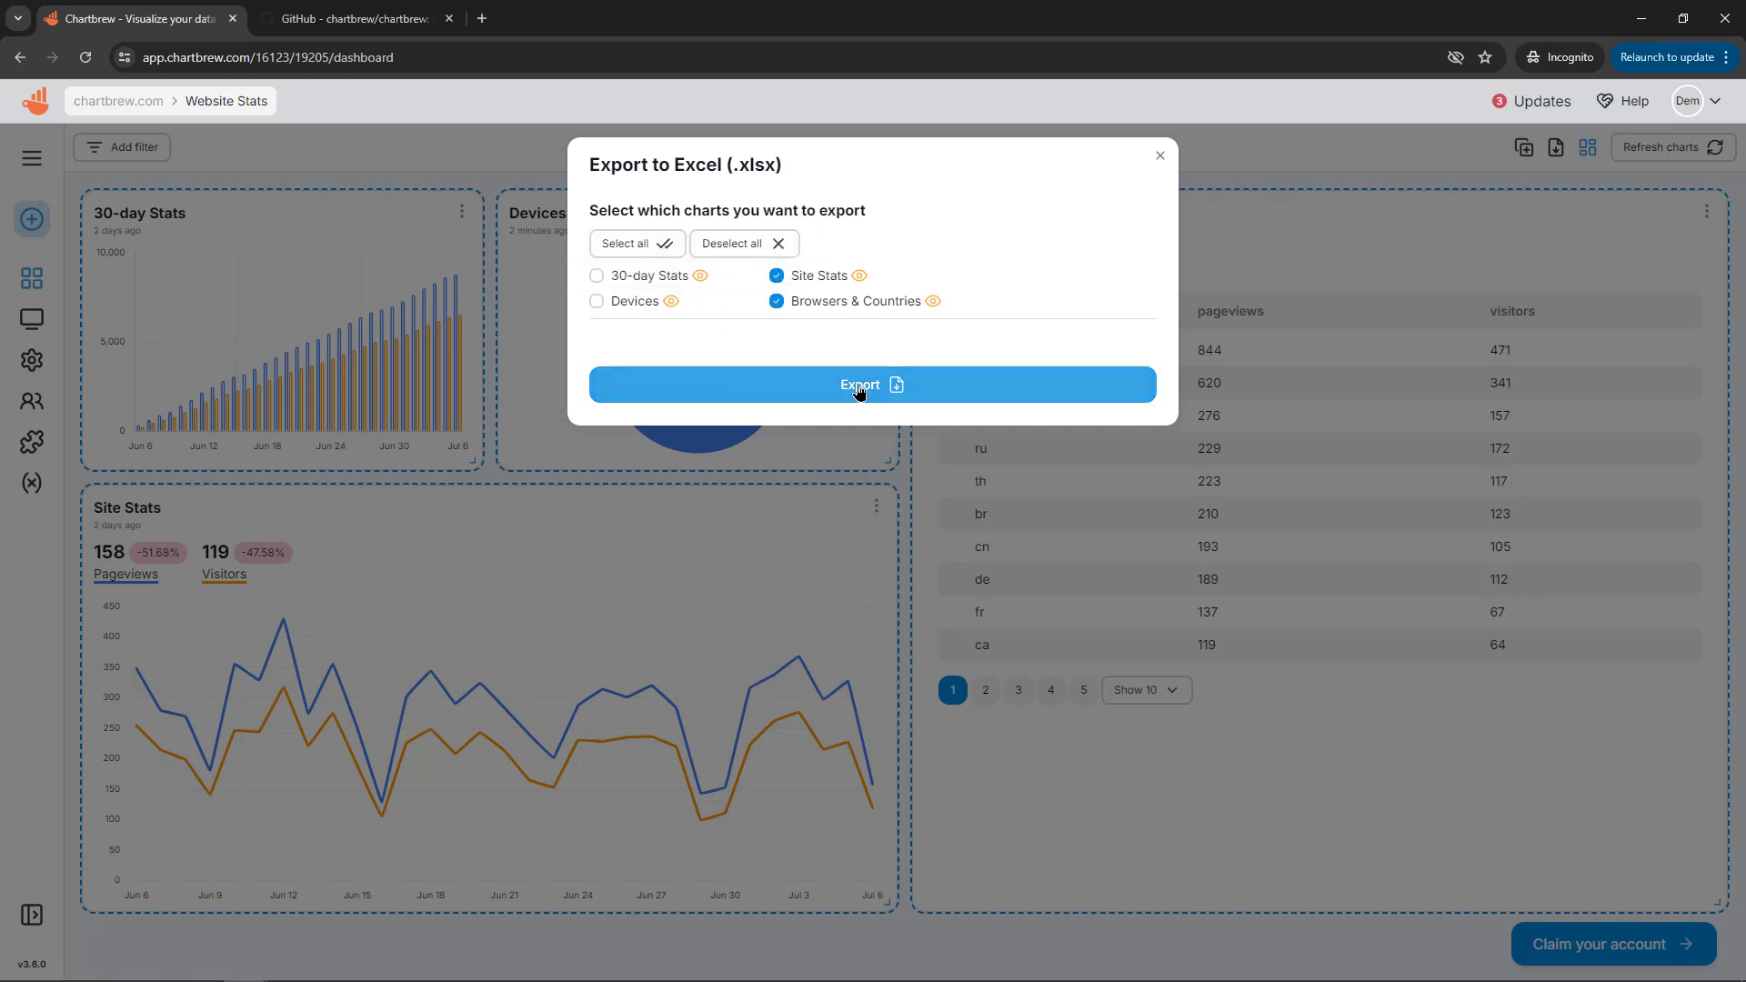
pyautogui.click(1159, 160)
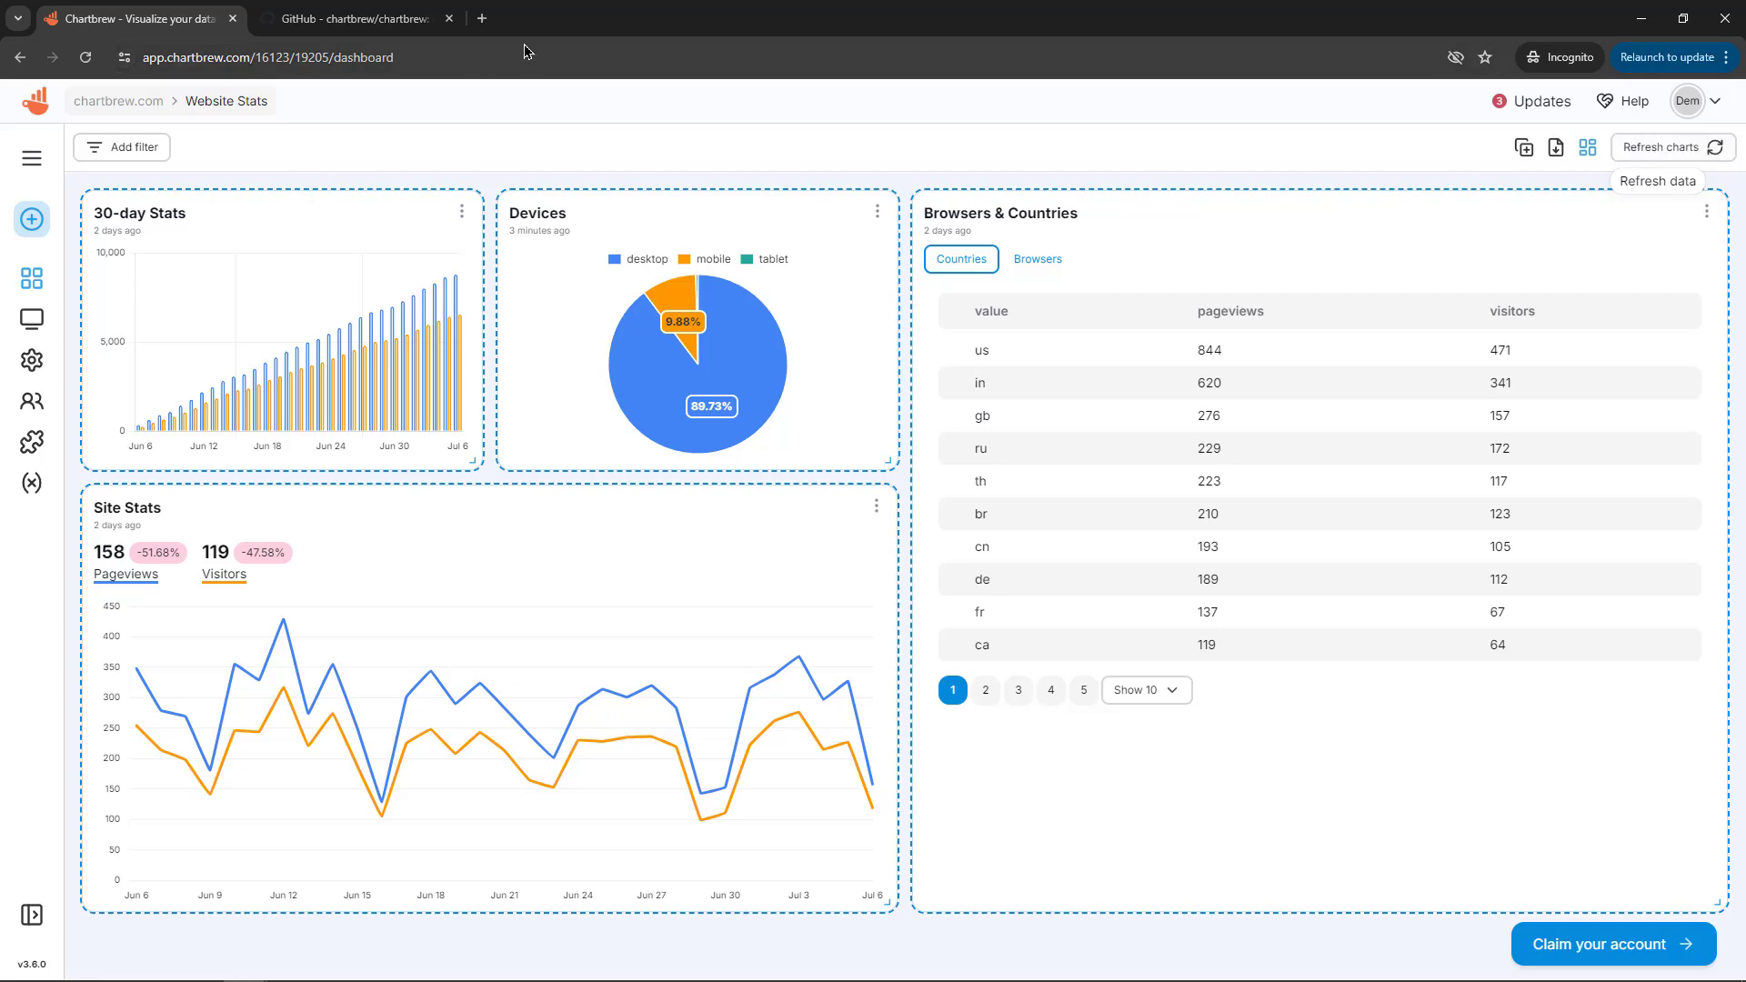
pyautogui.click(117, 152)
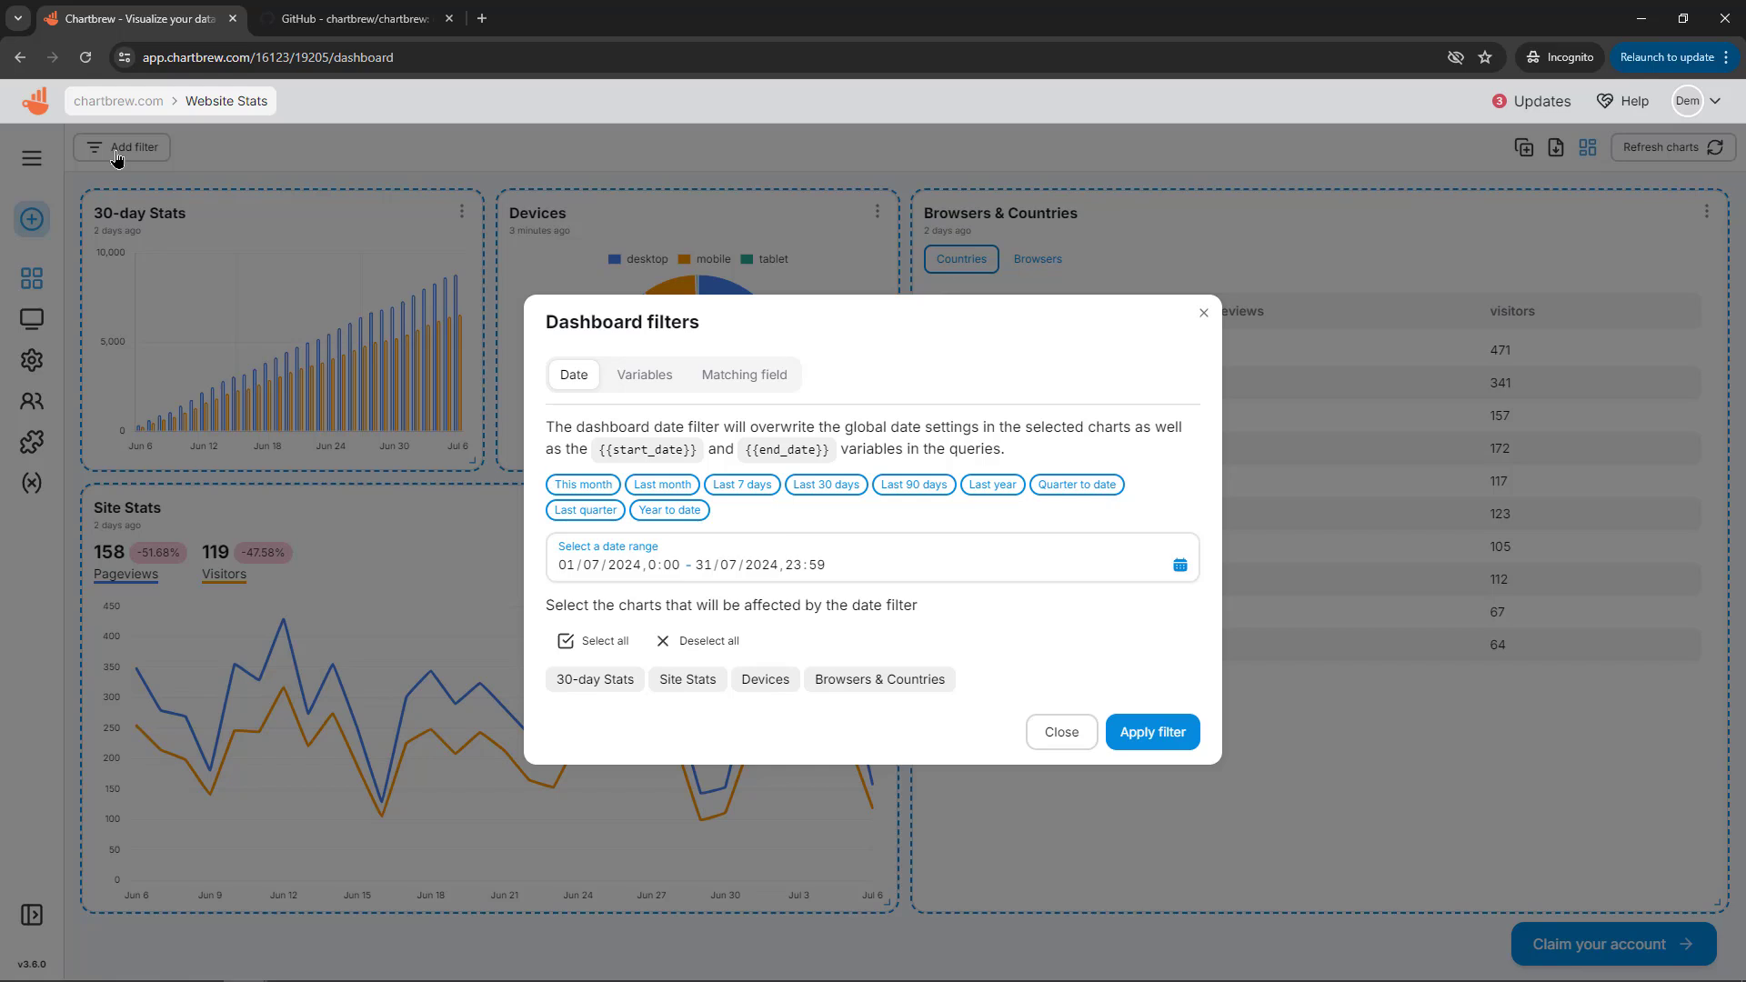
pyautogui.click(634, 380)
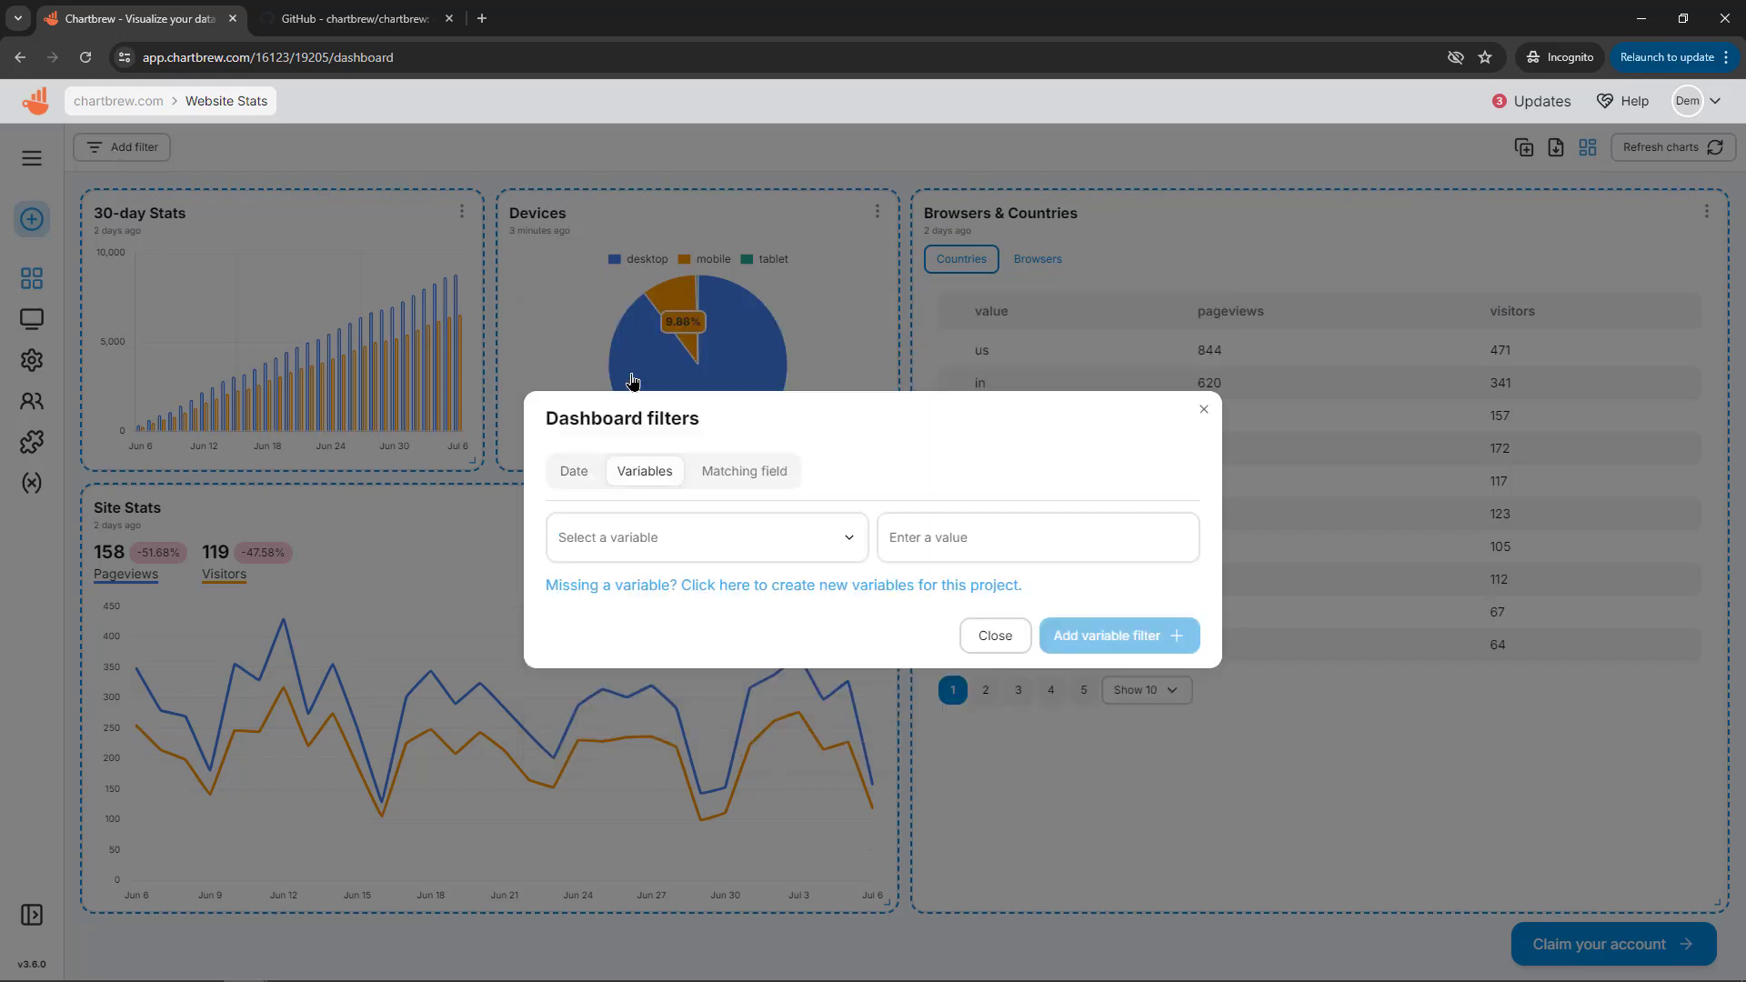
pyautogui.click(575, 471)
pyautogui.click(636, 387)
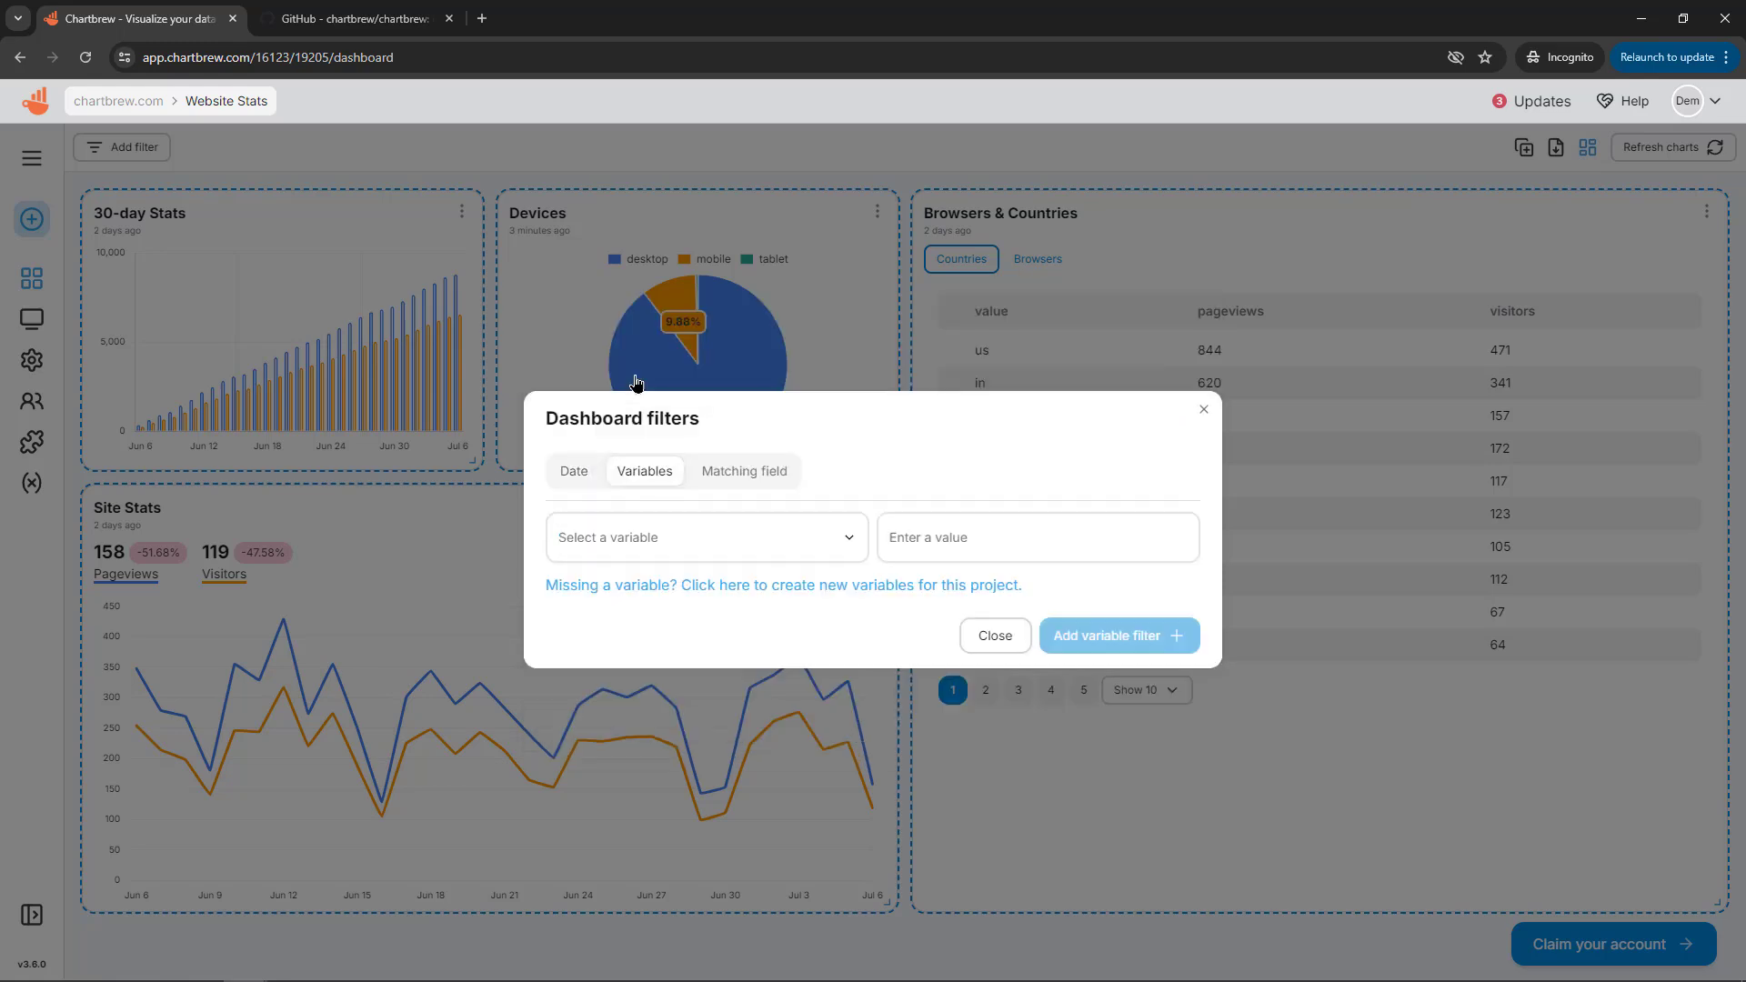
pyautogui.click(740, 473)
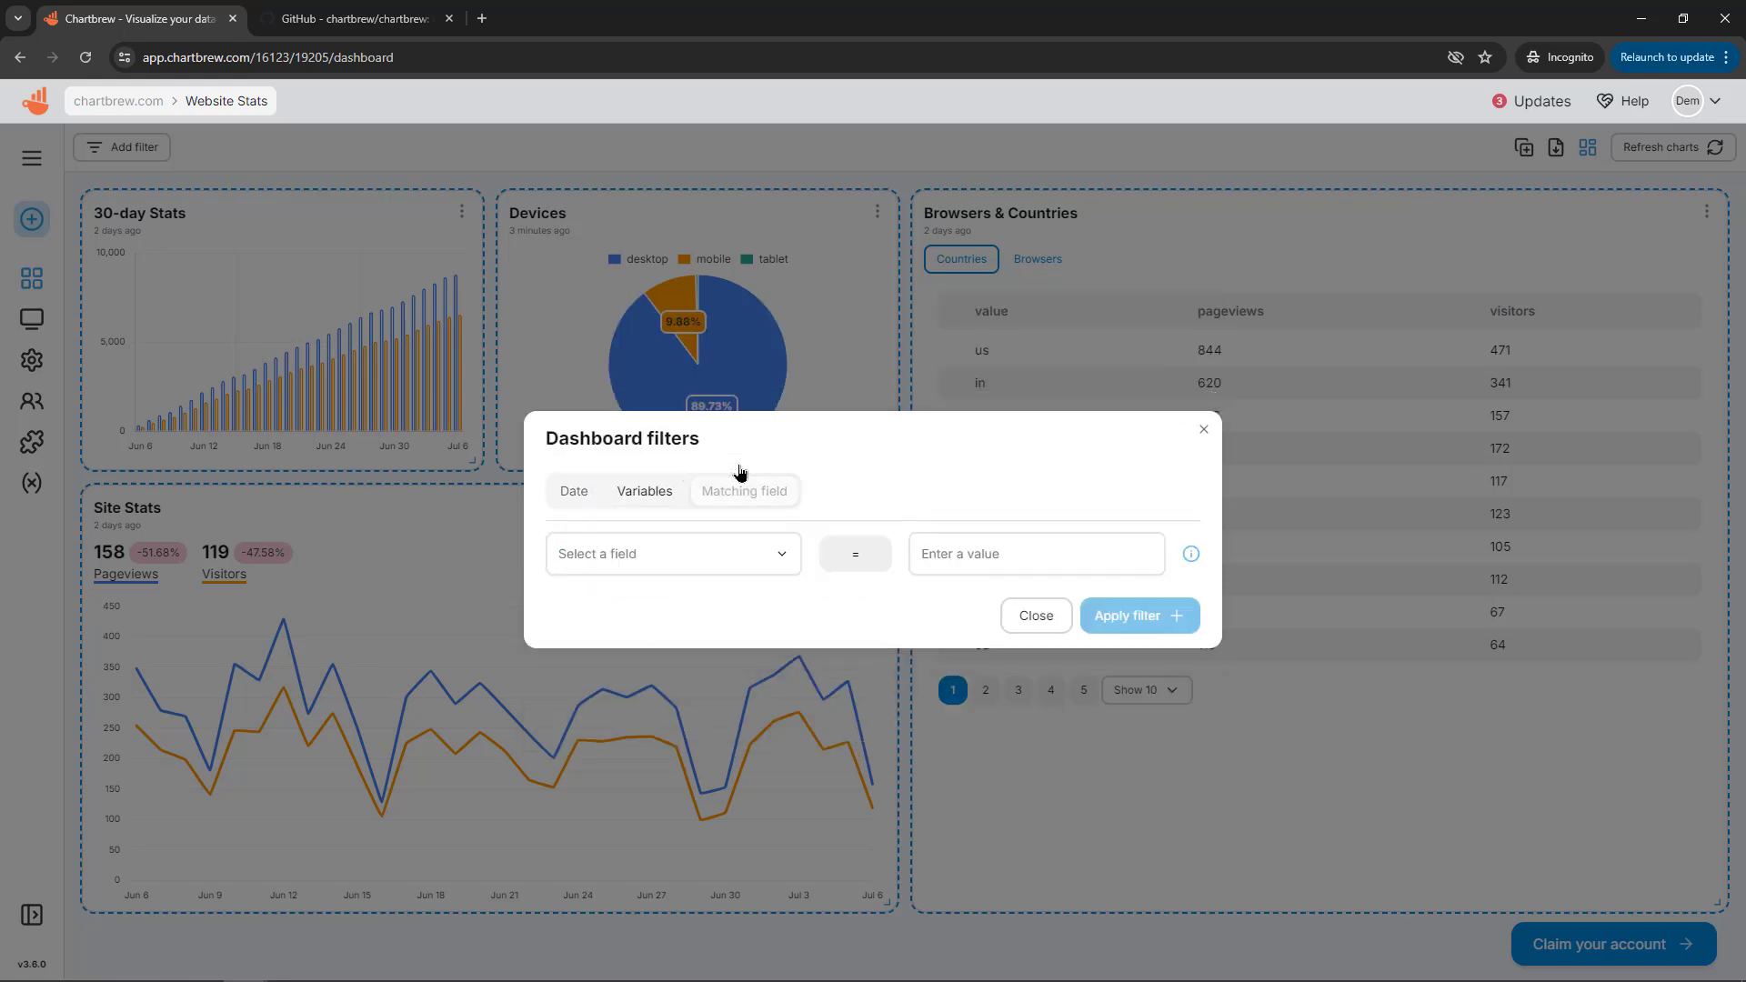
pyautogui.click(571, 496)
pyautogui.click(1061, 733)
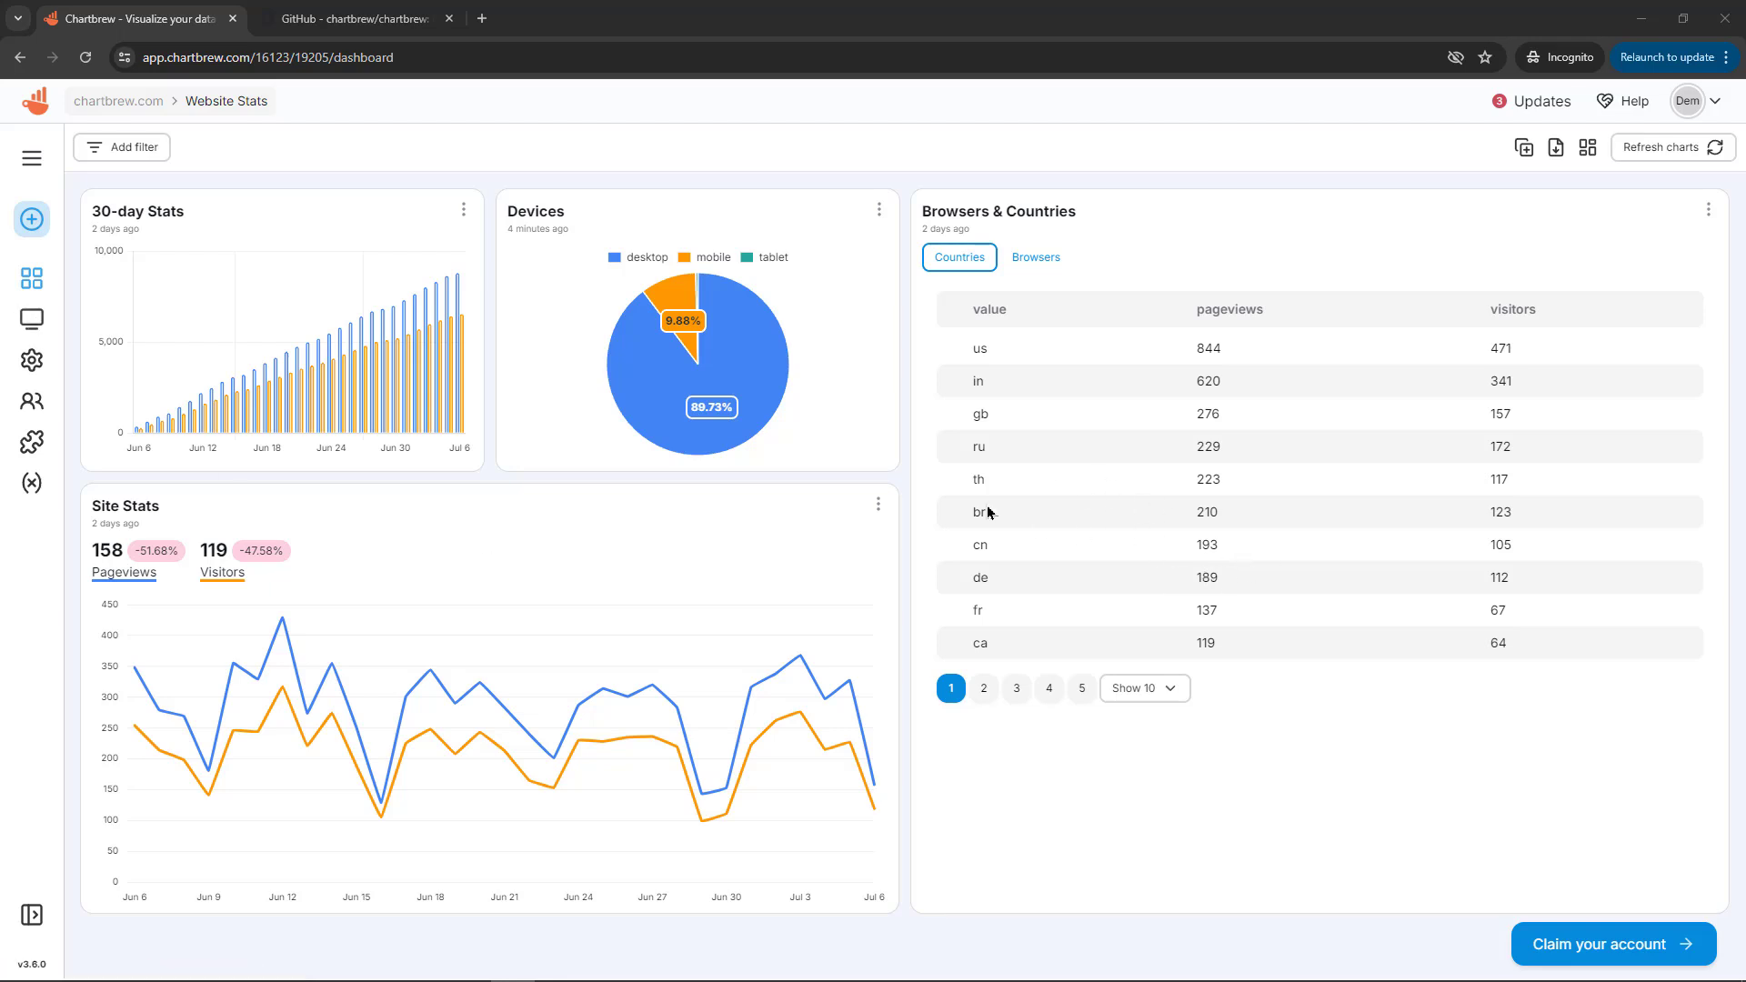
# Step: Open the Website Stats dashboard settings showing its name and unset timezone
pyautogui.click(32, 365)
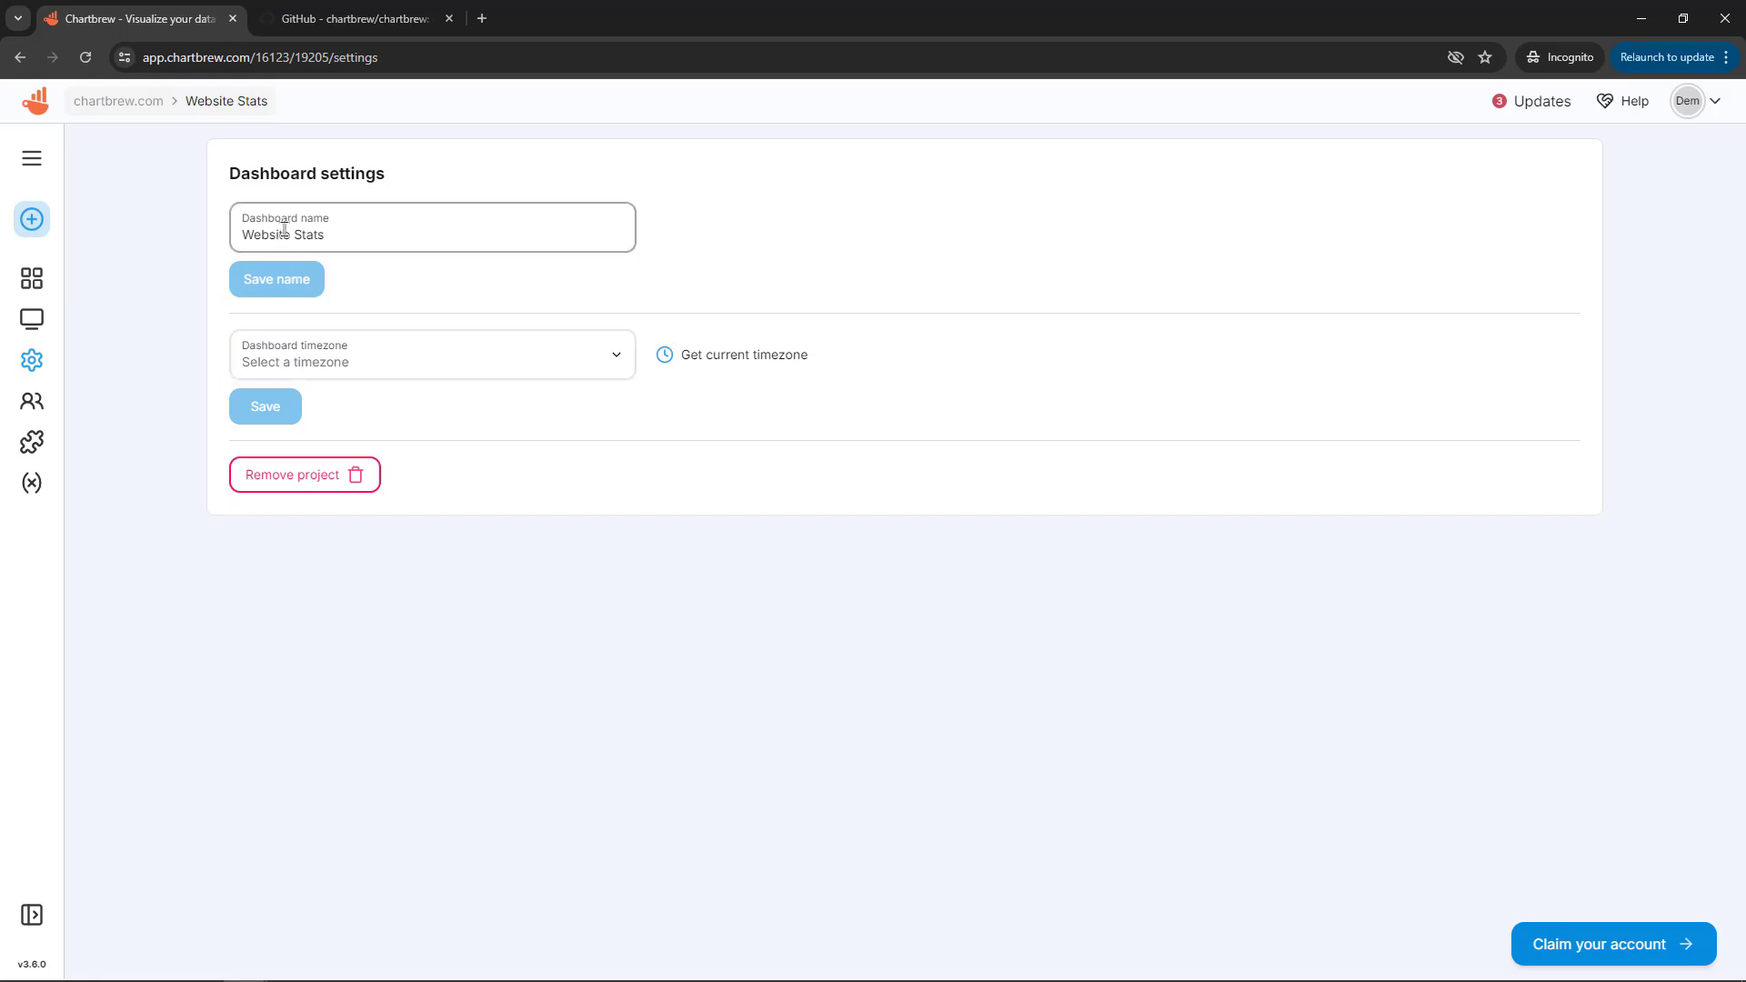
# Step: Open the team members page showing roles and 1 of 25 seats used
pyautogui.click(32, 401)
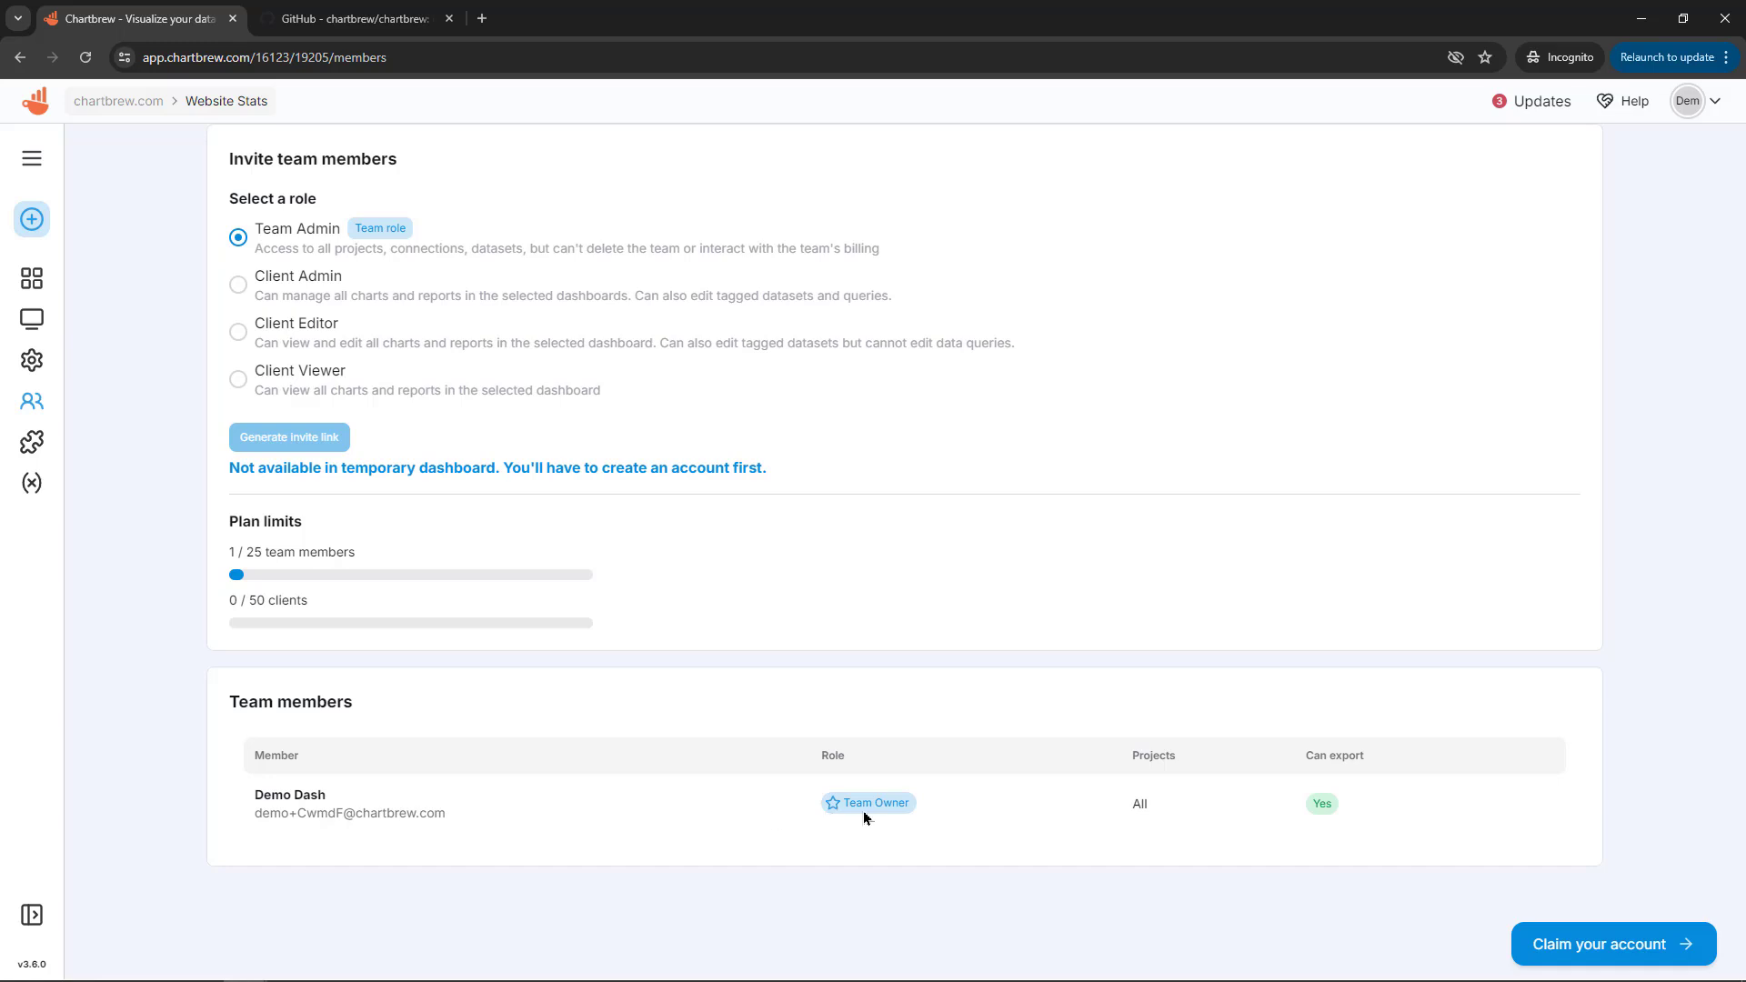
# Step: Open the Integrations page to view webhook options for chart alerts
pyautogui.click(31, 440)
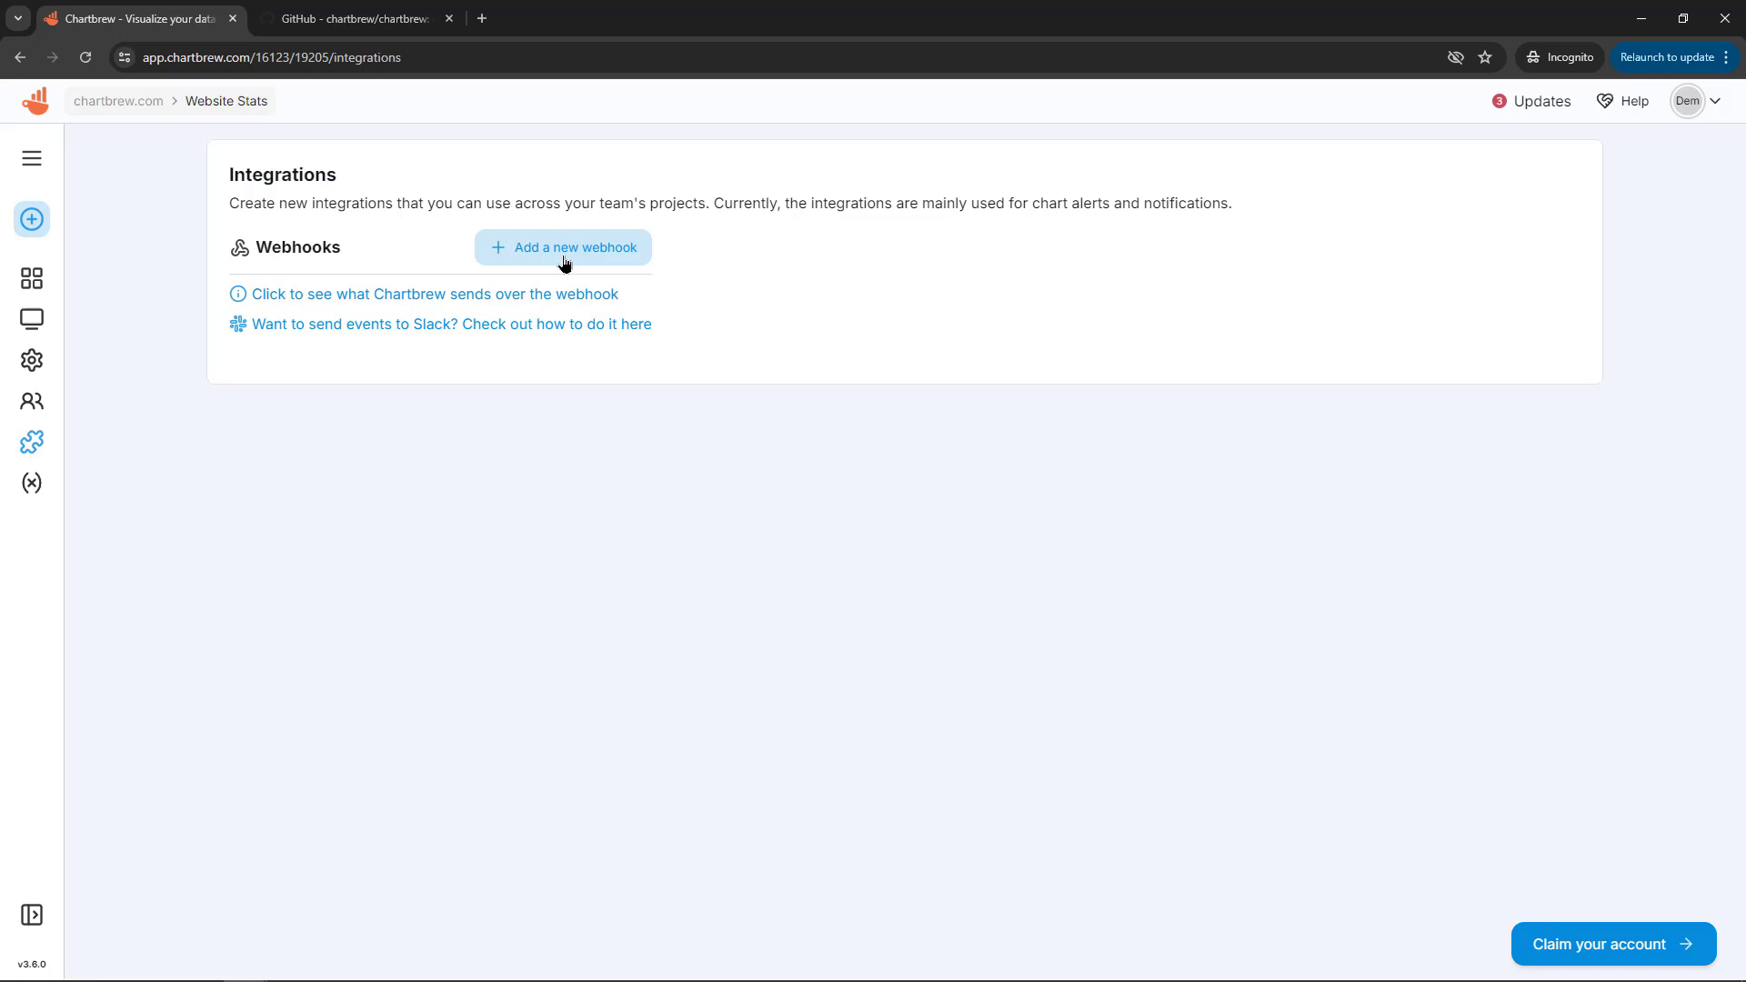
pyautogui.click(32, 480)
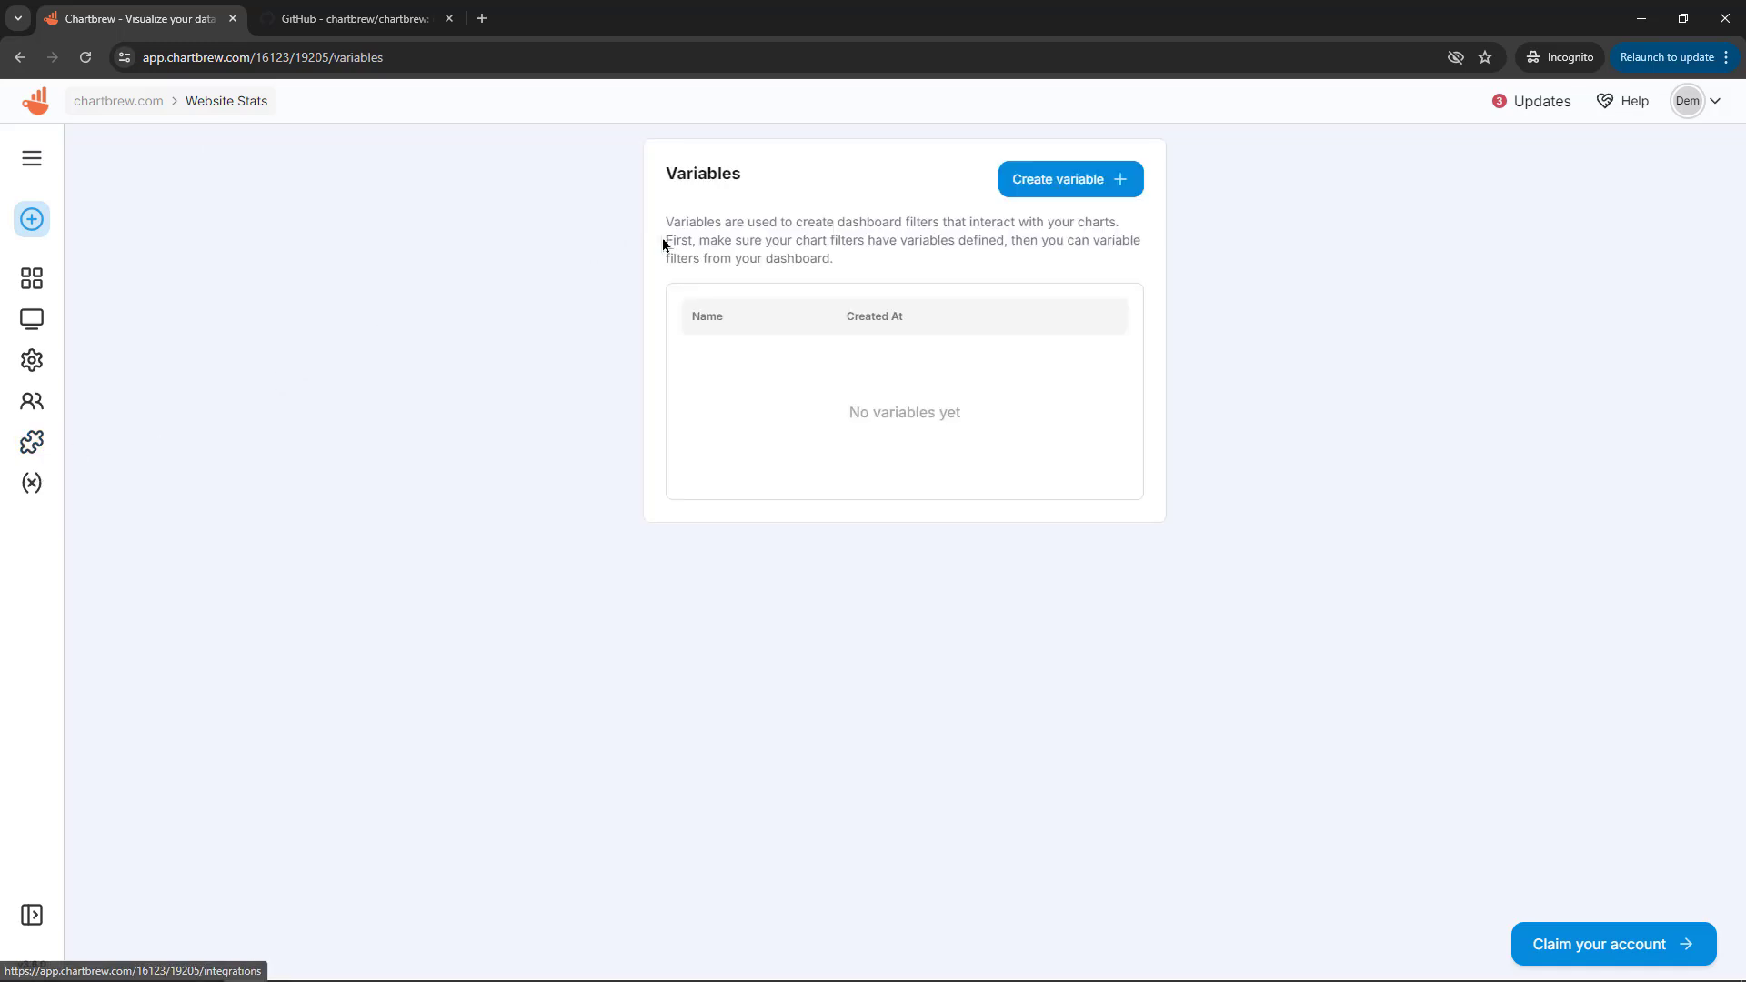
pyautogui.click(1056, 181)
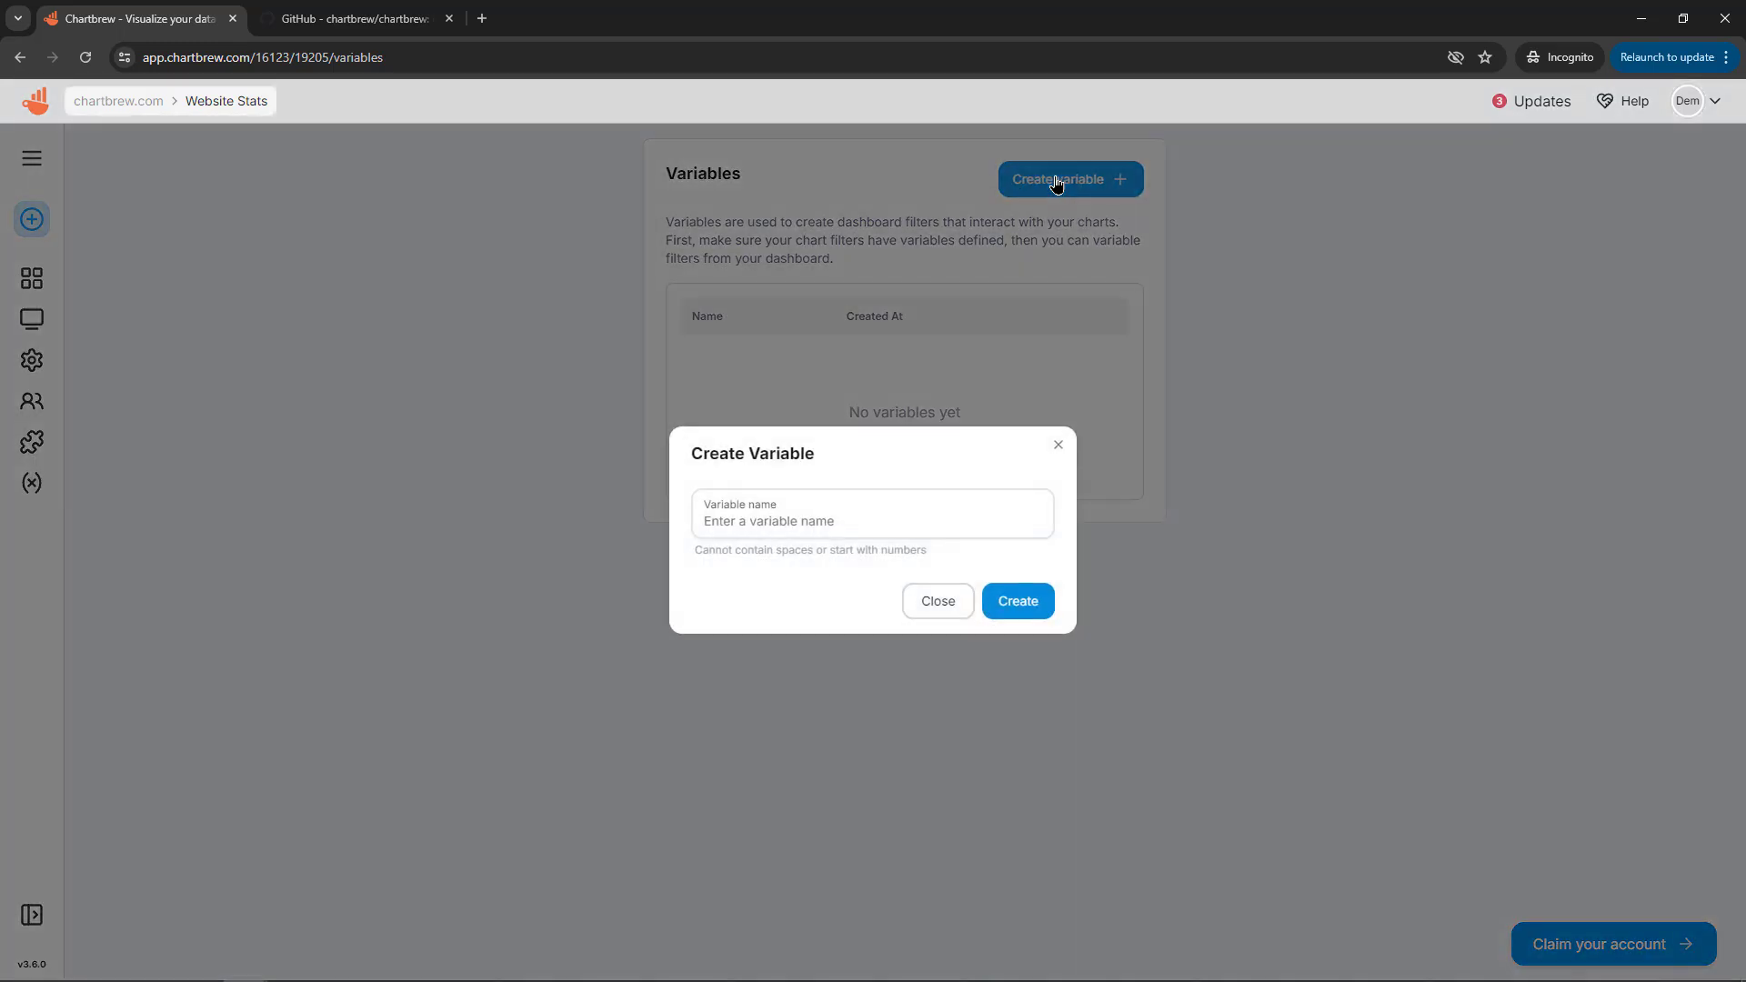
pyautogui.click(933, 612)
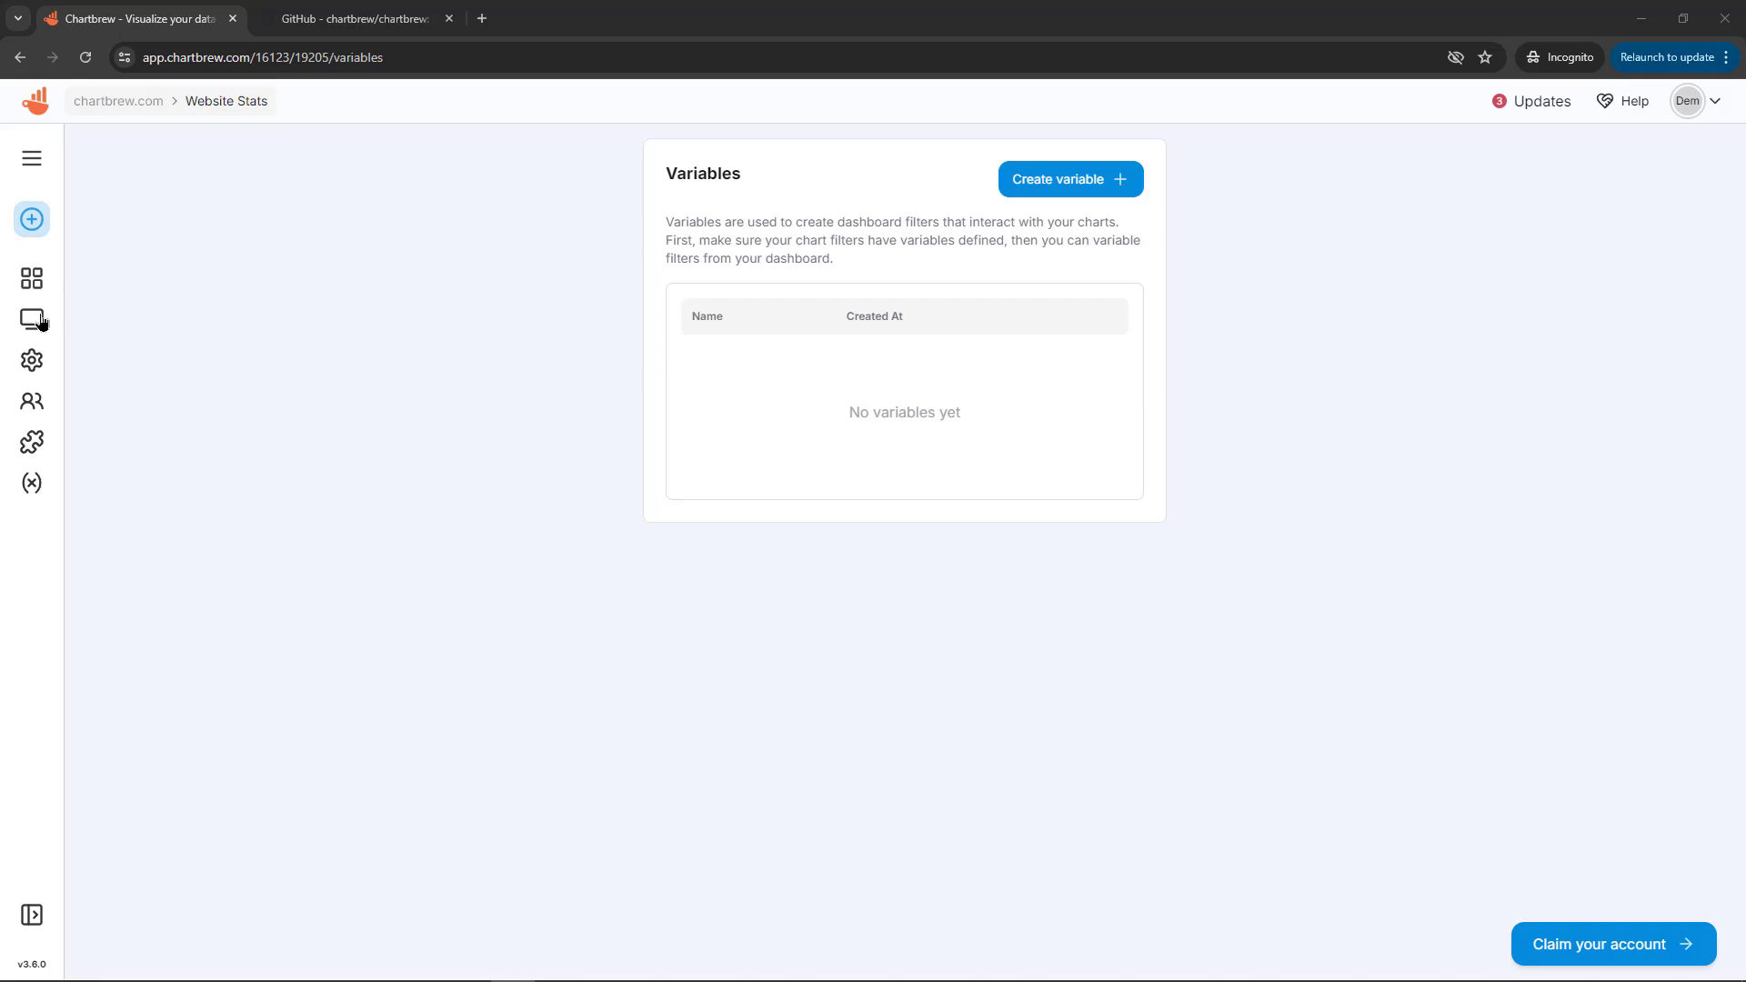
# Step: Go from the dashboard to Home, into Website Stats, and back to the home page
pyautogui.click(31, 277)
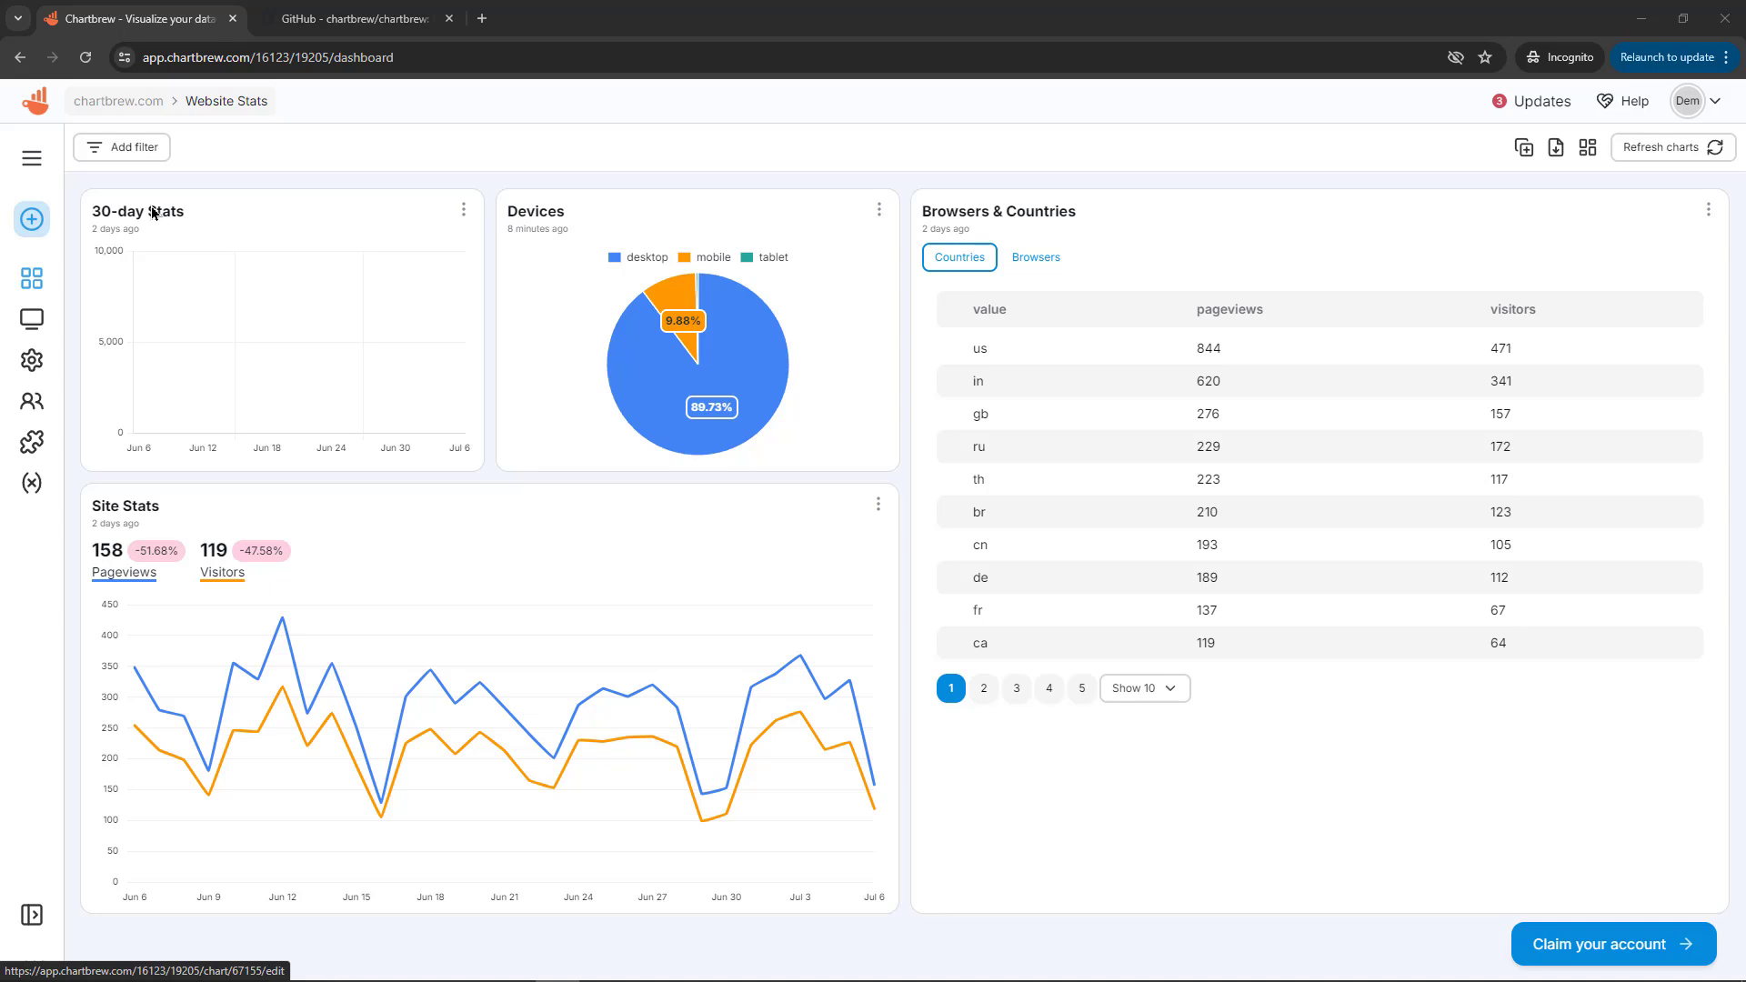
pyautogui.click(109, 102)
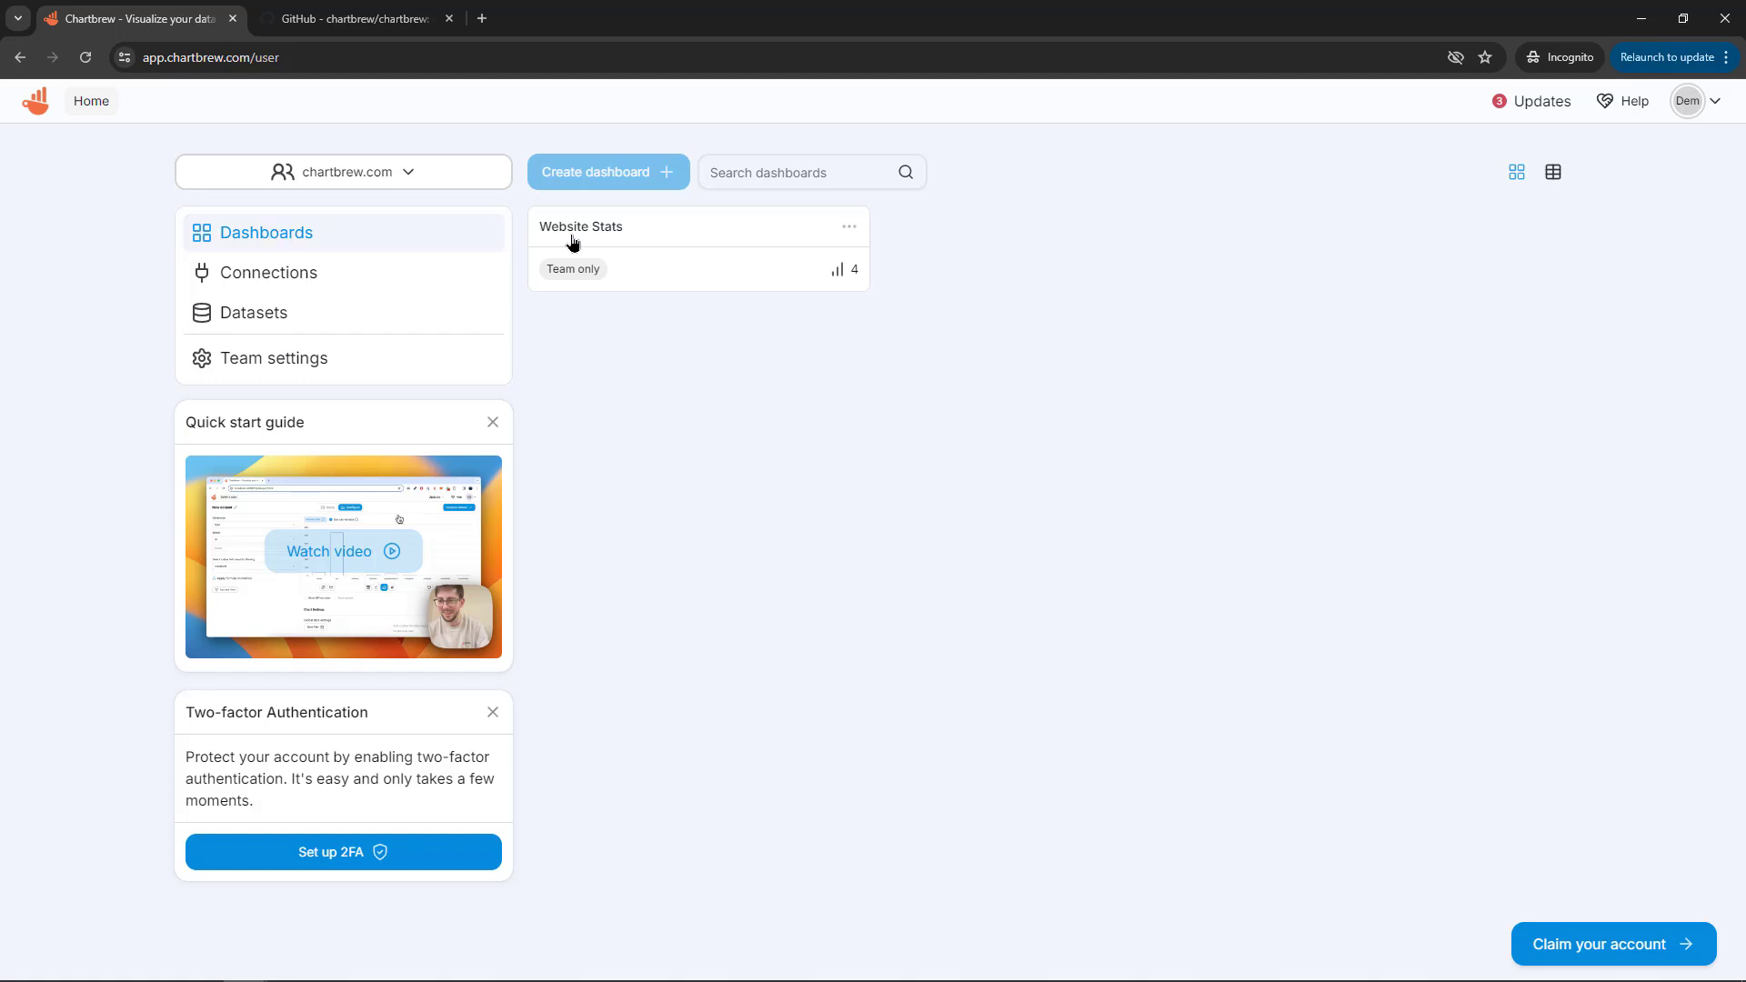
pyautogui.click(624, 269)
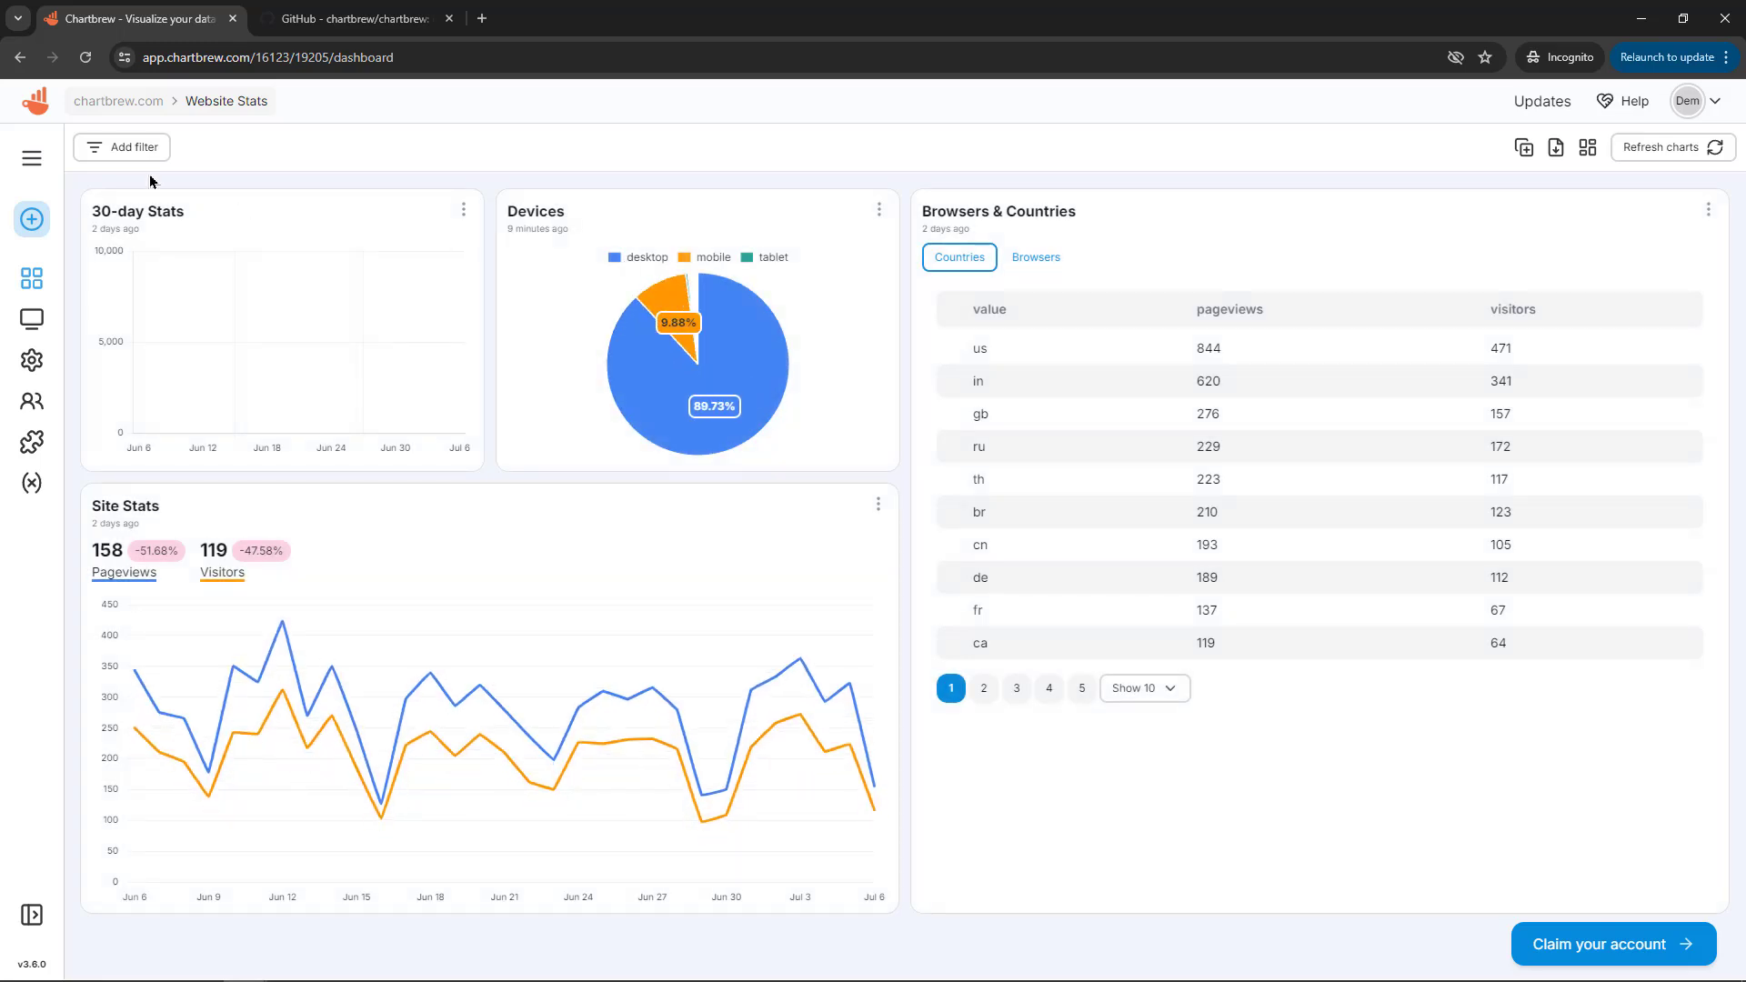
pyautogui.click(125, 106)
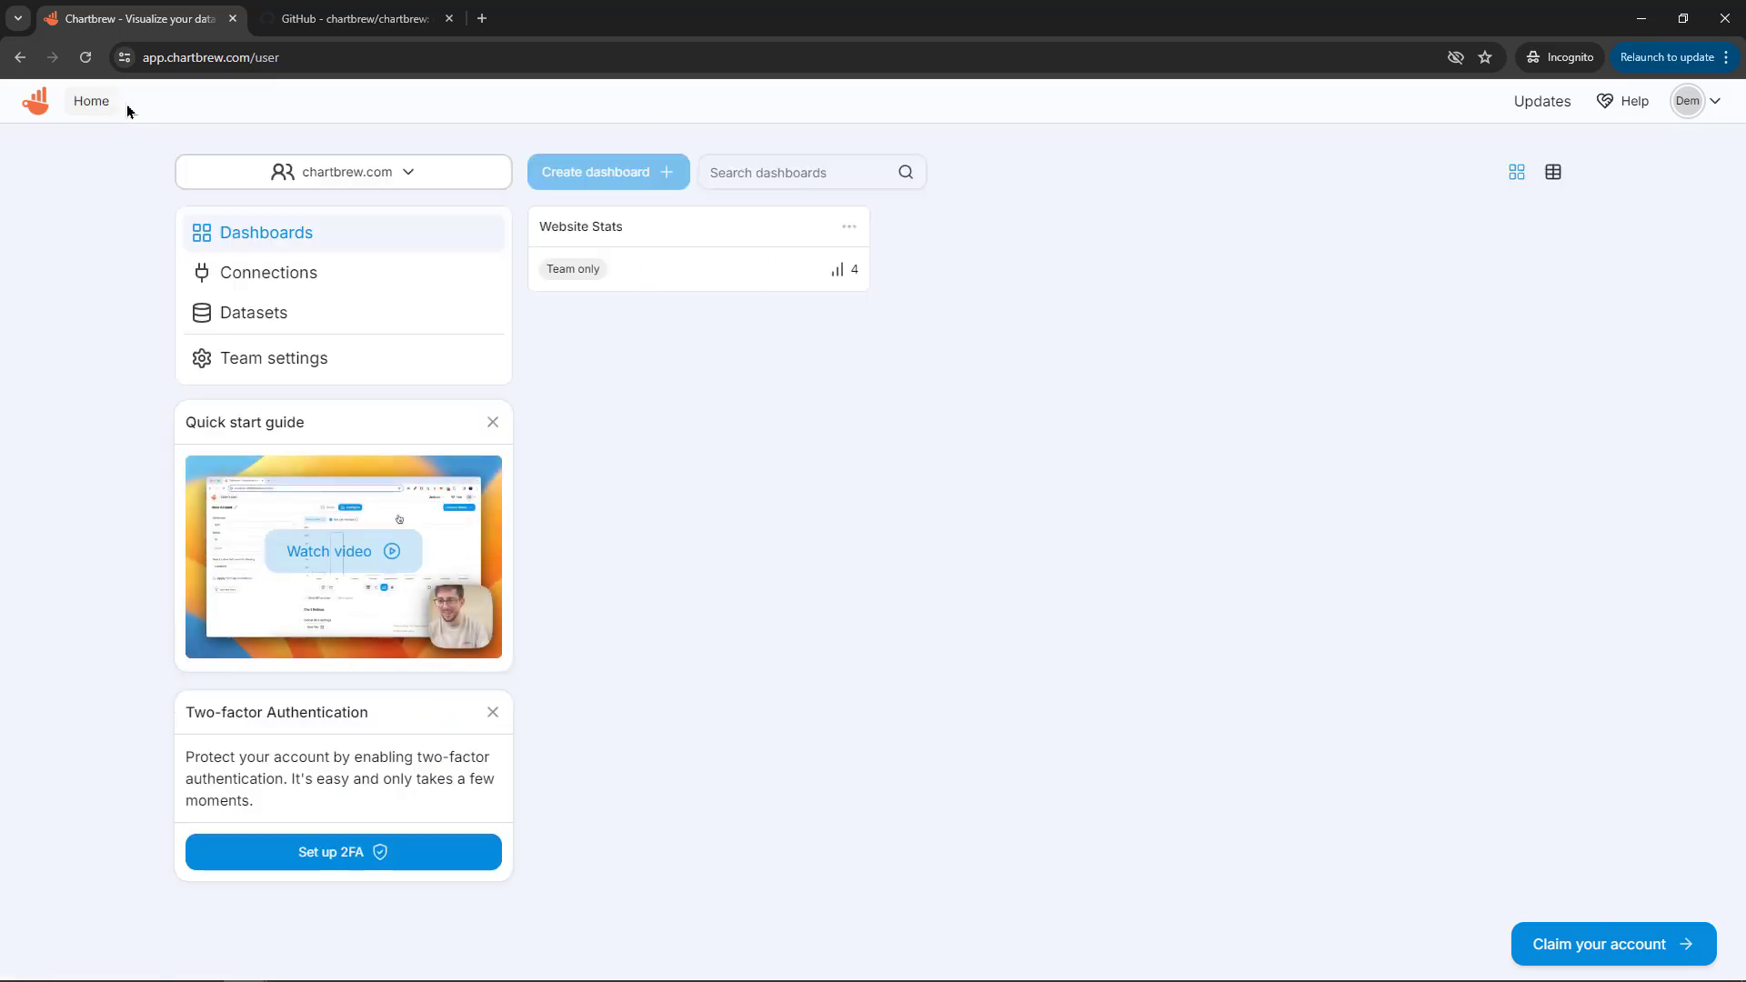
pyautogui.click(268, 271)
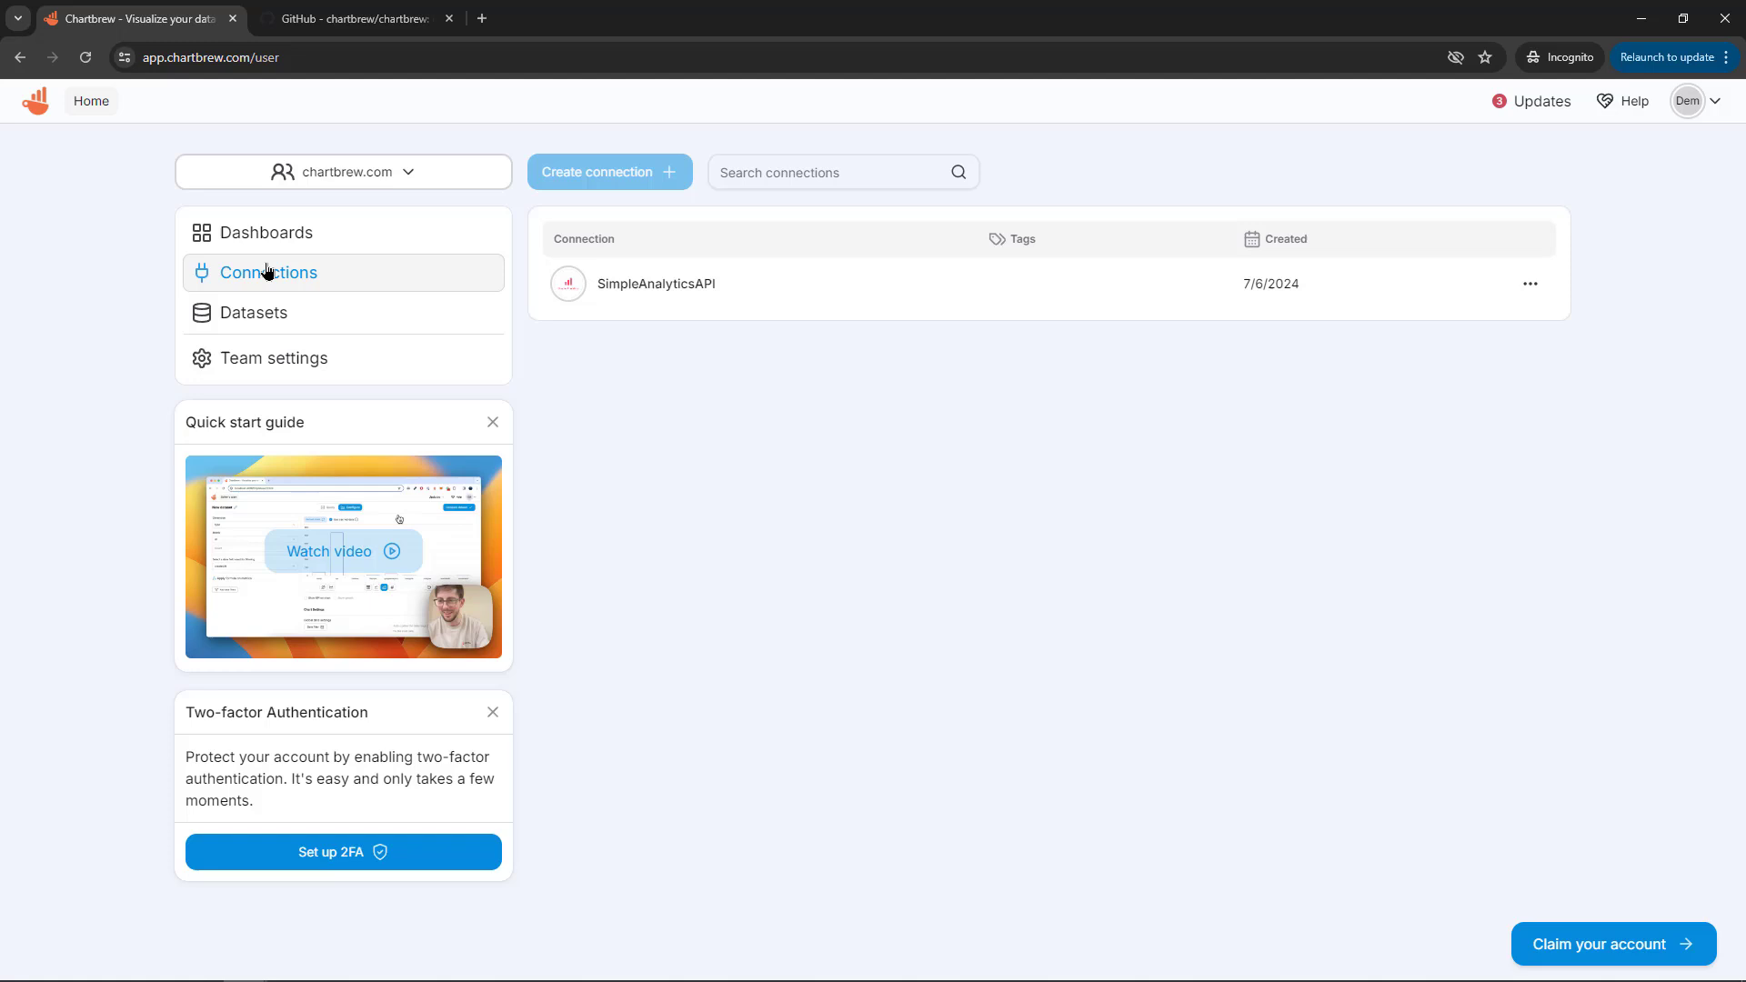
pyautogui.click(634, 284)
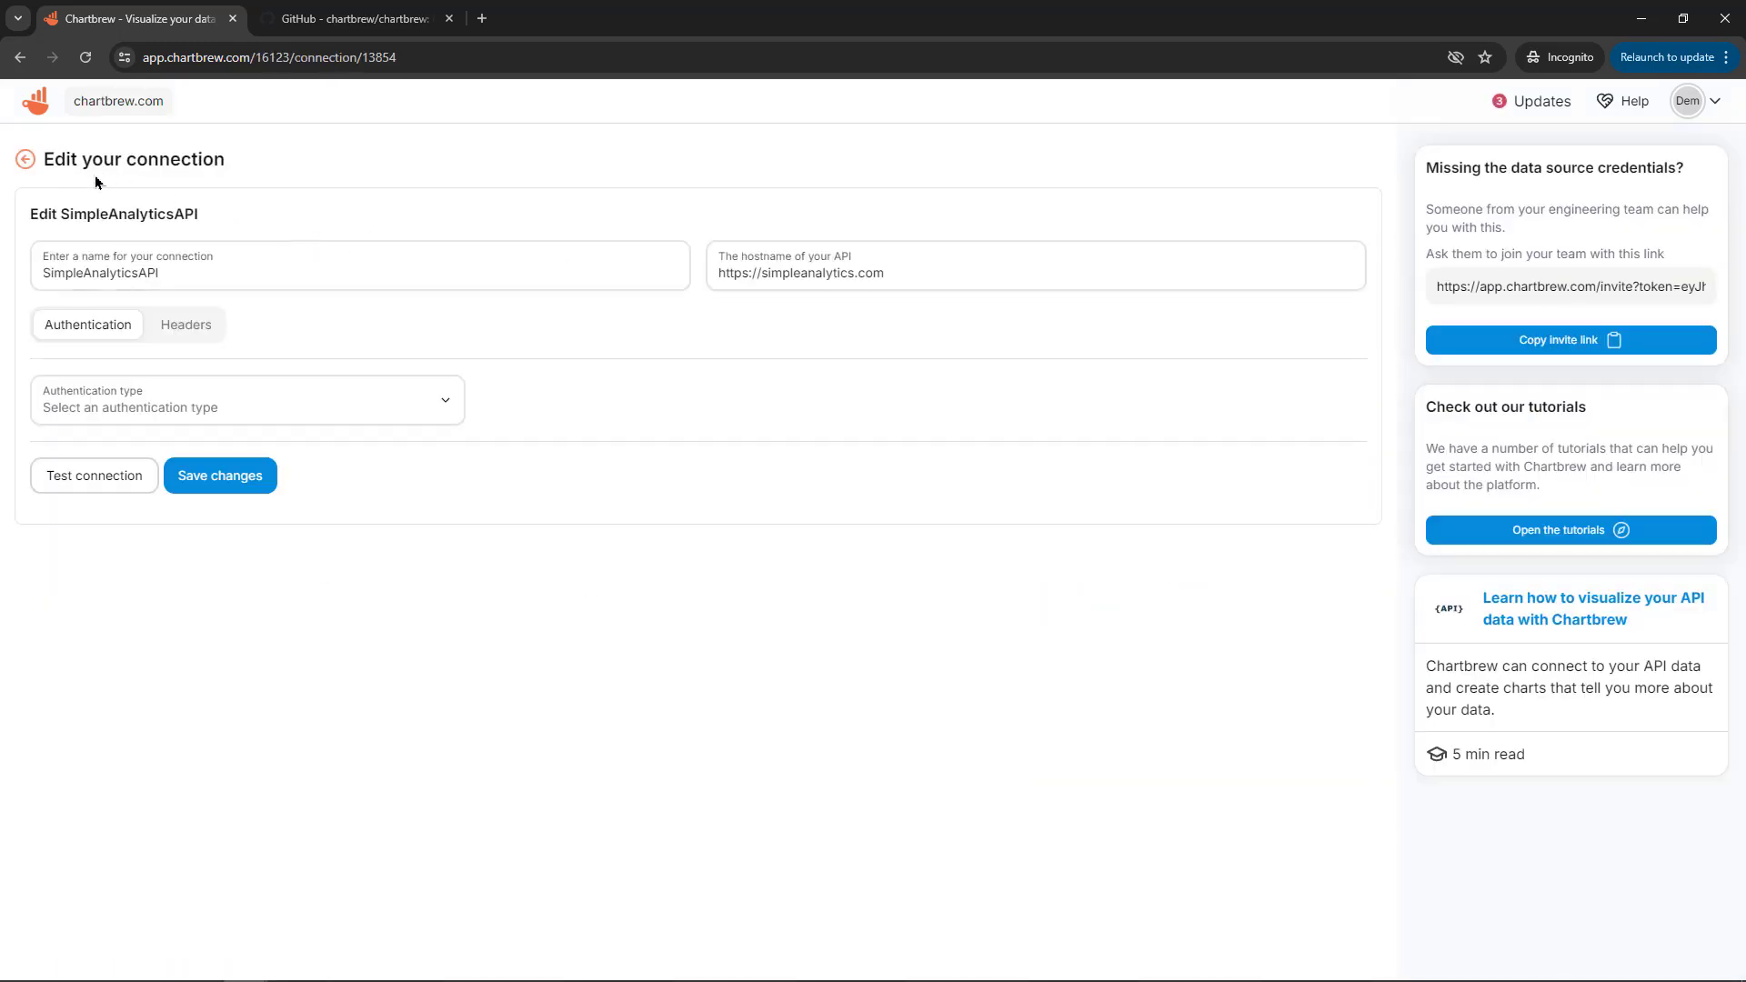
pyautogui.click(34, 102)
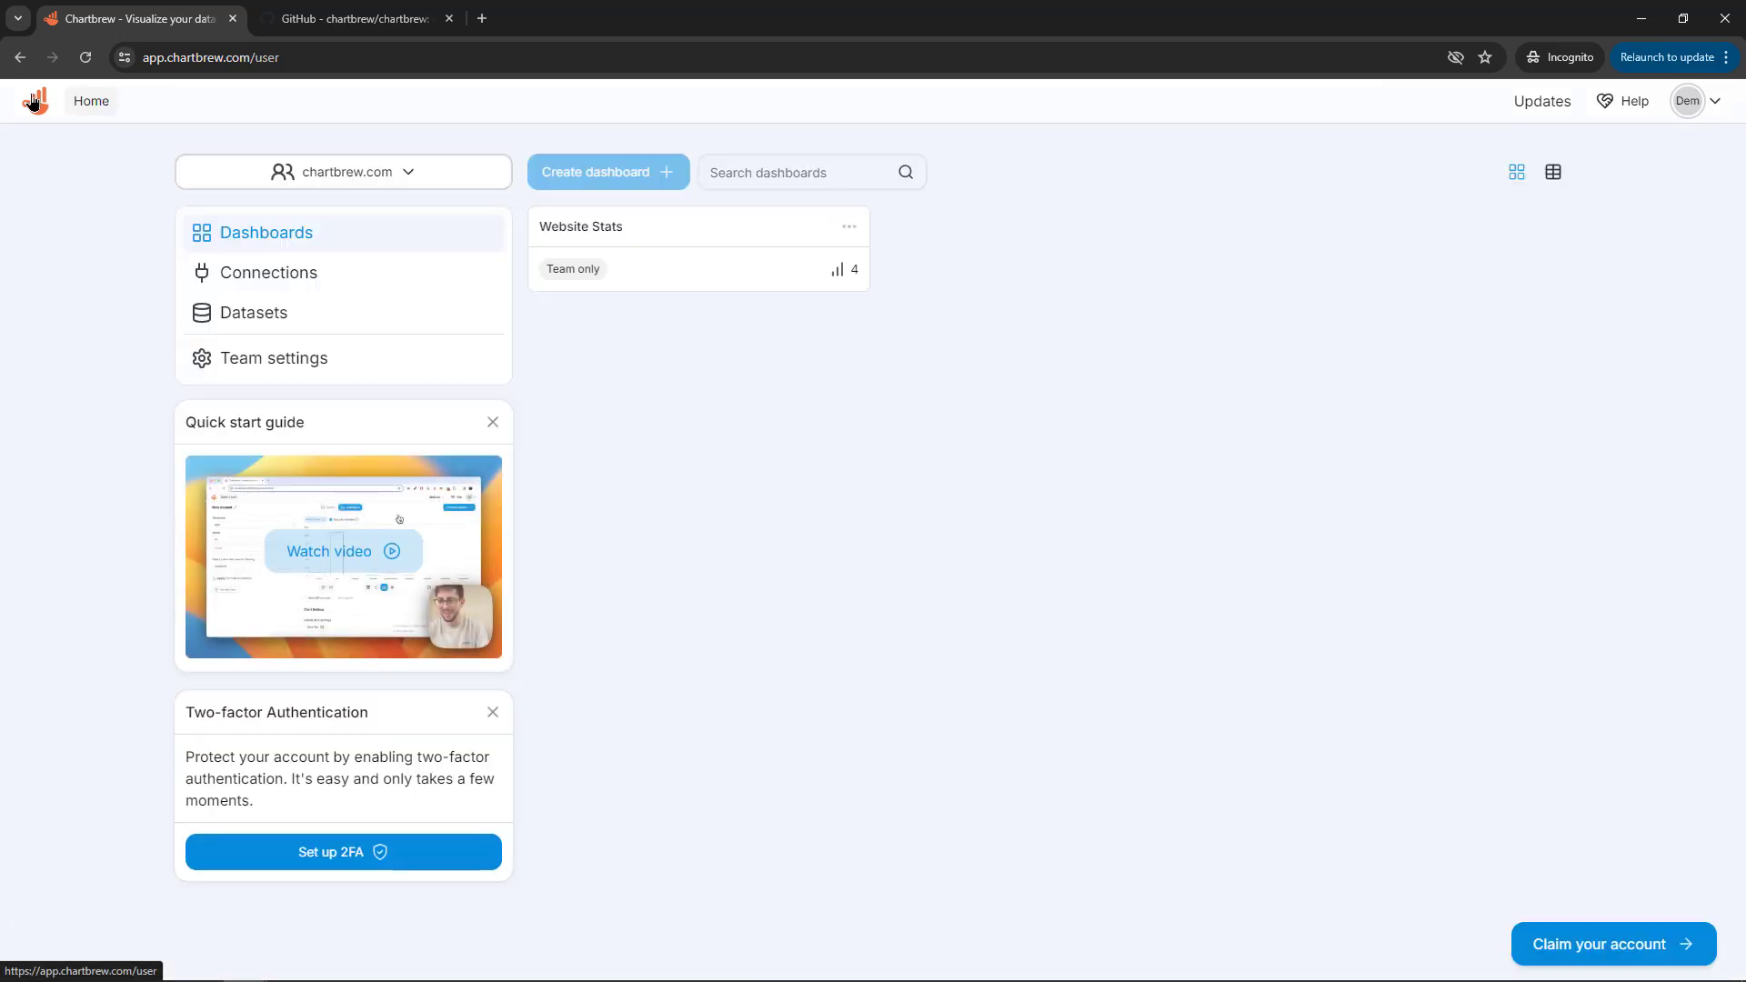
pyautogui.click(247, 311)
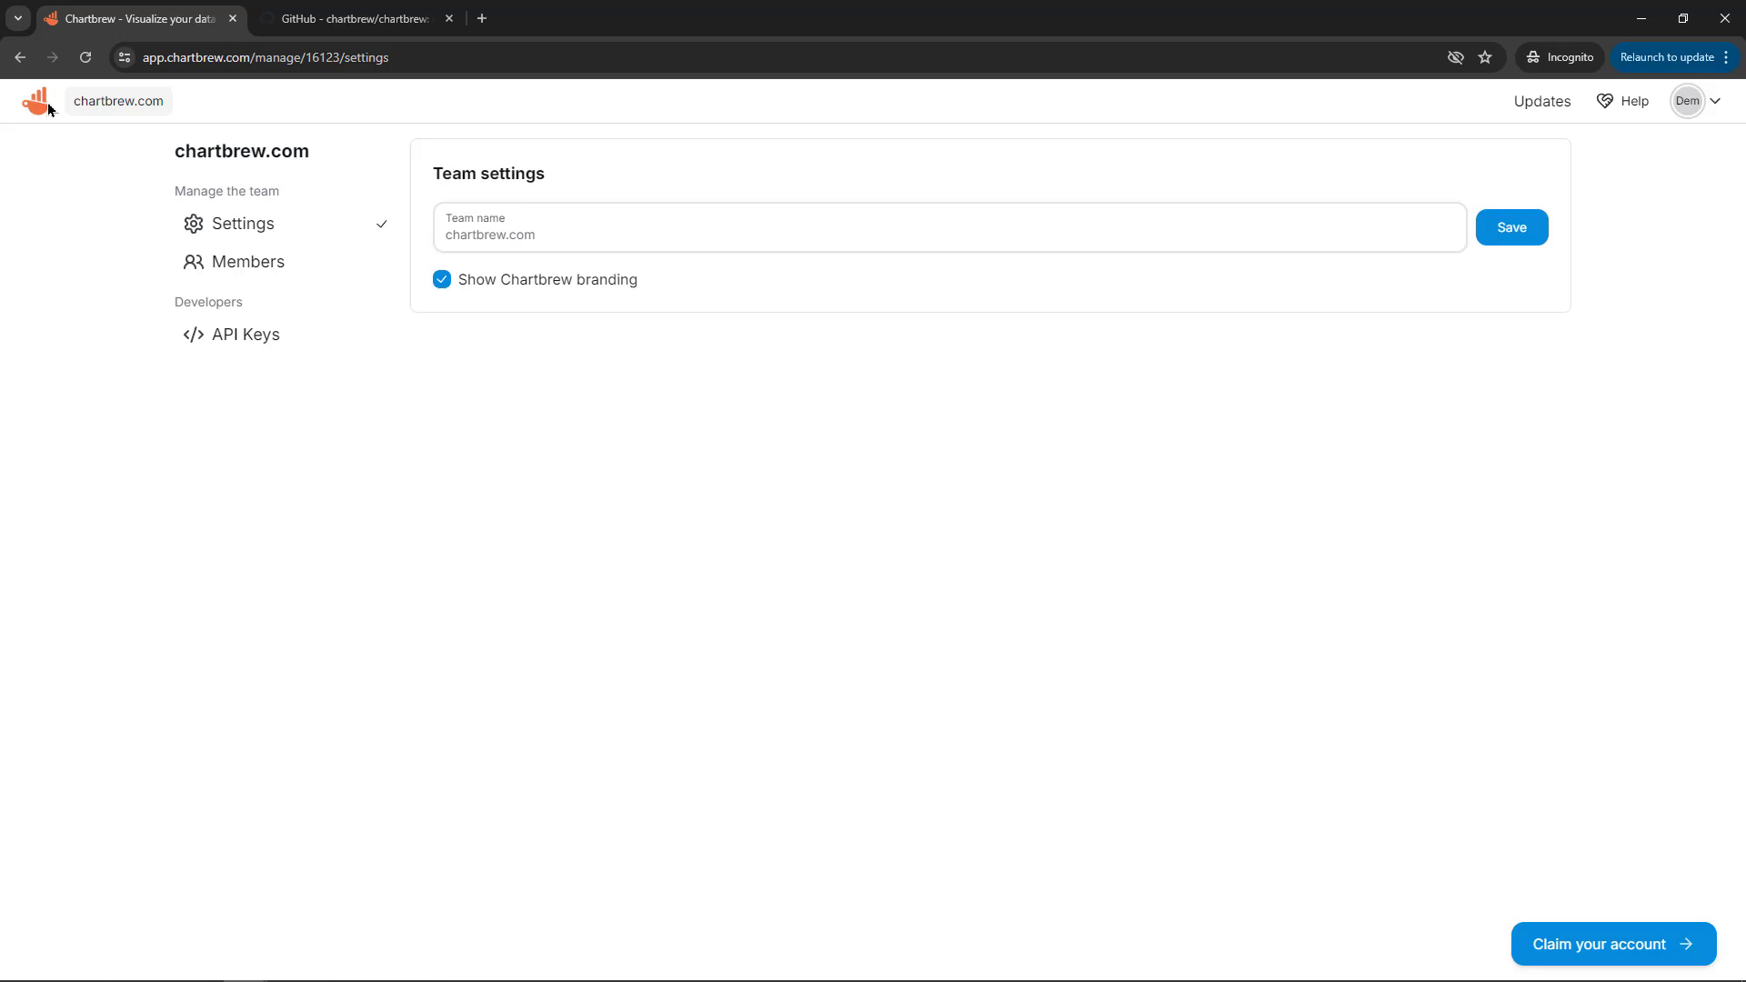
pyautogui.click(220, 261)
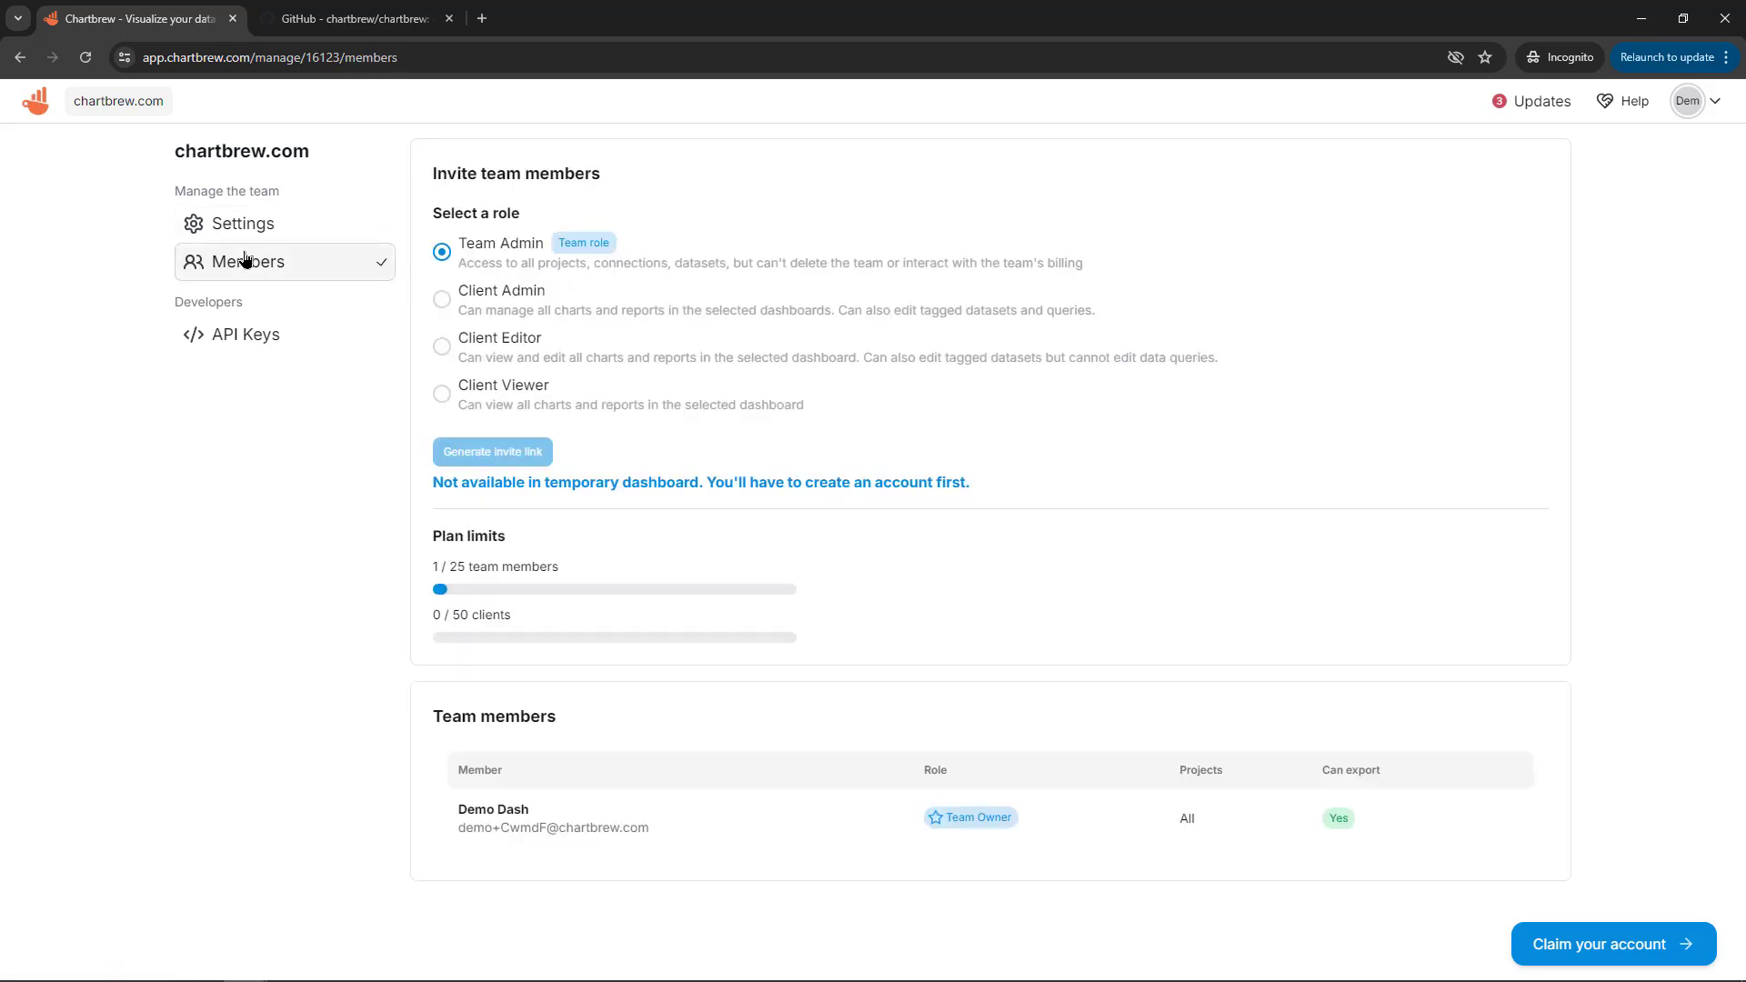
pyautogui.click(245, 334)
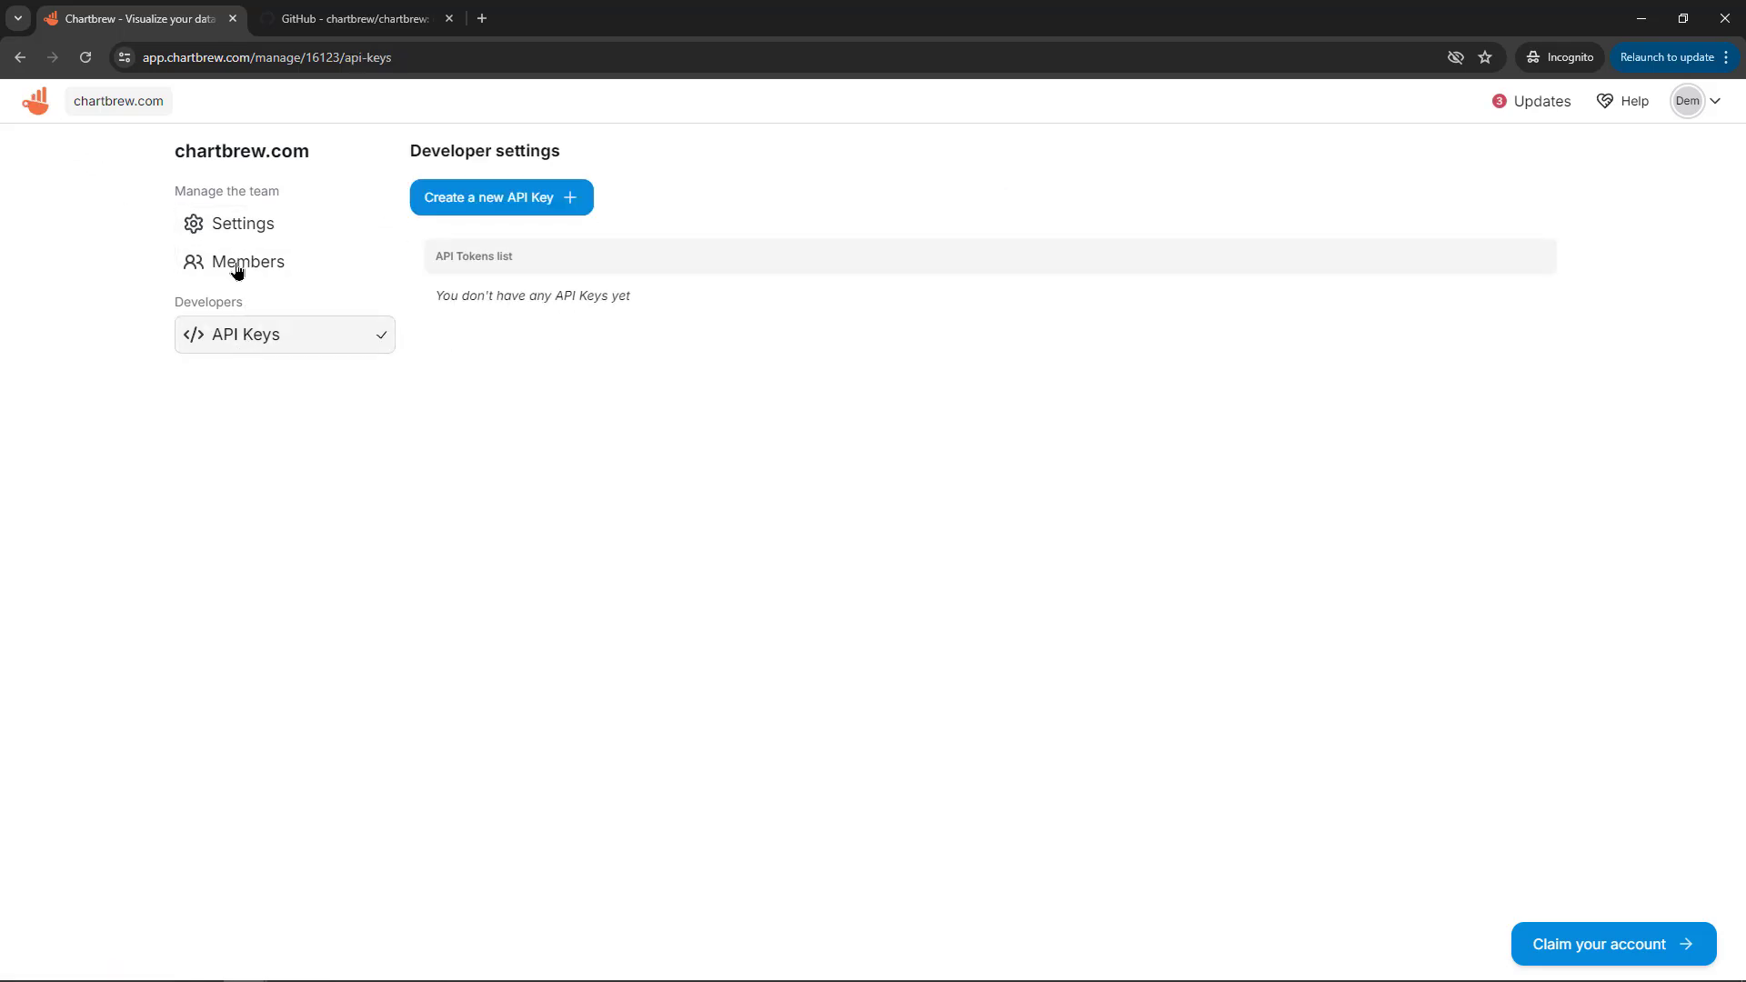
pyautogui.click(238, 225)
pyautogui.click(36, 102)
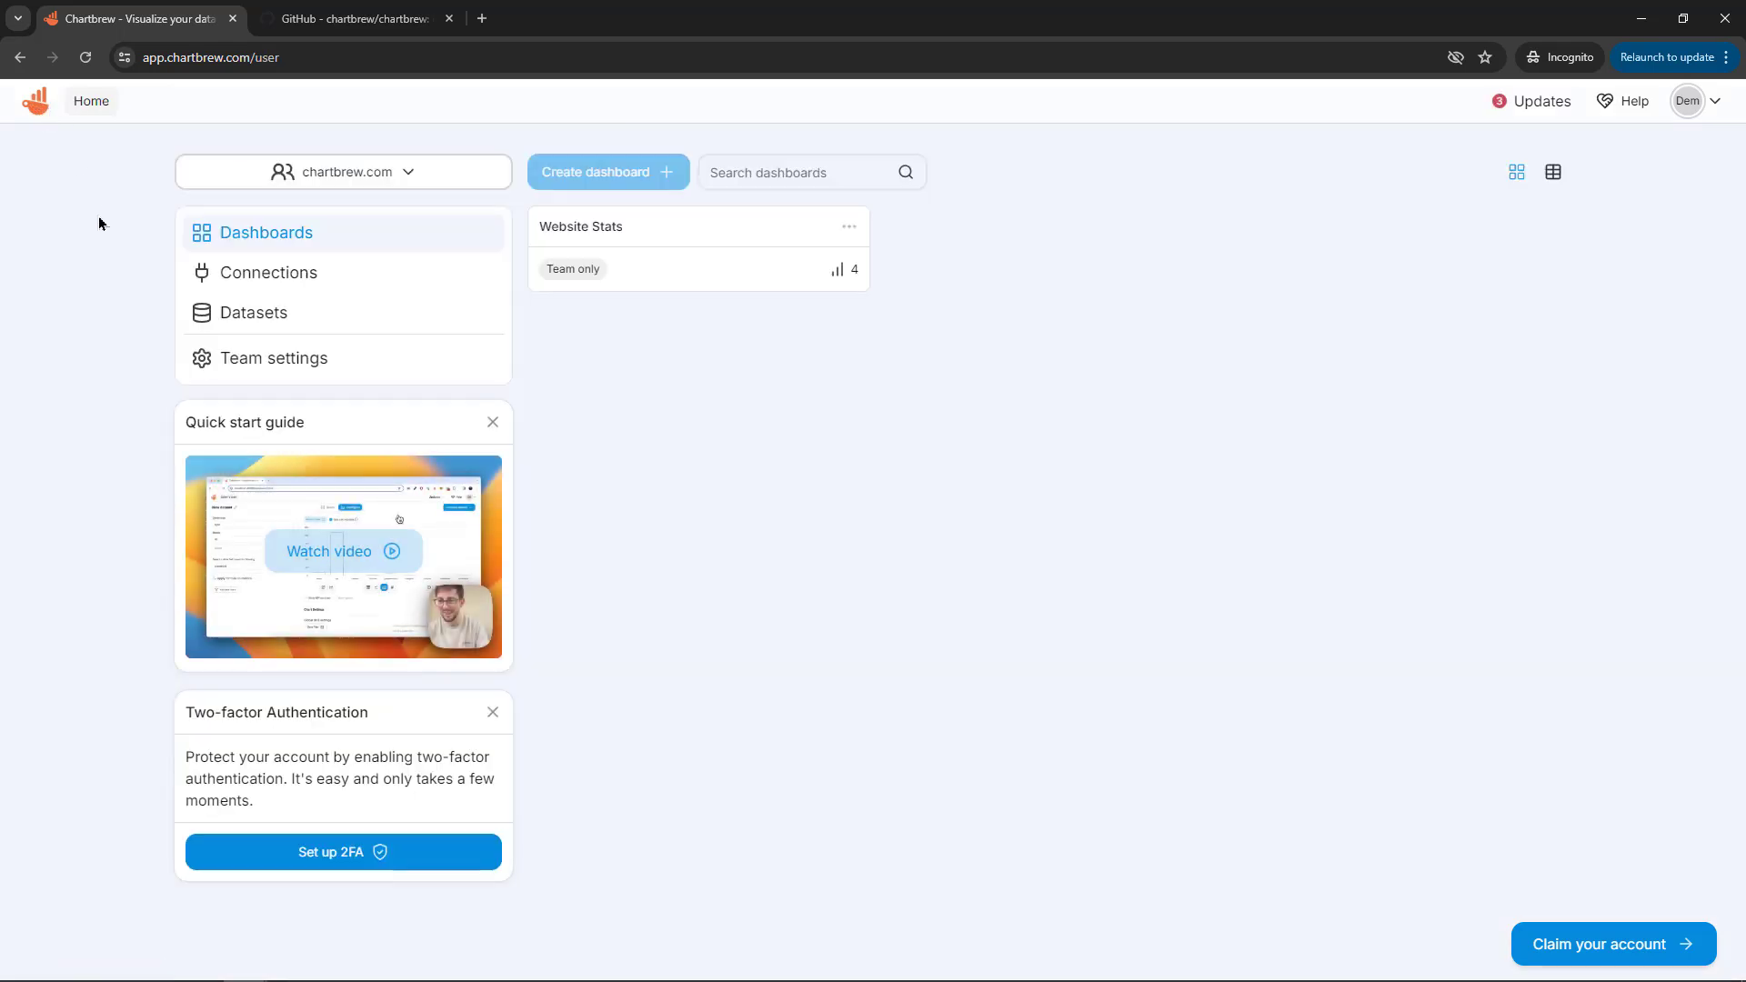
pyautogui.click(234, 279)
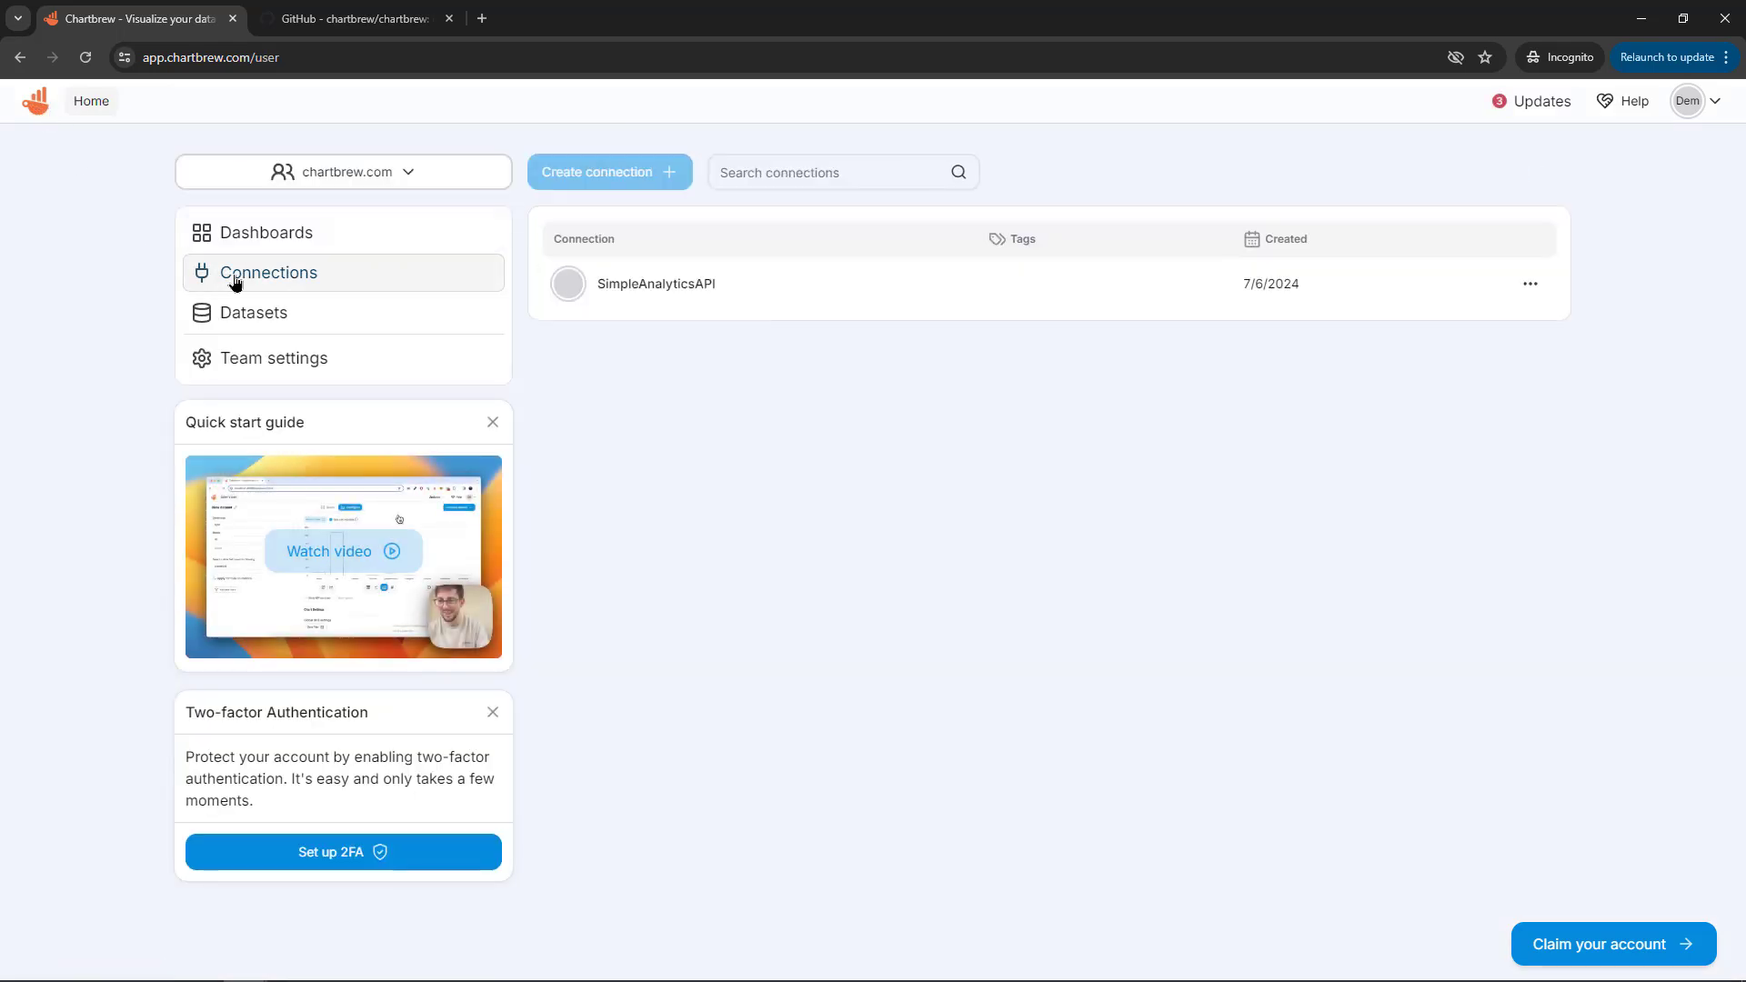
# Step: Open the Referrers dataset and inspect its SimpleAnalyticsAPI request
pyautogui.click(291, 312)
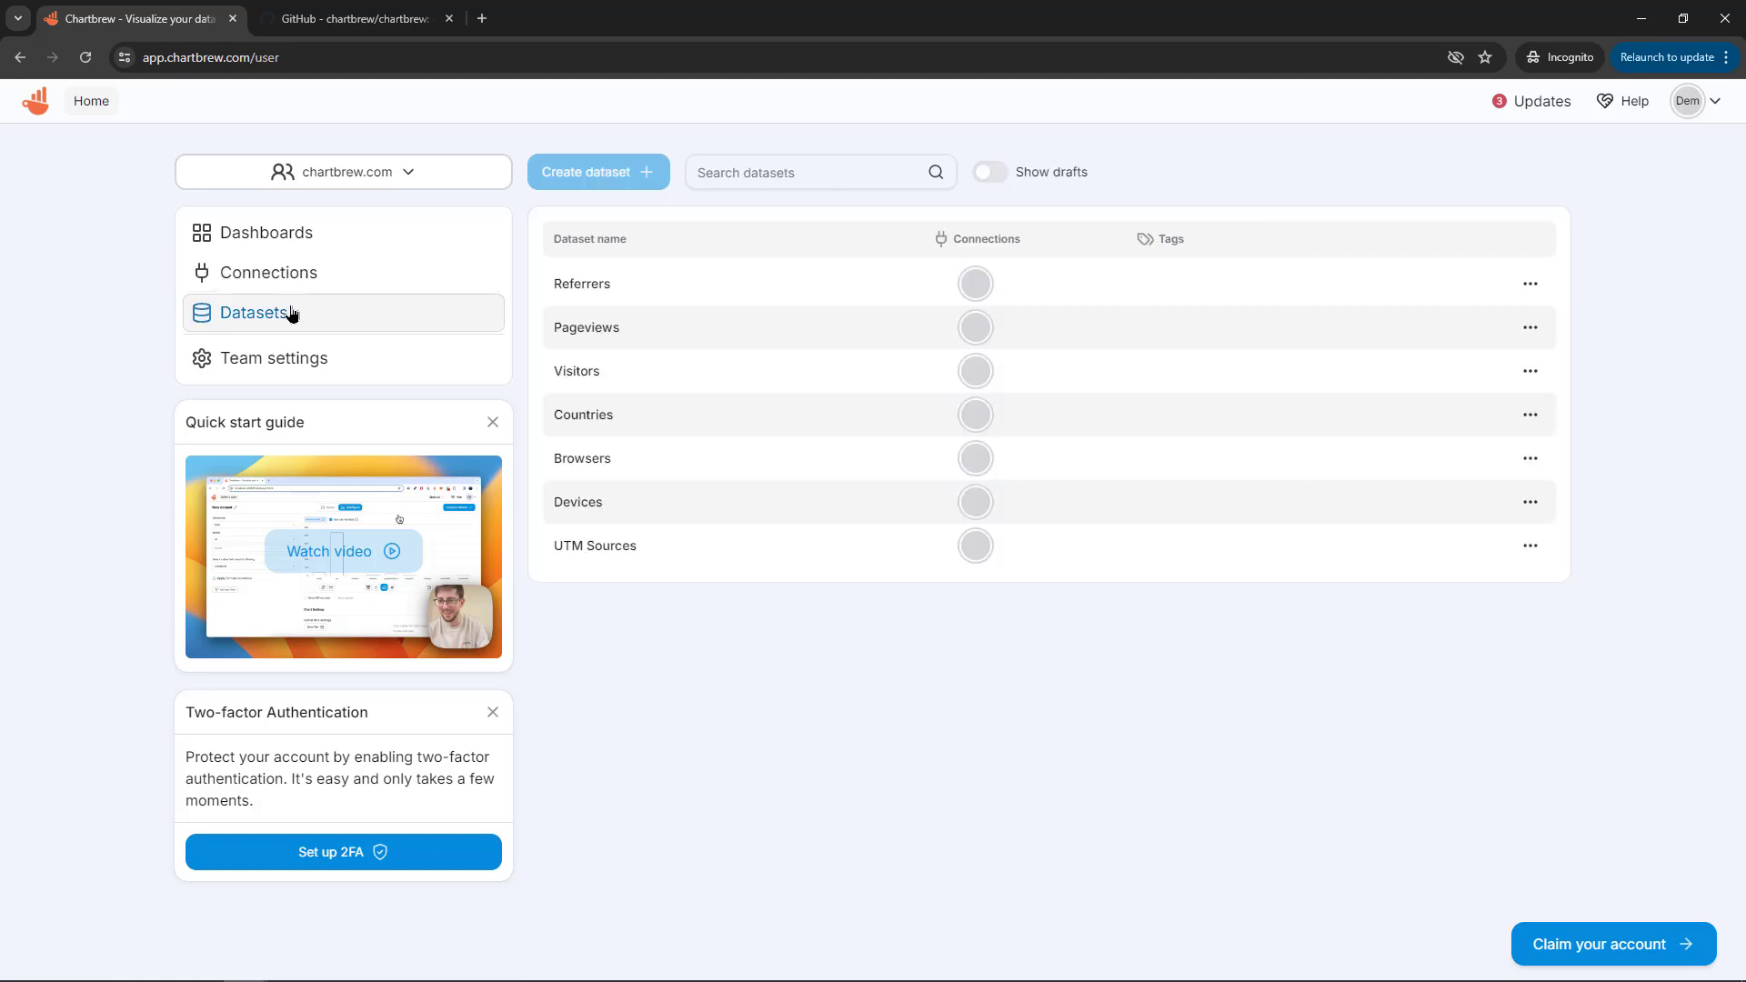
pyautogui.click(605, 289)
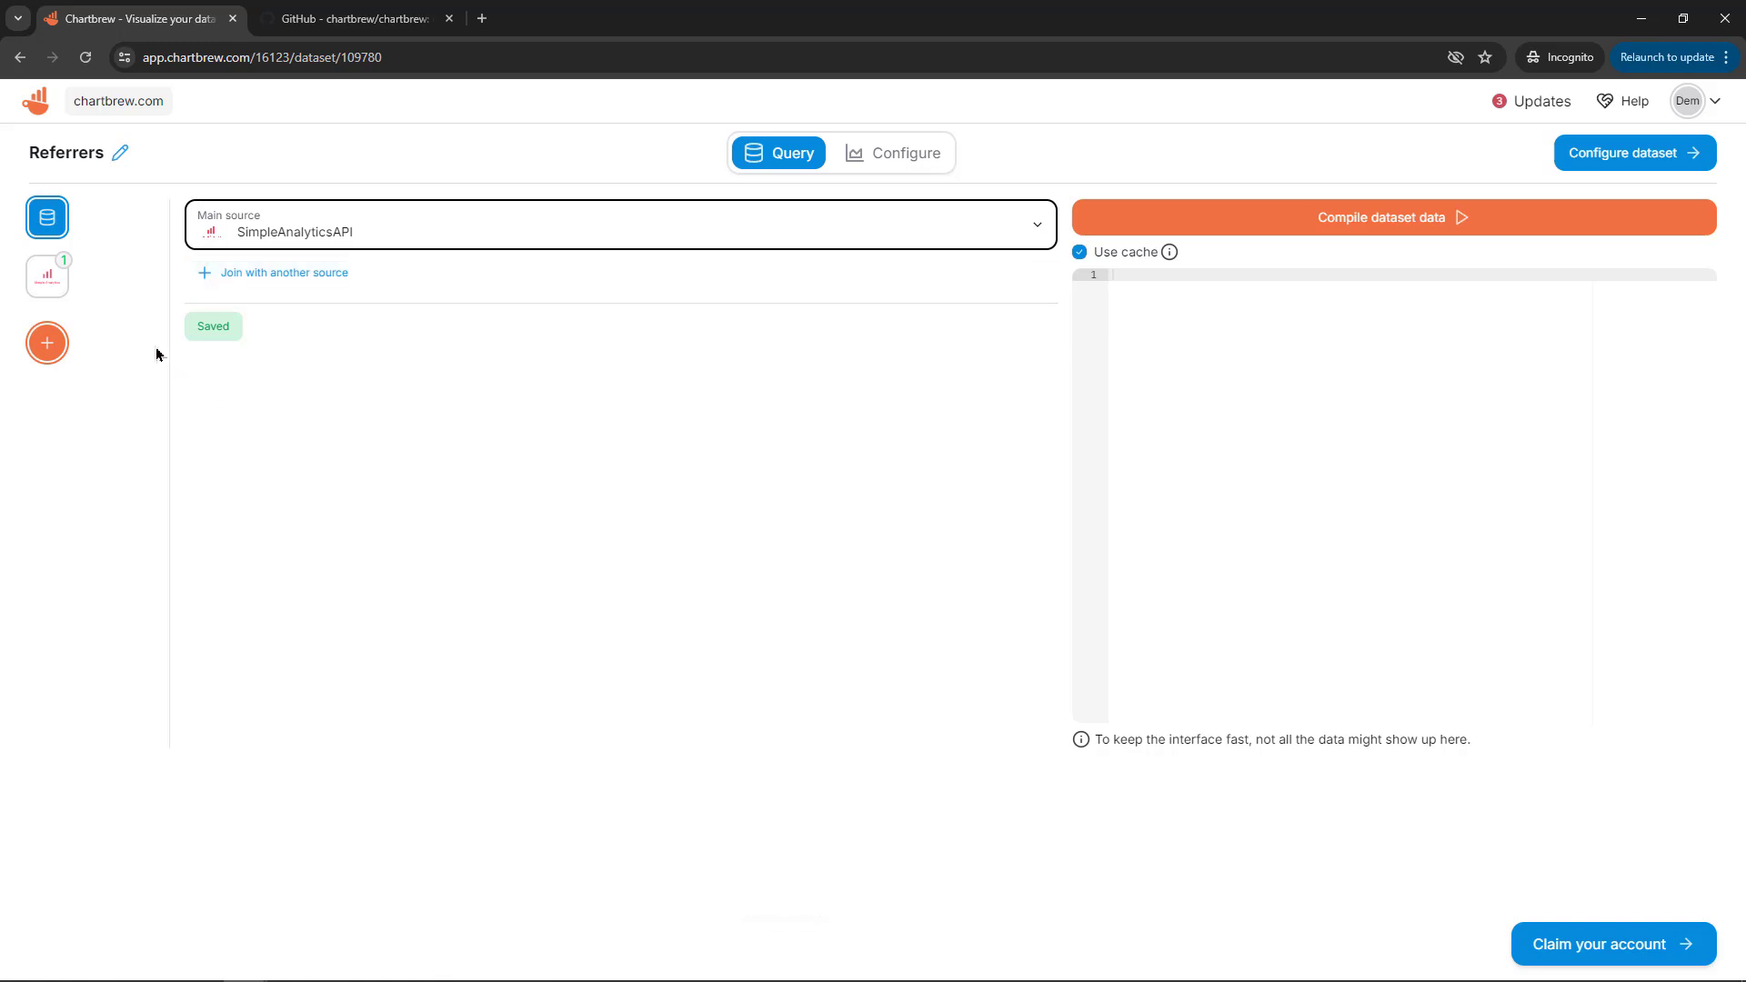
pyautogui.click(50, 283)
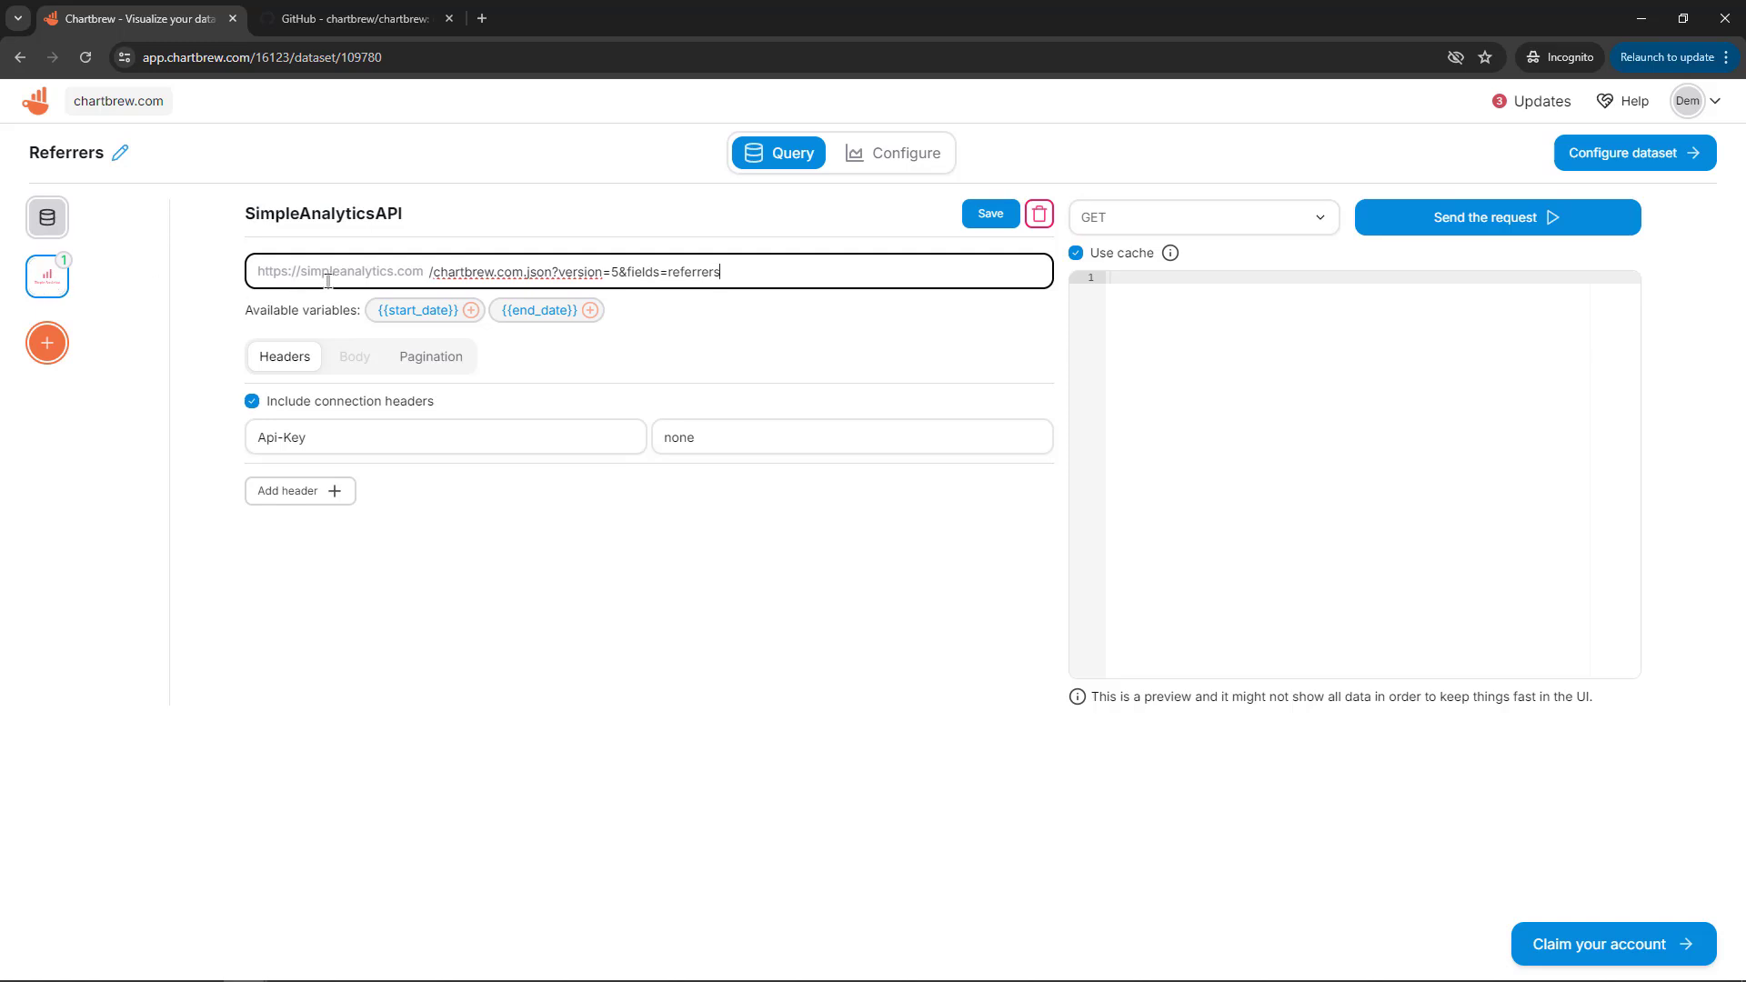
pyautogui.moveTo(415, 309)
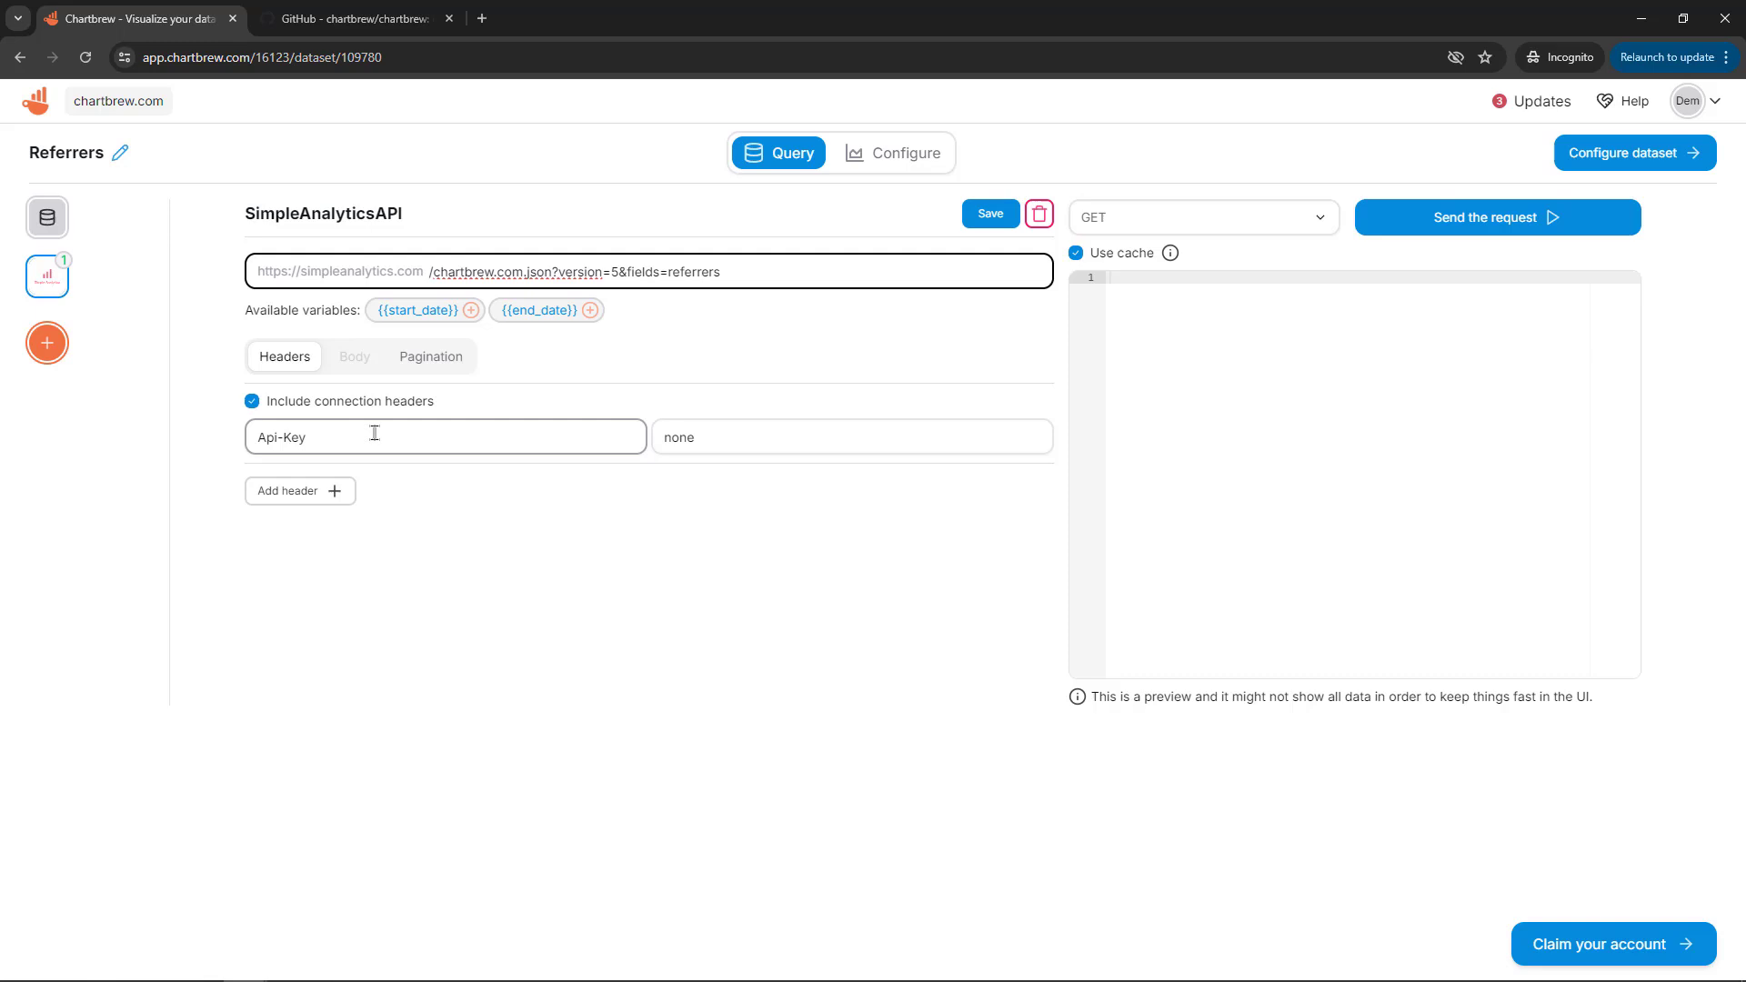
# Step: Compare the dataset's Configure and Query views, then return to the Chartbrew home page
pyautogui.click(877, 161)
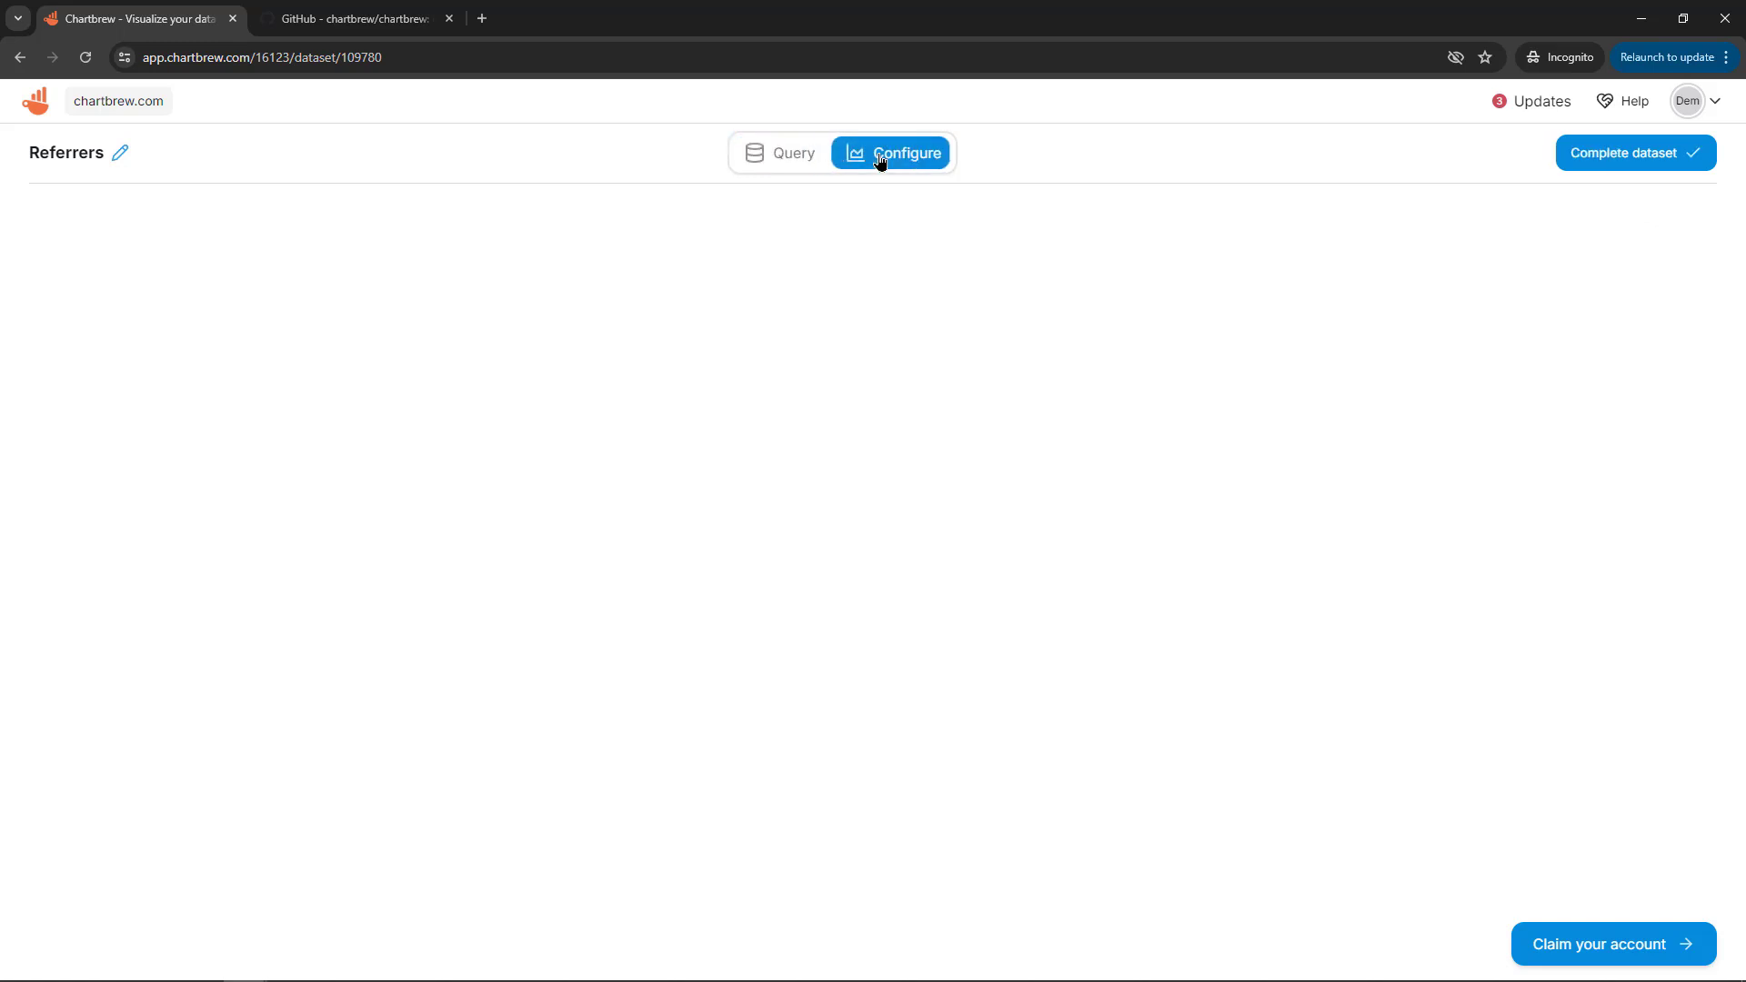
pyautogui.click(796, 153)
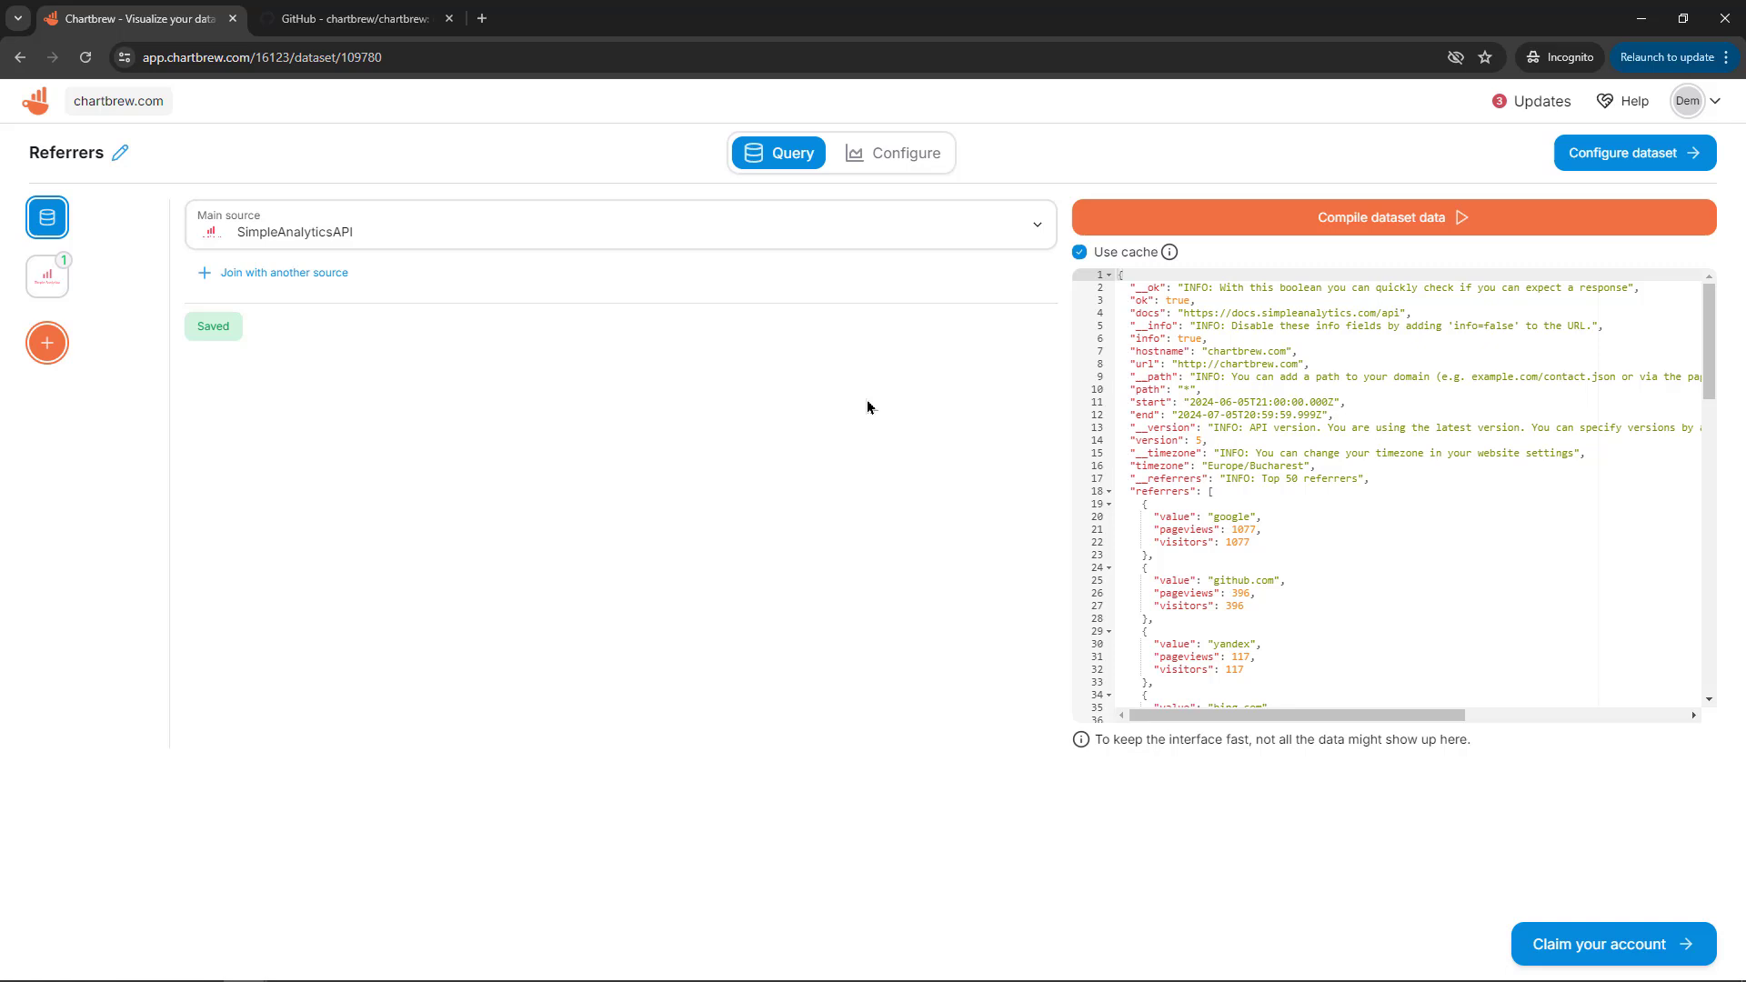
pyautogui.click(1227, 414)
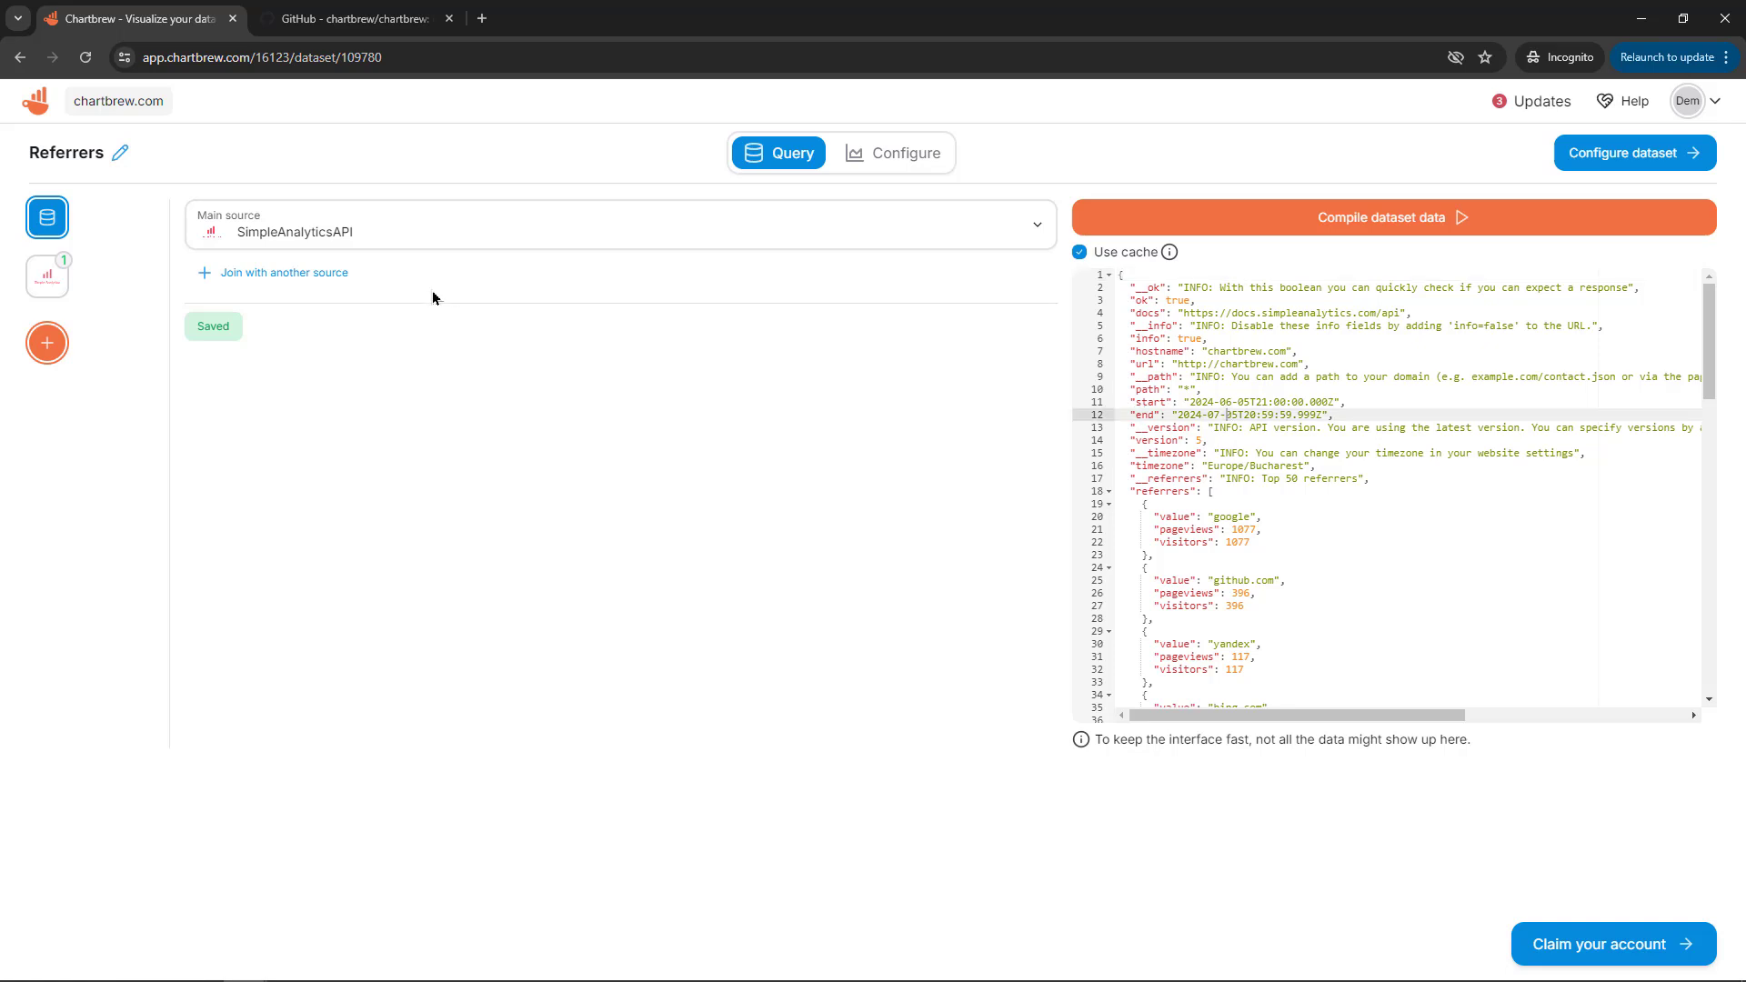
pyautogui.click(35, 104)
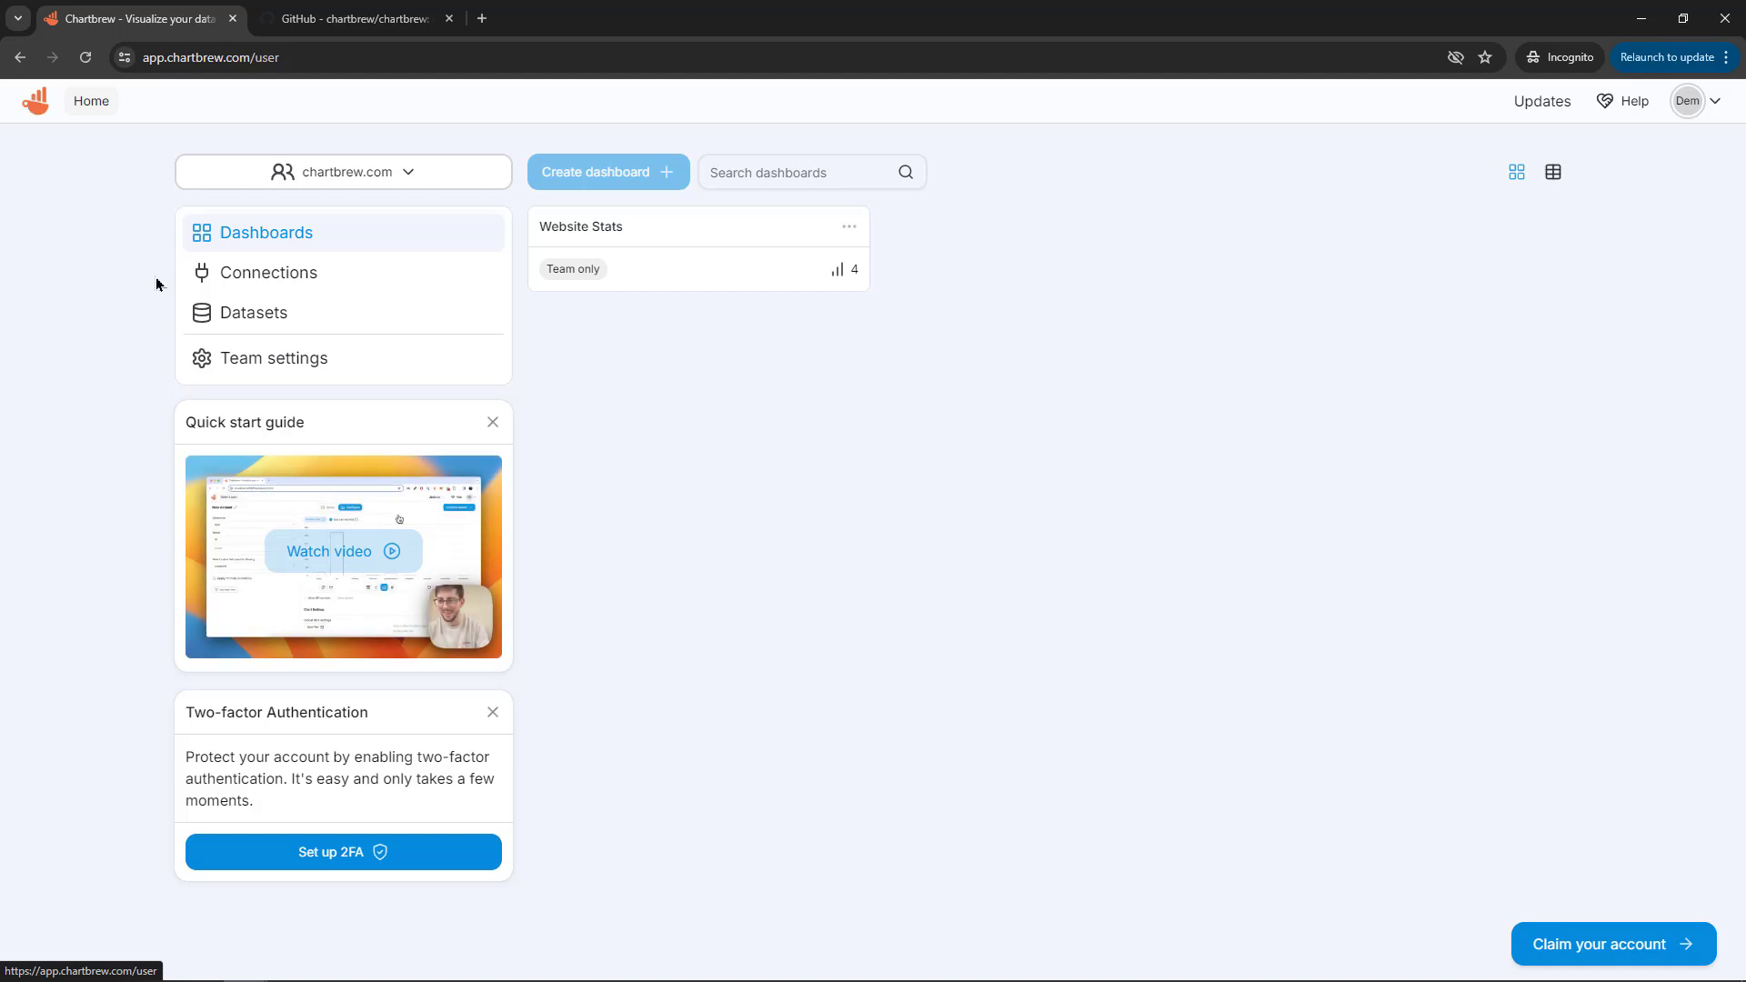
# Step: Load the Website Stats dashboard with its Stats, Devices, Site Stats and Browsers & Countries charts
pyautogui.click(254, 315)
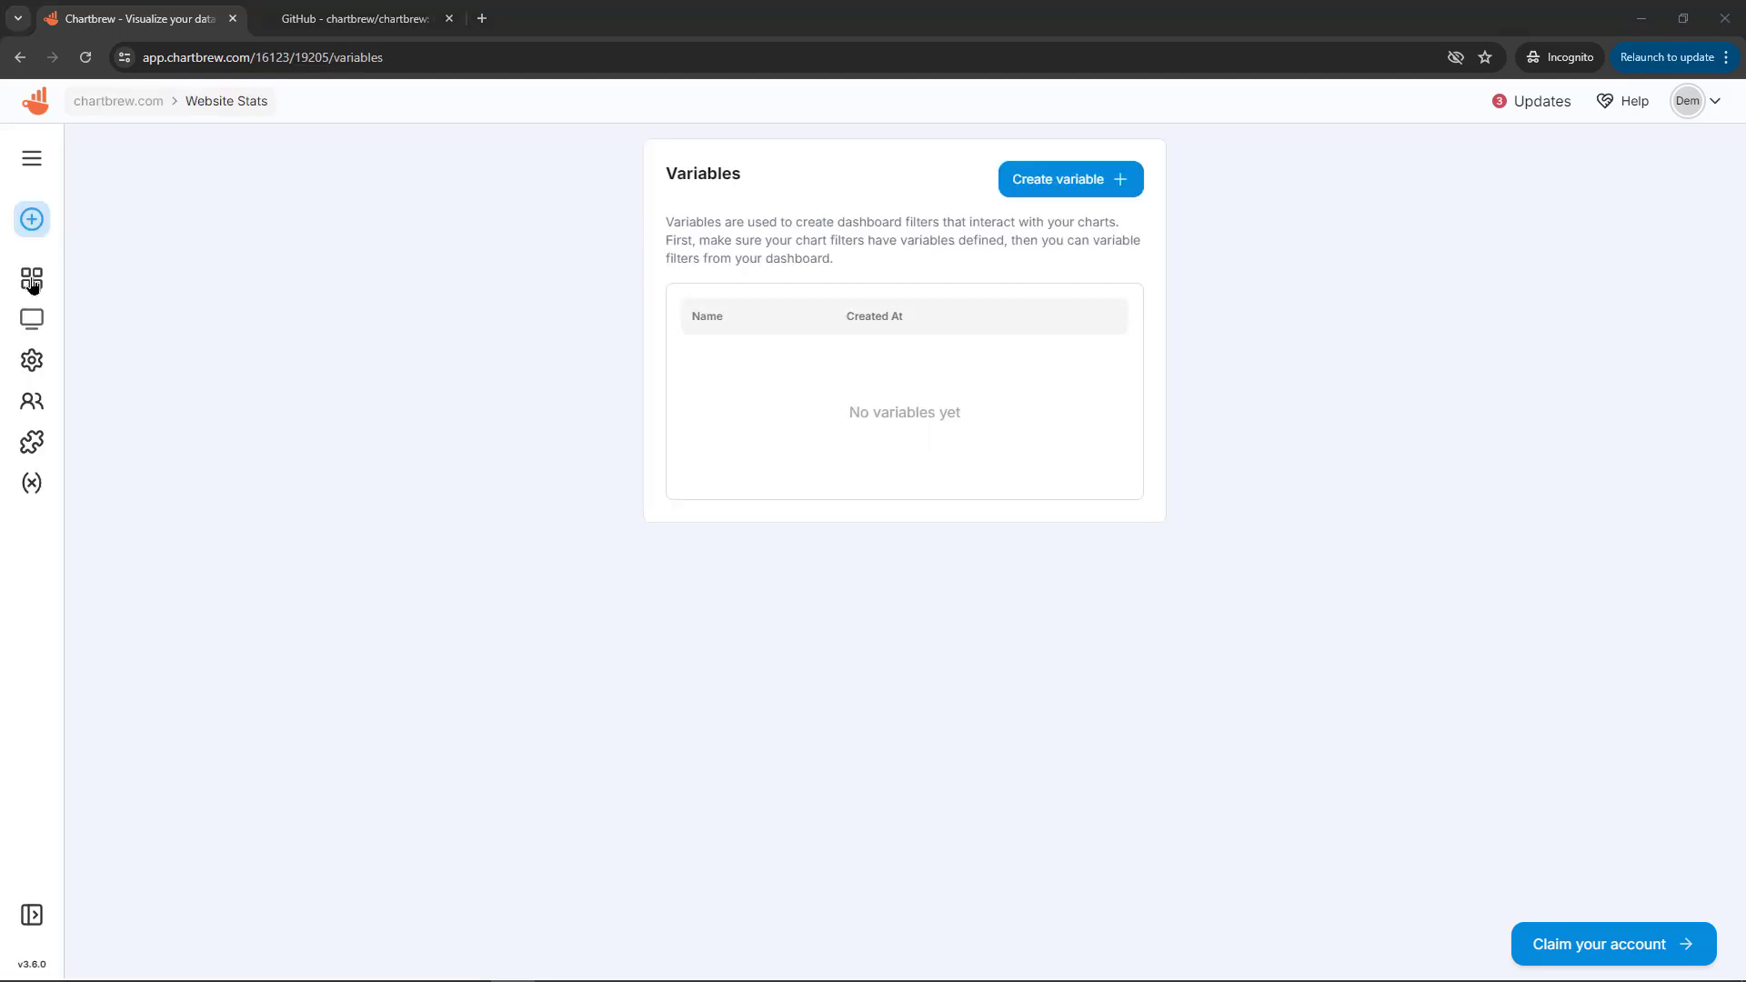
pyautogui.click(32, 279)
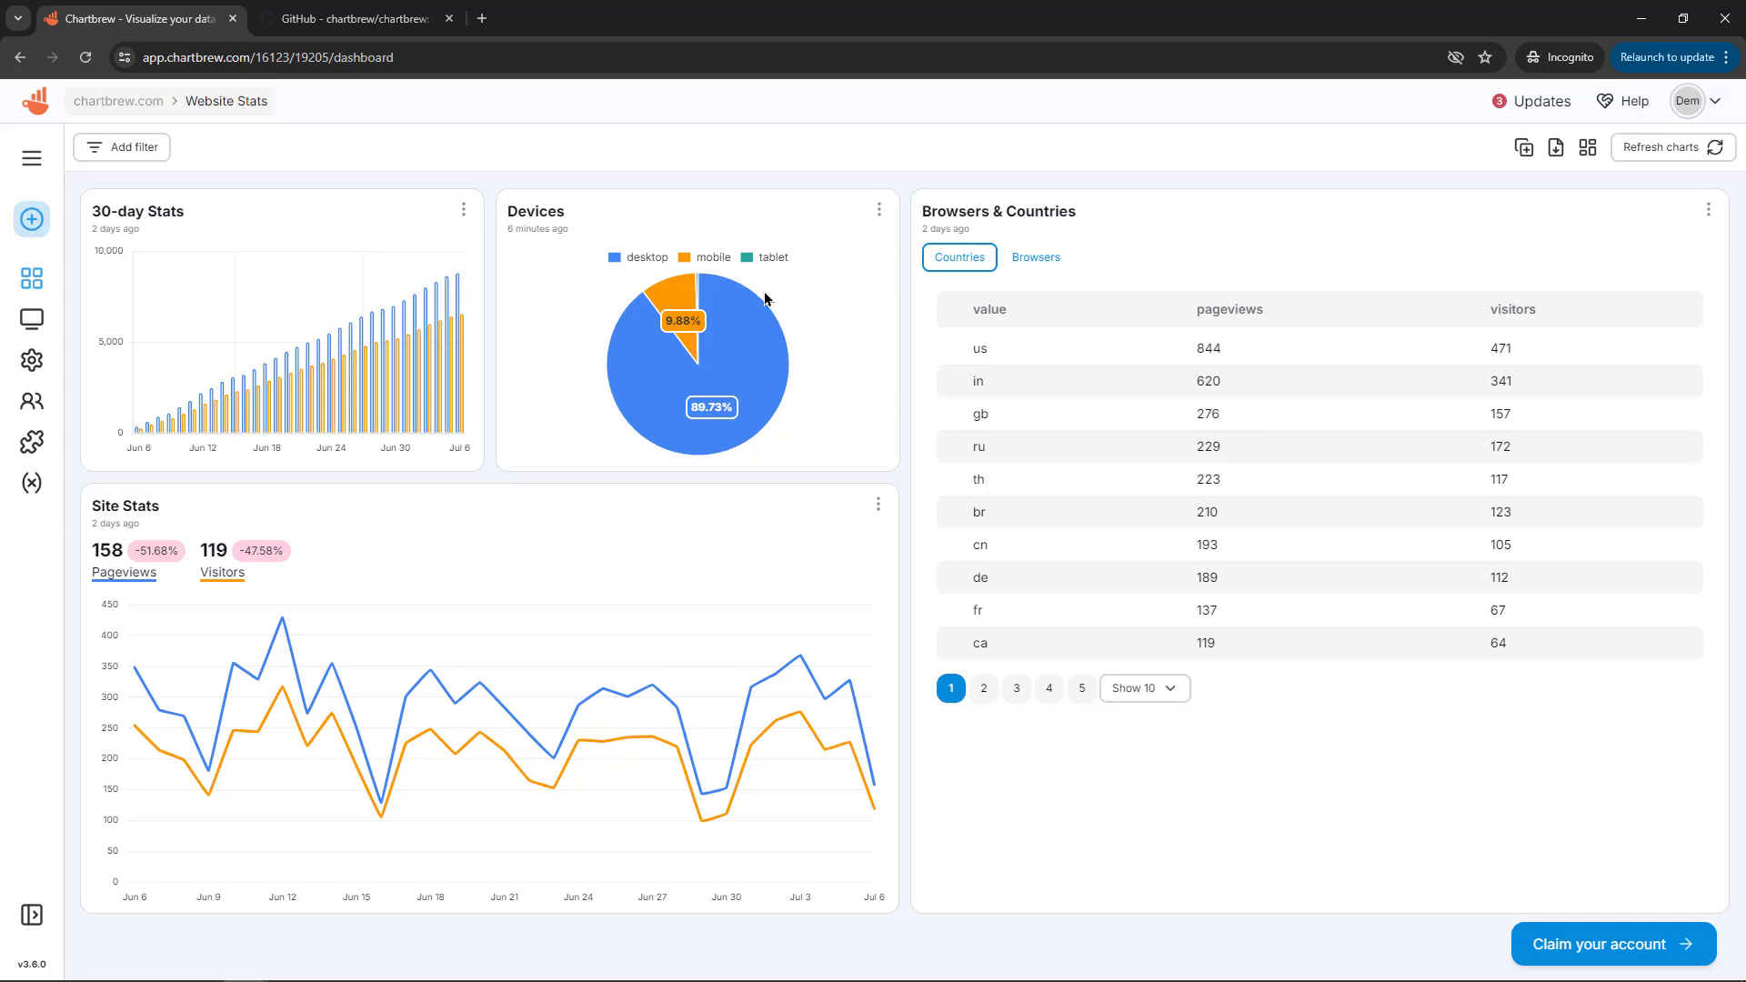
# Step: On the chartbrew GitHub repository, scroll the README to the Clone and setup and development-run sections
pyautogui.click(355, 18)
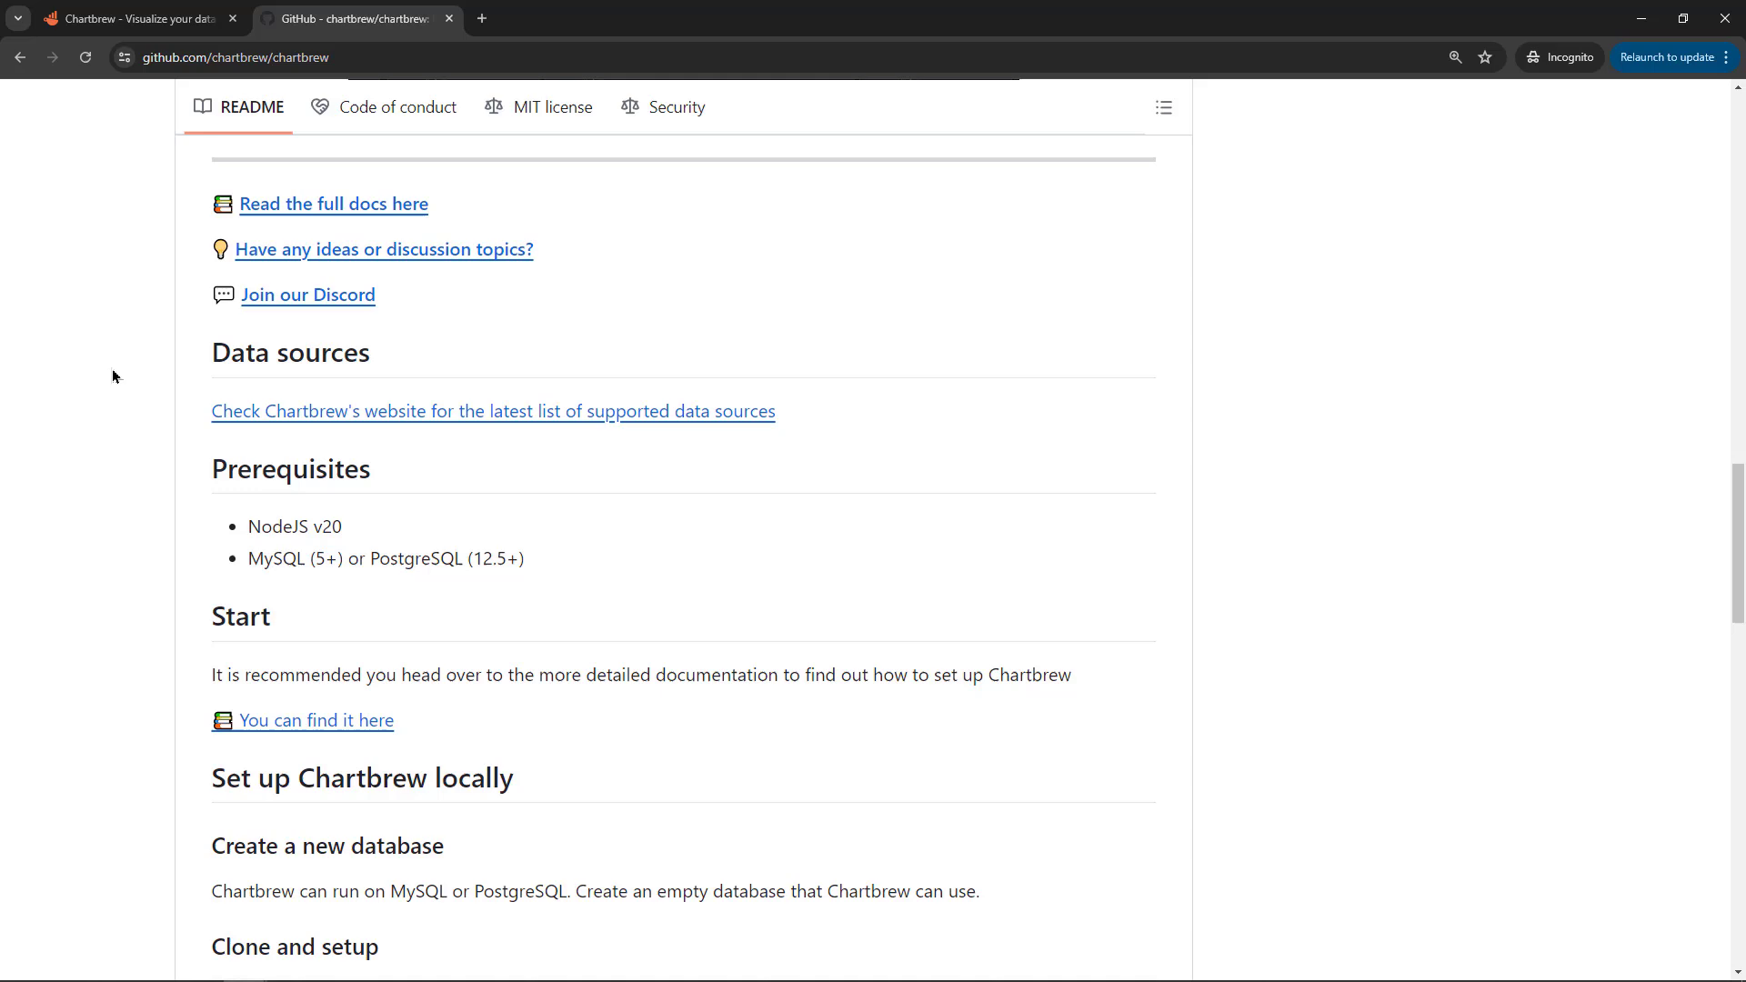
pyautogui.scroll(-2, 113, 375)
pyautogui.scroll(-2, 113, 375)
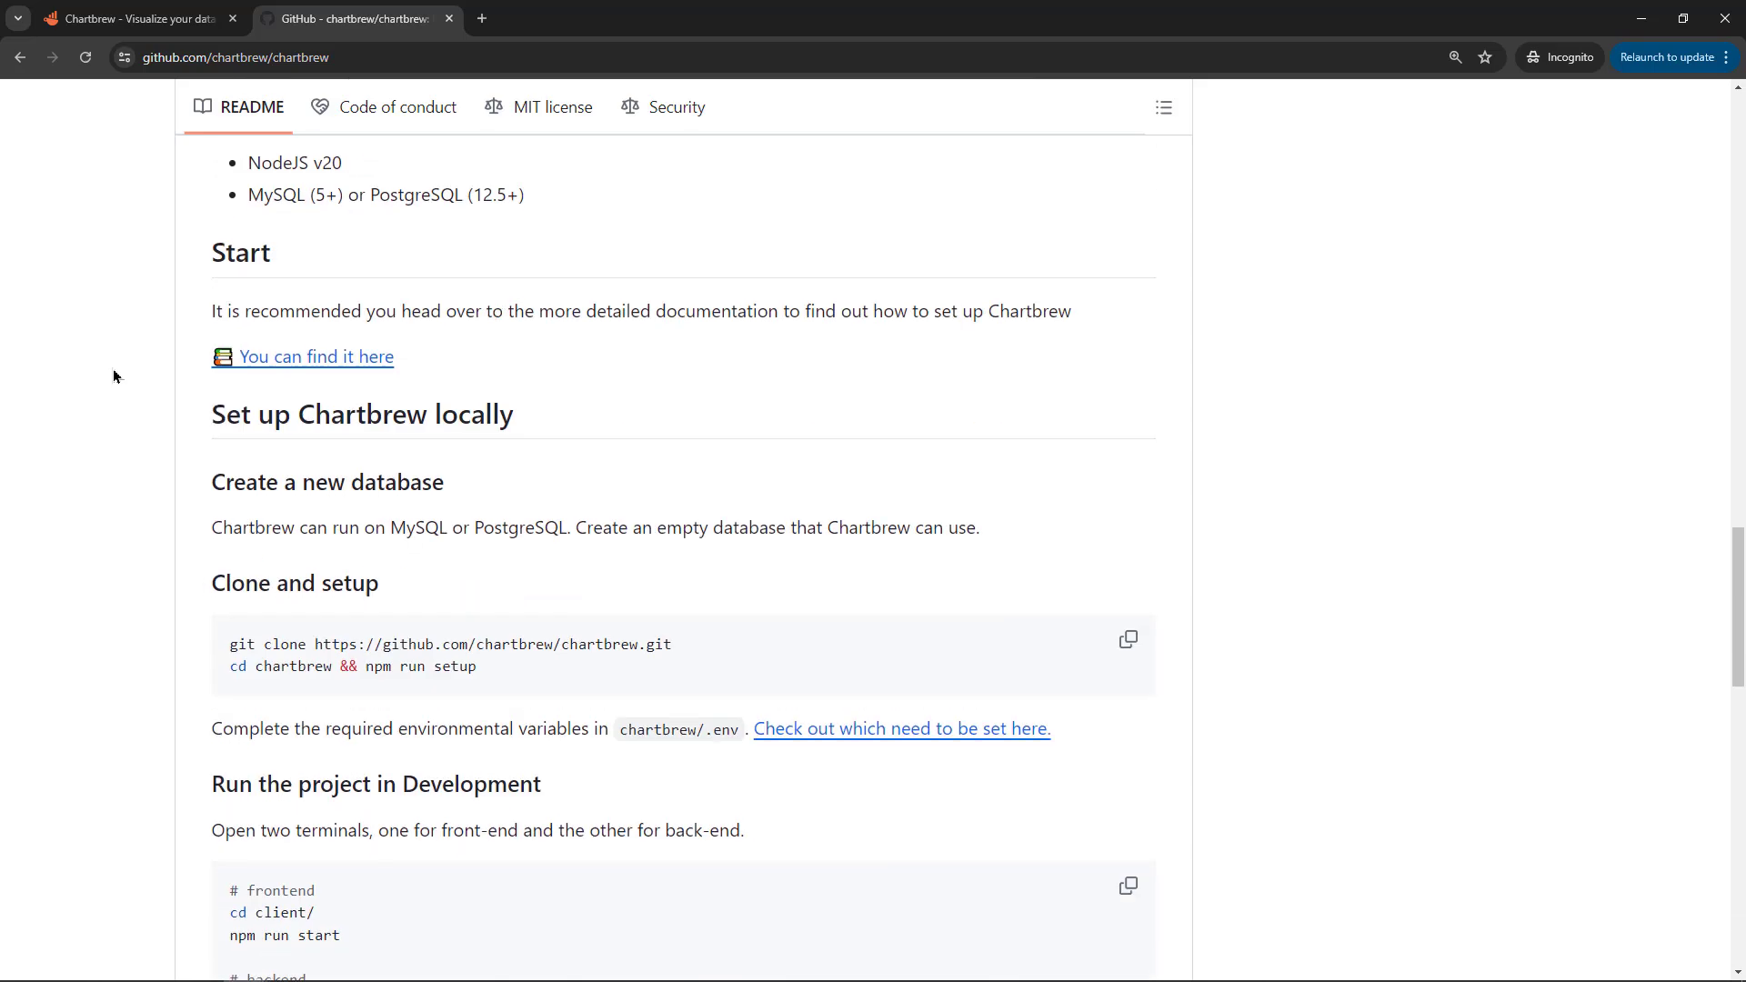
pyautogui.scroll(-4, 113, 375)
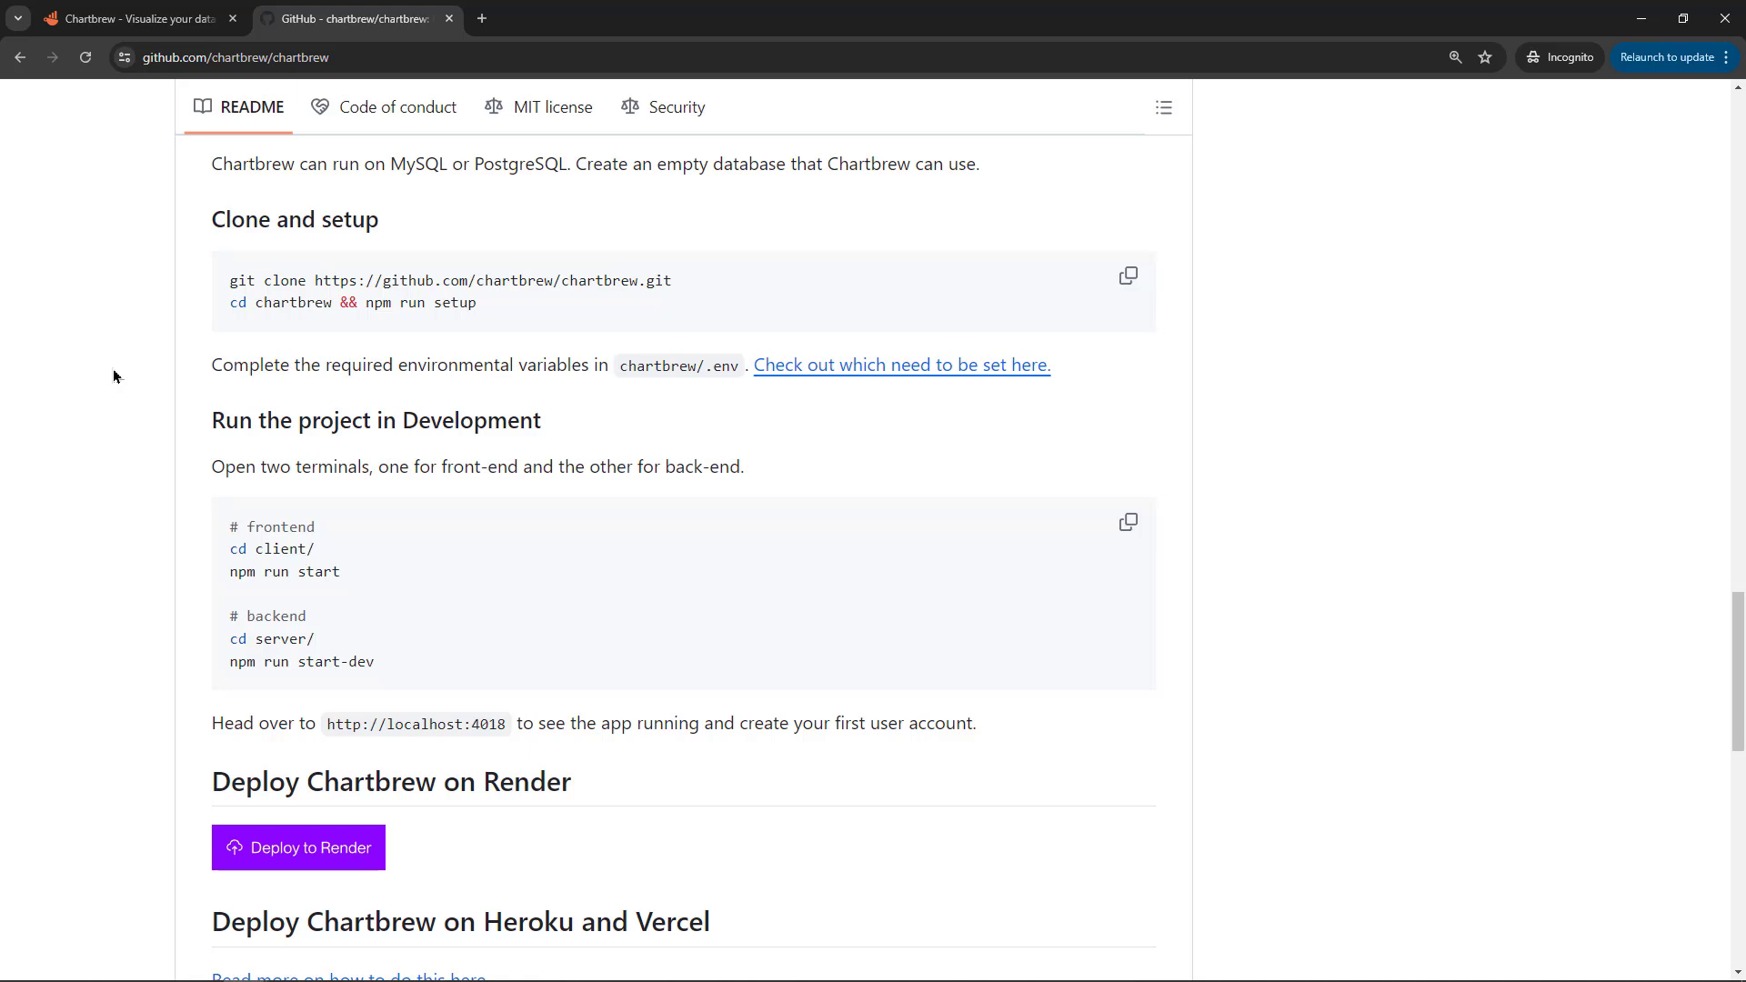